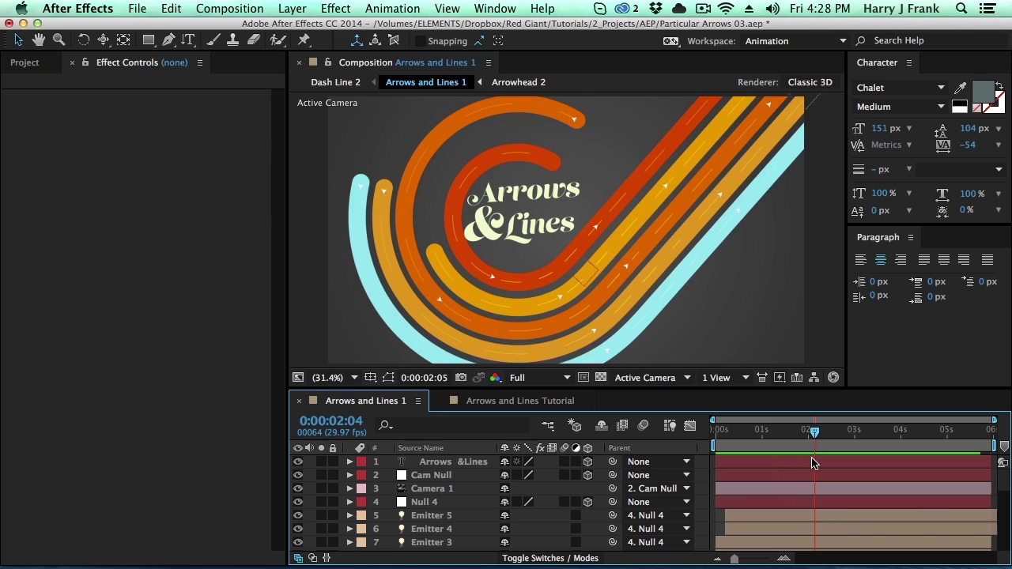
- Scrub the timeline to preview the default Particular Line particles in the Arrows and Lines Tutorial comp
mouse_move(813, 461)
left_mouse_down()
mouse_move(755, 463)
mouse_move(807, 486)
left_mouse_up()
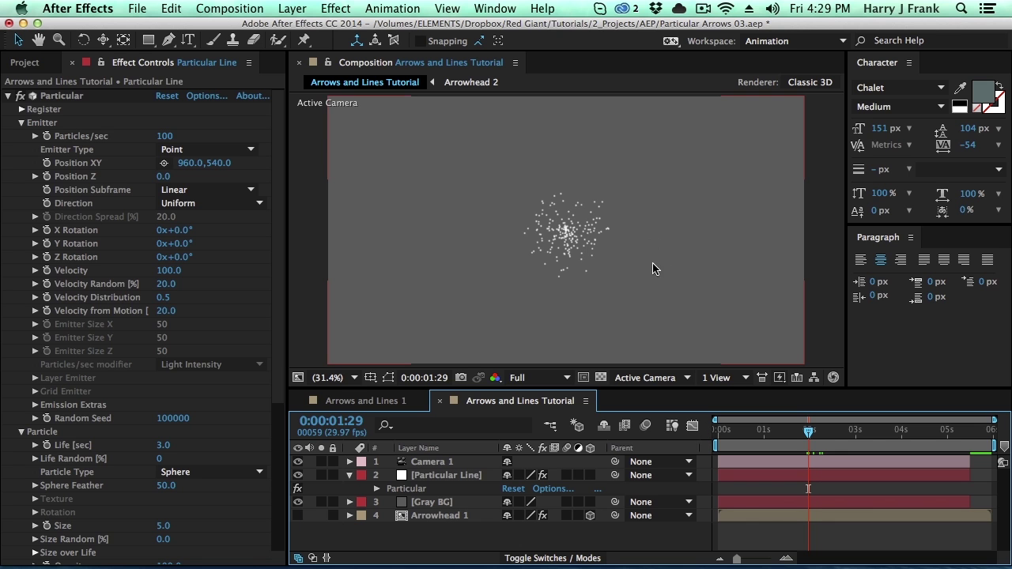
- Inspect the Gray BG, Particular Line and Camera 1 layers, then bring up Layer > New > Light
left_click(453, 505)
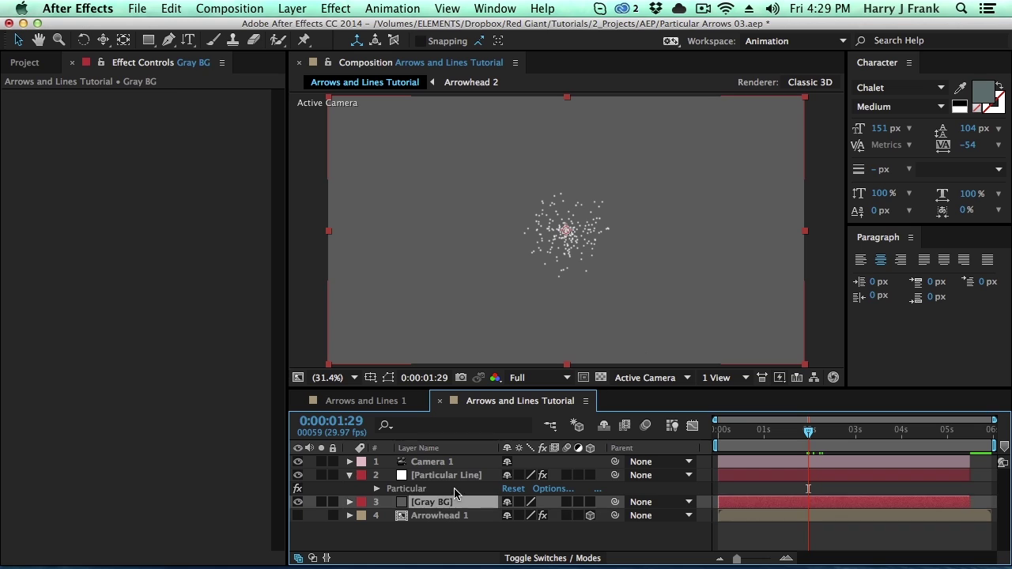
left_click(459, 476)
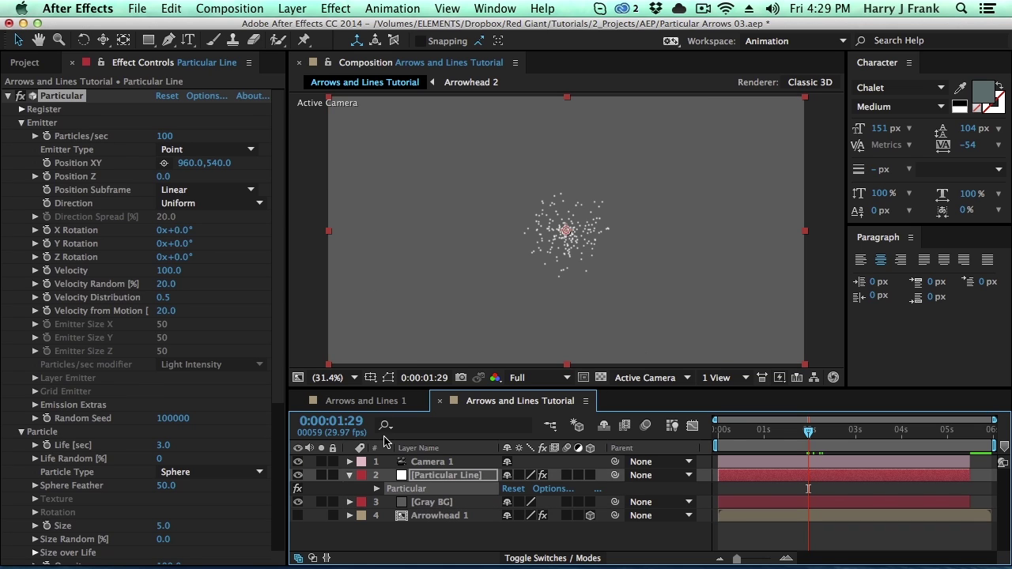
left_click(452, 463)
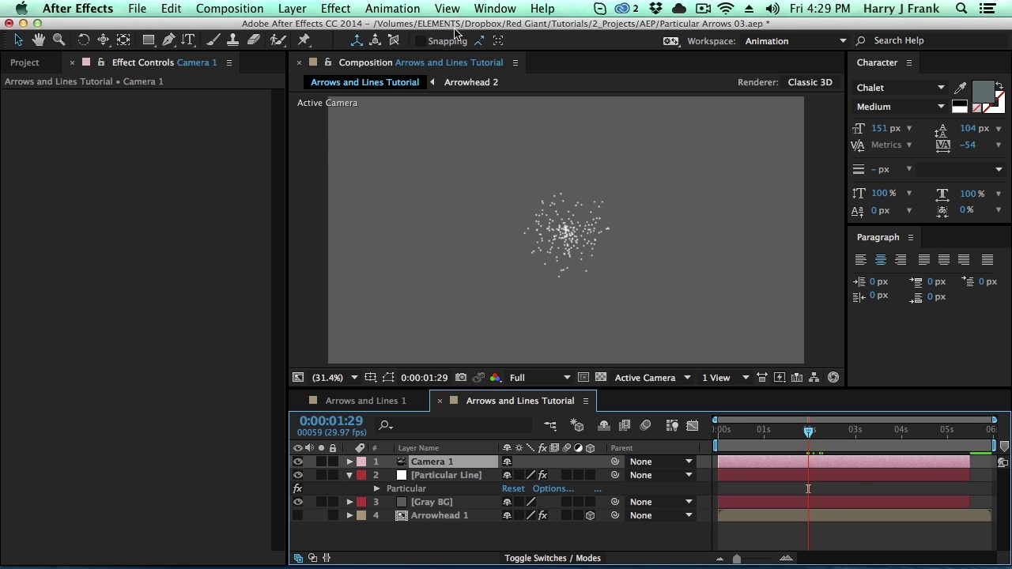
left_click(292, 8)
mouse_move(316, 28)
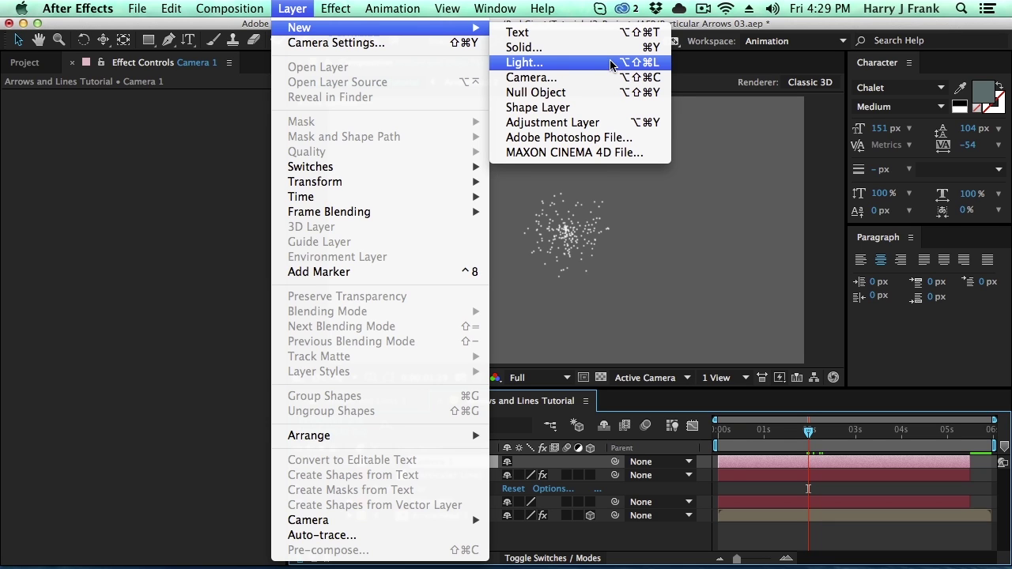
- Create a Point light named 'Emitter' and select it in the composition
left_click(609, 62)
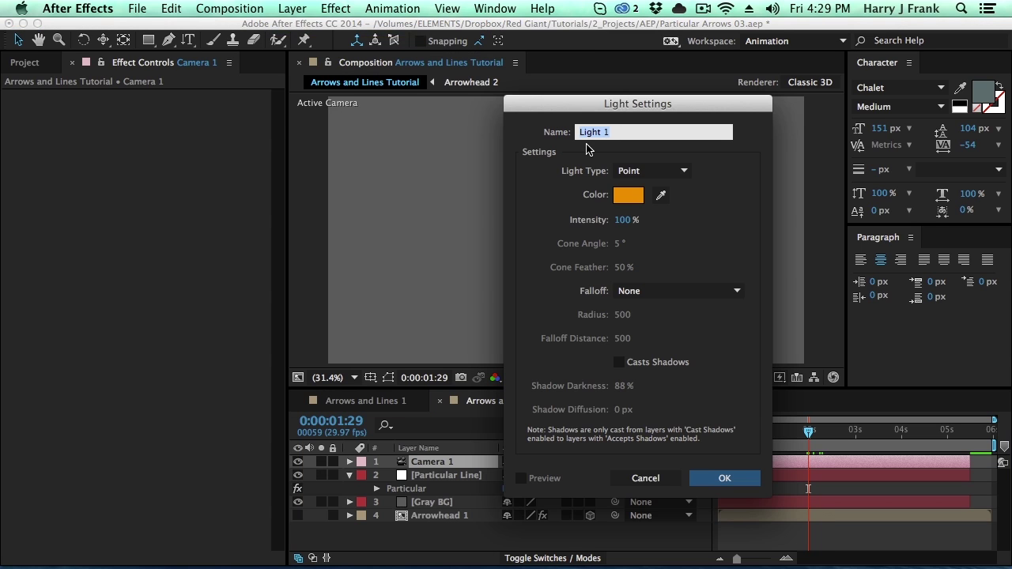
type("Emitter")
left_click(653, 170)
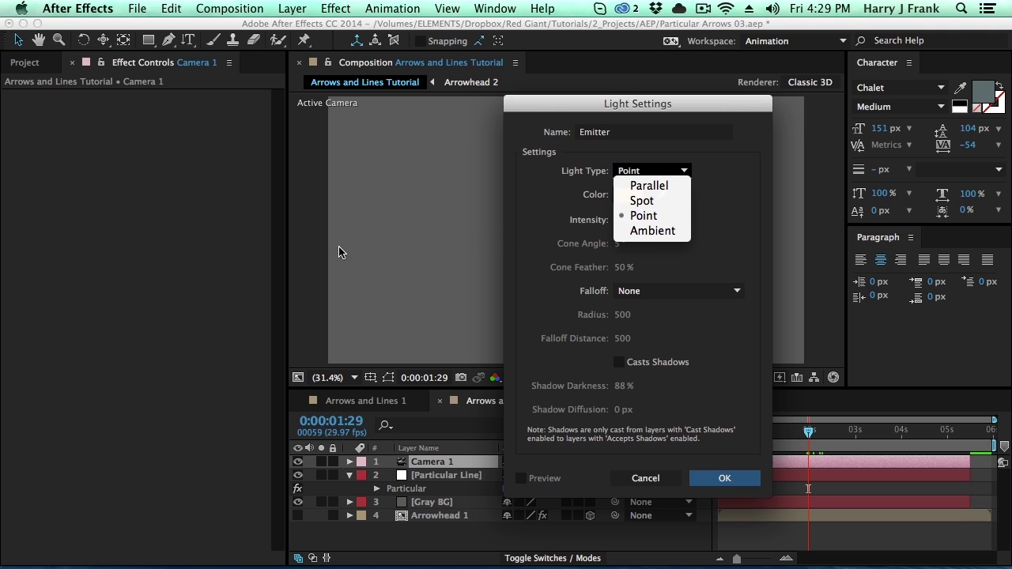
left_click(653, 215)
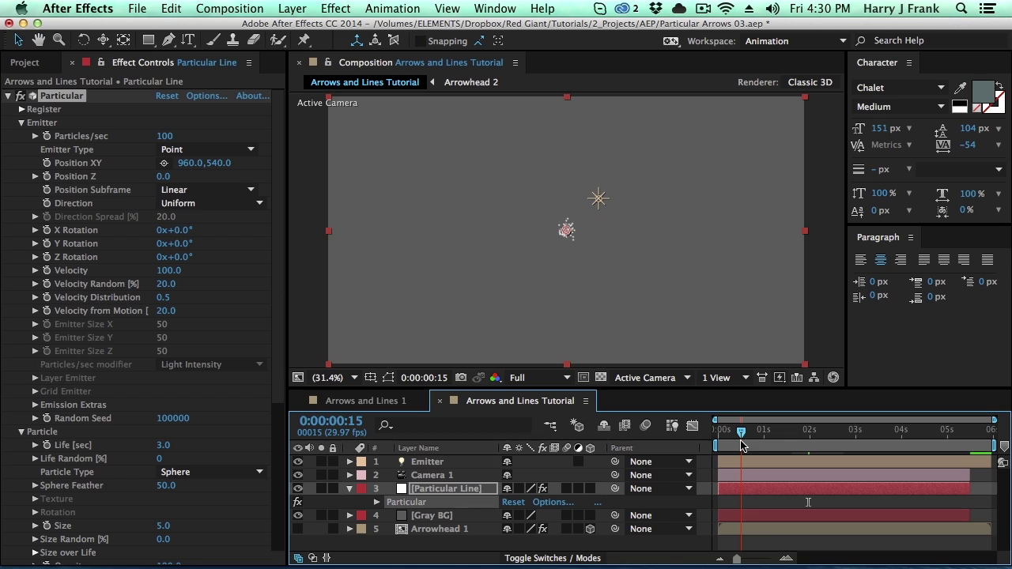
left_click(601, 202)
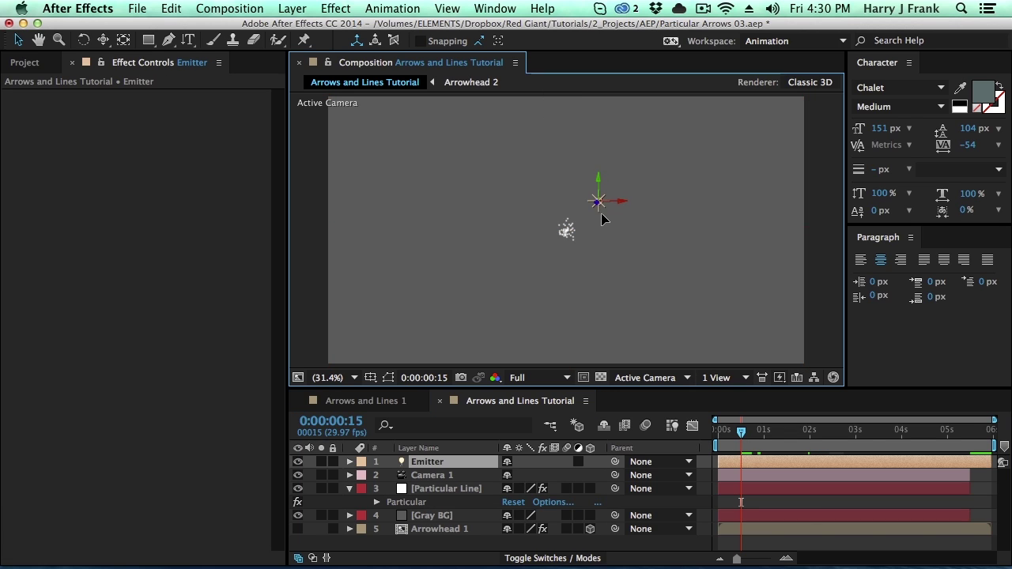
- Keyframe the Emitter's Position from the left side to the right edge at 3 seconds
left_click_drag(601, 204, 380, 227)
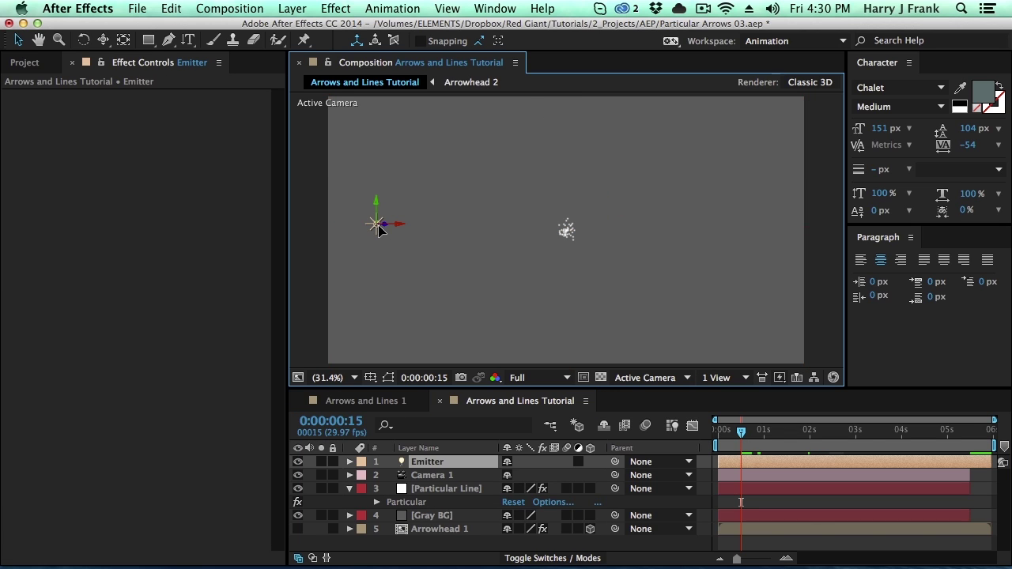
key("p")
left_click(390, 475)
left_click_drag(831, 434, 856, 448)
left_click_drag(399, 224, 689, 129)
- Bend the Emitter's motion path into a curve and preview the light moving along it
key("Caps_Lock")
left_click_drag(444, 224, 521, 386)
left_click(788, 429)
key("Caps_Lock")
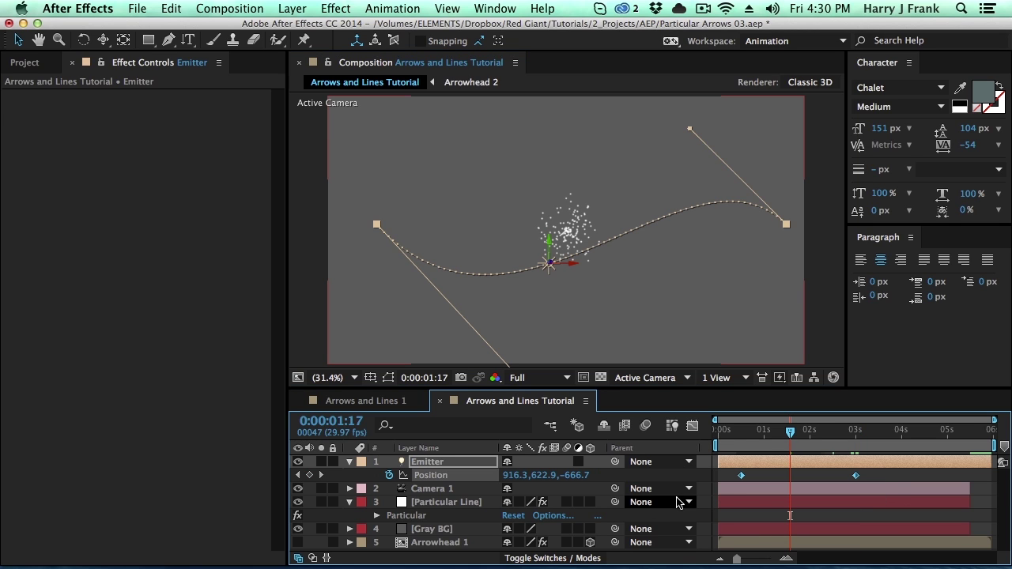
left_click_drag(744, 431, 856, 443)
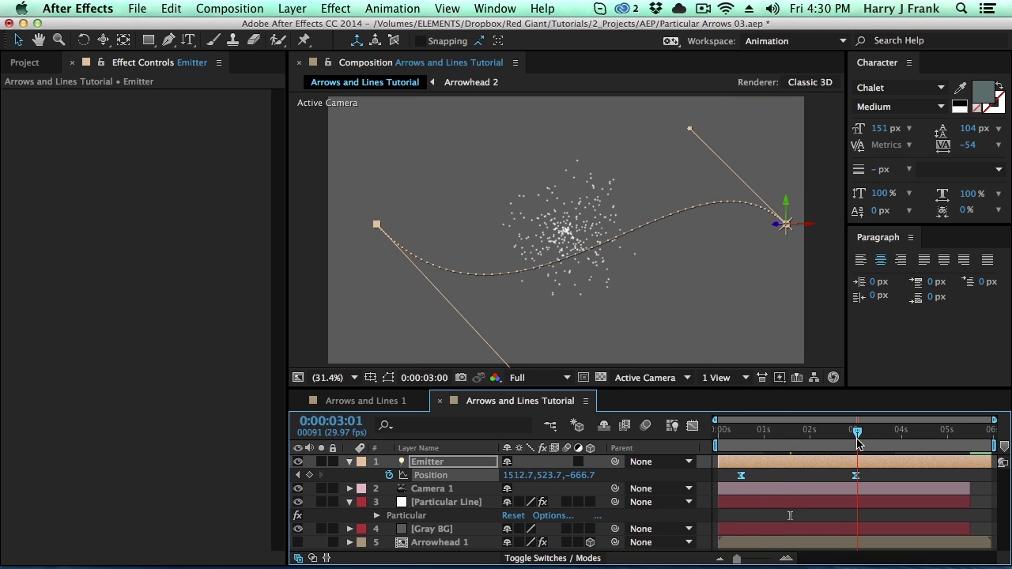
left_click(409, 515)
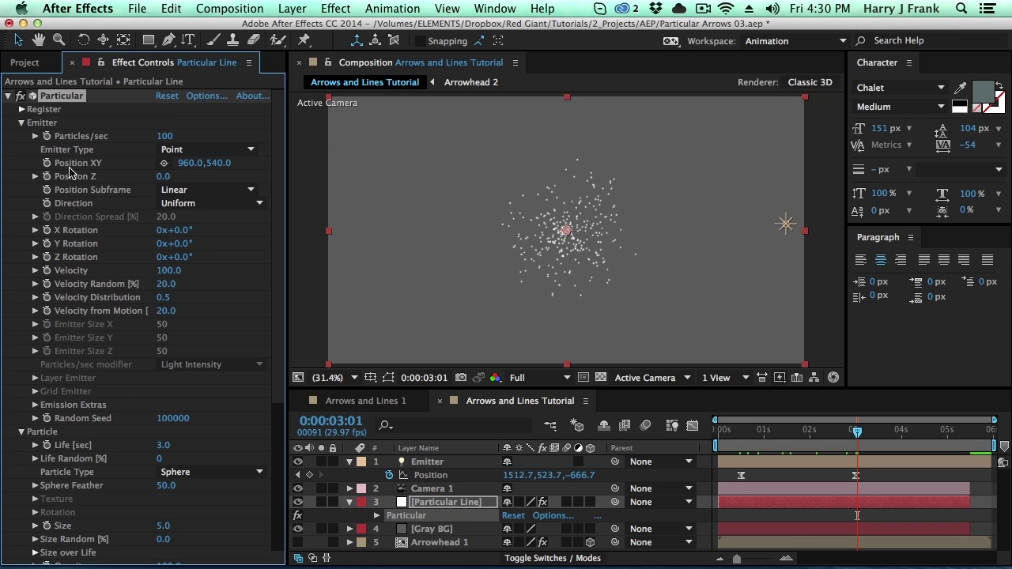
- Switch Particular's Emitter Type to Light(s), verify the Emitter light name, and scrub to 2:05 to see the trail
left_click(190, 150)
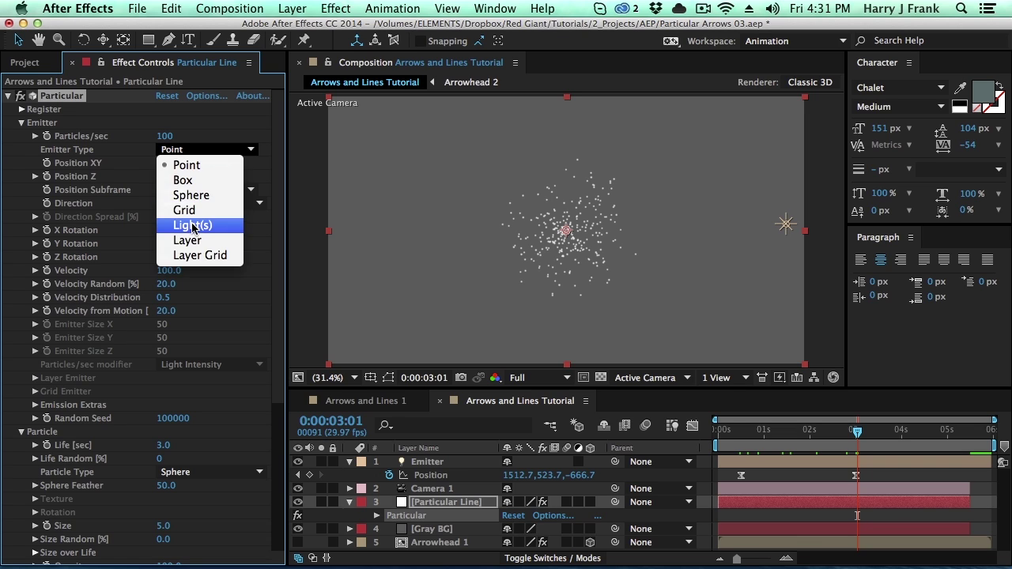
left_click(192, 225)
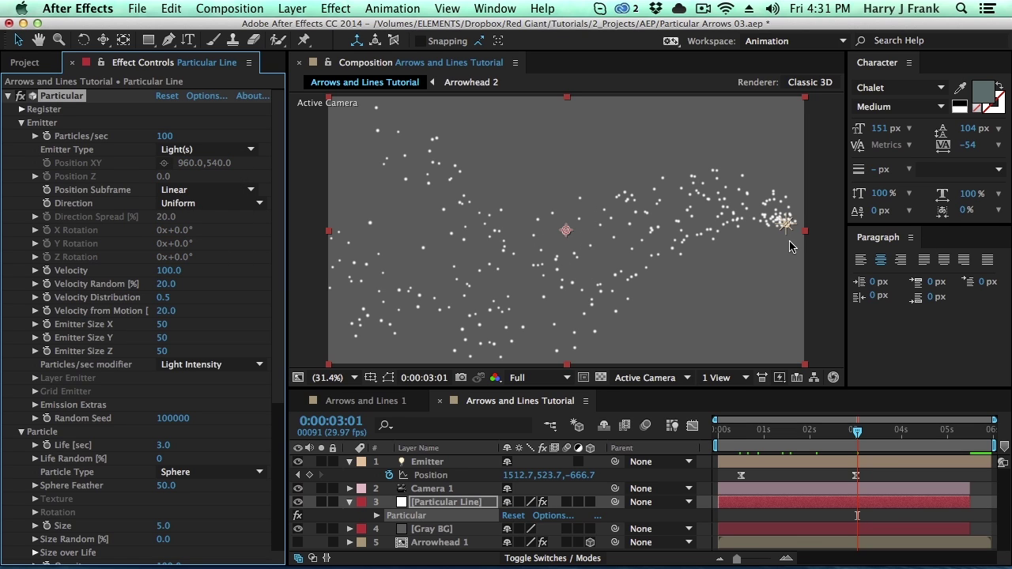
left_click(205, 96)
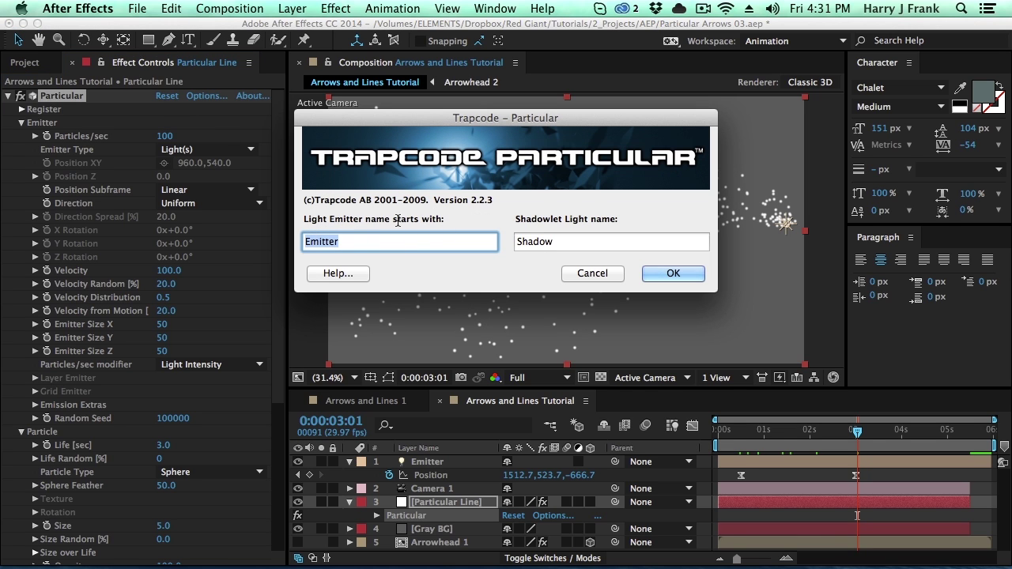
left_click(592, 273)
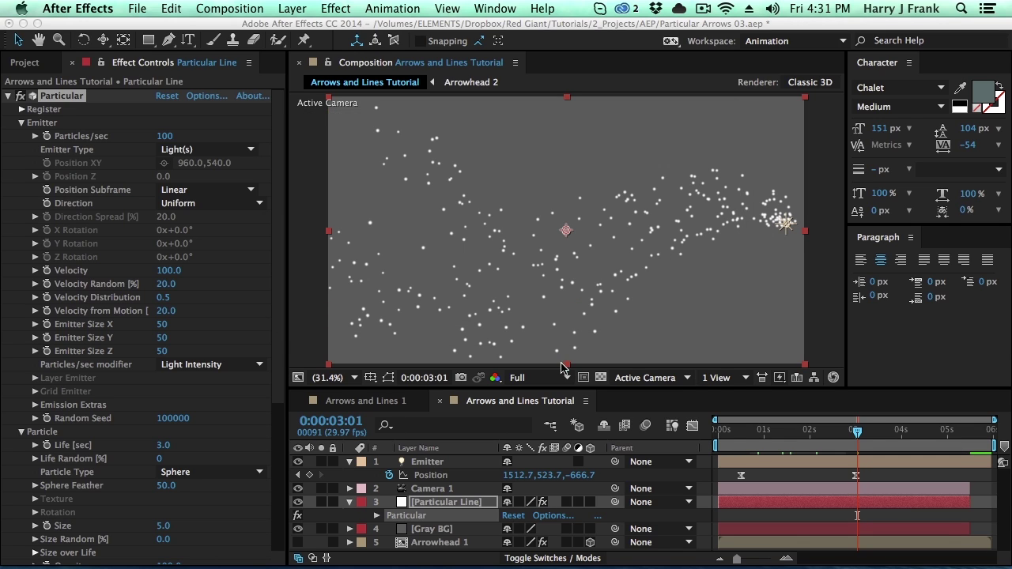
left_click(751, 447)
left_click_drag(751, 447, 820, 447)
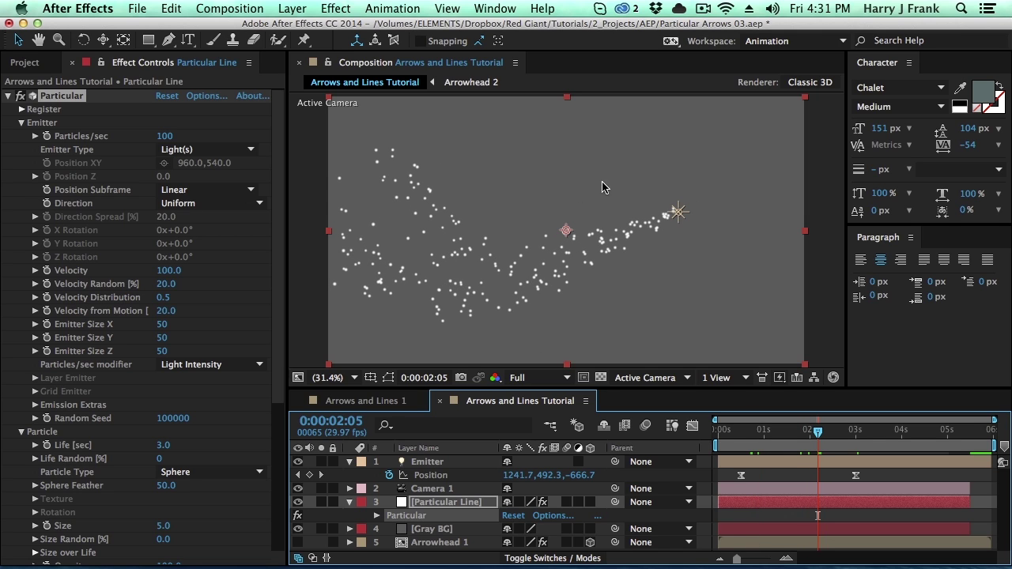
left_click(165, 271)
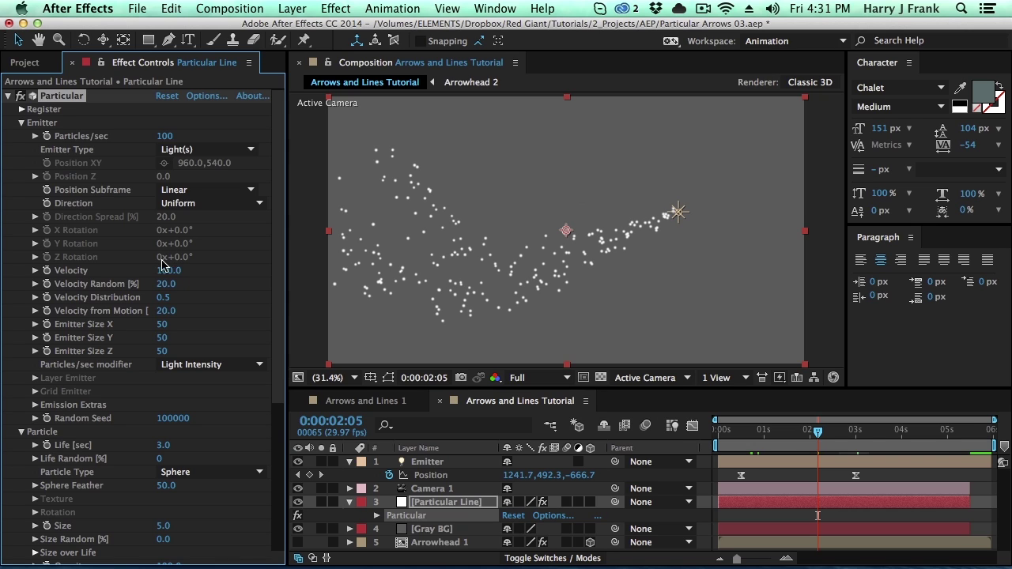
- Set Velocity and Velocity from Motion to 0
type("0")
key("Return")
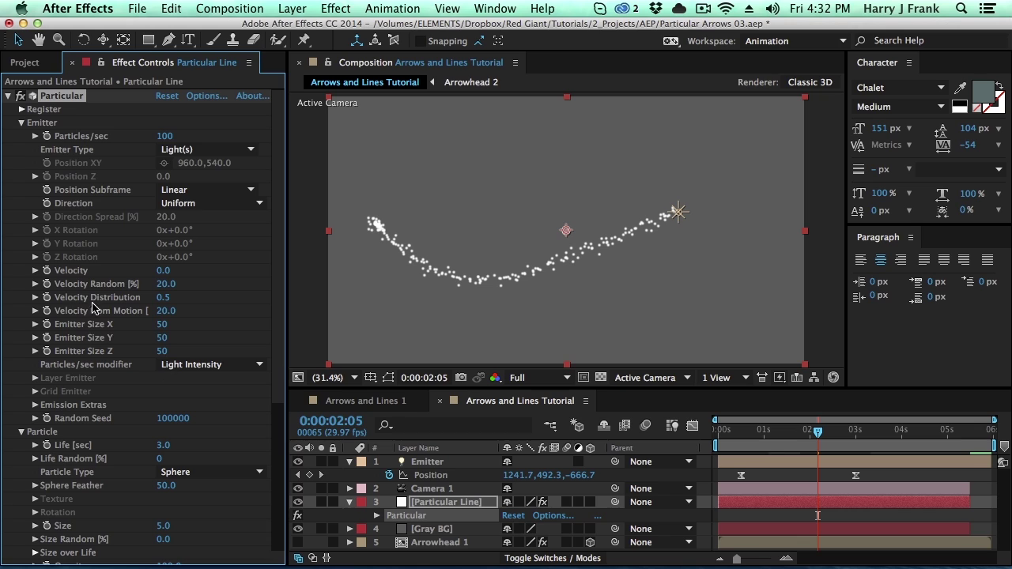
left_click(166, 311)
type("0")
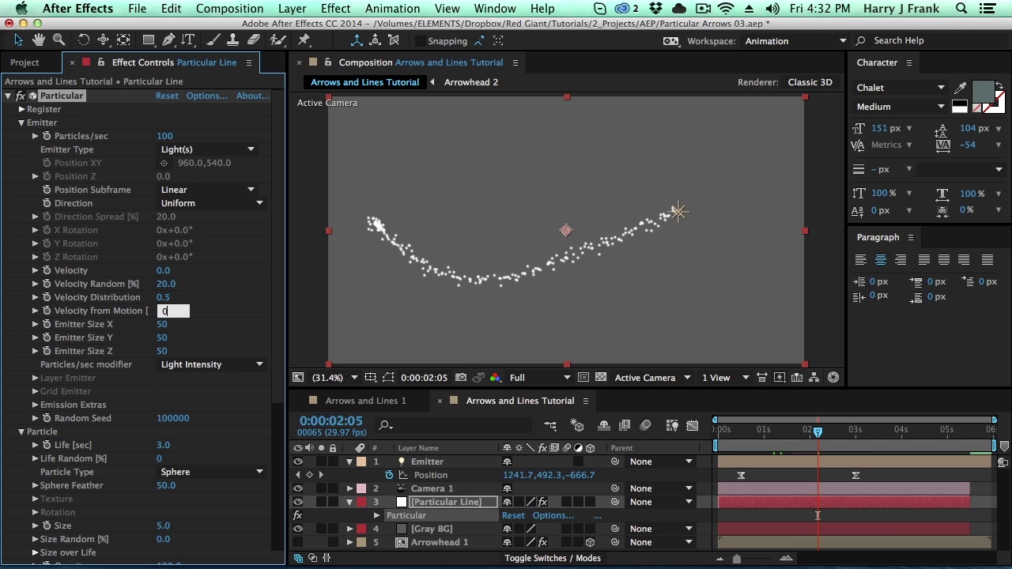
key("Return")
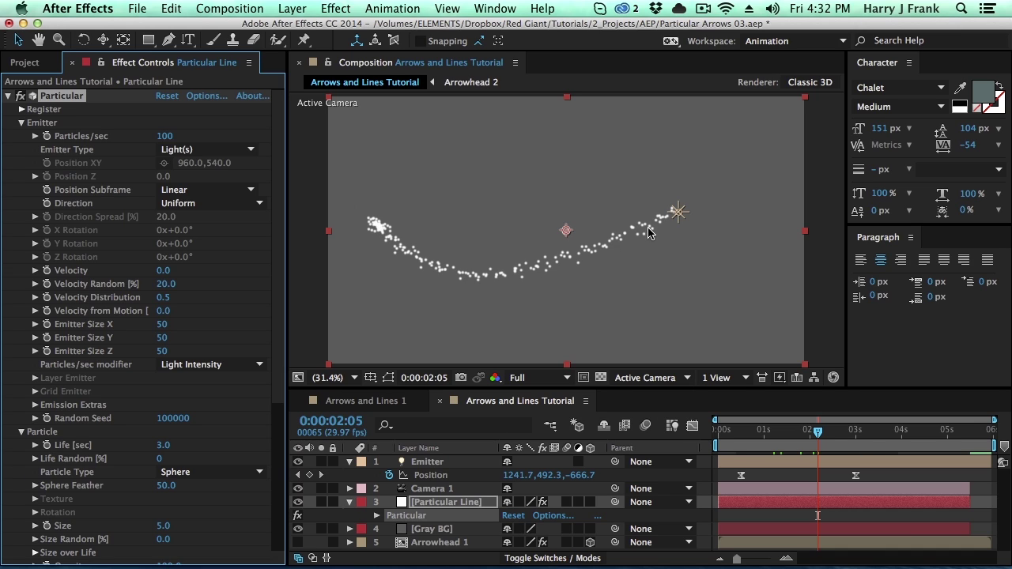
- Set Emitter Size X, Y and Z all to 0
left_click(172, 324)
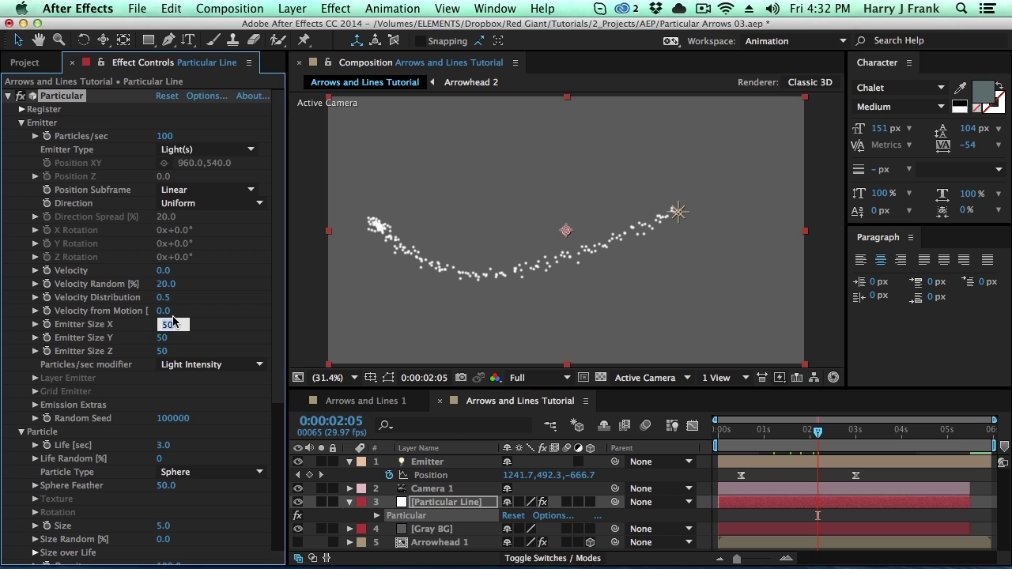
type("0")
key("Tab")
type("0")
key("Tab")
type("0")
key("Return")
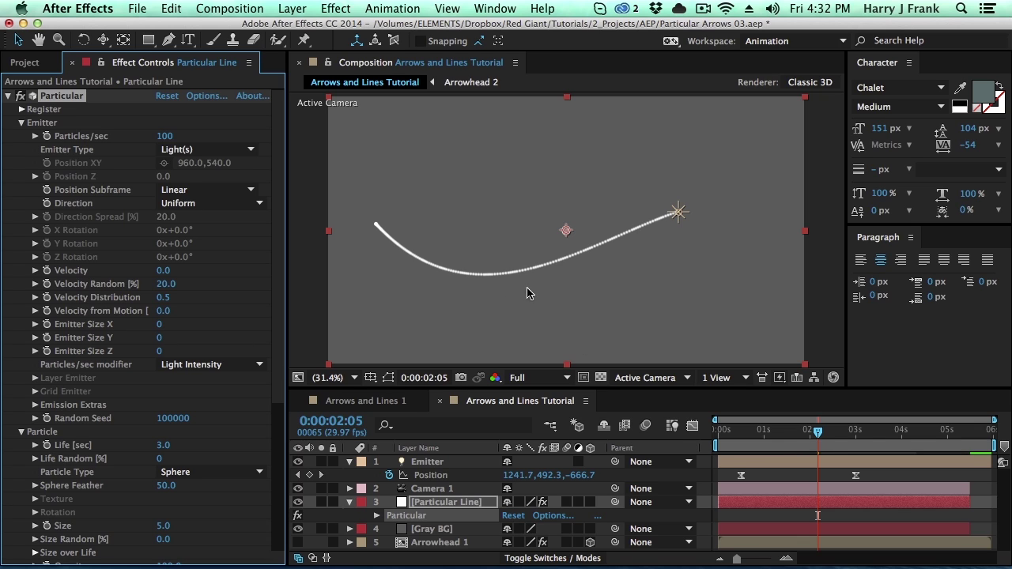
- Raise Particles/sec to 300
left_click(167, 140)
type("300")
key("Return")
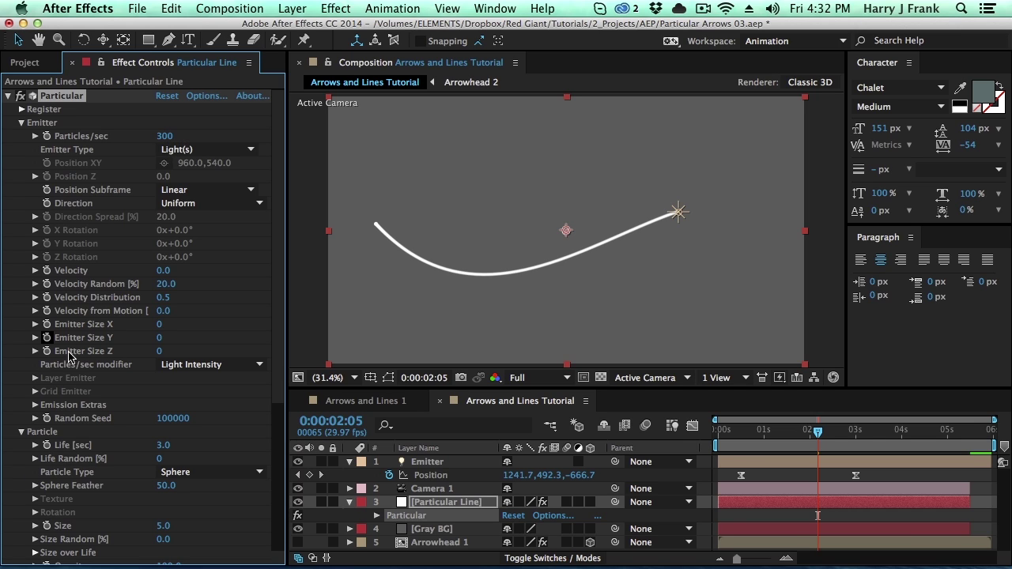
left_click(25, 125)
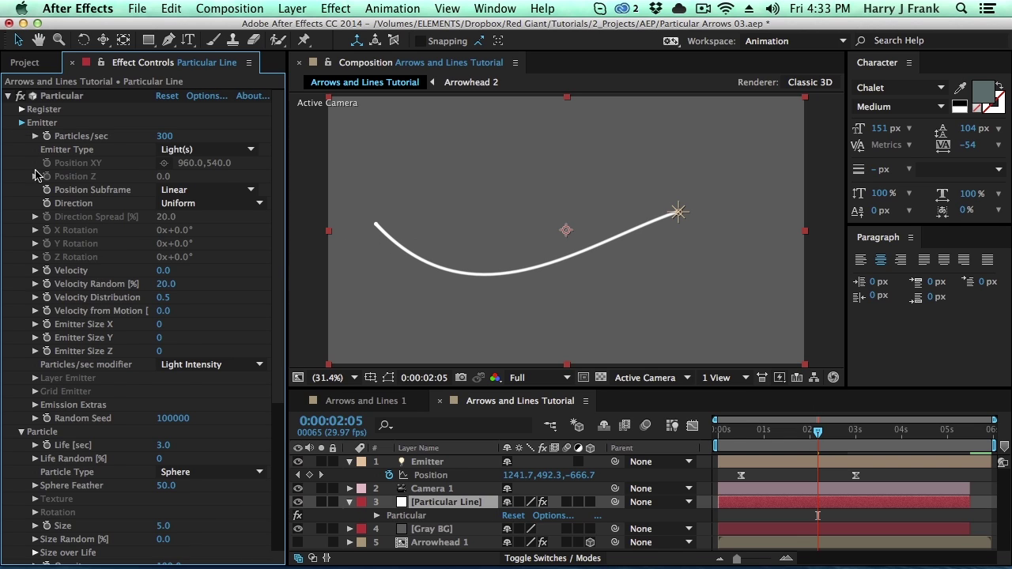
- Set the particle Size to 25 and inspect the thick line at 100% zoom
left_click(21, 123)
left_click(163, 230)
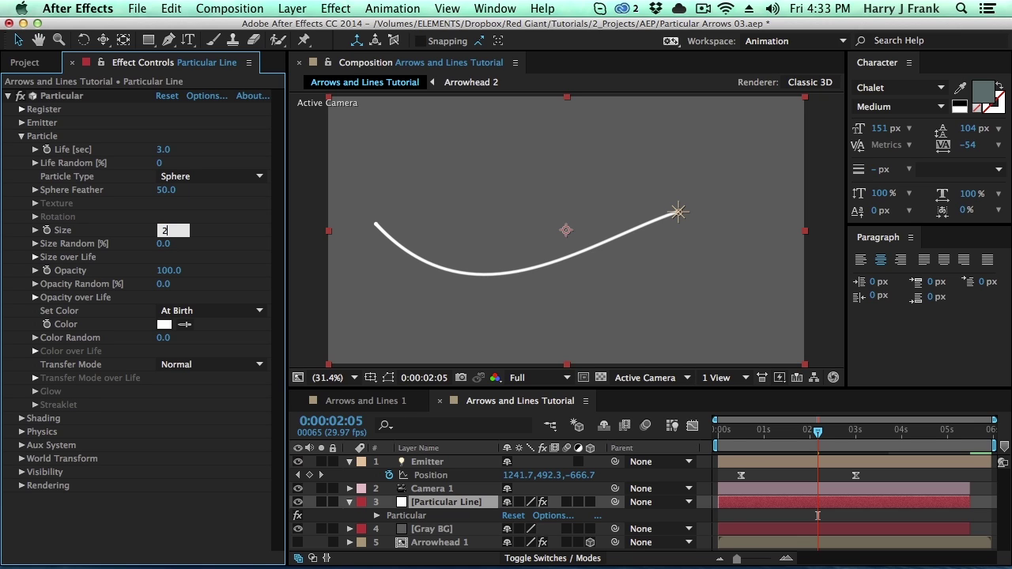
type("25")
key("Return")
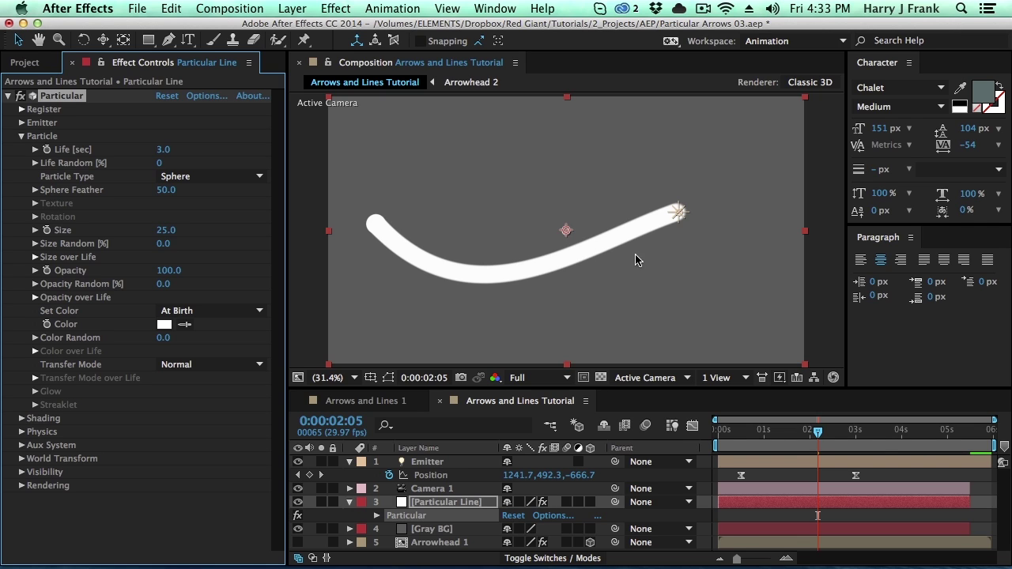
key("/")
left_click_drag(656, 287, 647, 217)
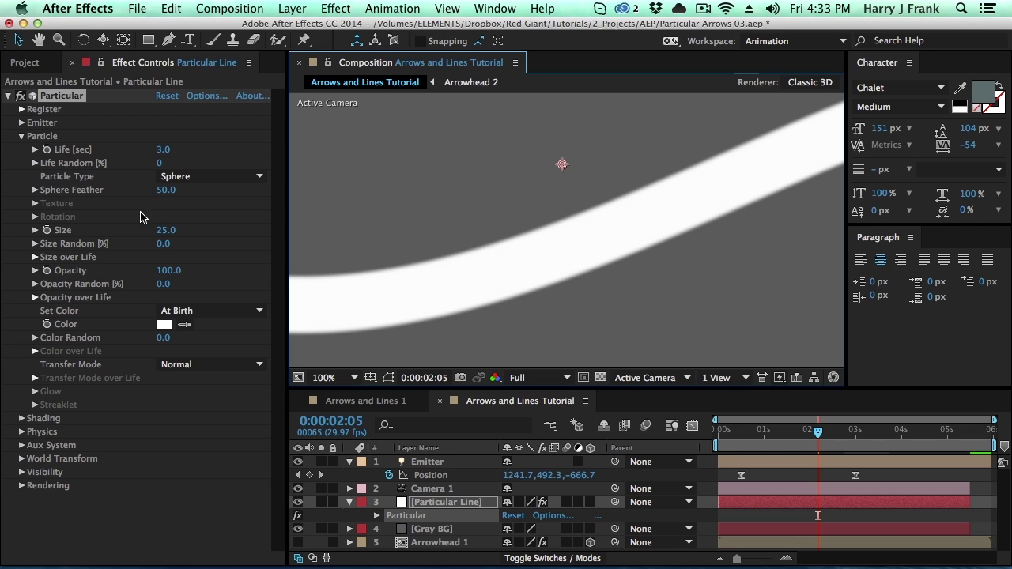
- Keep Particle Type on Sphere and set Sphere Feather to 0
left_click(203, 177)
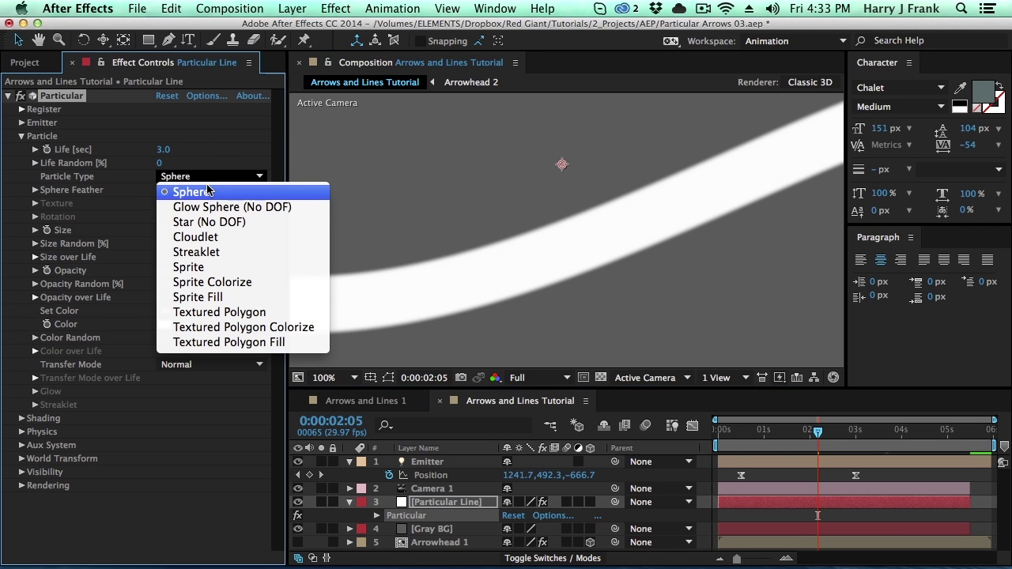
left_click(198, 183)
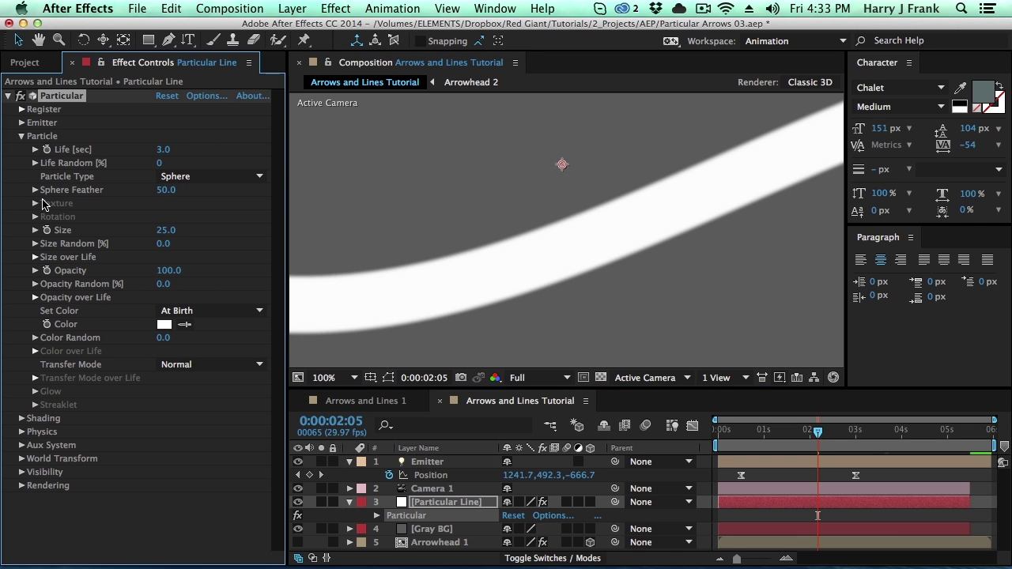
left_click(165, 192)
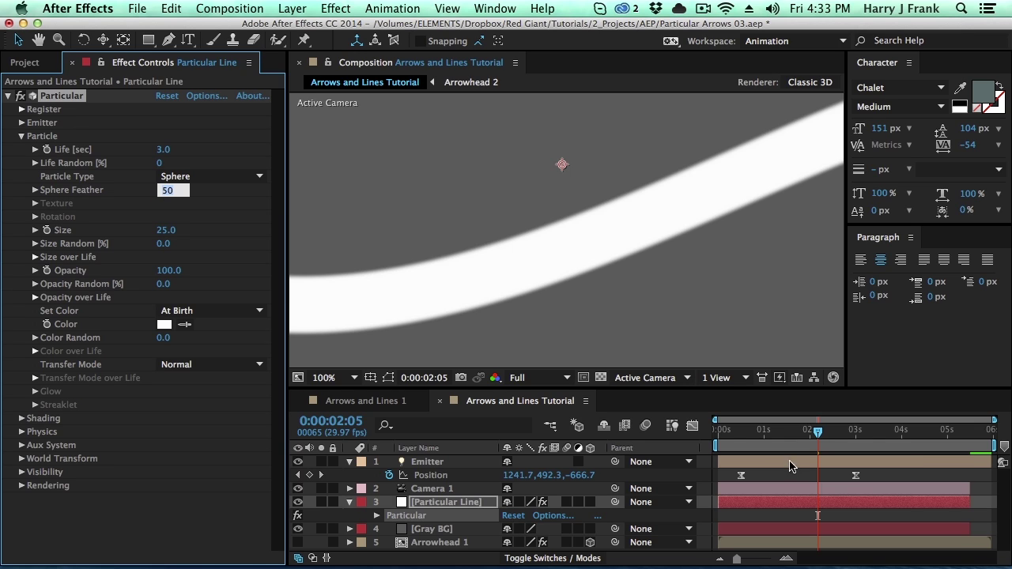
type("0")
key("Return")
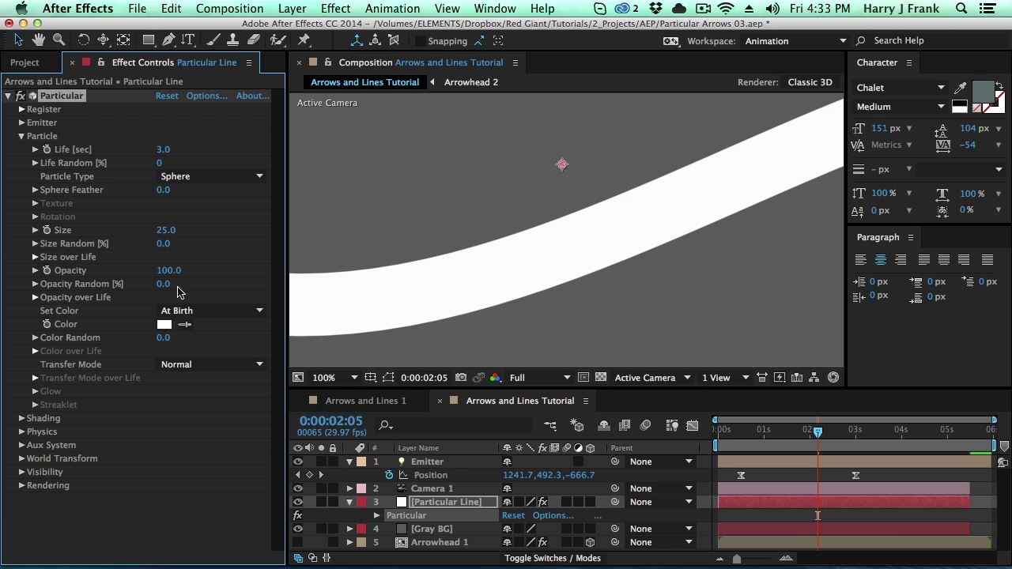
- Set the particle colour to From Light Emitter and zoom the viewer out to 25%
left_click(184, 311)
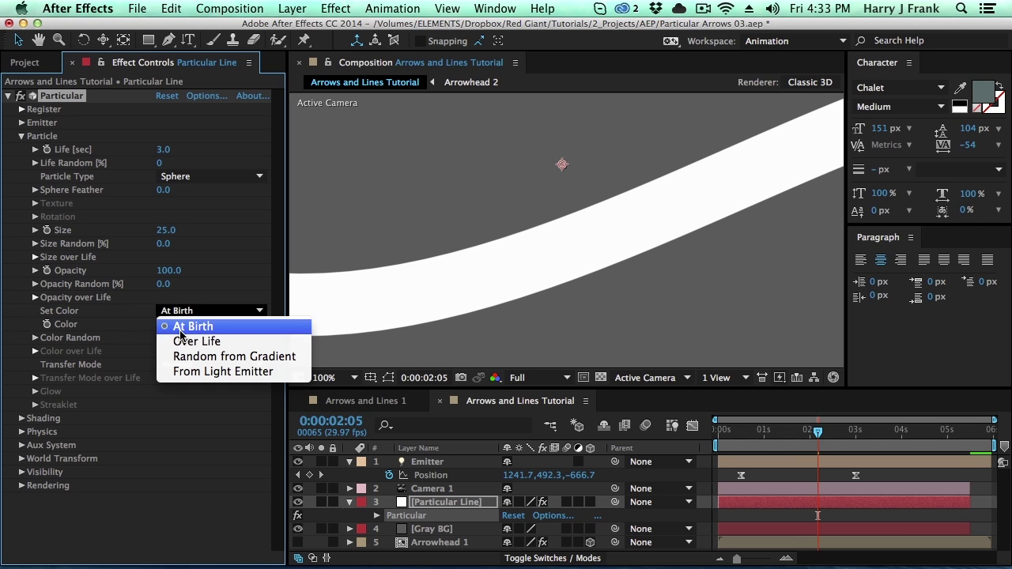
left_click(175, 309)
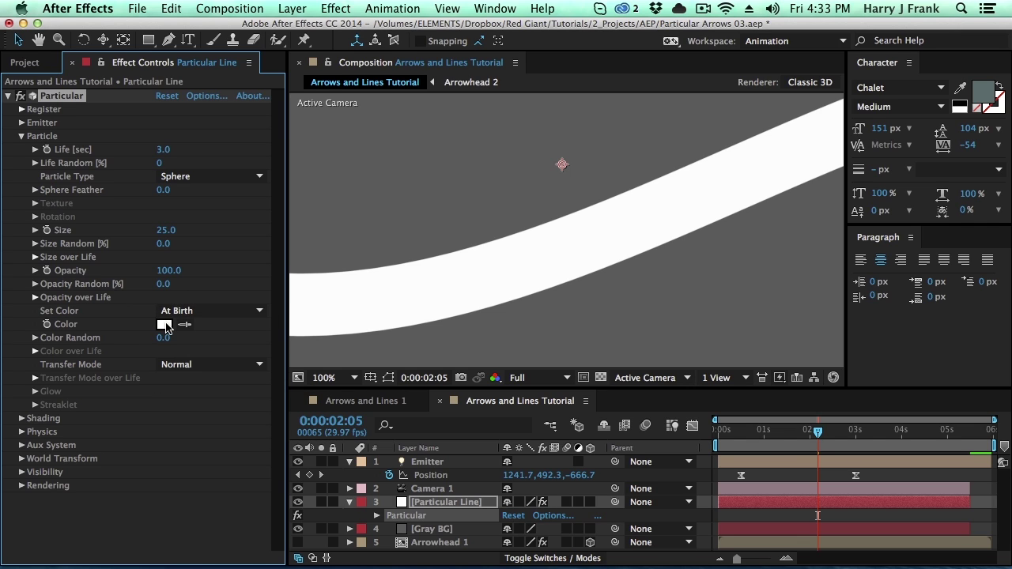
left_click(179, 311)
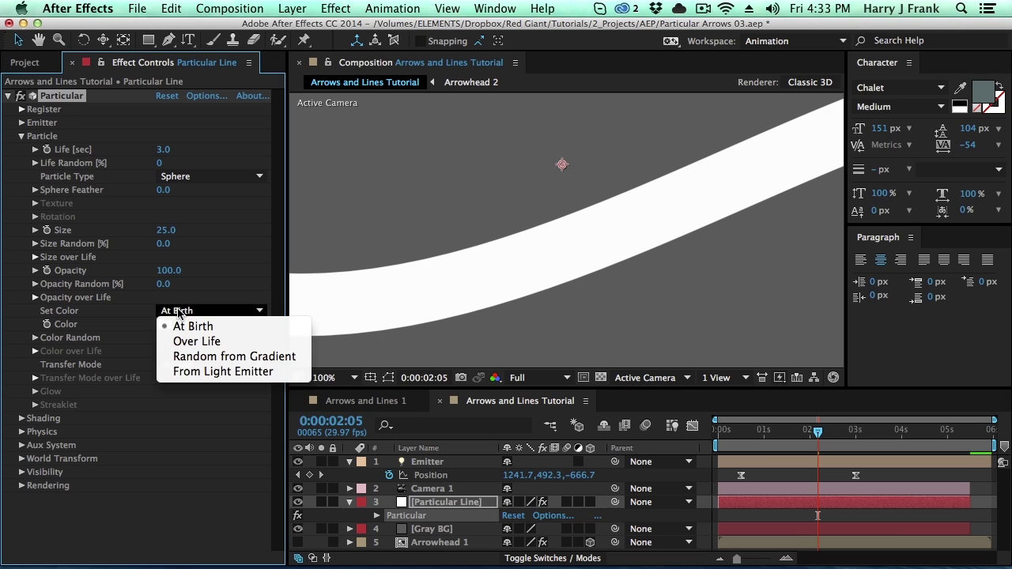
left_click(239, 374)
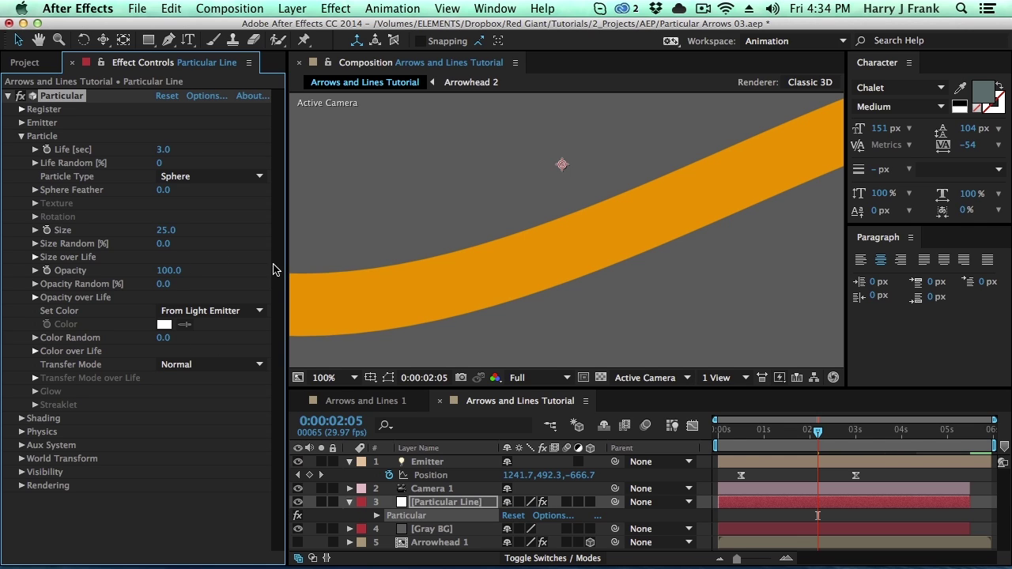
key("shift+slash")
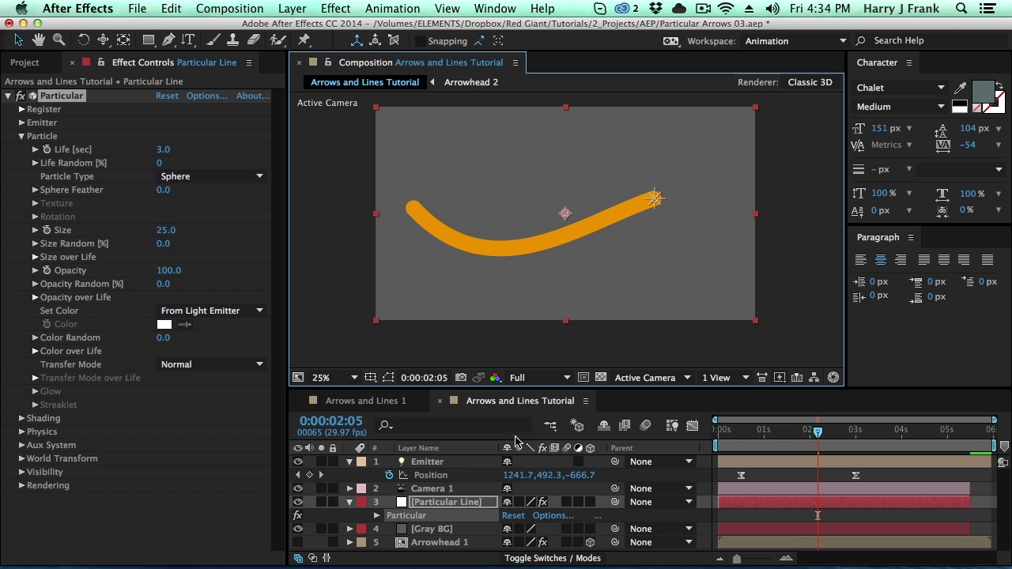
- Move Arrowhead 1 to the top of the layer stack and open its precomp
left_click(423, 463)
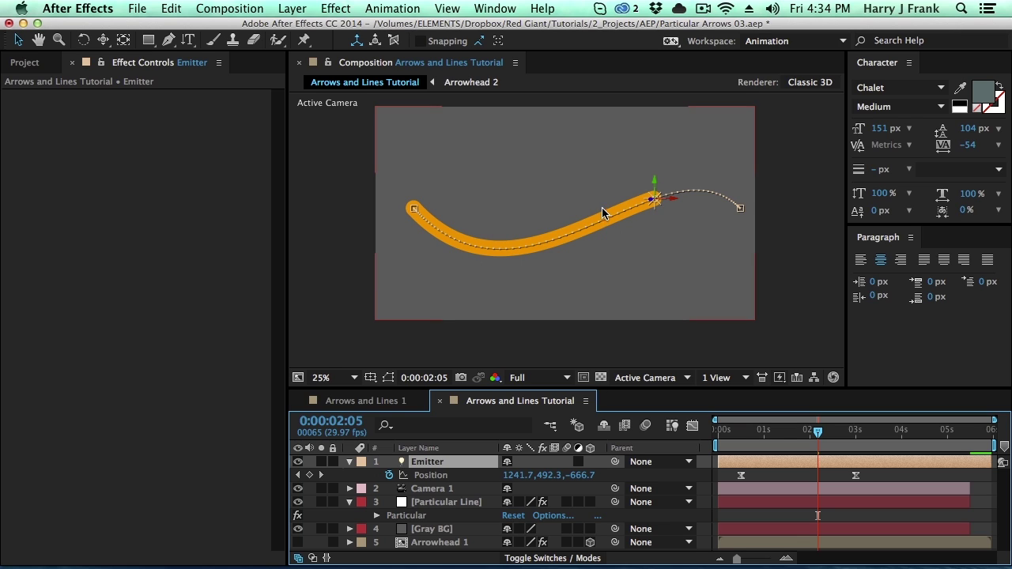
left_click(447, 461, "super")
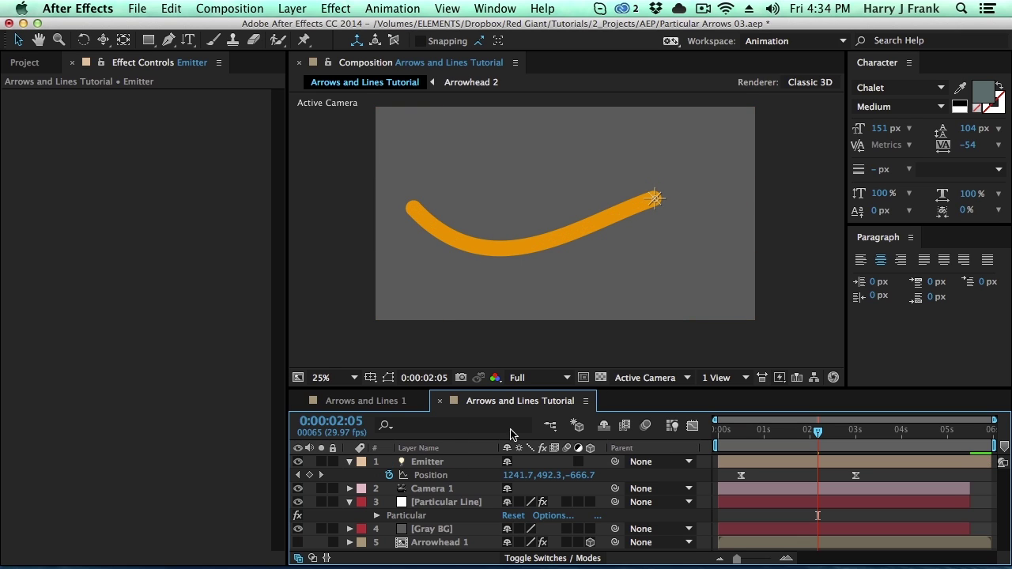
left_click(422, 544)
left_click_drag(438, 543, 436, 458)
double_click(419, 463)
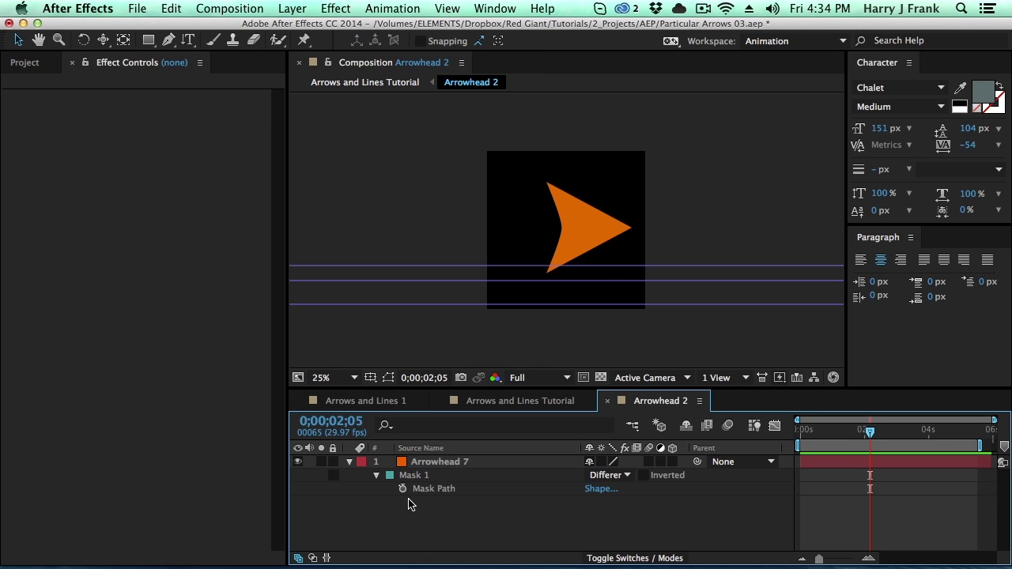
- Return to the main comp and parent Arrowhead 1 to the Emitter light
left_click(441, 476)
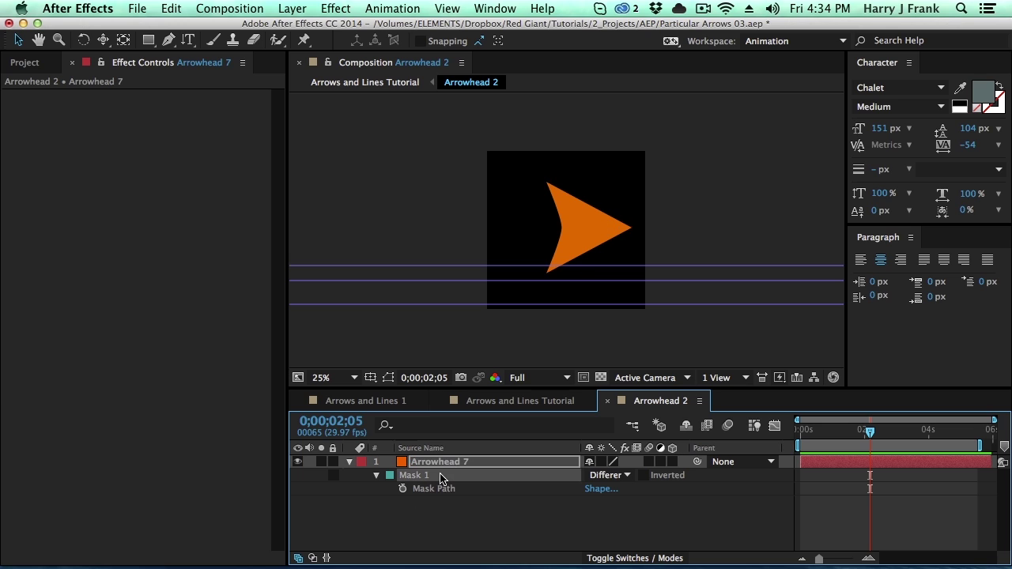
key("super+w")
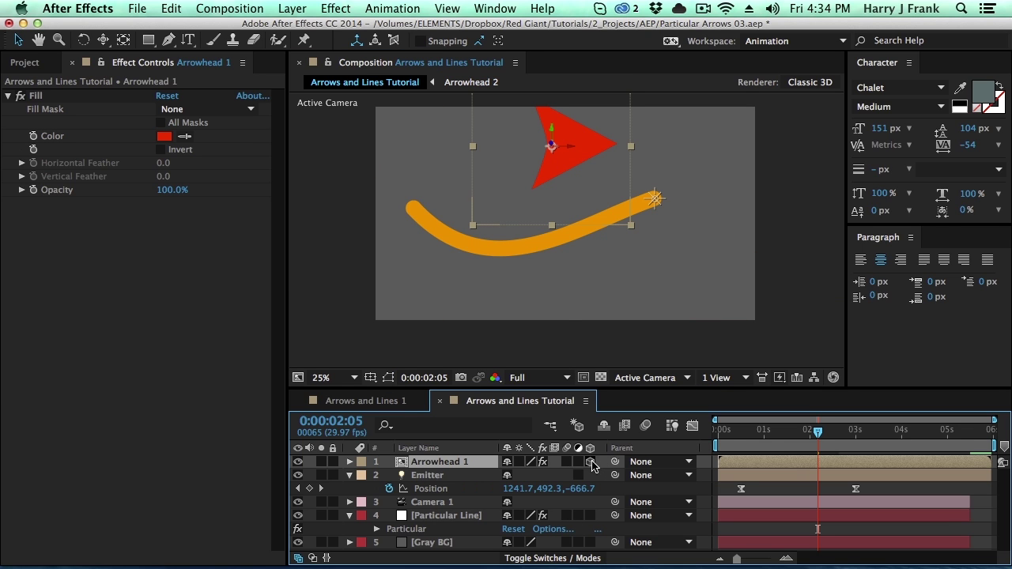
left_click_drag(616, 464, 429, 475)
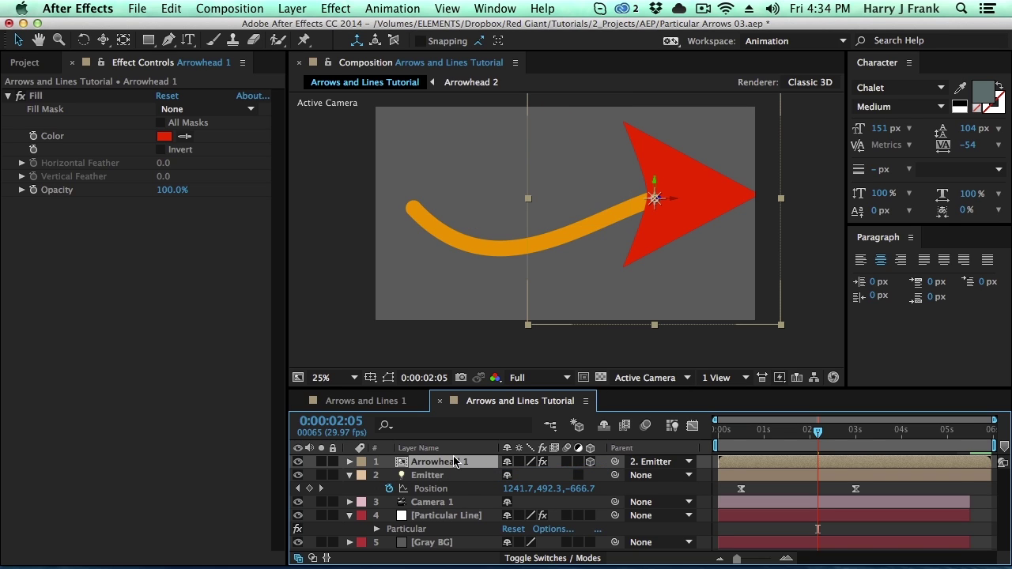
- Set Arrowhead 1's Scale to 25%
key("s")
left_click(529, 475)
type("25")
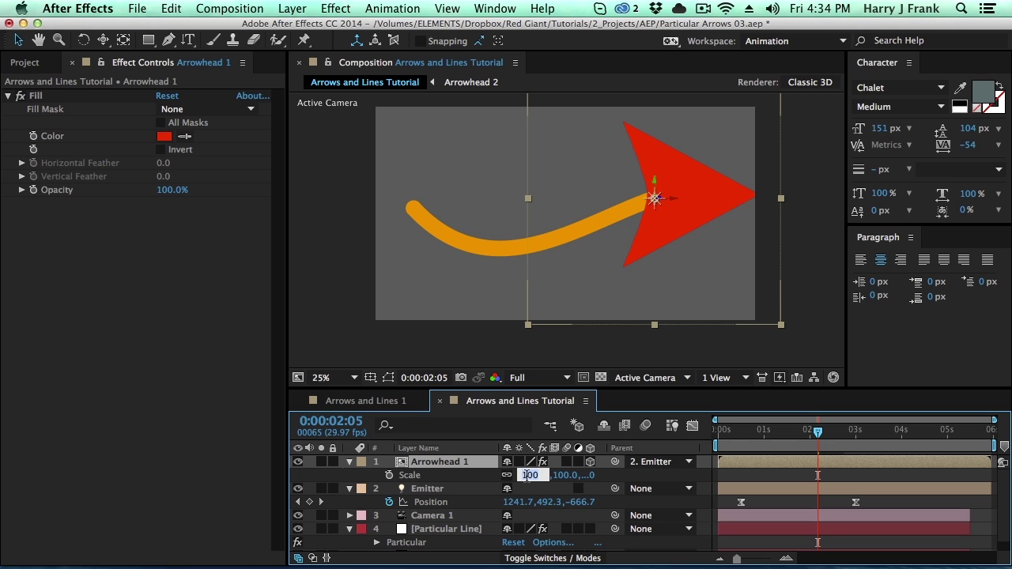
key("Return")
key("s")
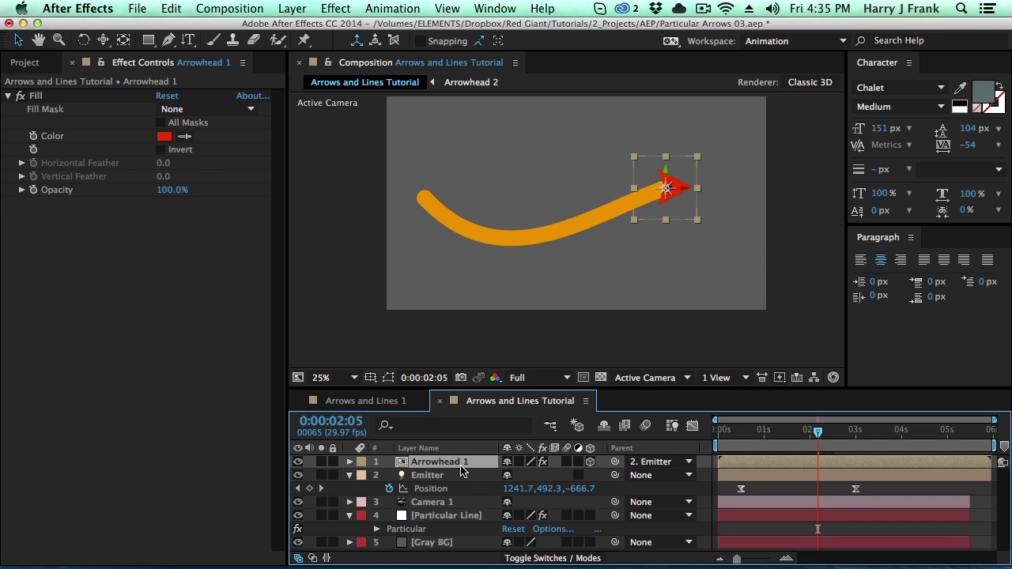
key("grave")
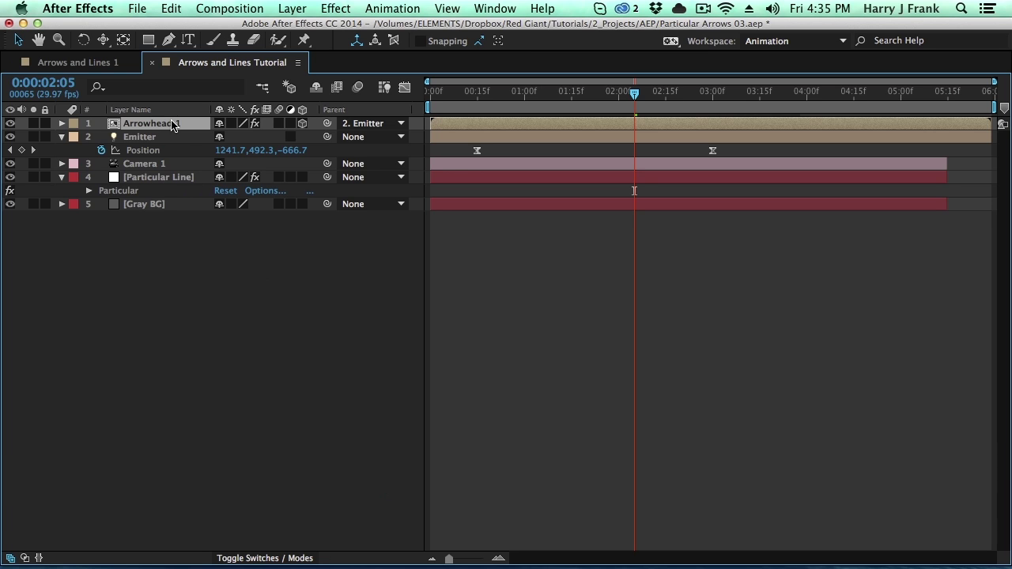
key("a")
key("a")
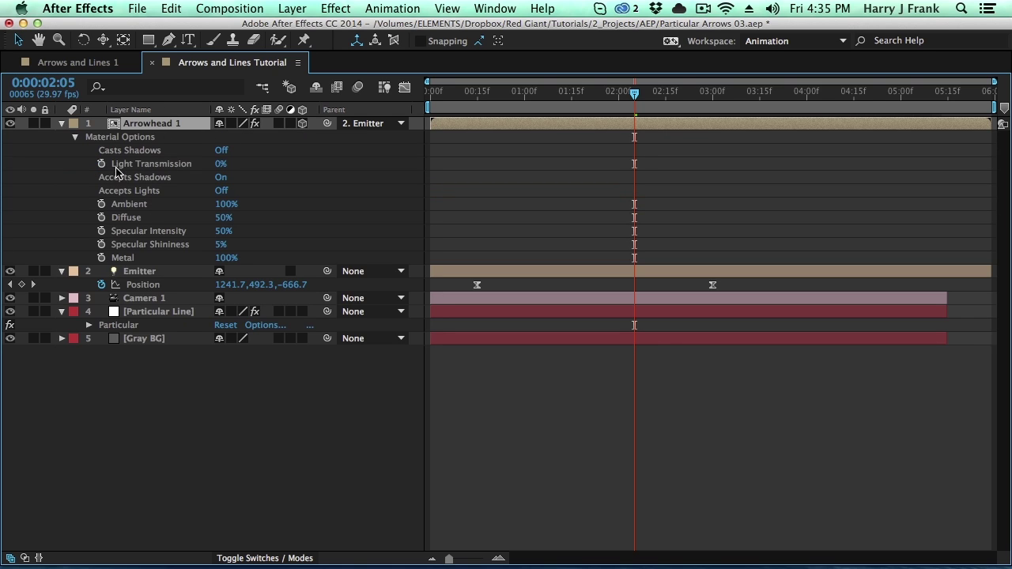
left_click(170, 190)
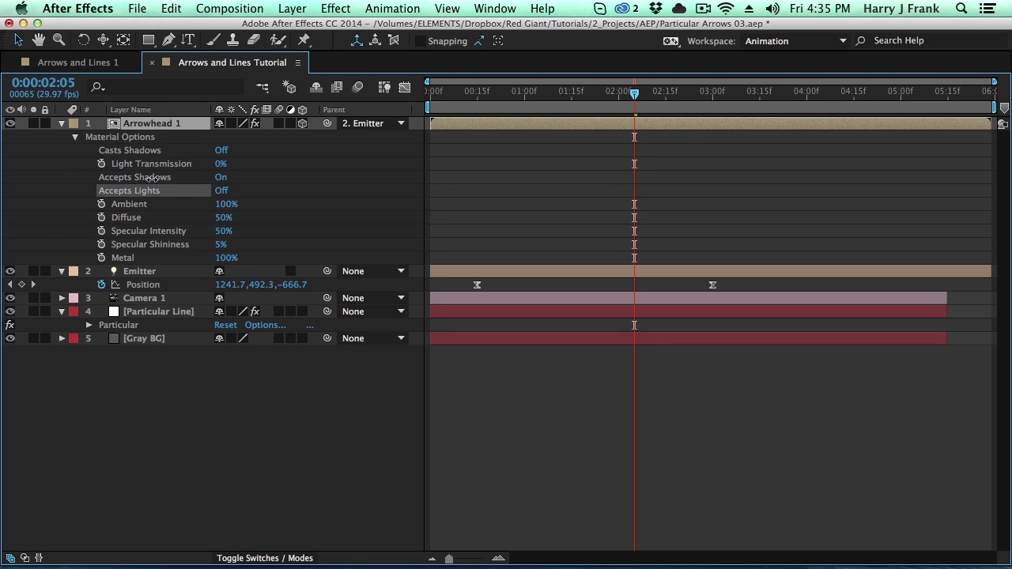
left_click(221, 190)
left_click(217, 191)
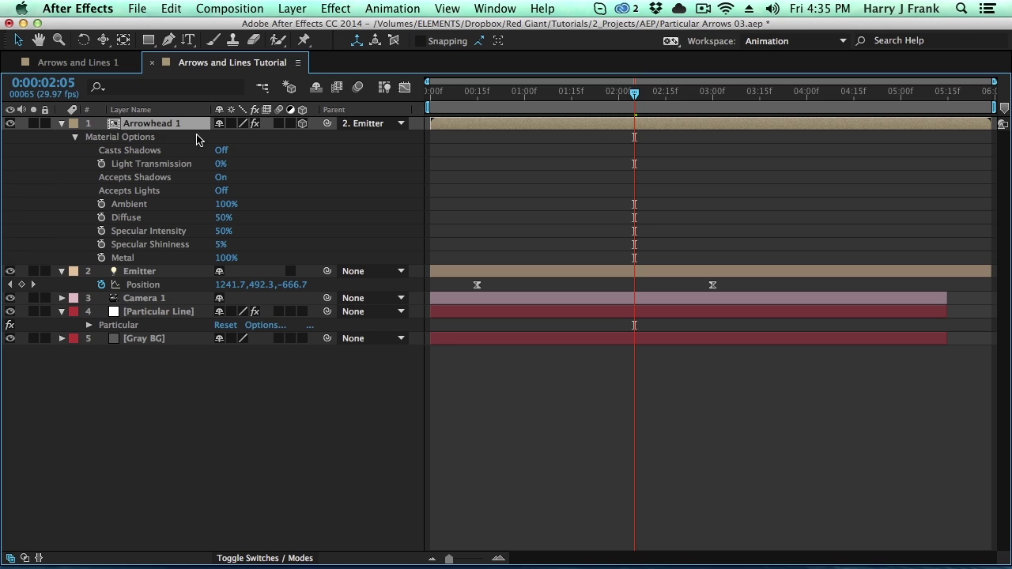
key("grave")
scroll(641, 547, "down", 5)
scroll(655, 536, "up", 5)
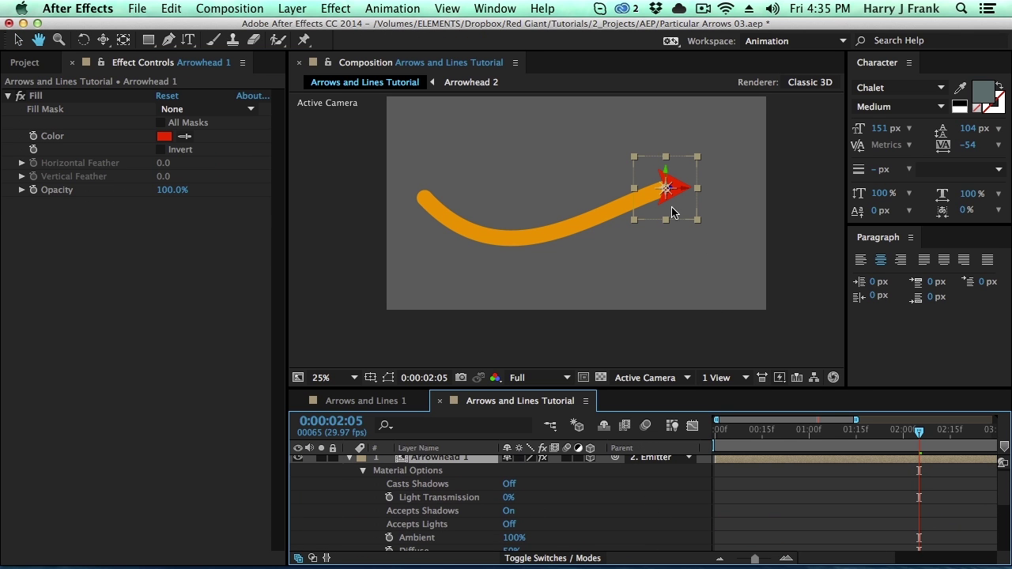
scroll(607, 476, "down", 2)
scroll(607, 476, "up", 1)
scroll(609, 482, "down", 1)
scroll(601, 484, "up", 2)
scroll(564, 477, "down", 2)
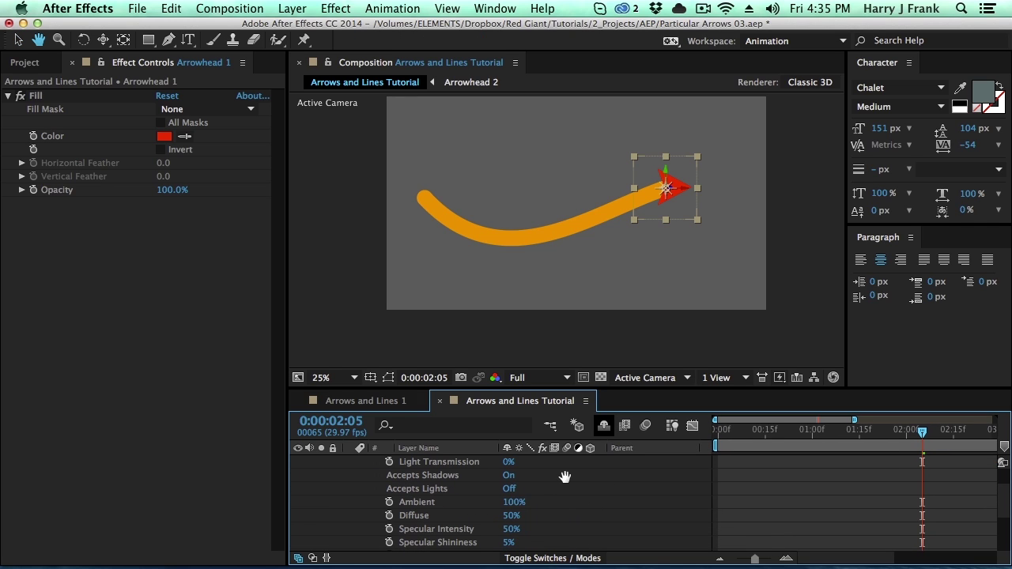
left_click(510, 490)
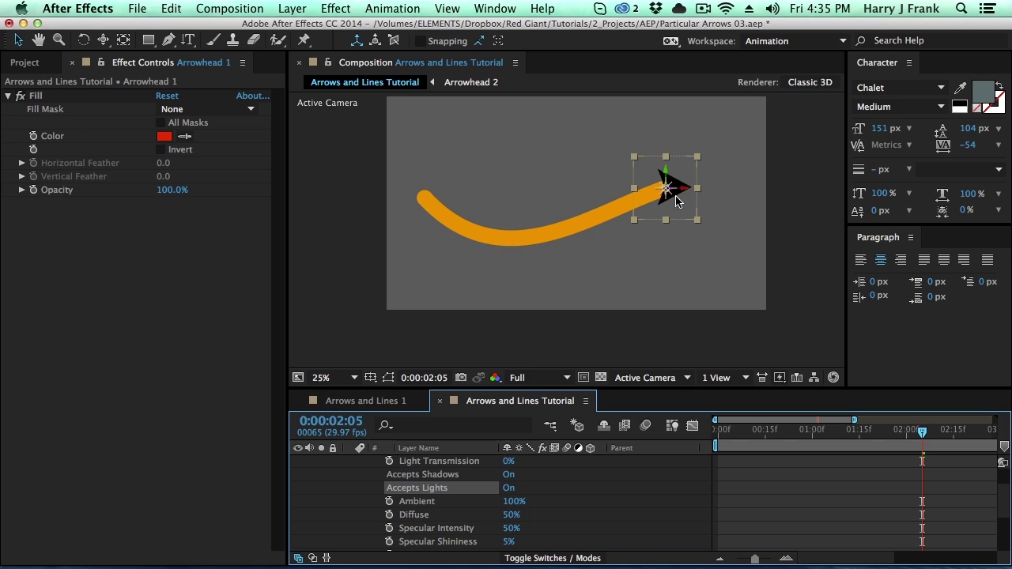
left_click(512, 488)
key("u")
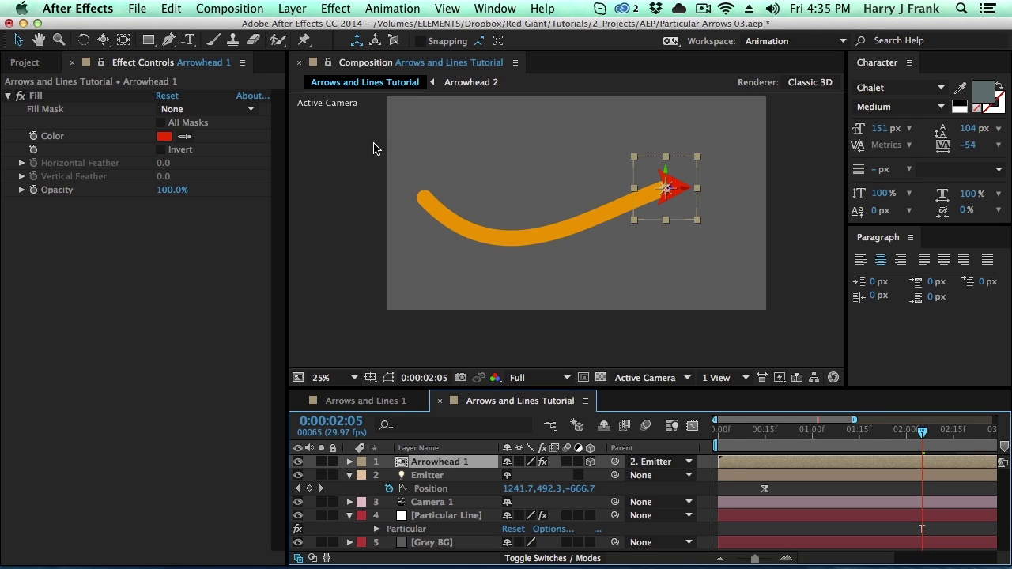
- Add an expression to Arrowhead 1's Fill Color property
left_click(36, 97)
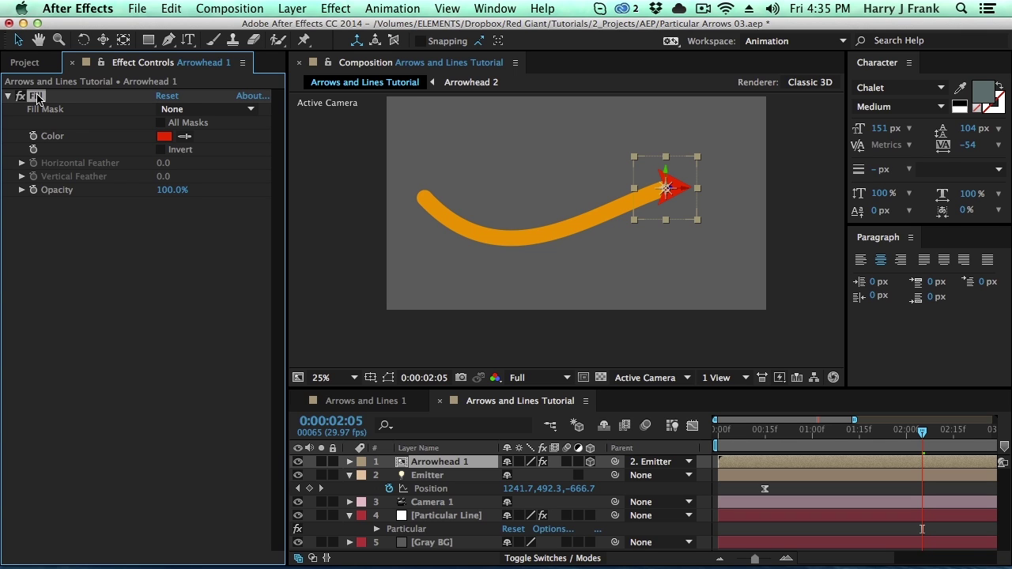
left_click(335, 8)
mouse_move(440, 265)
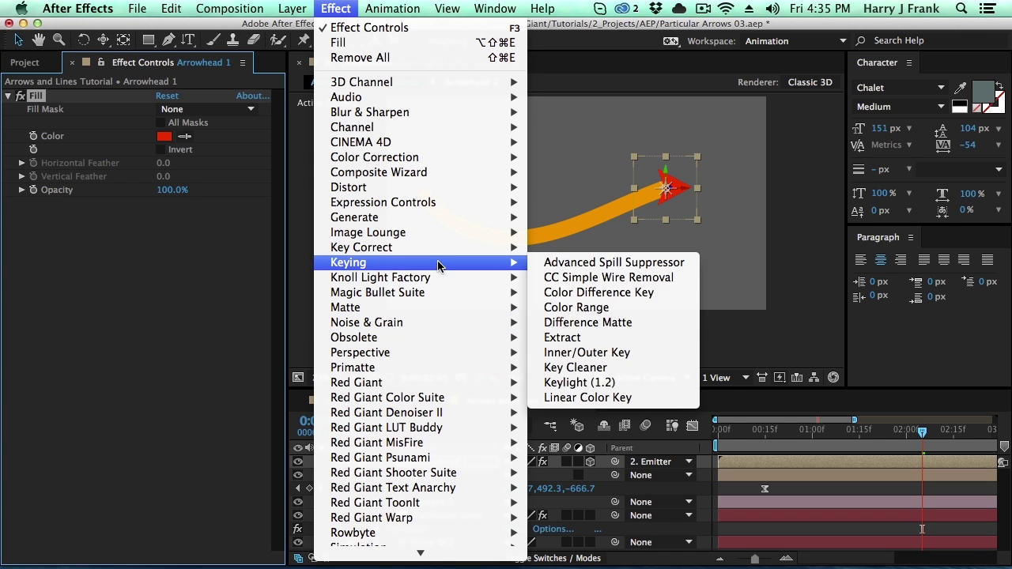
key("Escape")
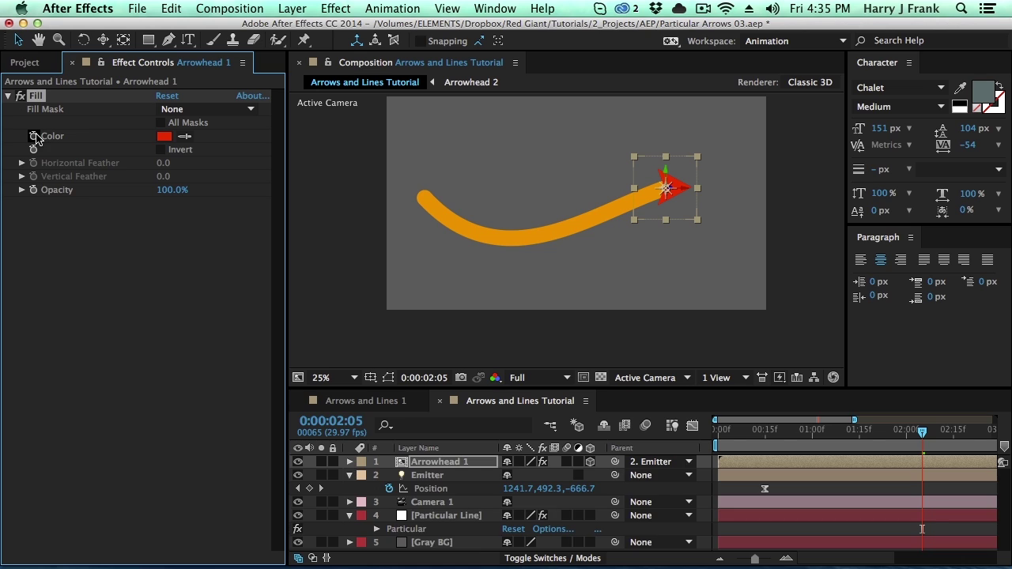
left_click(34, 136, "alt")
left_click(763, 512)
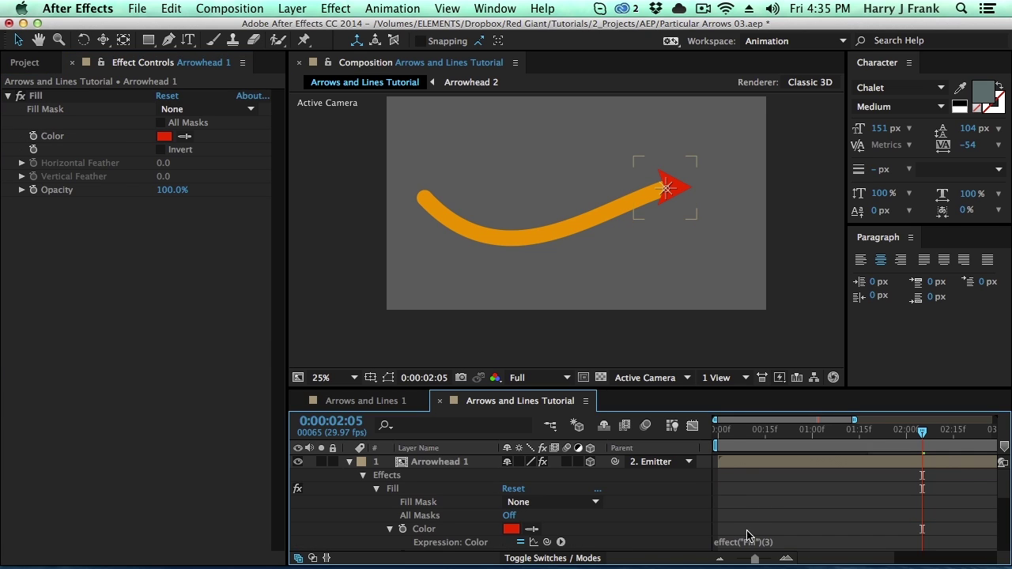
- Pick-whip the Fill Color expression to the Emitter light's Light Options > Color
key("grave")
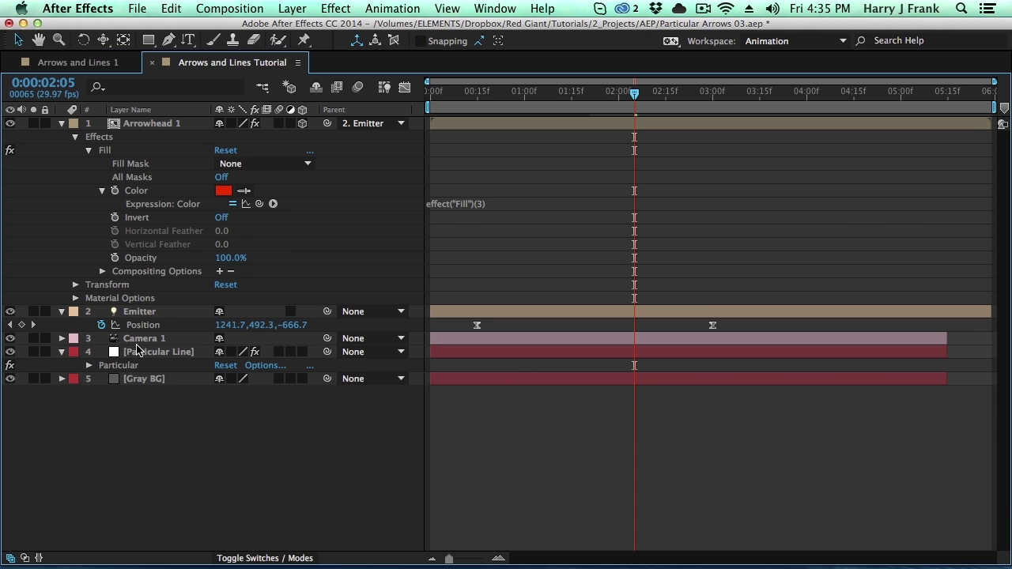
left_click(159, 312)
key("u")
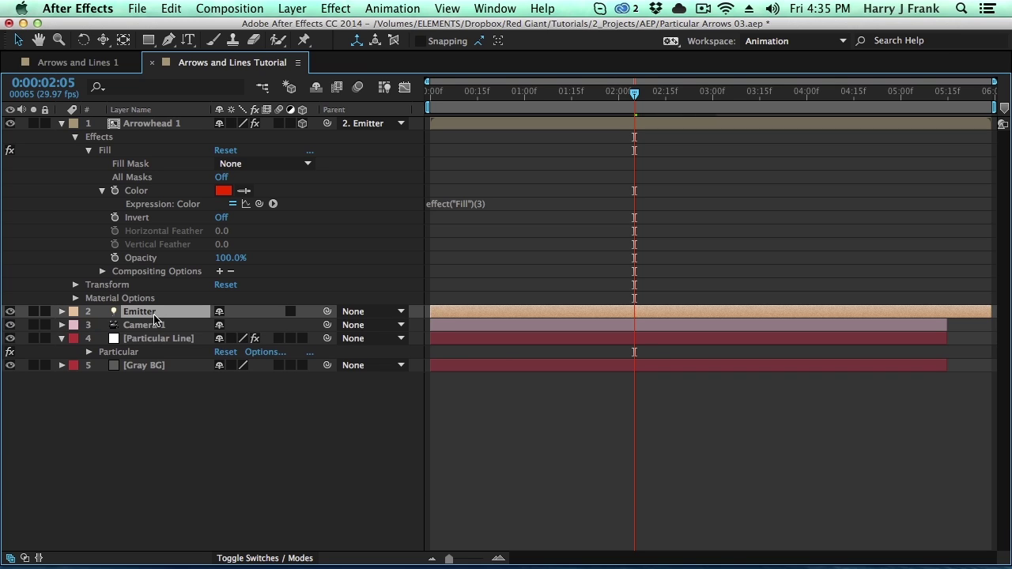
key("u")
key("u")
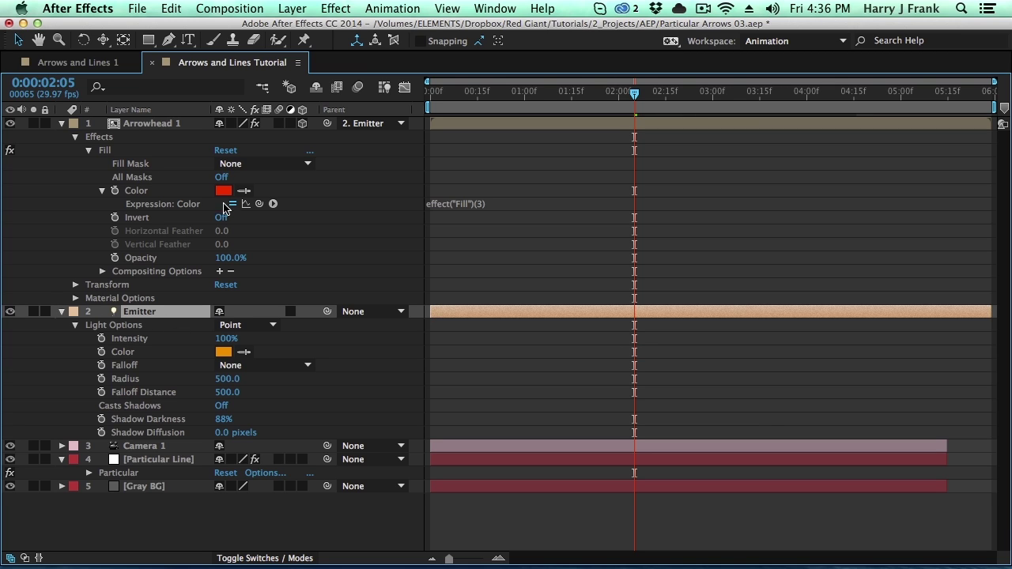
left_click_drag(259, 204, 127, 353)
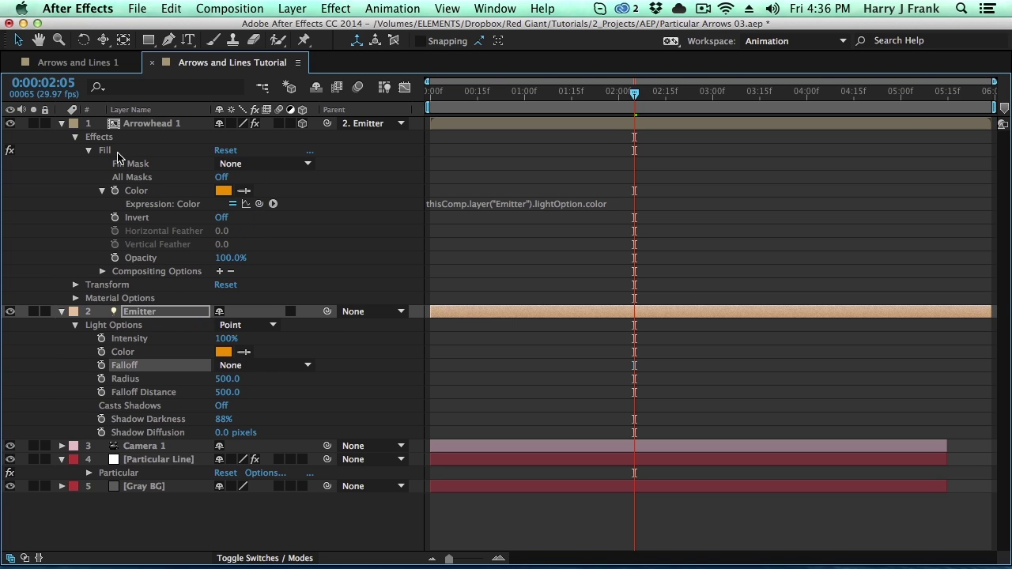
left_click(170, 125)
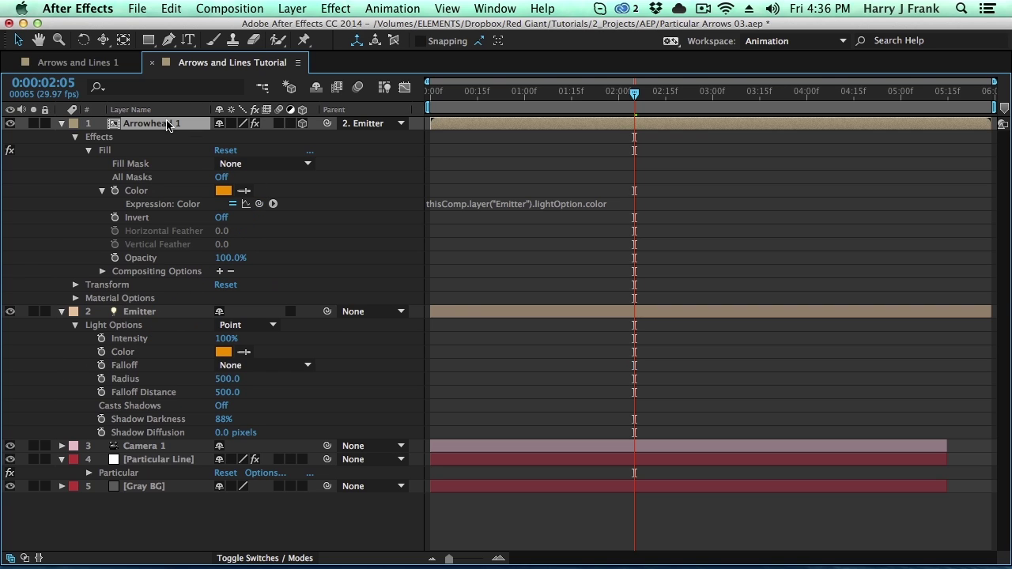
left_click(143, 310)
left_click(199, 112)
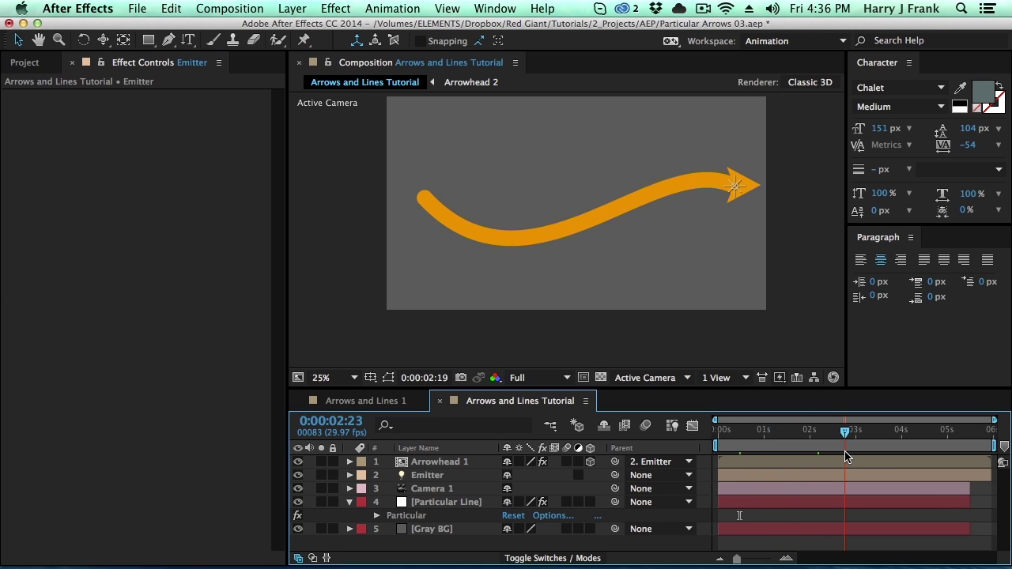
- At 0:00:01:23, move the Emitter path's first keyframe vertex up and to the right
left_click_drag(836, 453, 799, 448)
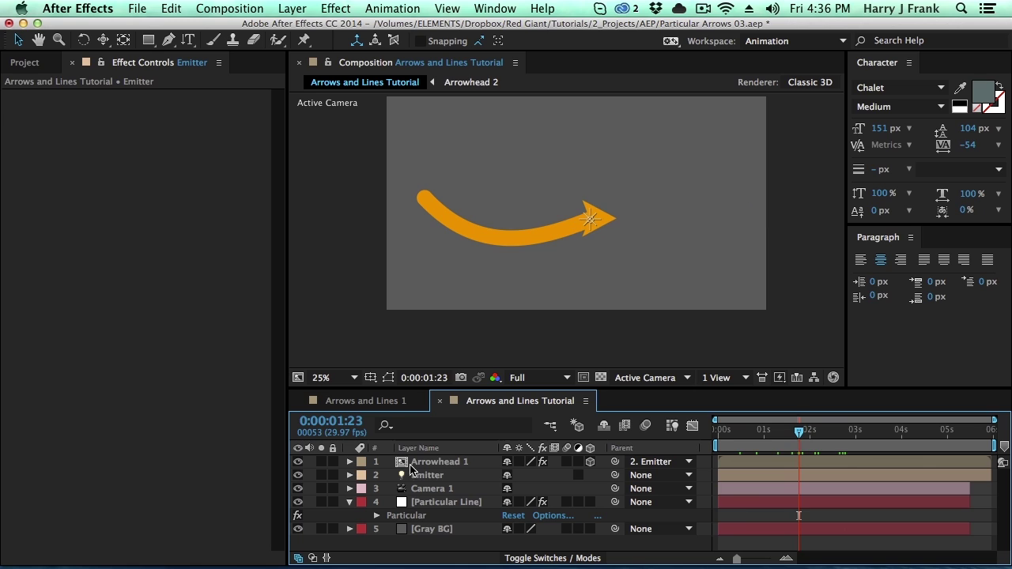
left_click(451, 477)
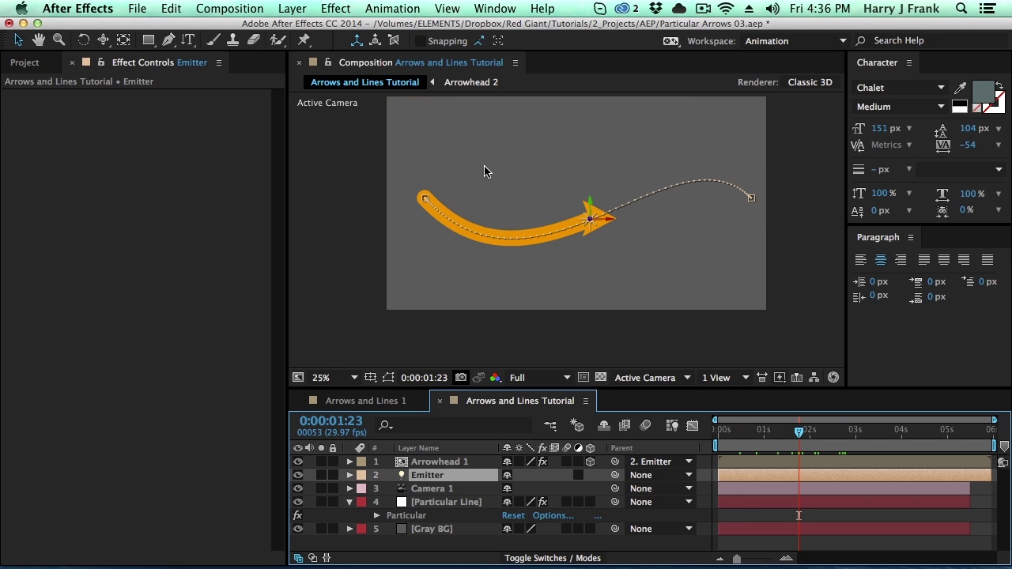
left_click(427, 199)
left_click_drag(439, 181, 439, 176)
mouse_move(798, 434)
left_mouse_down()
mouse_move(820, 437)
mouse_move(784, 437)
mouse_move(818, 435)
left_mouse_up()
- Collapse Particular Line, then scrub to watch Arrowhead 1 follow the reshaped path
left_click(420, 502)
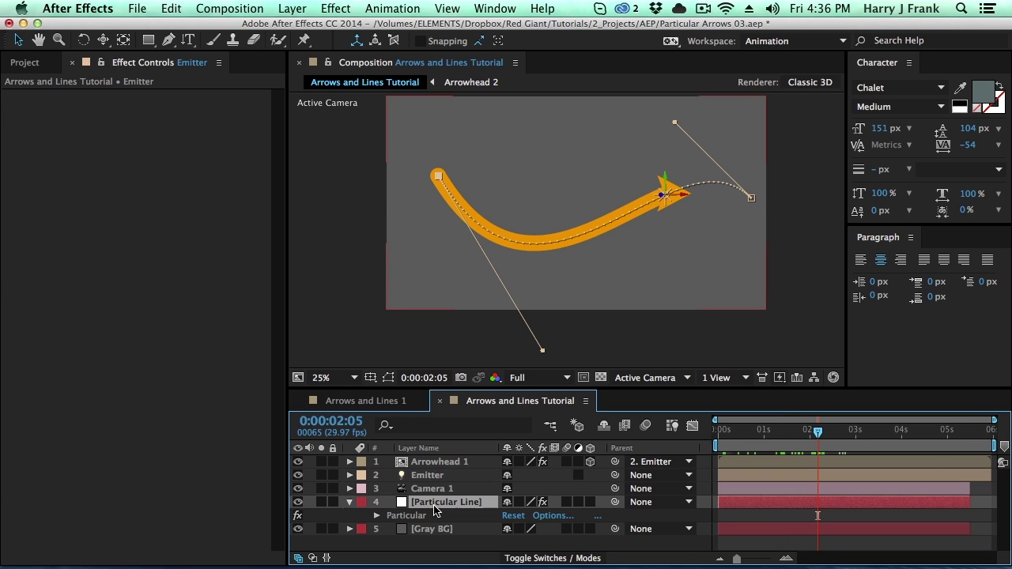
key("e")
left_click(440, 462)
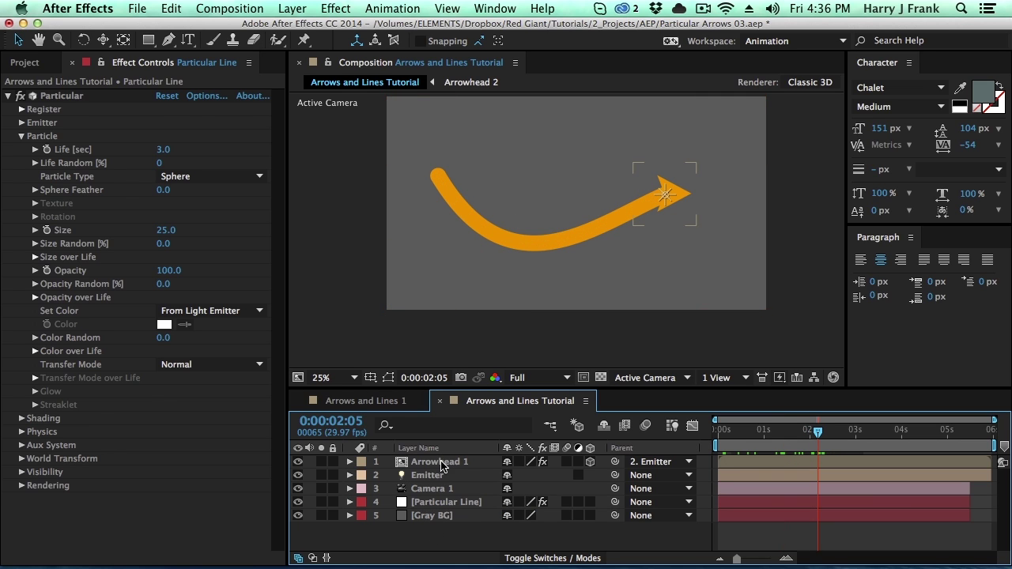
left_click_drag(741, 437, 815, 447)
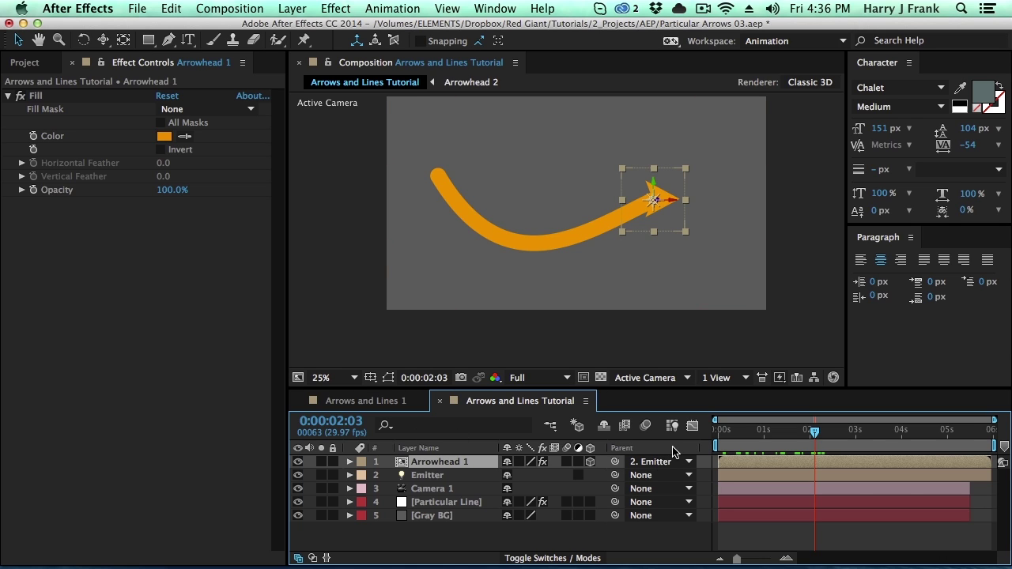
left_click(300, 4)
mouse_move(333, 186)
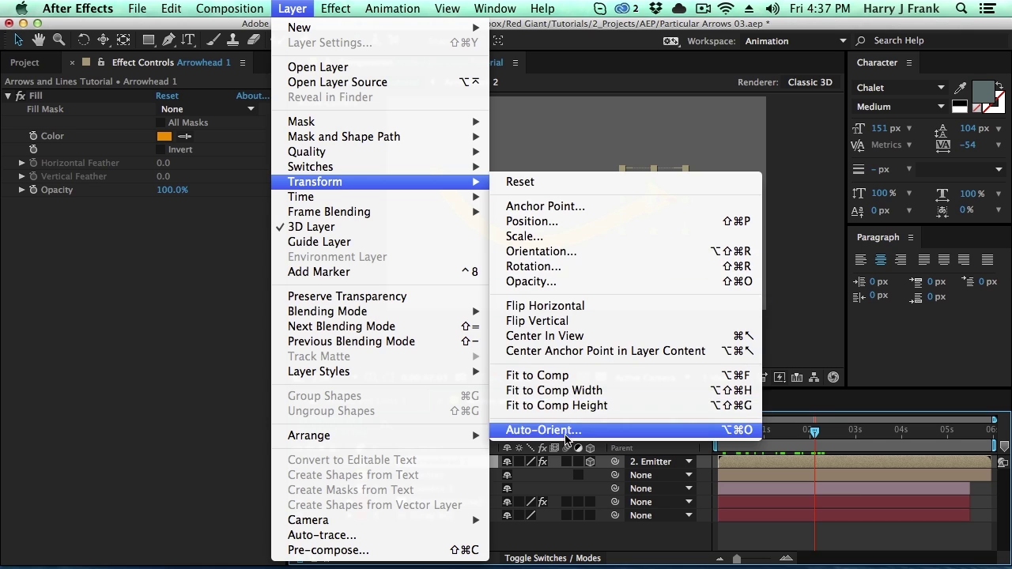
left_click(526, 429)
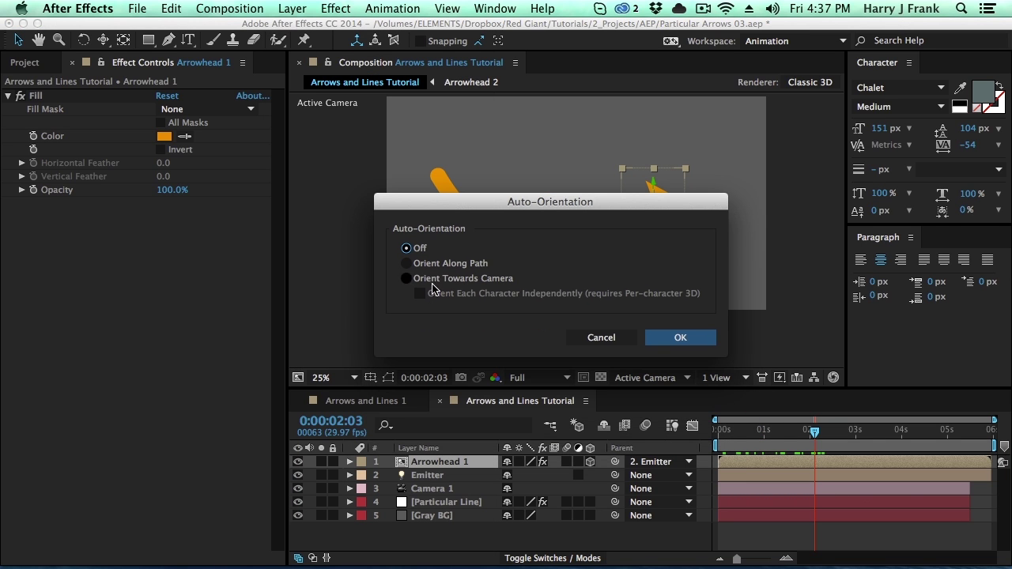
left_click(413, 265)
left_click_drag(633, 204, 358, 88)
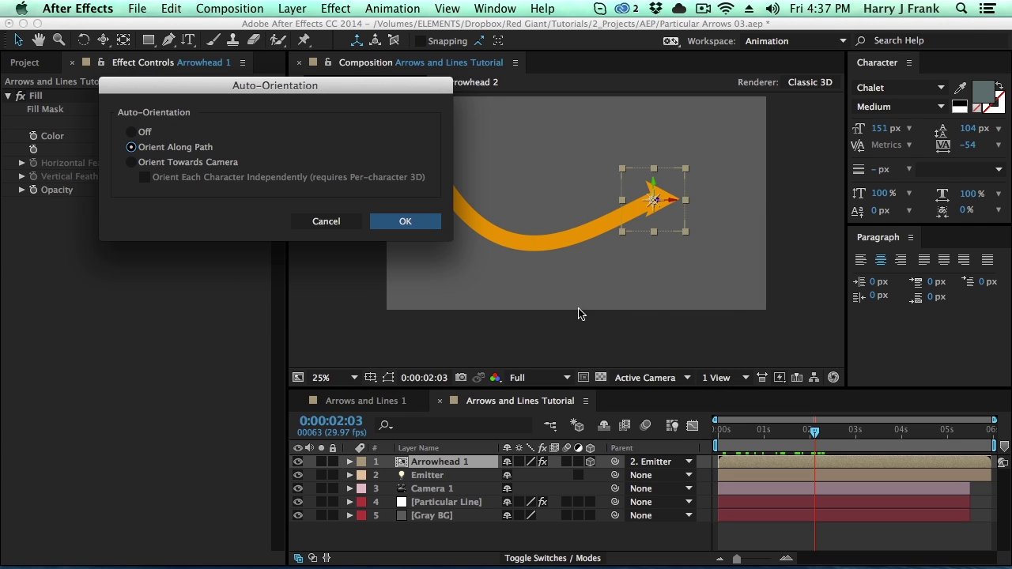
left_click(133, 133)
left_click(402, 225)
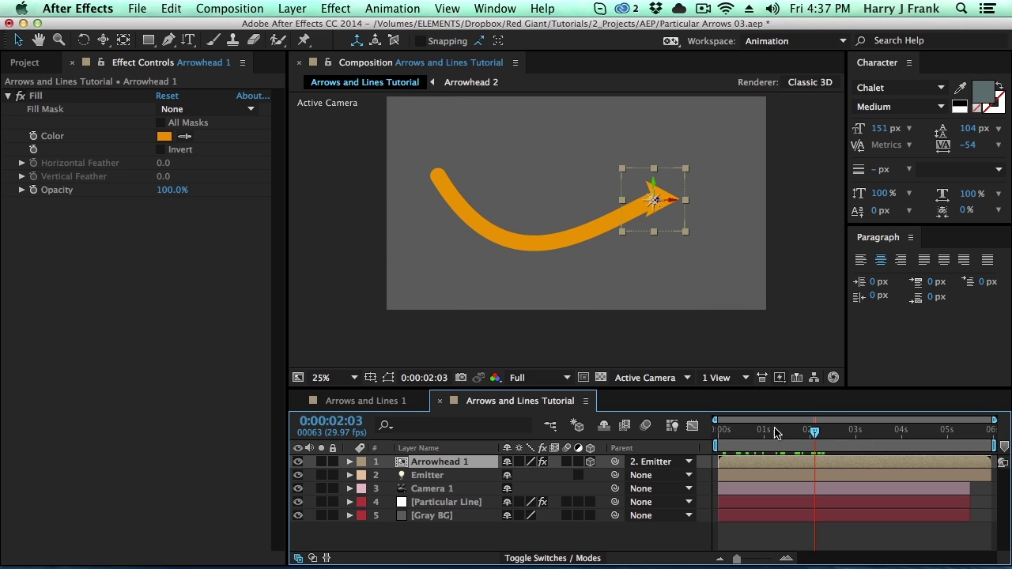
left_click_drag(752, 428, 794, 430)
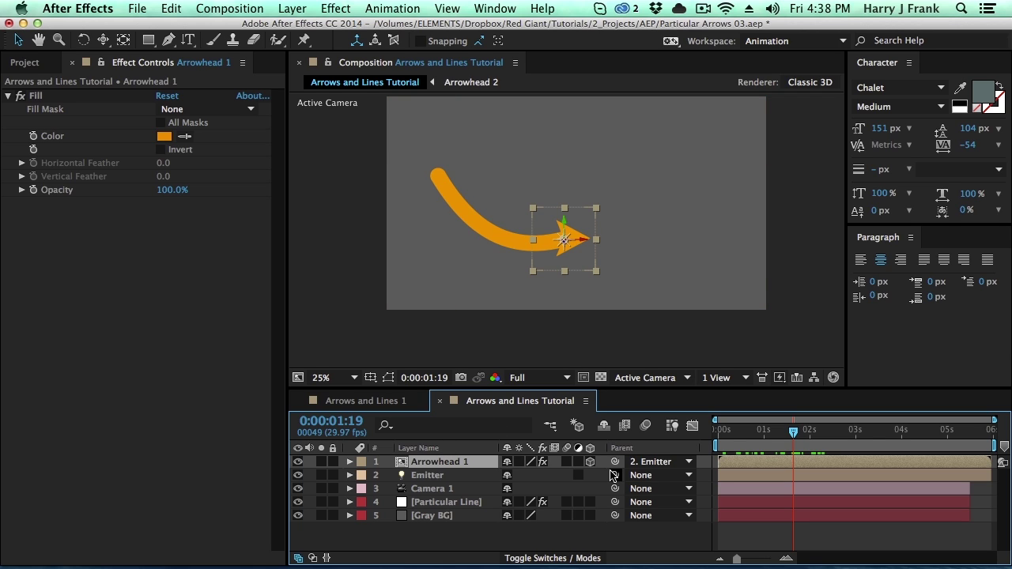
key("p")
left_click_drag(764, 433, 733, 432)
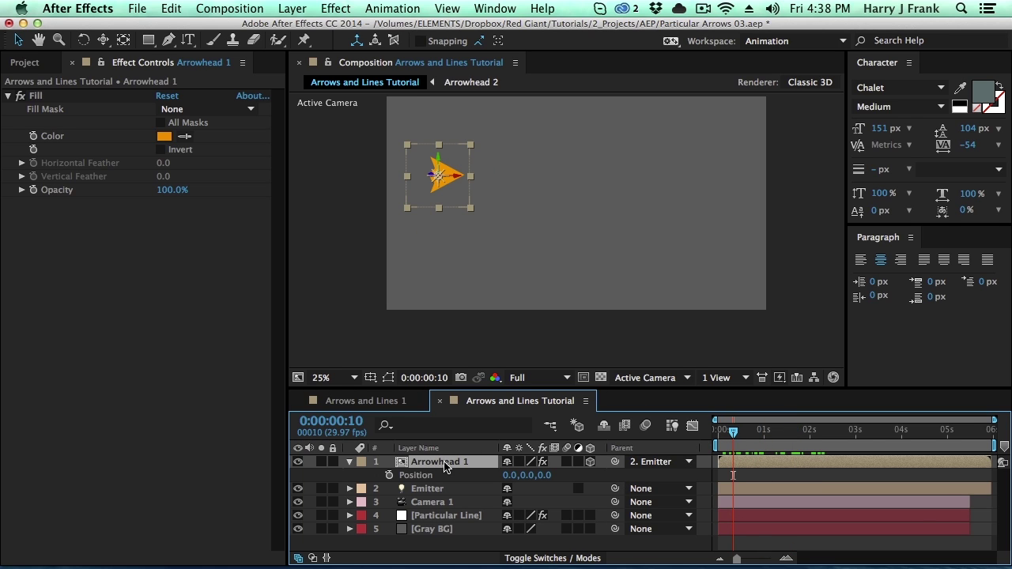
mouse_move(753, 443)
left_mouse_down()
mouse_move(778, 437)
mouse_move(828, 462)
left_mouse_up()
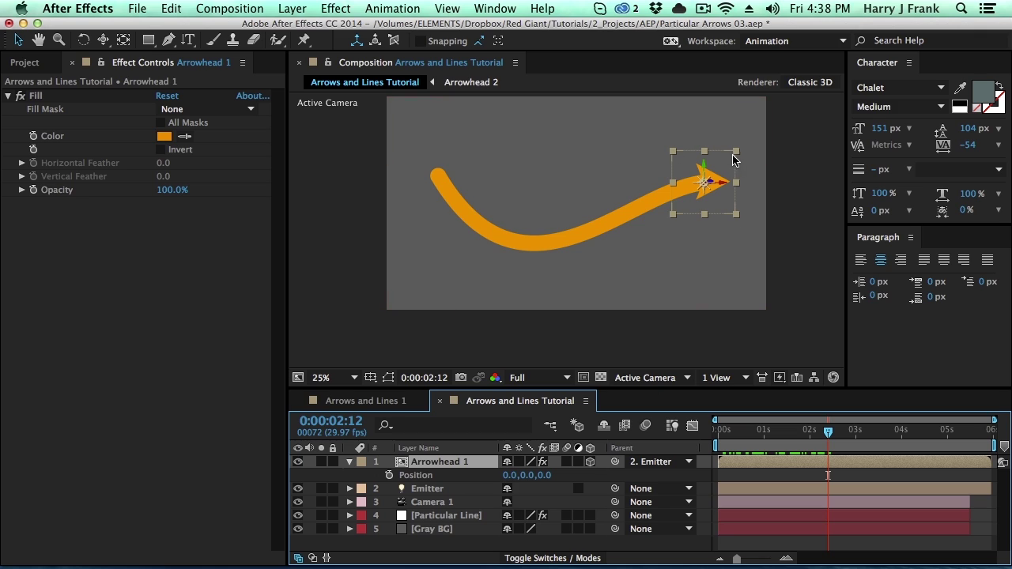
key("p")
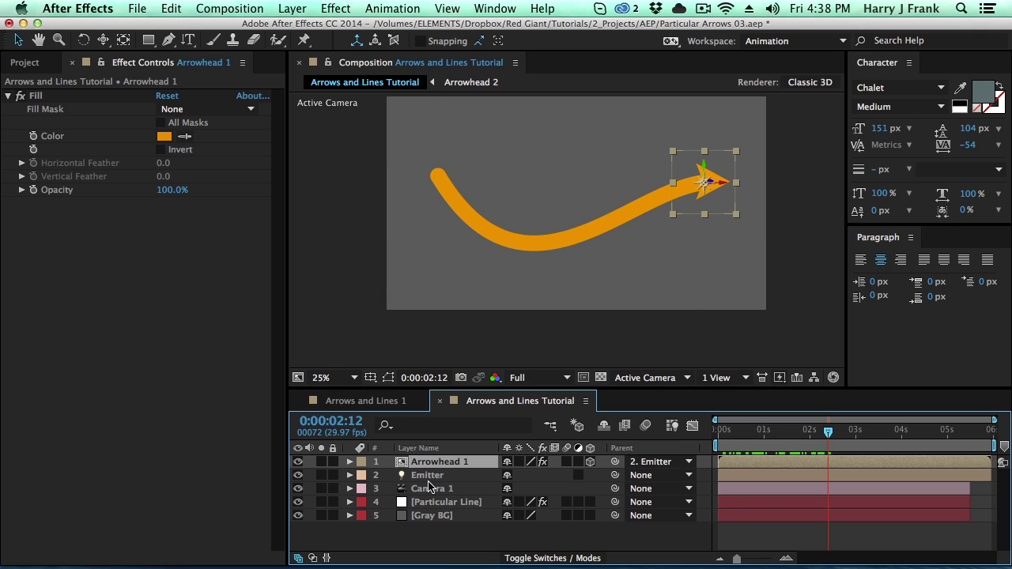
left_click(428, 475)
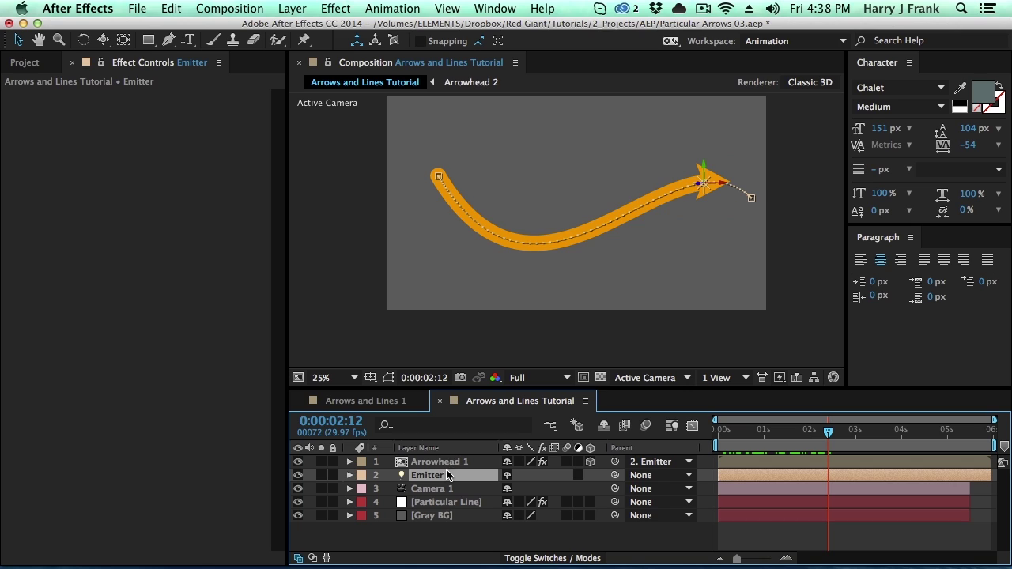
left_click(439, 175)
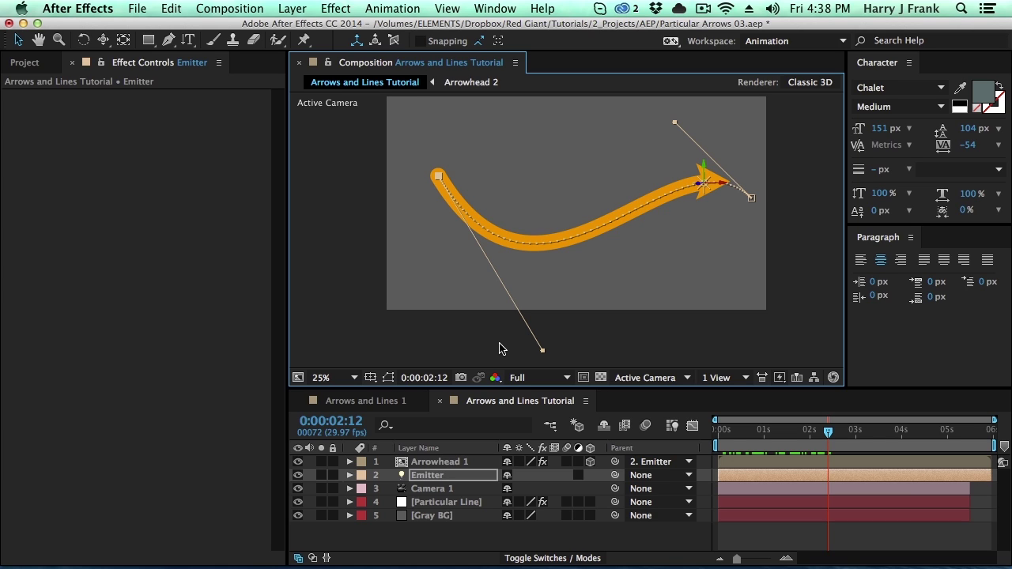
- Set the Emitter's auto-orientation to Orient Along Path
key("super+alt+o")
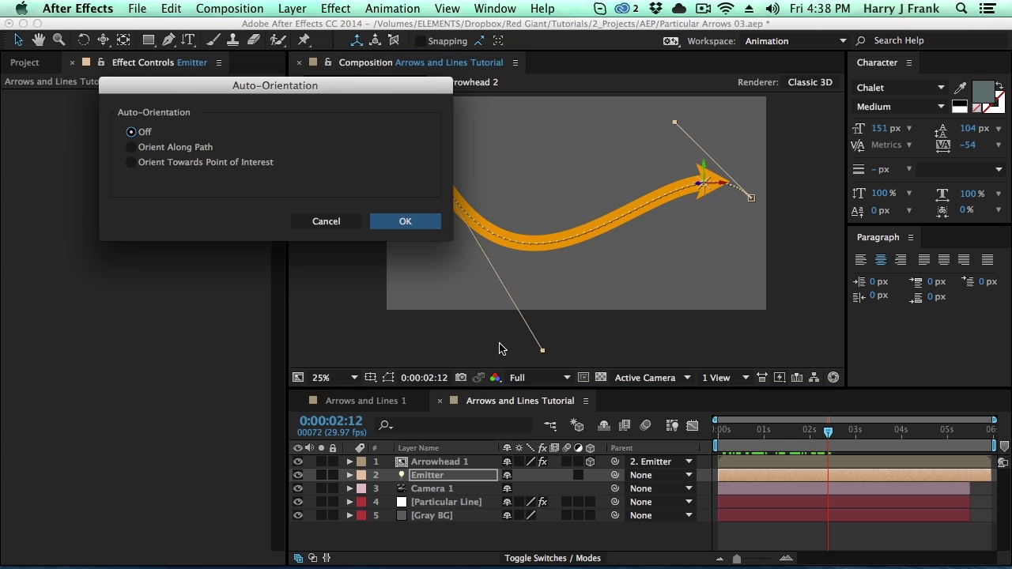
left_click(159, 148)
left_click_drag(310, 87, 368, 84)
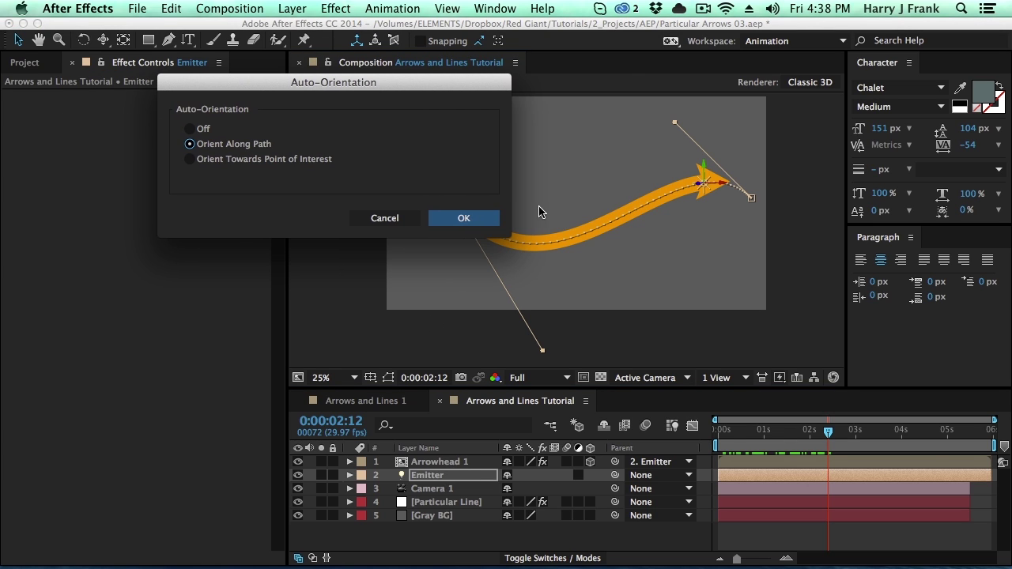
left_click(465, 219)
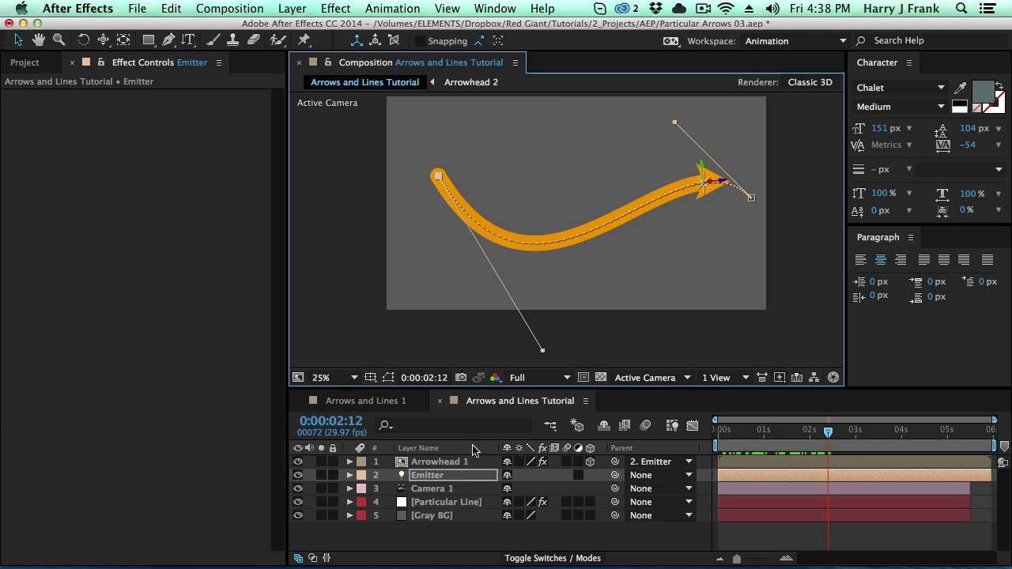
- Expand the Emitter's Transform properties to show its motion path
left_click(349, 475)
left_click(363, 488)
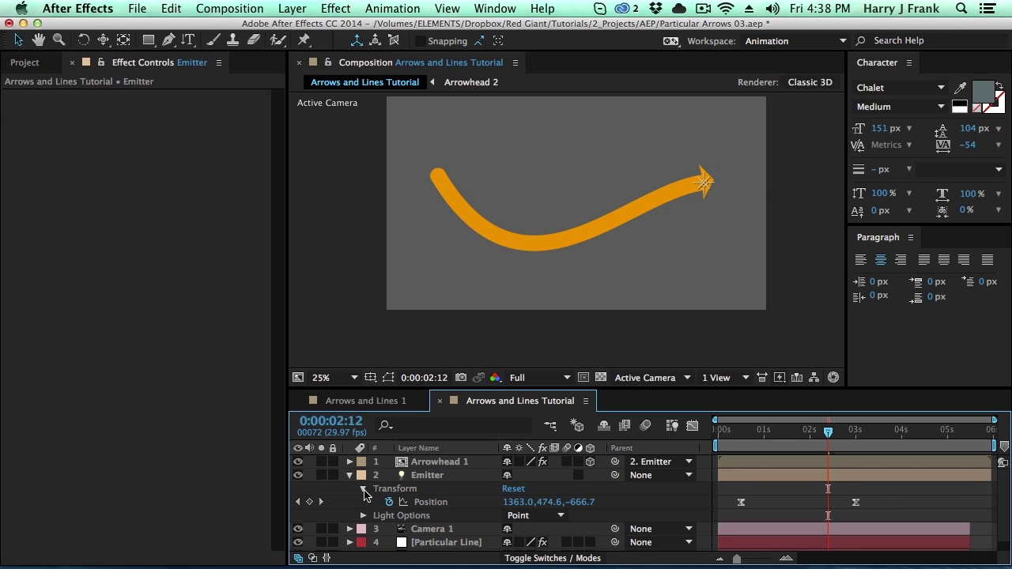
left_click(364, 490)
left_click(365, 490)
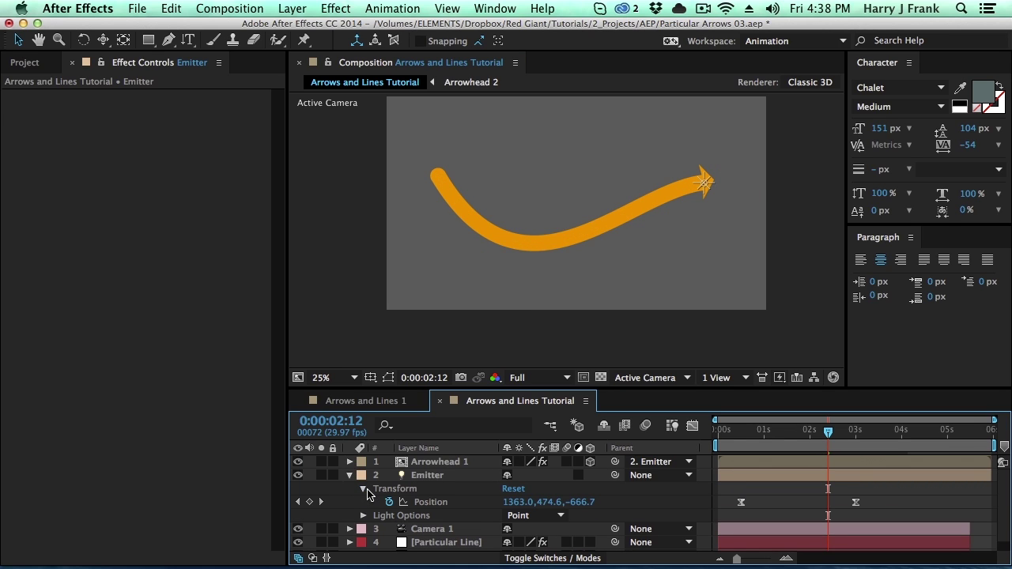
left_click(427, 478)
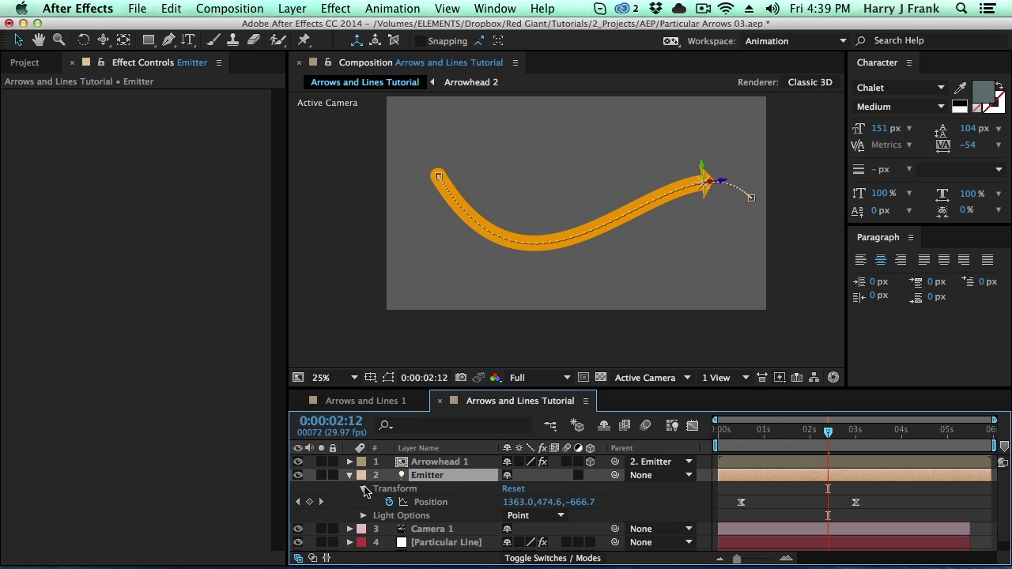
- Play back from 0:00:00:26 to check that the arrowhead turns with the curve
left_click_drag(750, 434, 760, 445)
key("u")
key("space")
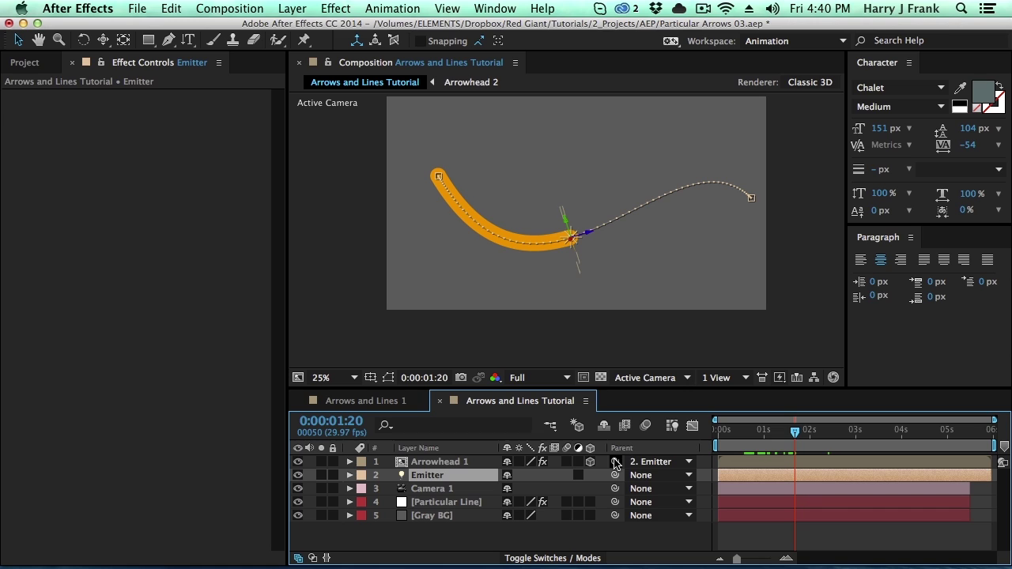
left_click(772, 448)
left_click_drag(772, 449, 807, 455)
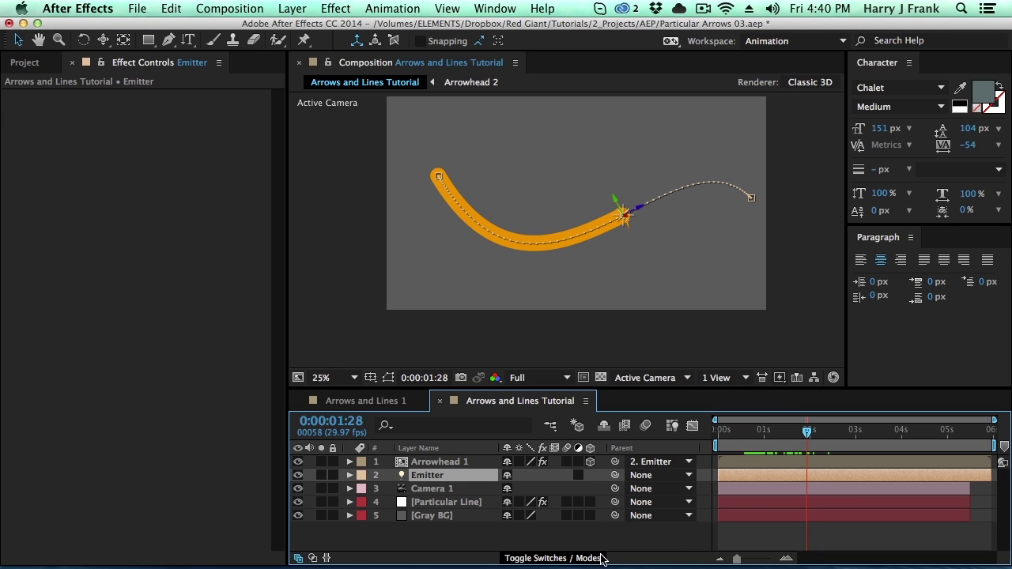
- Show source names and give Arrowhead 2 a Y Rotation of -90°
left_click(428, 449)
left_click(435, 463)
key("r")
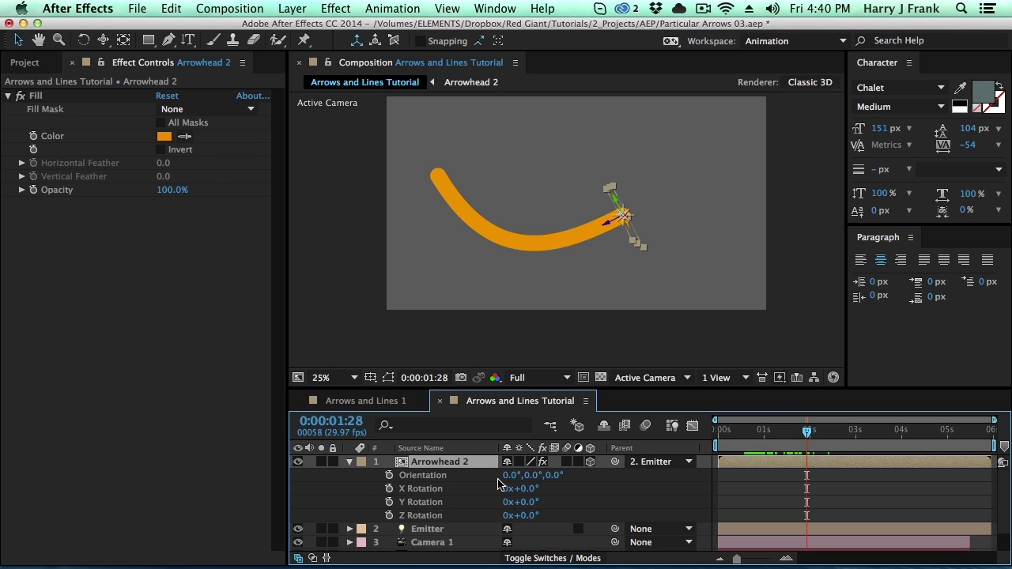
left_click_drag(516, 488, 524, 512)
left_click(528, 502)
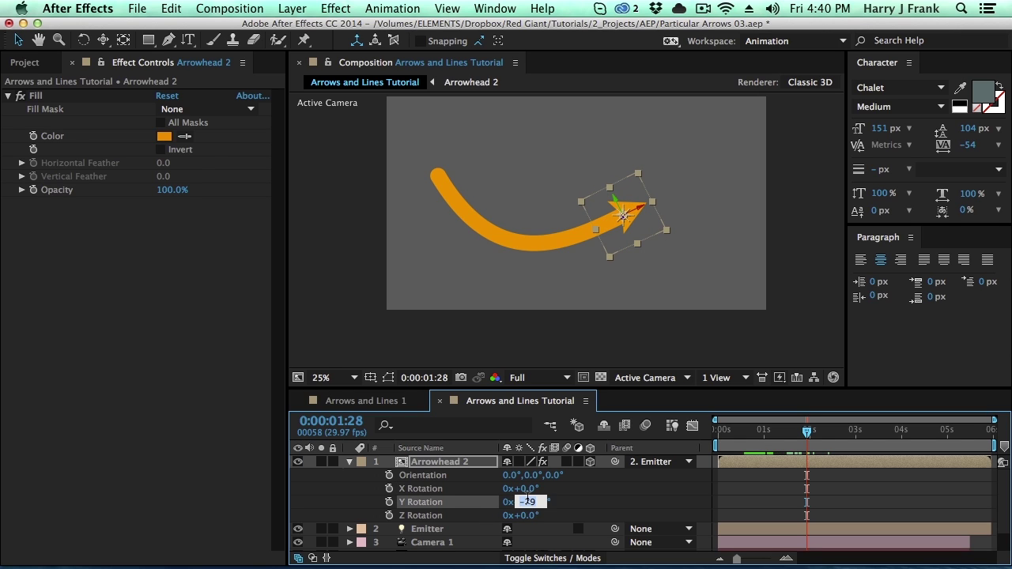
type("-")
key("Return")
- Preview the rotated arrowhead, collapse its rotation, and reveal the Emitter's Light Options
left_click_drag(847, 427, 821, 428)
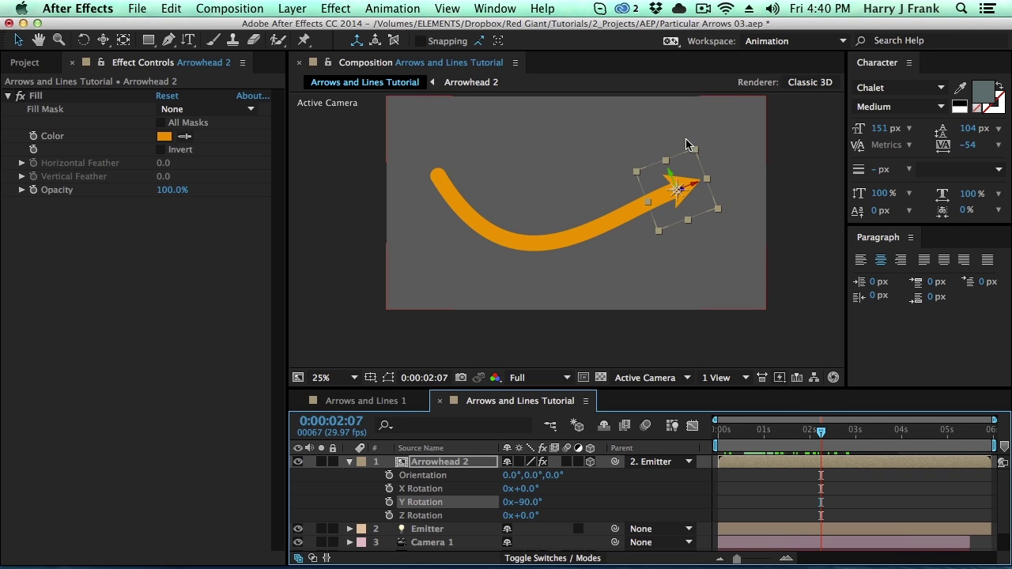
left_click(439, 463)
key("r")
left_click(437, 476)
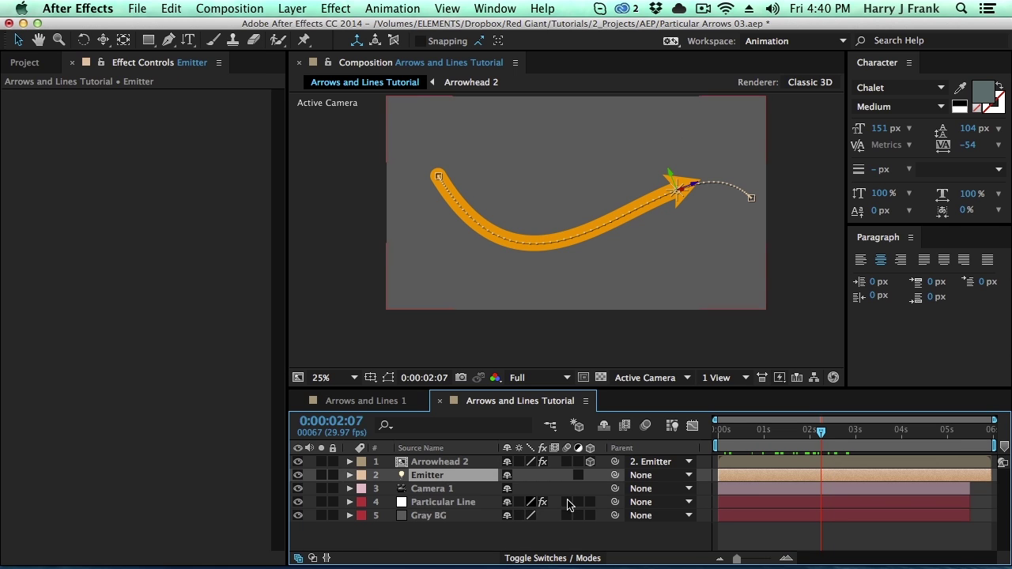
key("a")
key("a")
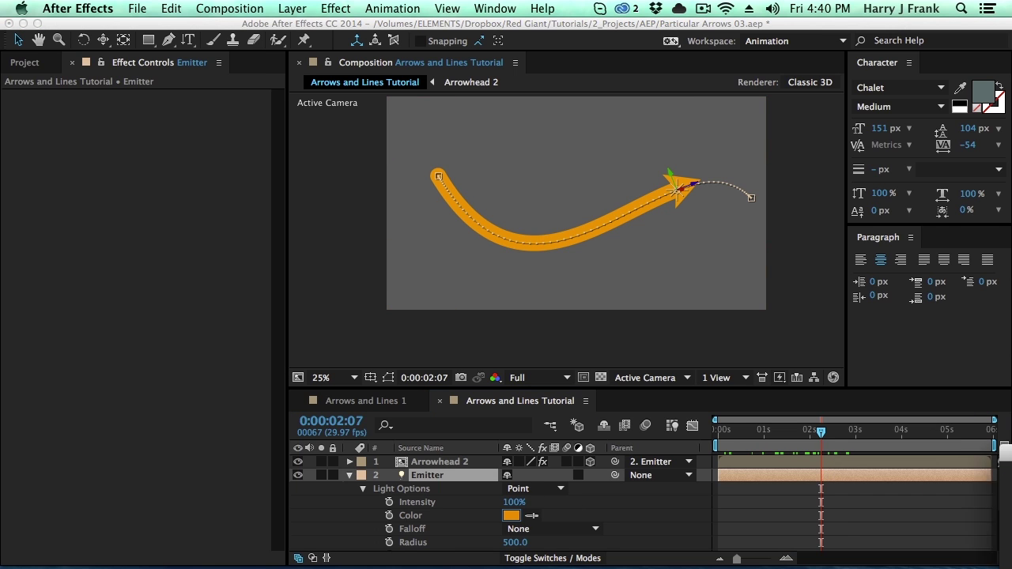
- Try a green Emitter light colour, then undo back to orange
left_click(510, 515)
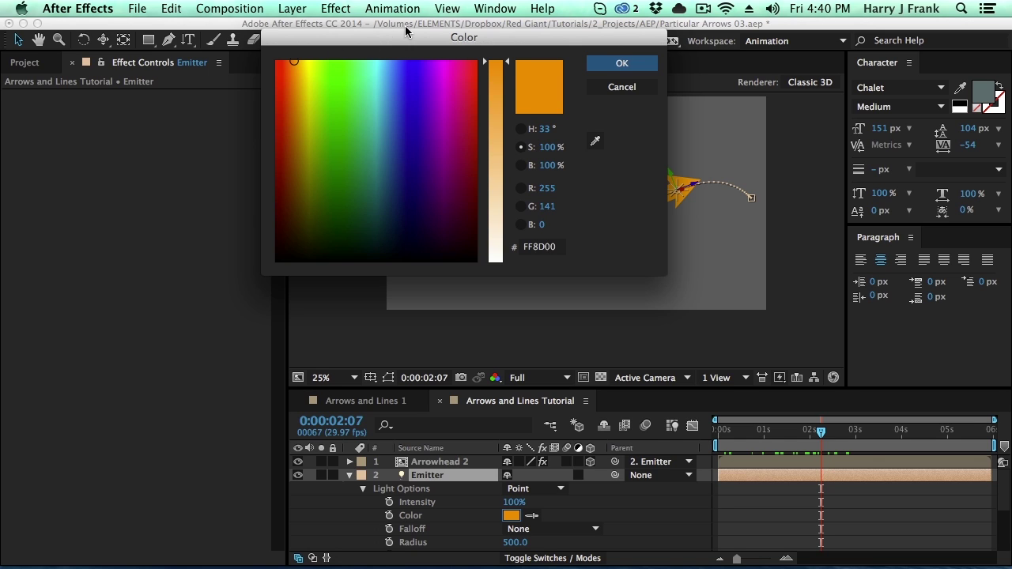
left_click_drag(405, 36, 284, 54)
left_click(229, 118)
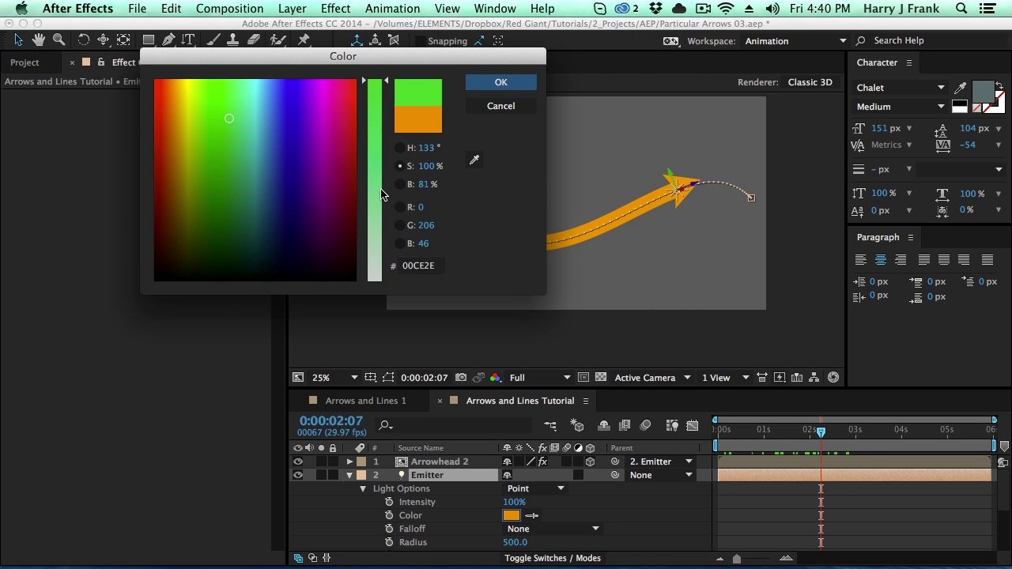
key("Return")
key("super+z")
- Collapse the Emitter's light options, deselect it, and save the project
key("u")
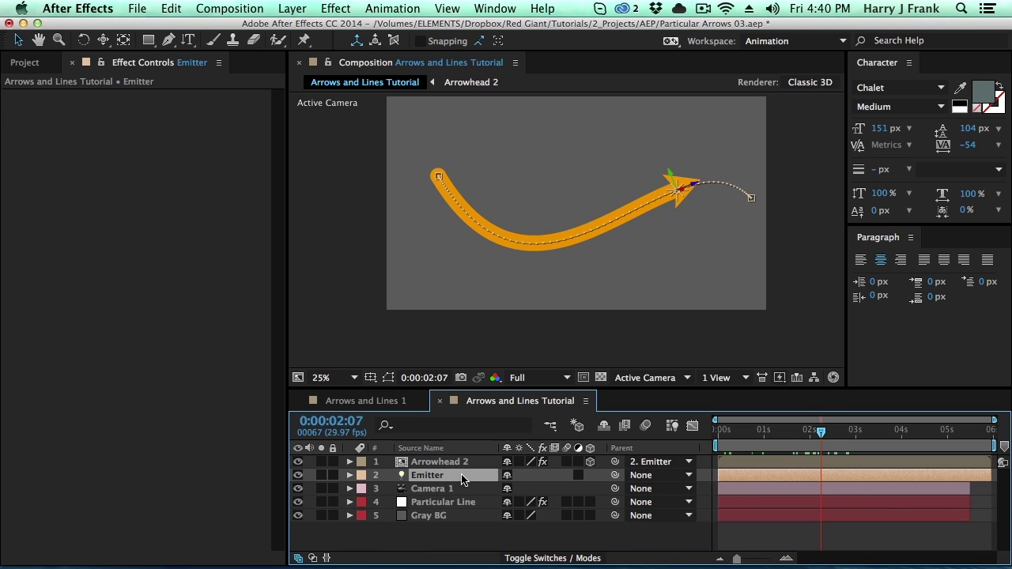
left_click(455, 535)
key("super+s")
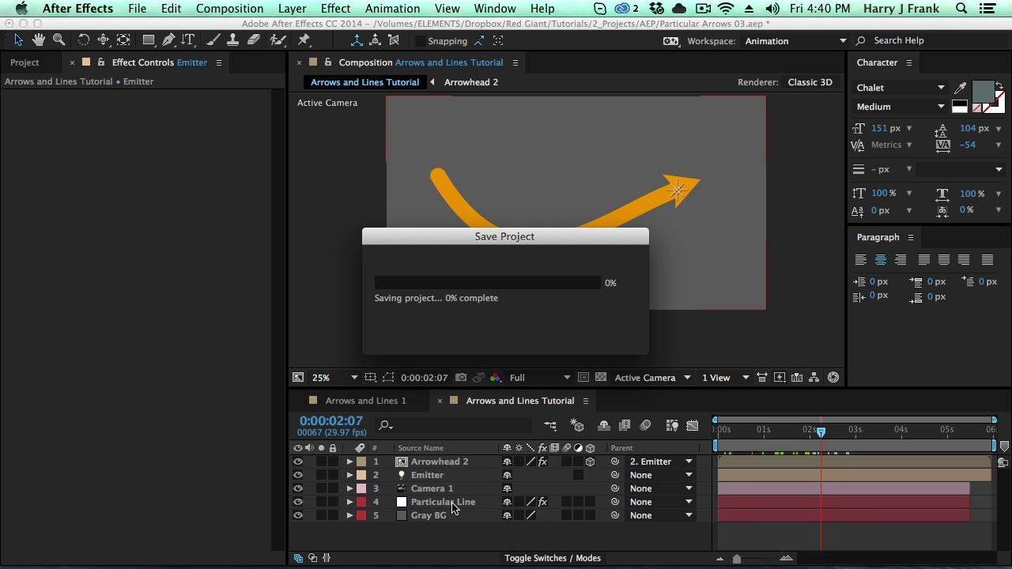
left_click(455, 507)
- Duplicate Particular Line, hide the original, and rename the copy 'Particular Dashed Lines'
key("super+d")
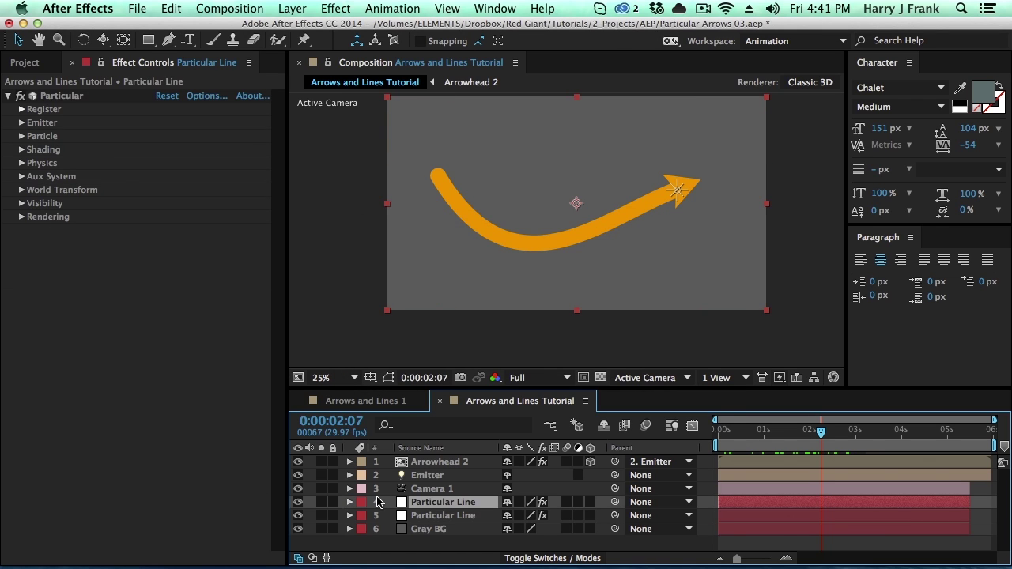
left_click(298, 515)
key("super+shift+y")
key("Right")
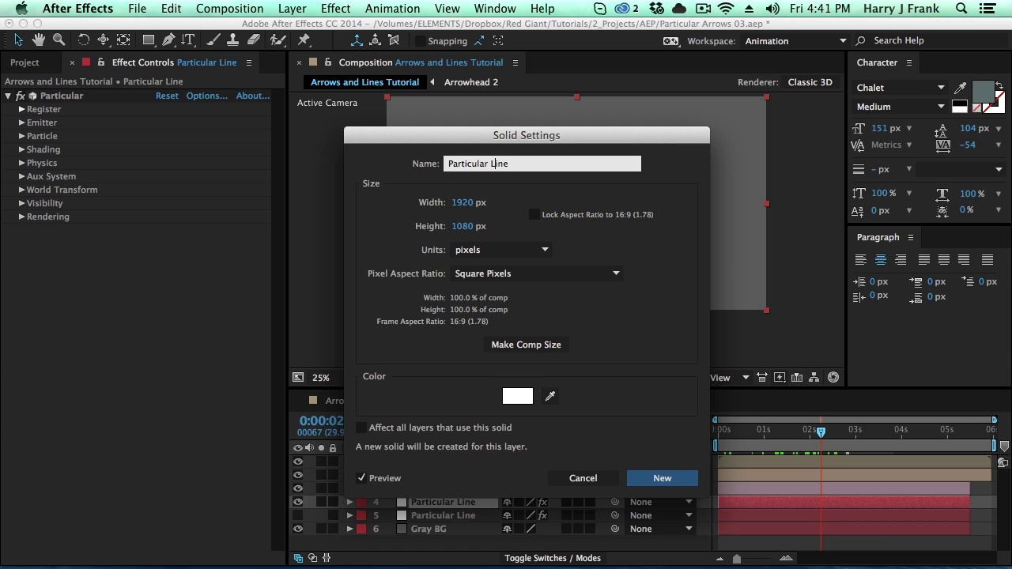
type("hed")
key("Return")
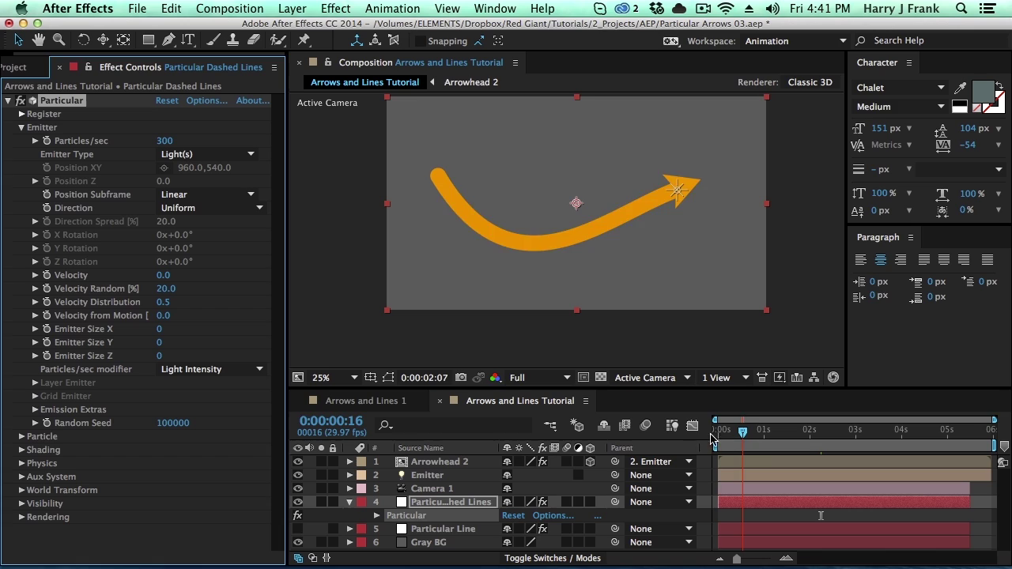
- Scrub the arrow animation, then keyframe Particles/sec at 0 on frame 0
left_click_drag(741, 441, 807, 450)
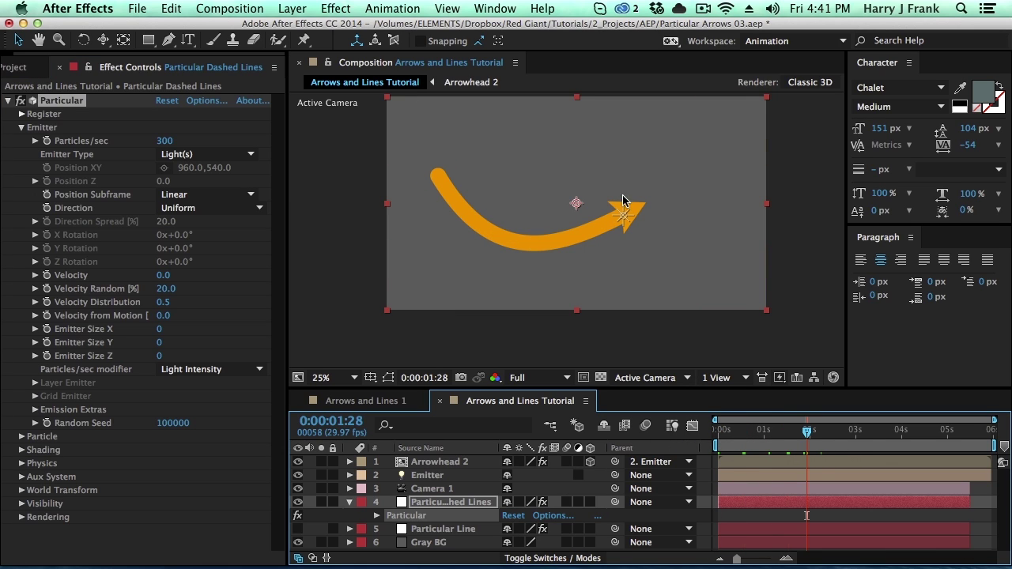
mouse_move(747, 443)
left_mouse_down()
mouse_move(744, 434)
mouse_move(818, 434)
left_mouse_up()
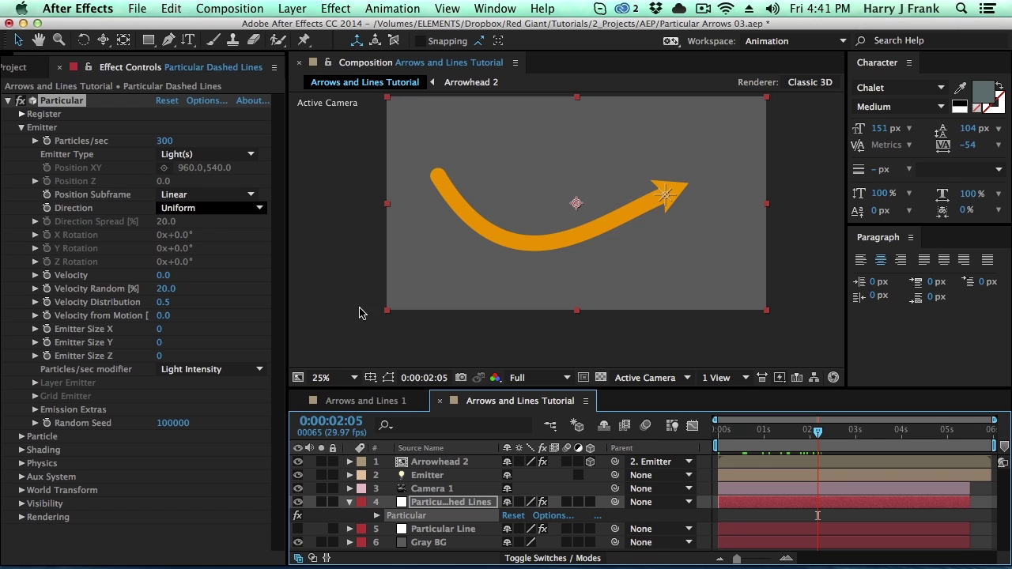
key("Home")
left_click(163, 141)
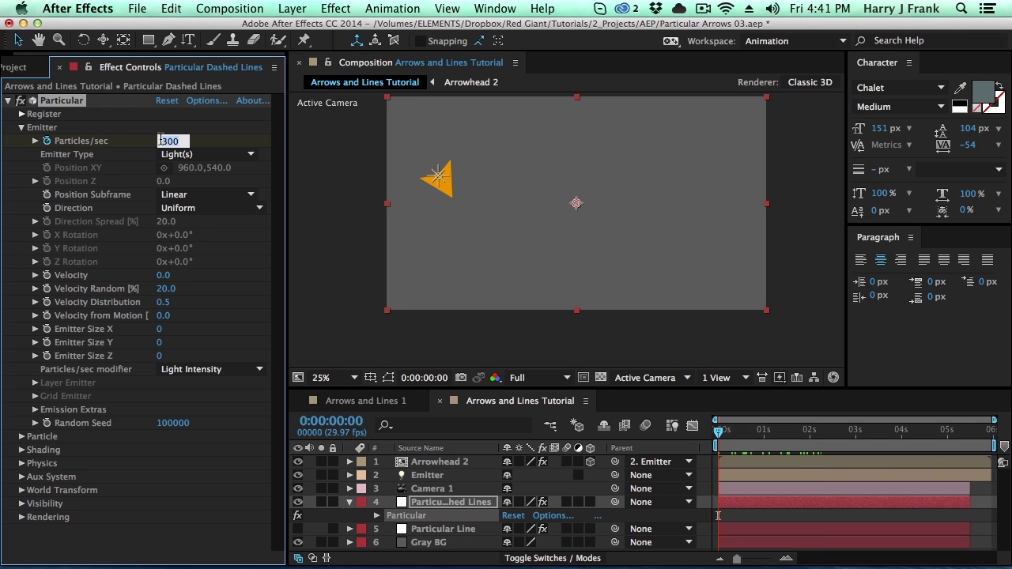
type("0")
key("Return")
- Add Particles/sec keyframes of 300 at frame 10 and 0 at frame 20
key("shift+Page_Down")
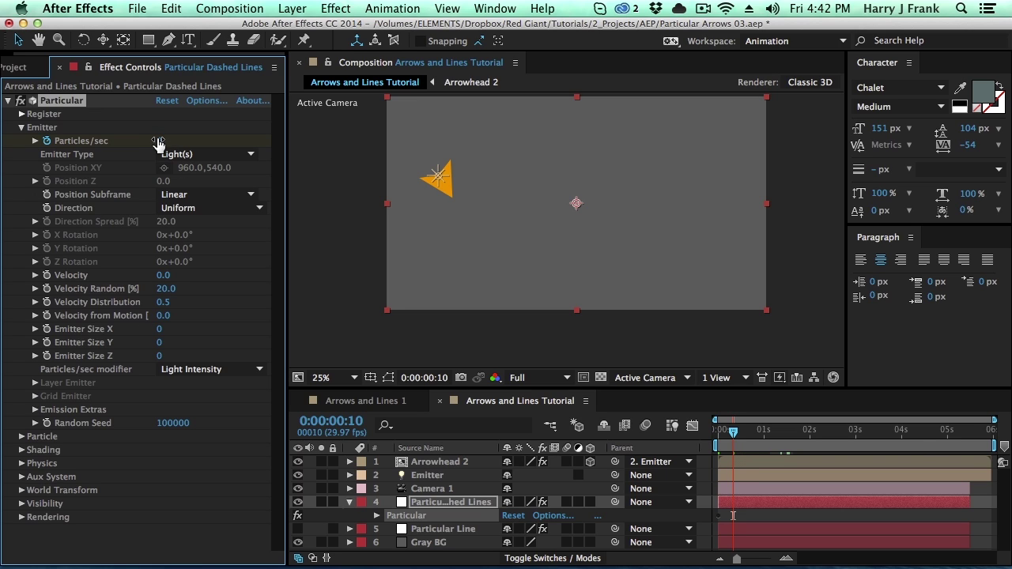
left_click(163, 142)
key("Return")
key("shift+Page_Down")
left_click(168, 142)
type("0")
key("Return")
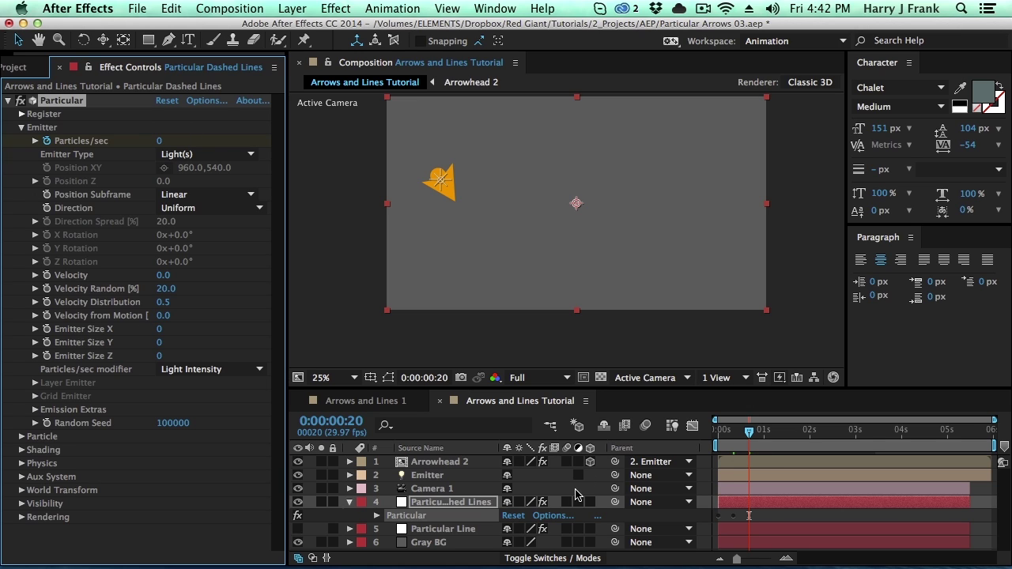
- Reveal the keyframed Particles/sec property and maximize the Timeline panel
left_click(736, 507)
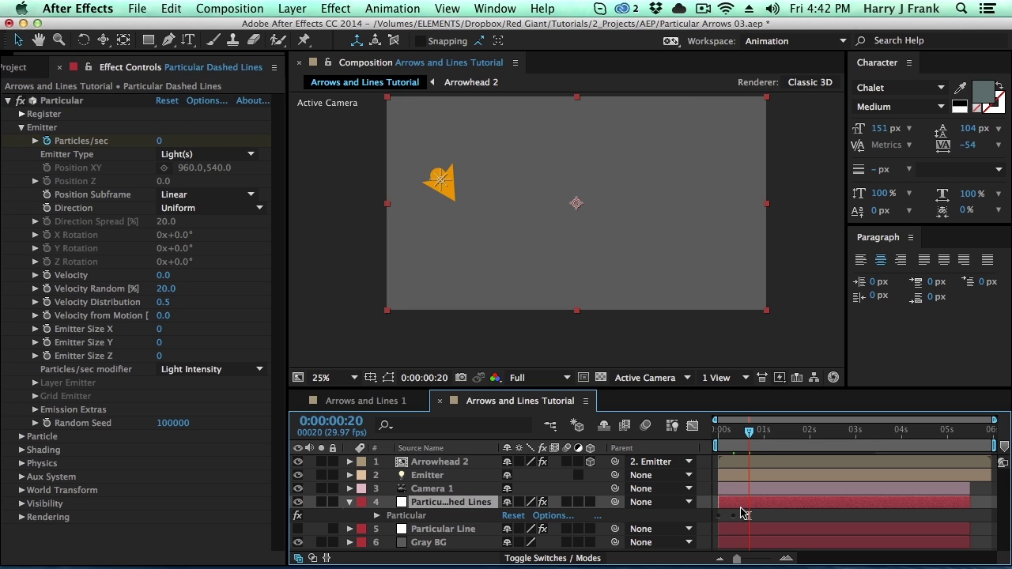
key("u")
key("grave")
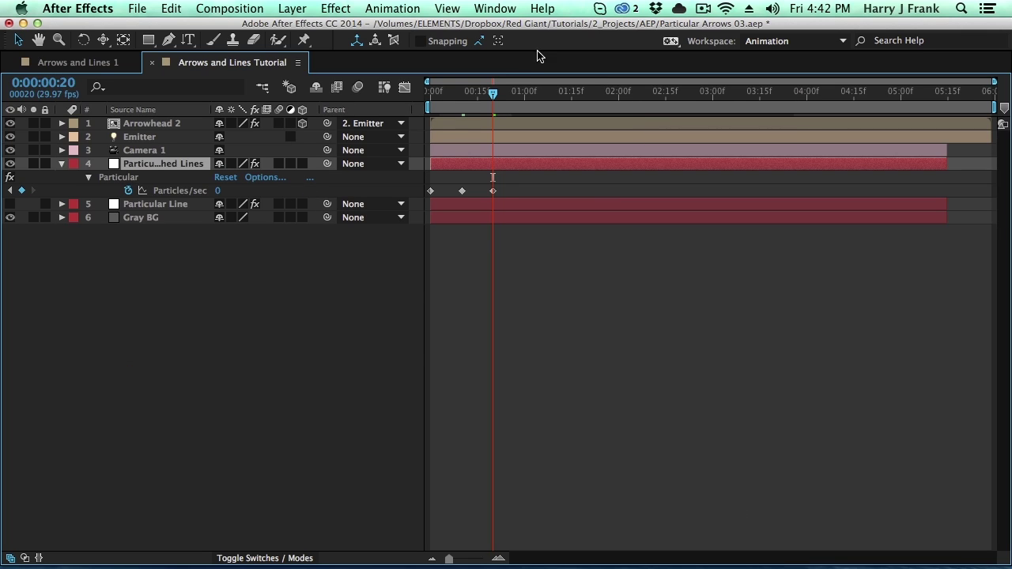
- Convert the three Particles/sec keyframes to hold keyframes and scrub to check
left_click_drag(536, 186, 410, 214)
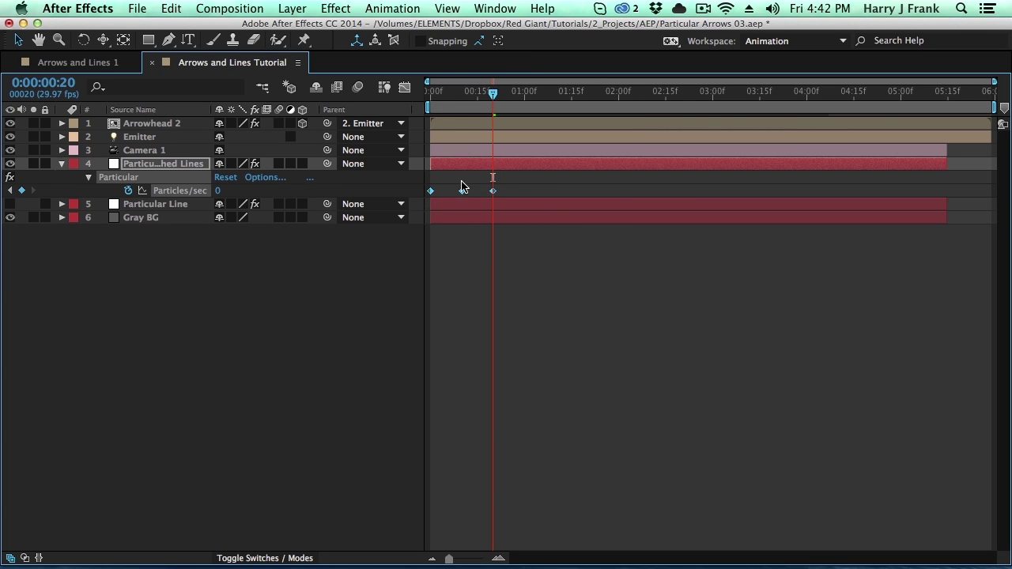
right_click(430, 193)
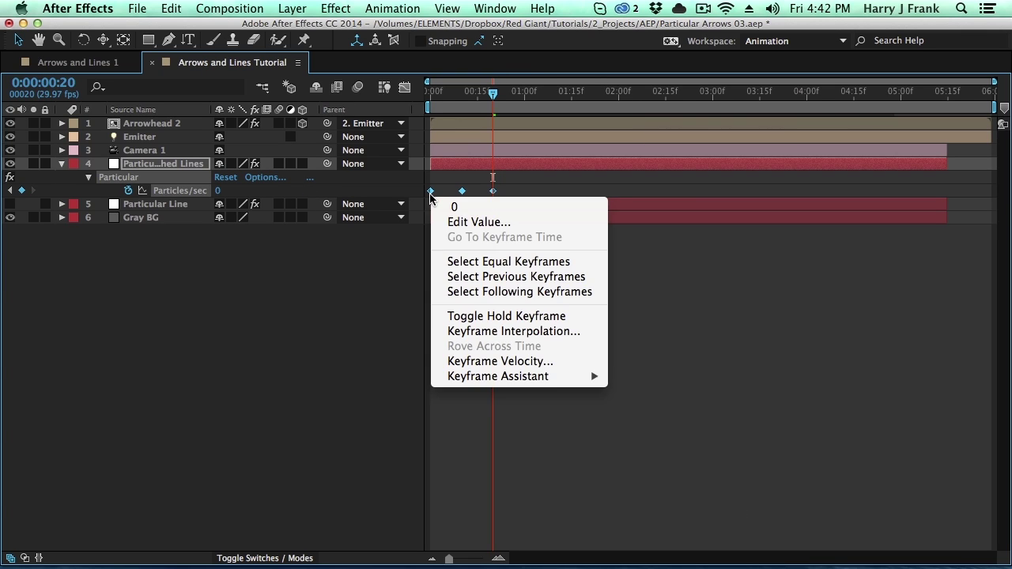
left_click(517, 316)
left_click(503, 293)
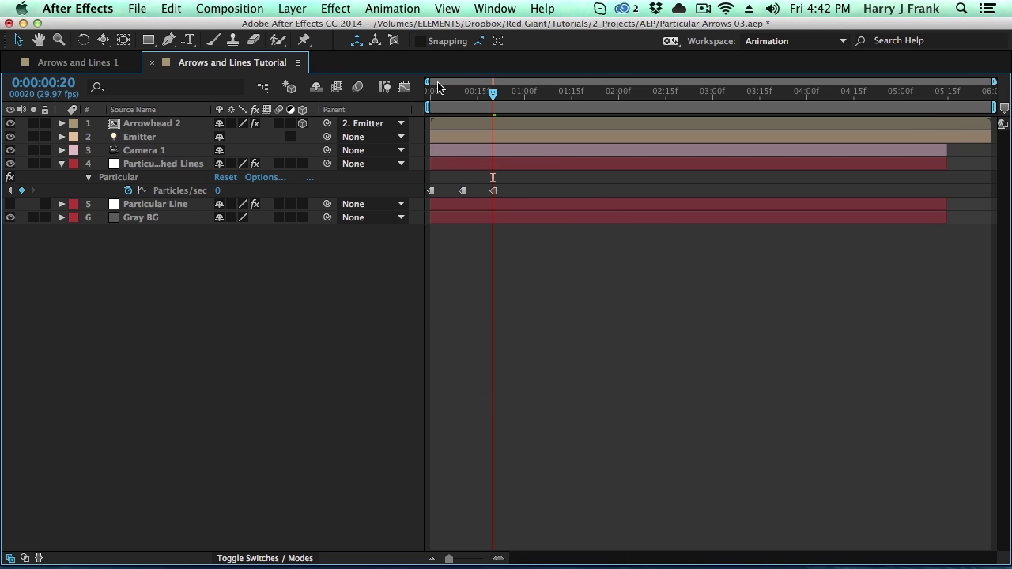
left_click_drag(440, 87, 494, 101)
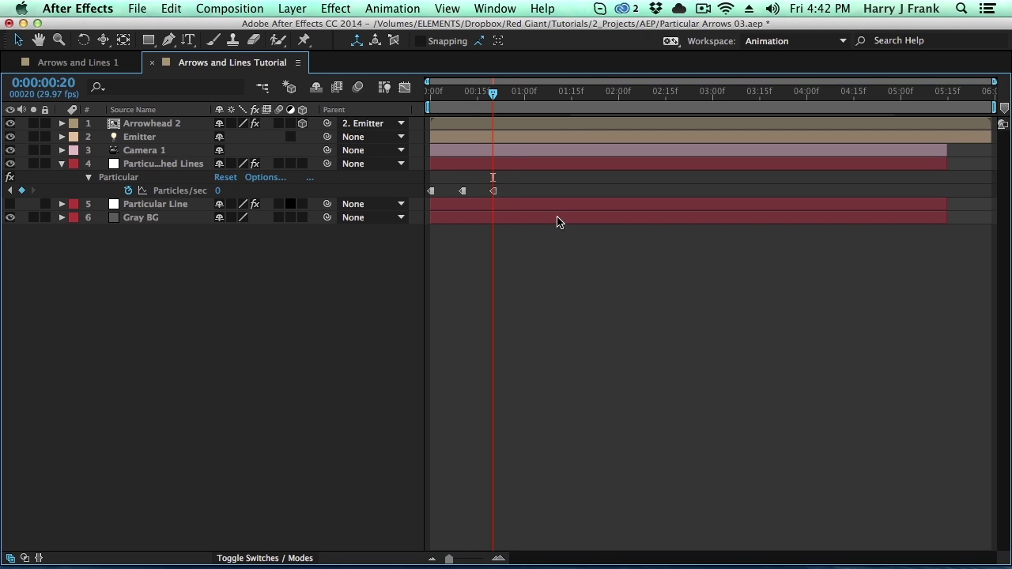
- Extend all layers' out-points to the end of the composition
left_click_drag(423, 229, 483, 183)
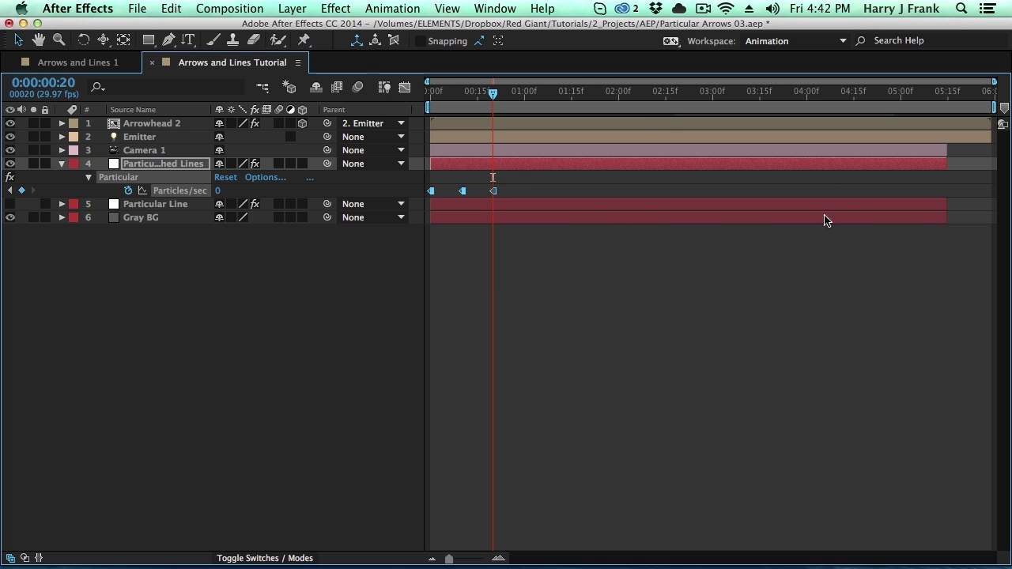
key("super+a")
left_click_drag(947, 153, 996, 153)
left_click(541, 341)
left_click(431, 99)
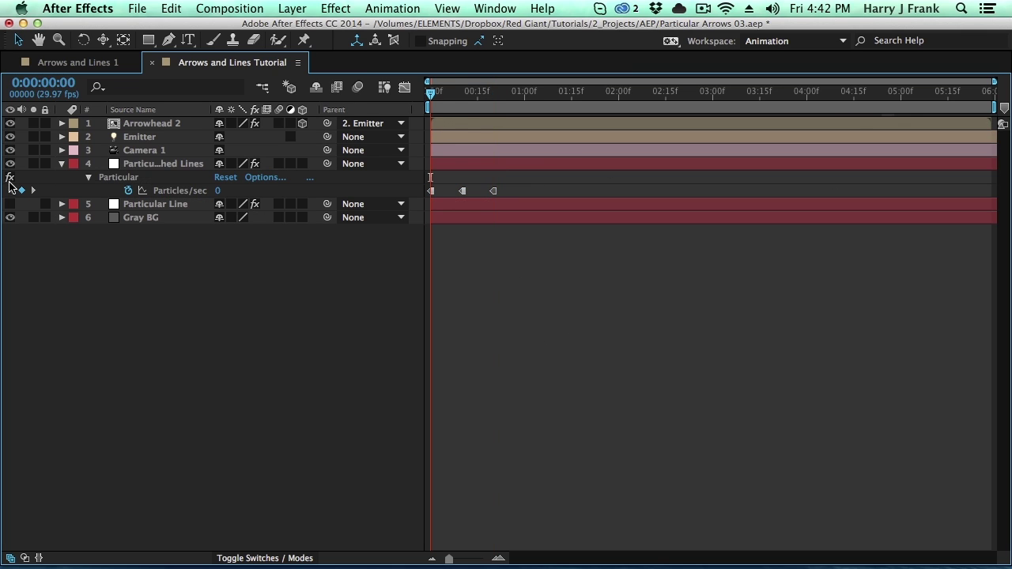
- Drive Particles/sec with a loopOut("cycle", 0) expression and restore the full workspace
left_click(129, 192, "alt")
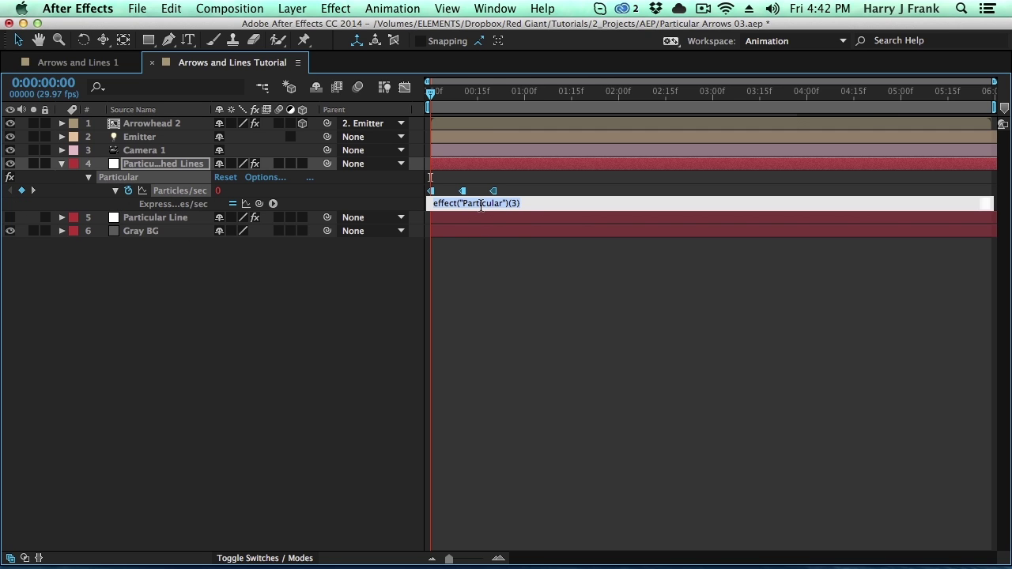
key("BackSpace")
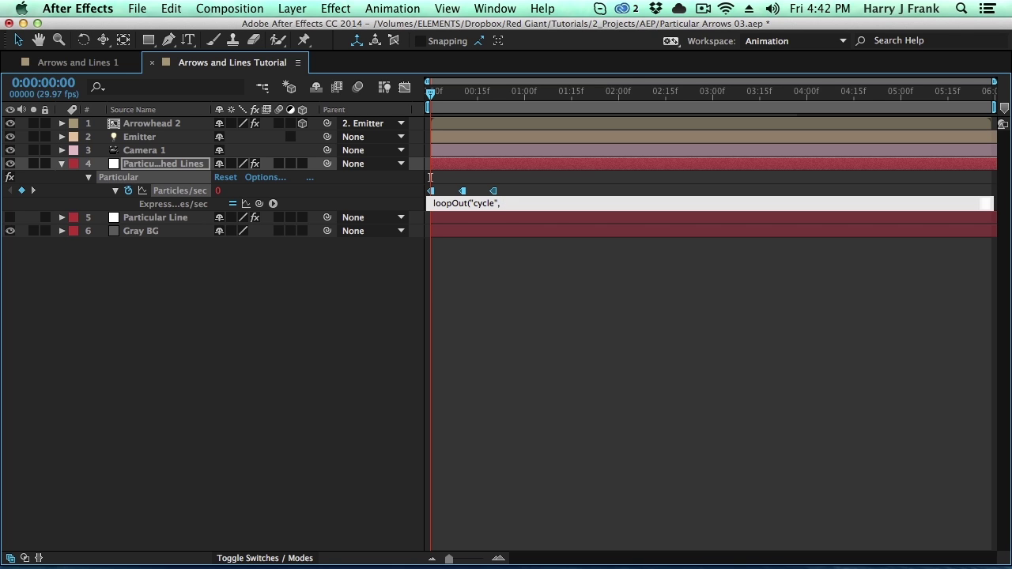
left_click(431, 177)
key("grave")
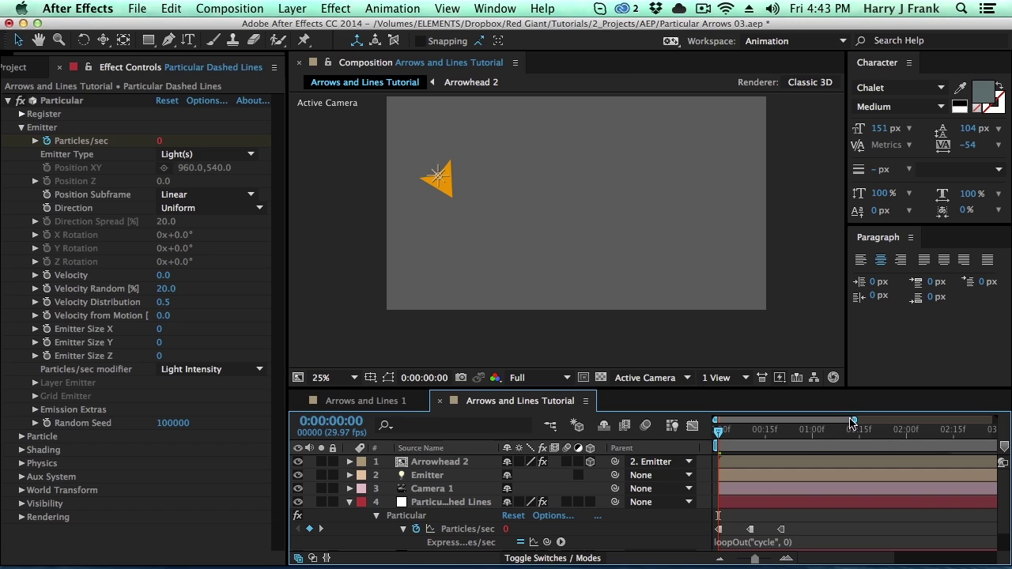
- Set the Particular Dashed Lines particle Size to 3
left_click_drag(852, 422, 995, 421)
left_click_drag(791, 436, 876, 436)
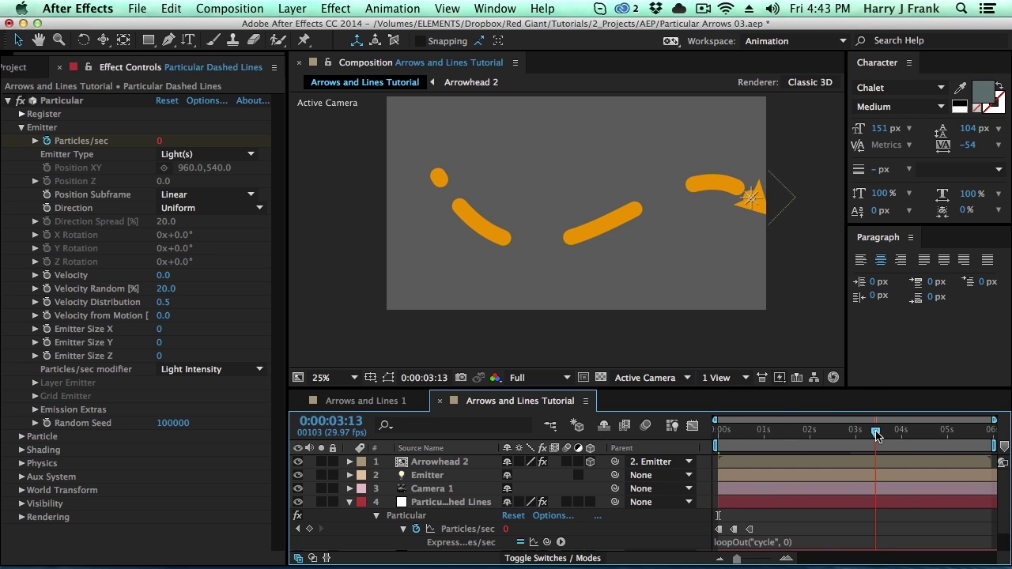
left_click(436, 503)
left_click(136, 120)
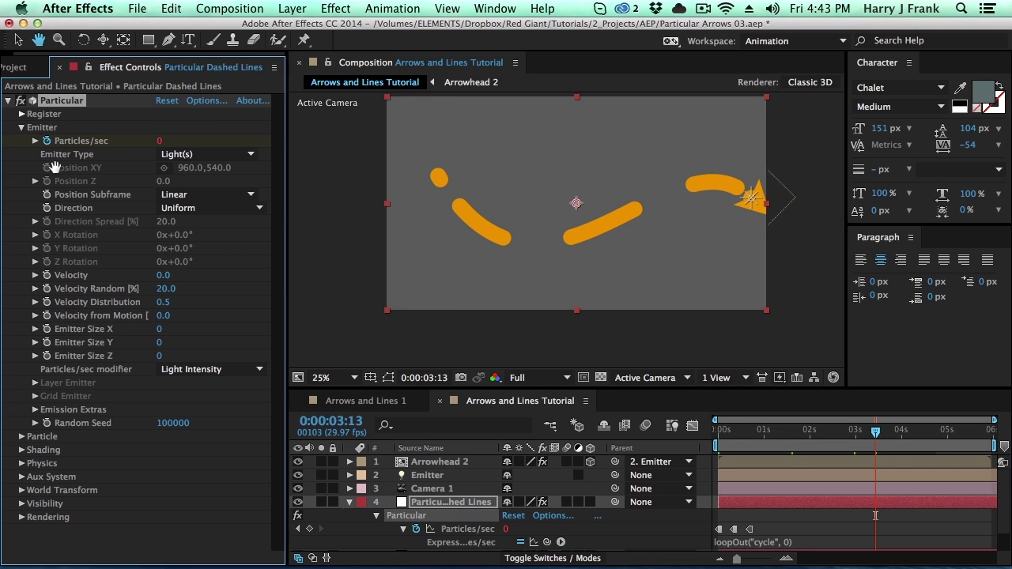
left_click(22, 437)
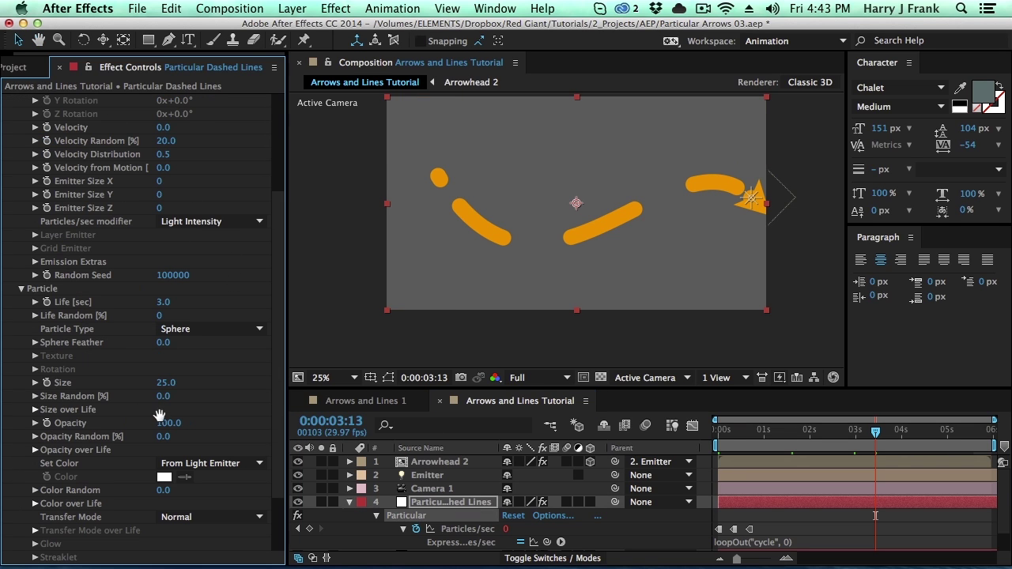
left_click(166, 384)
type("3")
key("Return")
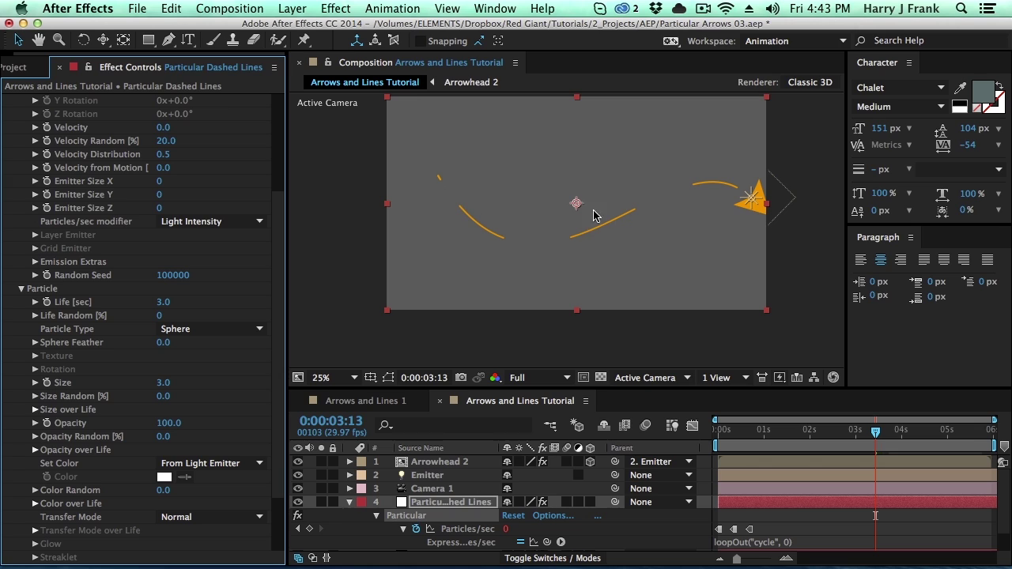
- Squeeze the Particles/sec keyframes toward frames 0, 5 and 10 for tighter dashes
left_click_drag(752, 433, 744, 433)
left_click_drag(786, 521, 714, 545)
left_click(787, 559)
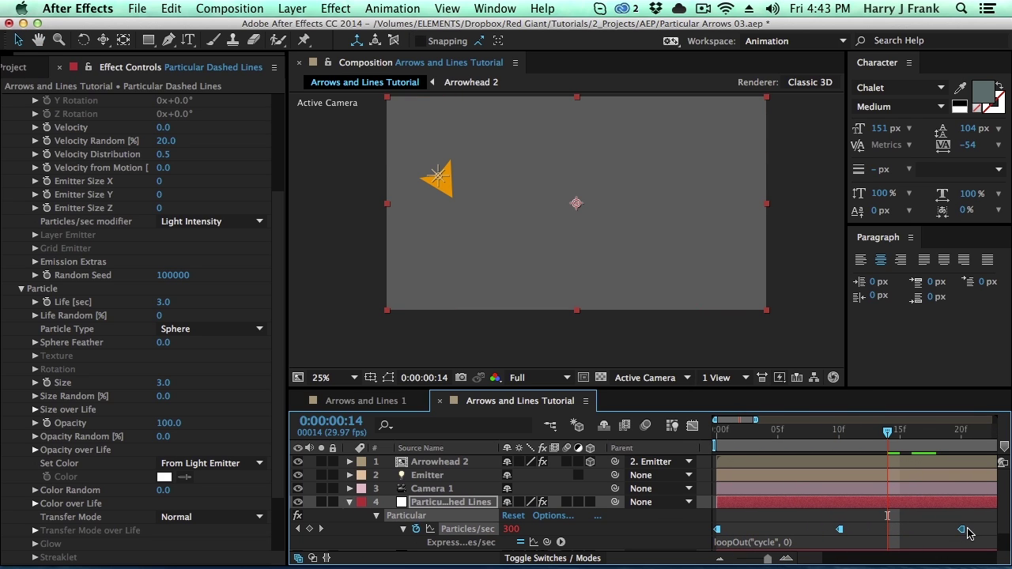
left_click_drag(962, 530, 840, 534)
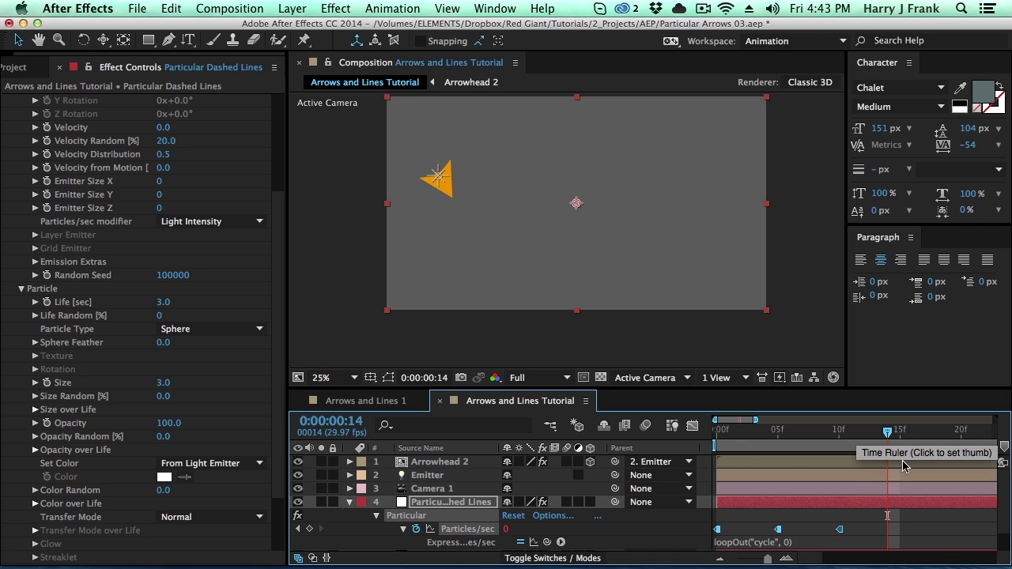
scroll(898, 461, "down", 4)
left_click(920, 439)
left_click_drag(752, 535, 734, 530)
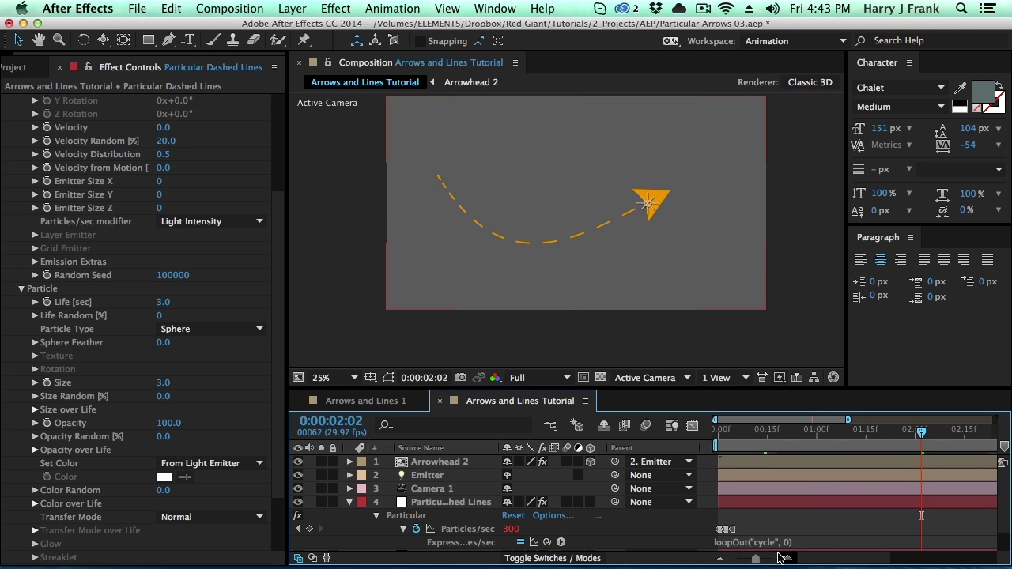
- Move the middle Particles/sec keyframe later, then closer to the first, and collapse the layer
key("minus")
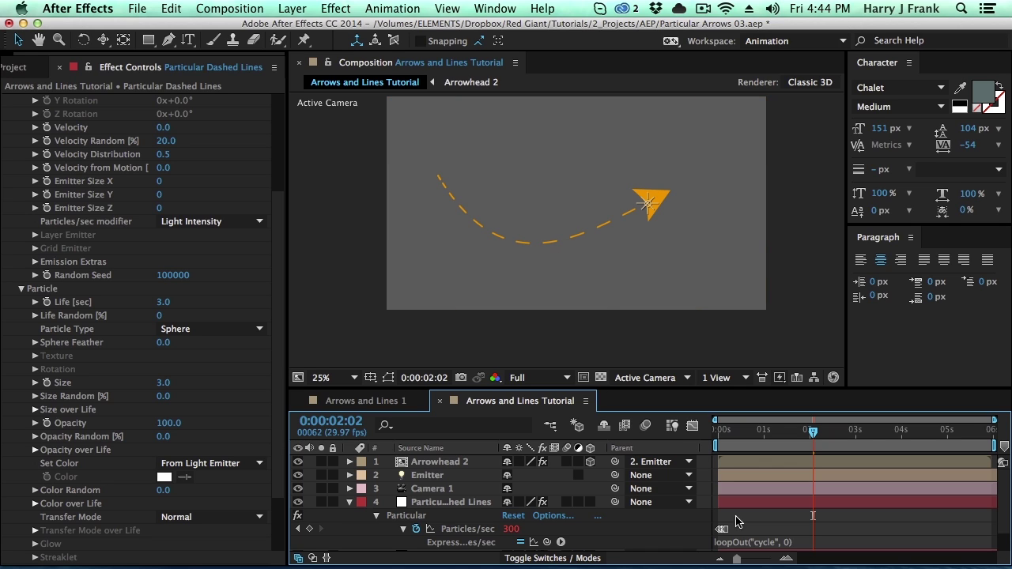
left_click(786, 558)
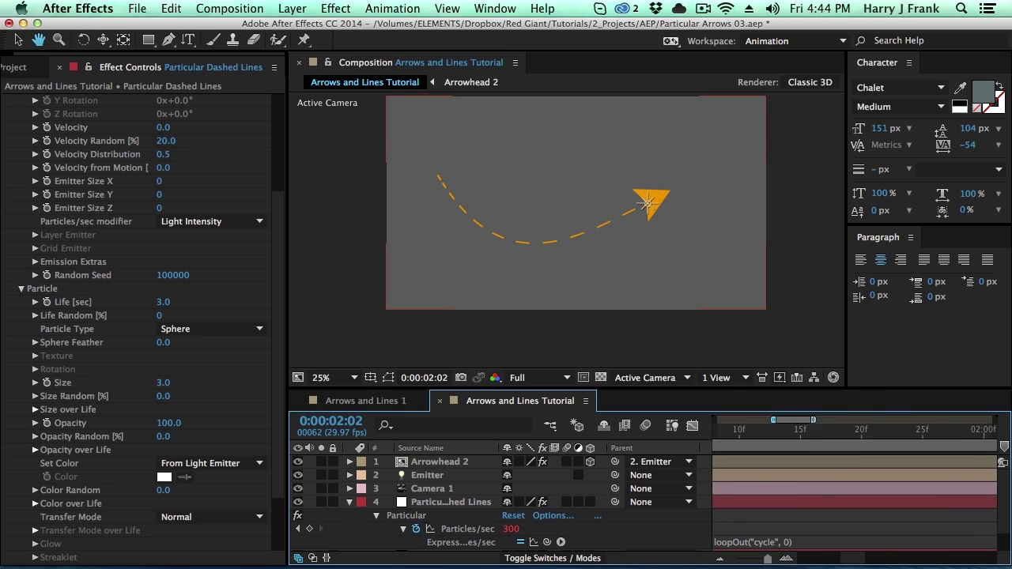
key("v")
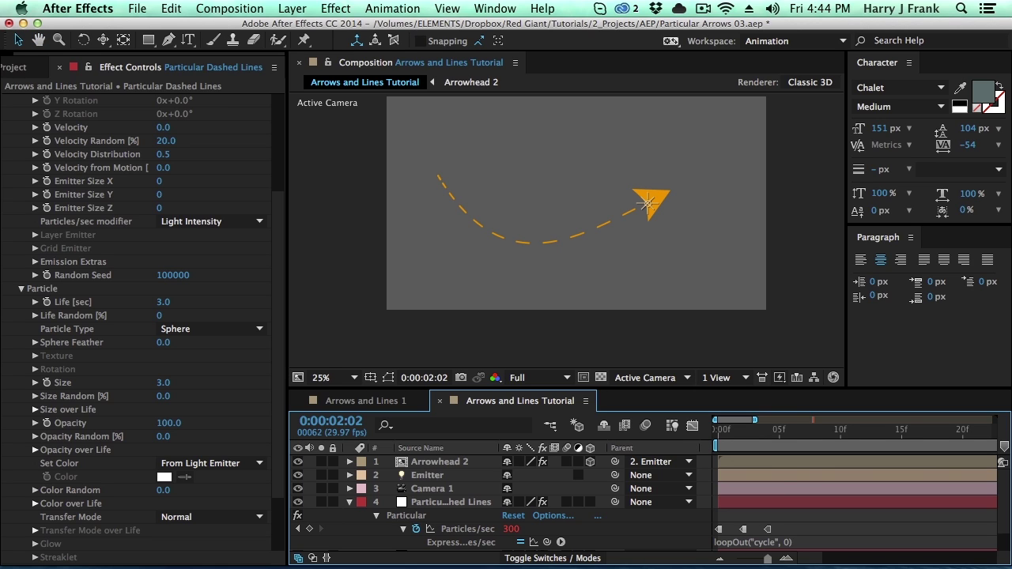
left_click(742, 529)
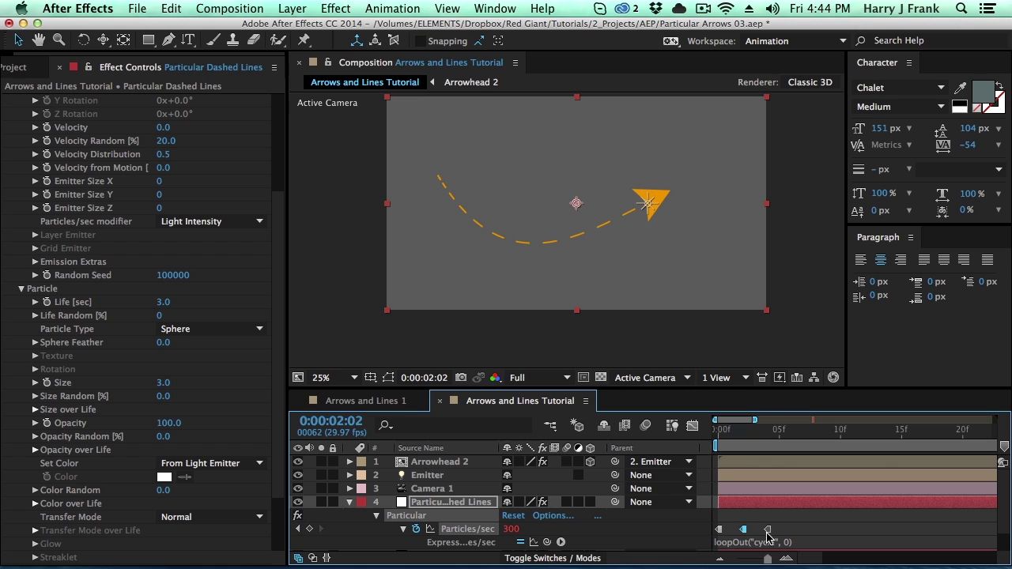
left_click_drag(745, 534, 754, 536)
left_click_drag(745, 530, 721, 529)
key(";")
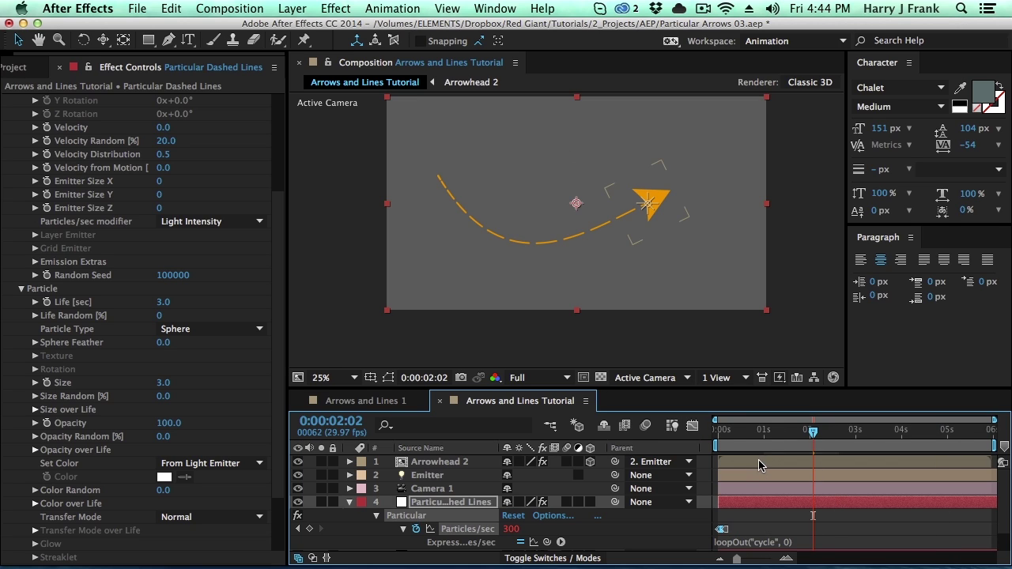
key("u")
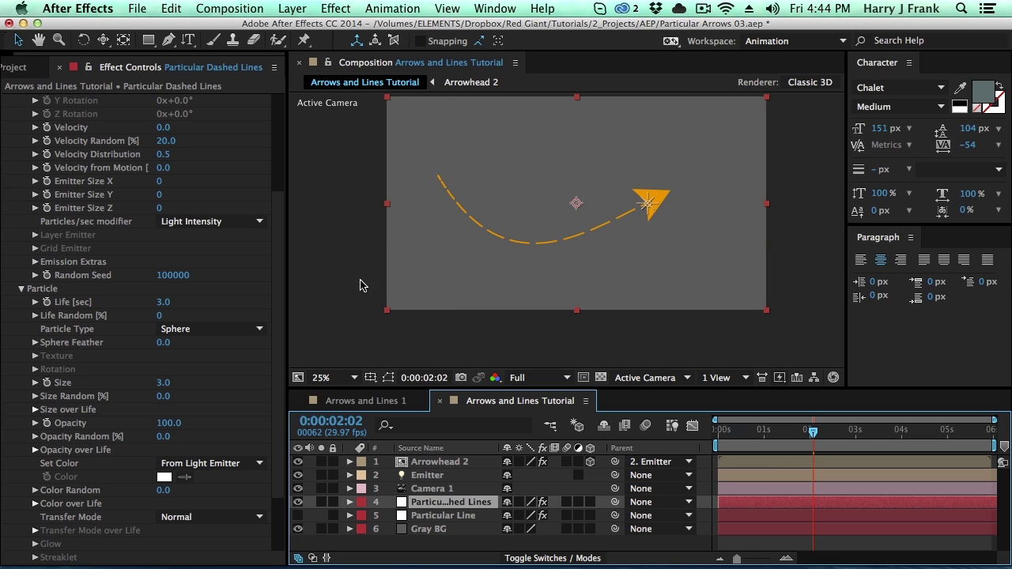
- Set Particular's Set Color to At Birth so the dashes turn white
scroll(269, 363, "down", 5)
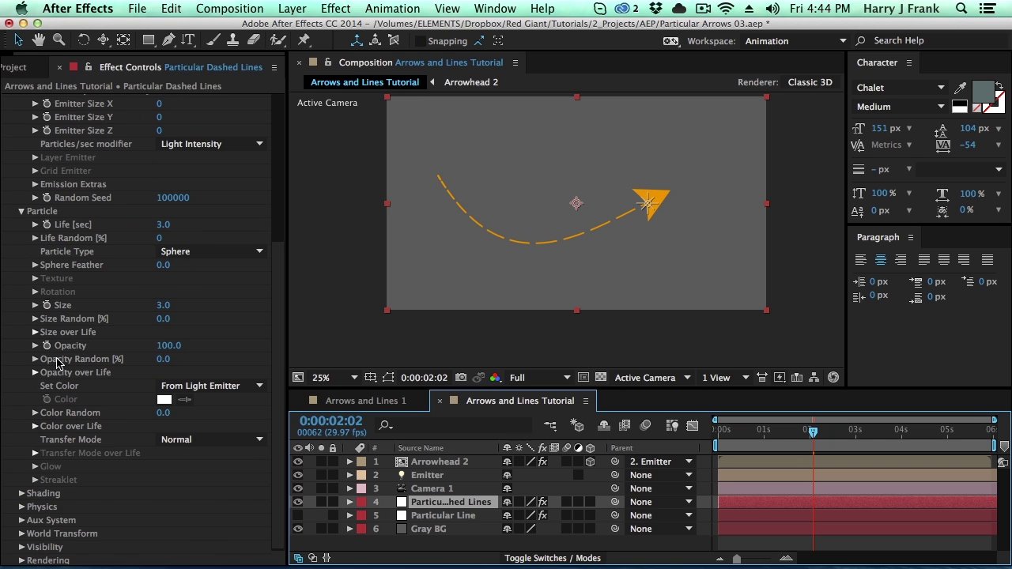
left_click(197, 386)
left_click(183, 388)
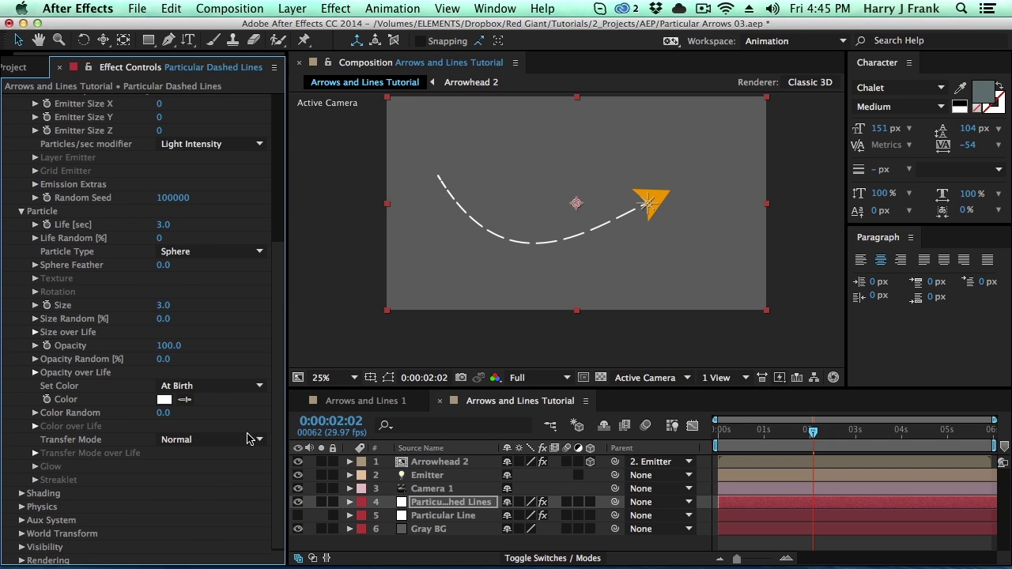
- Show the Particular Line layer and scrub to 0:00:02:23 to check the orange arrow beneath
left_click(298, 516)
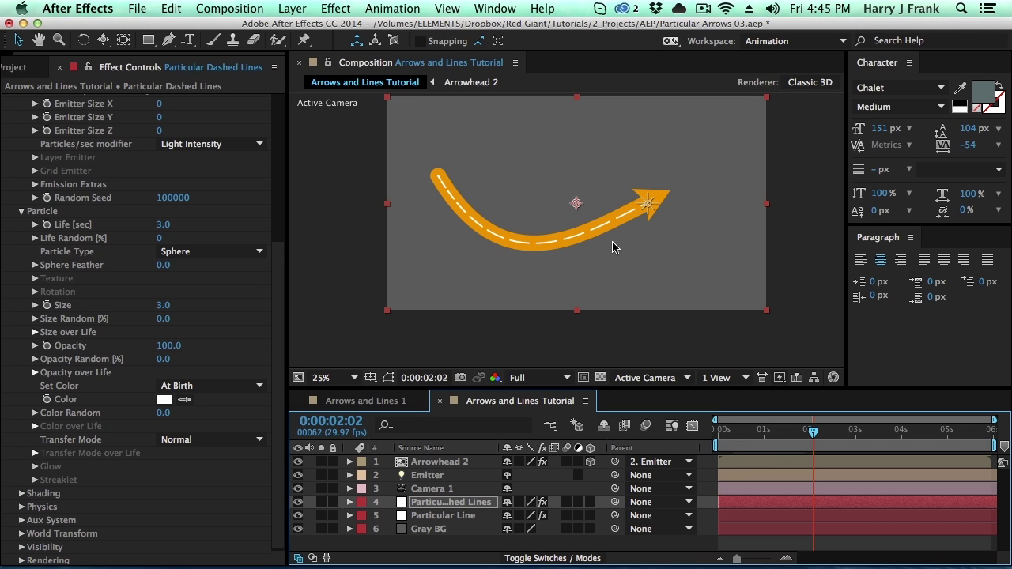
scroll(600, 273, "up", 2)
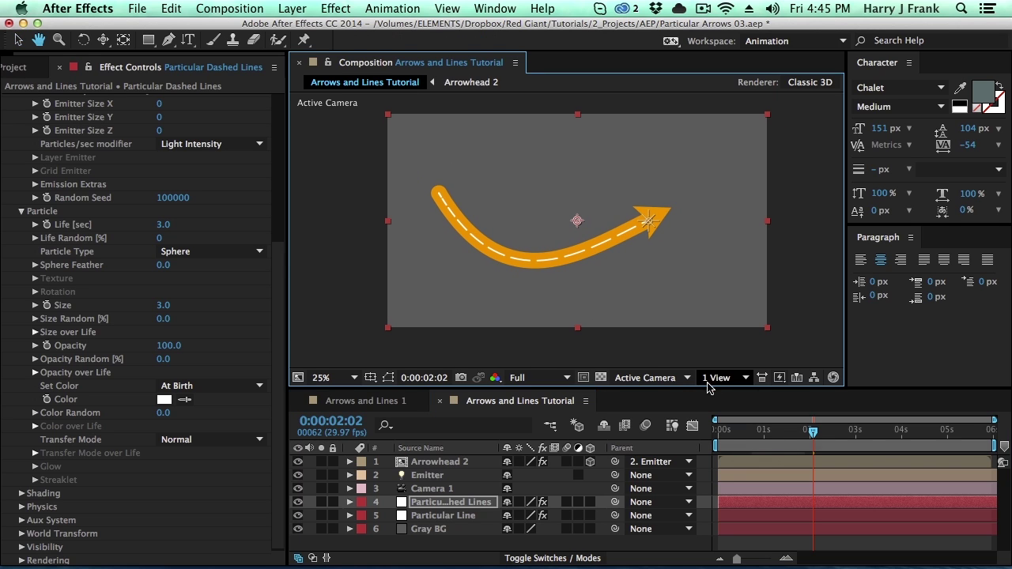
left_click(760, 434)
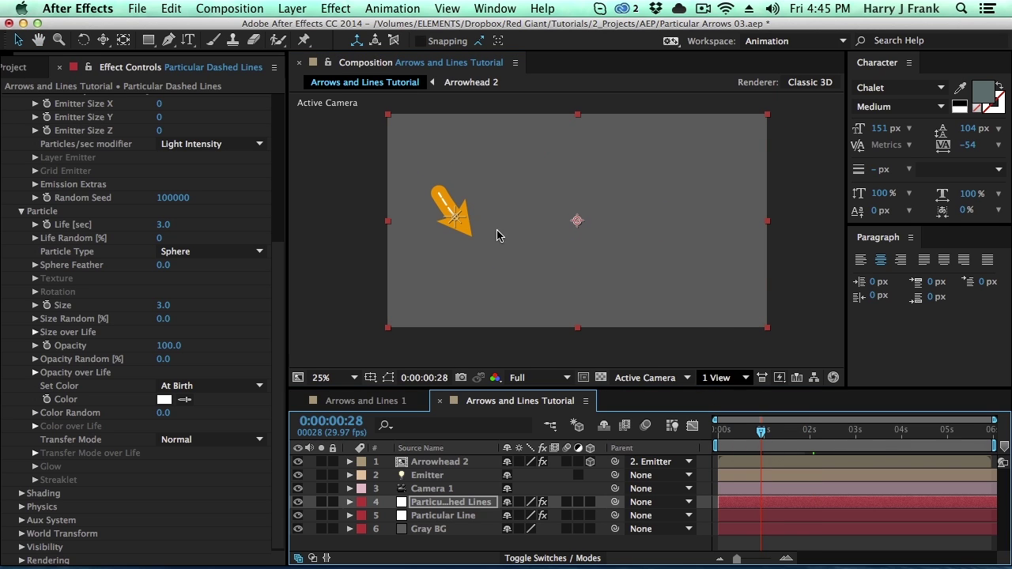
left_click(846, 432)
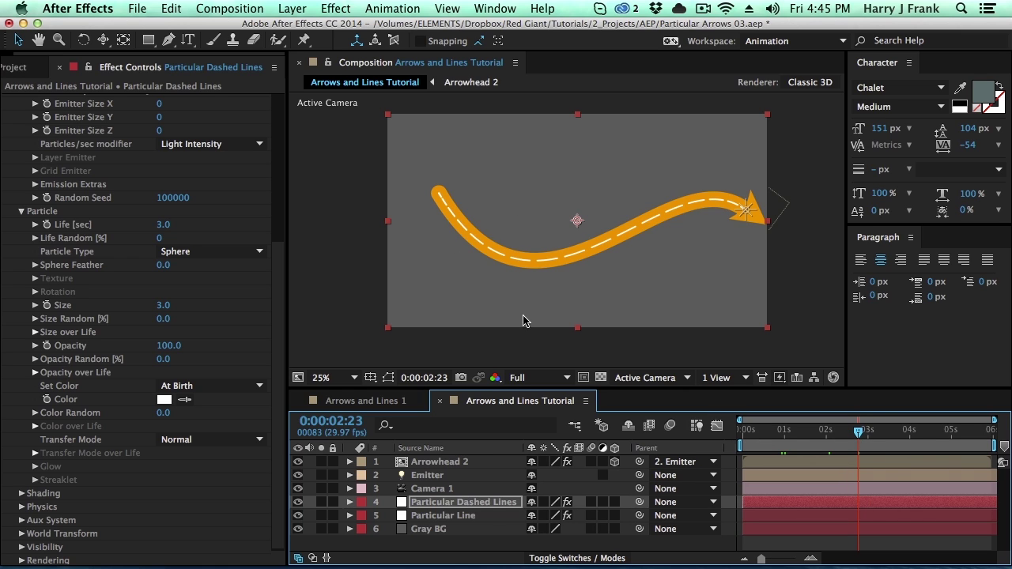
- Add a new Null Object layer and move it to the top of the layer stack
left_click(290, 8)
mouse_move(321, 29)
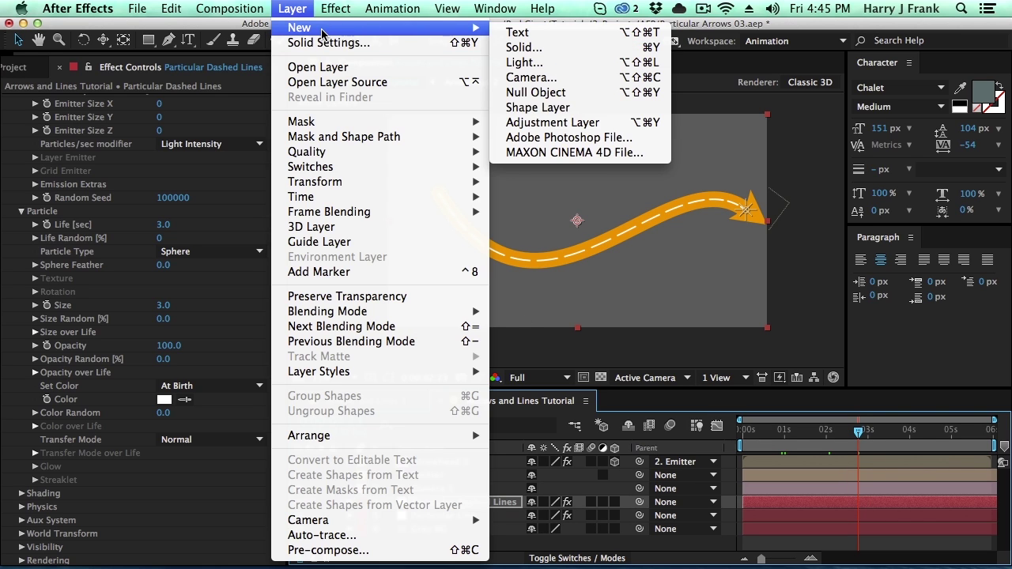
left_click(630, 92)
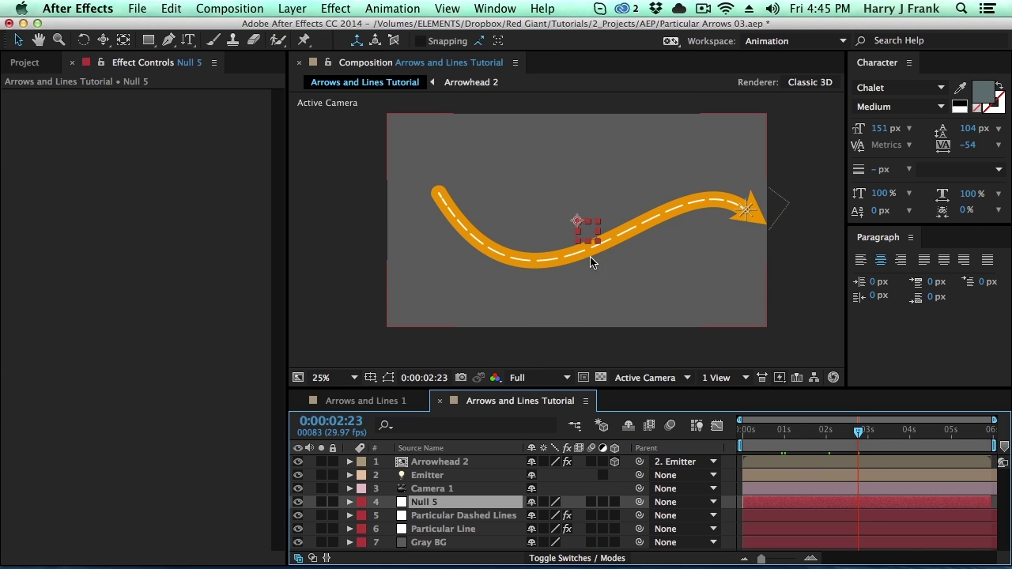
left_click_drag(461, 502, 467, 462)
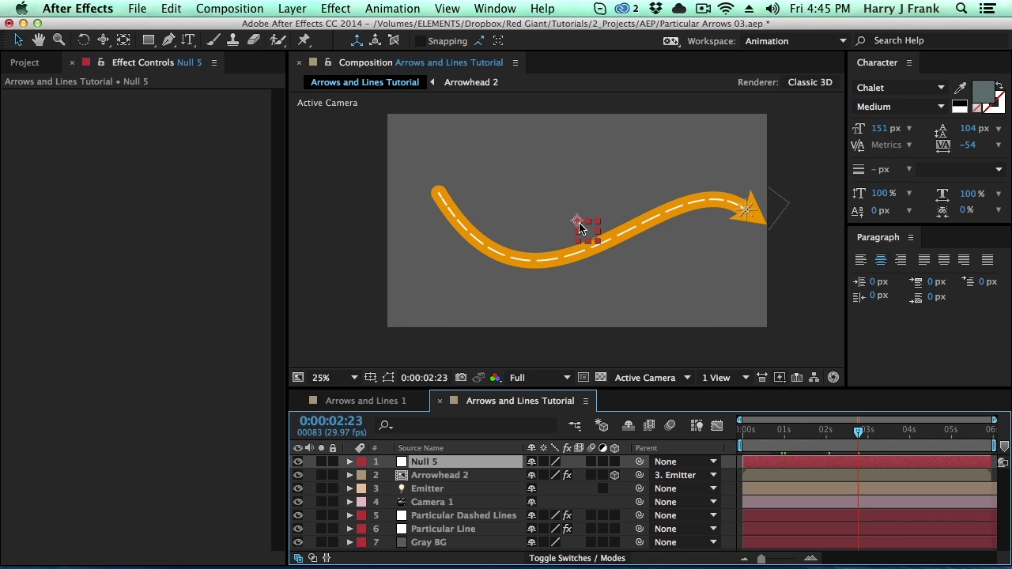
- Rename the null Motion Null, make it 3D, and move it up and left in the scene
key("super+shift+y")
type("Motion Null")
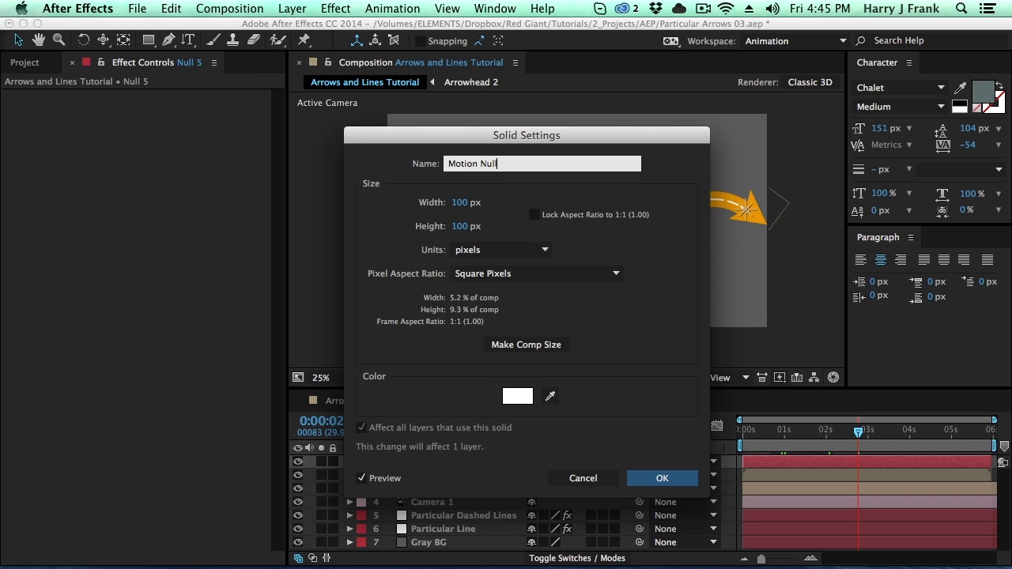
key("Return")
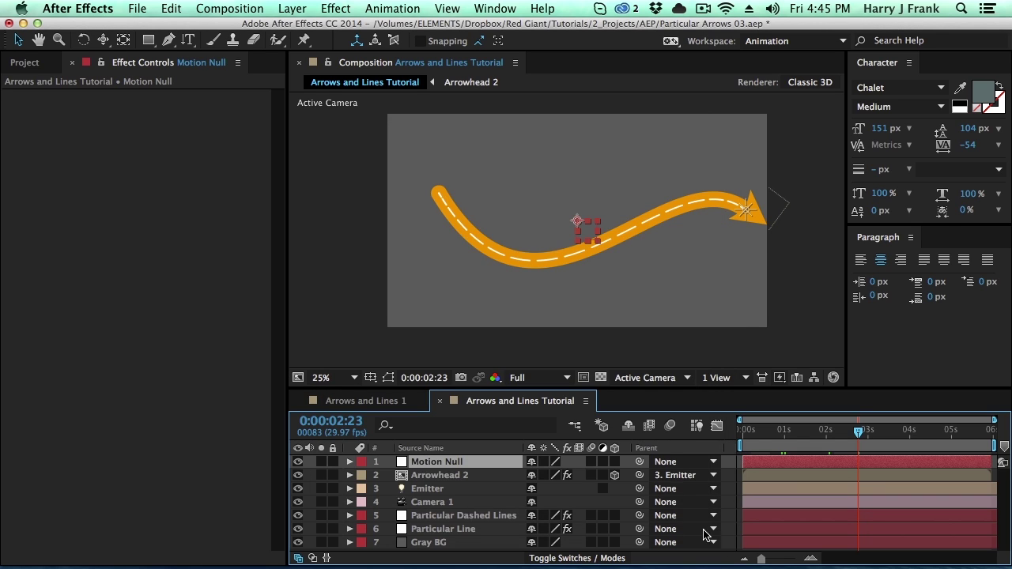
left_click(615, 462)
left_click_drag(581, 229, 506, 199)
left_click(461, 492)
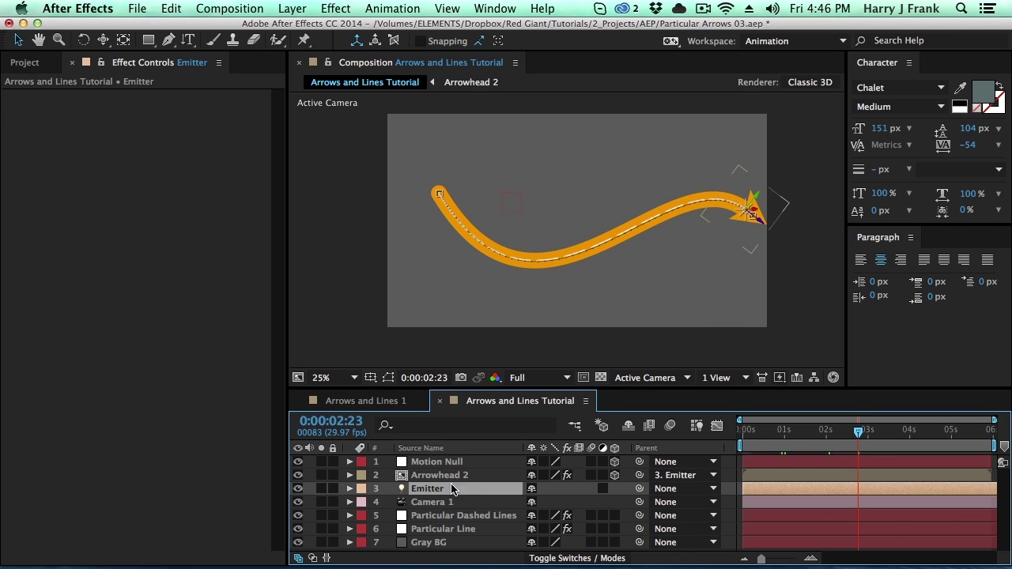
- Remove the Emitter's Position animation by turning off its stopwatch at the start
key("p")
key("Home")
key("Caps_Lock")
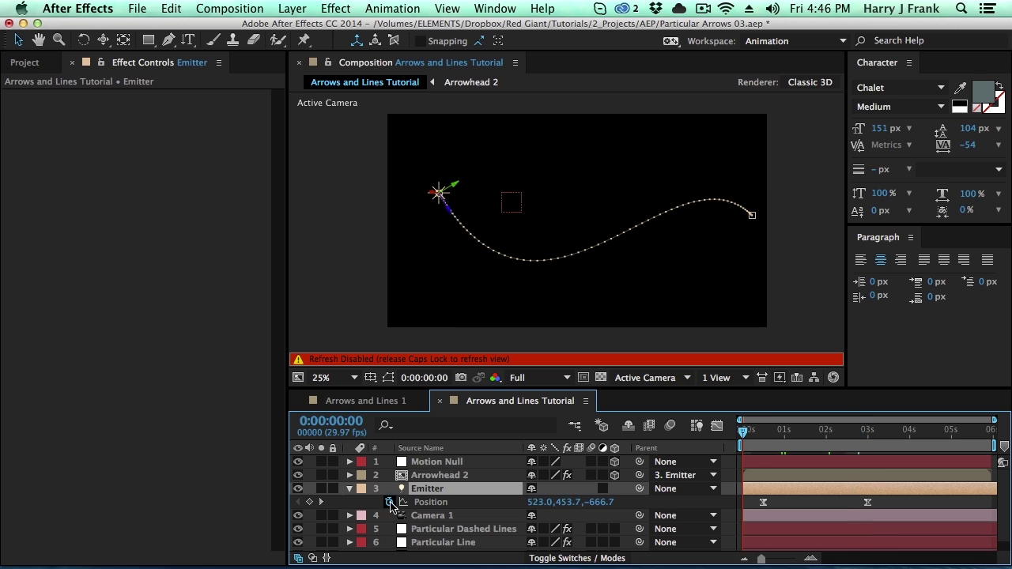
left_click(389, 502)
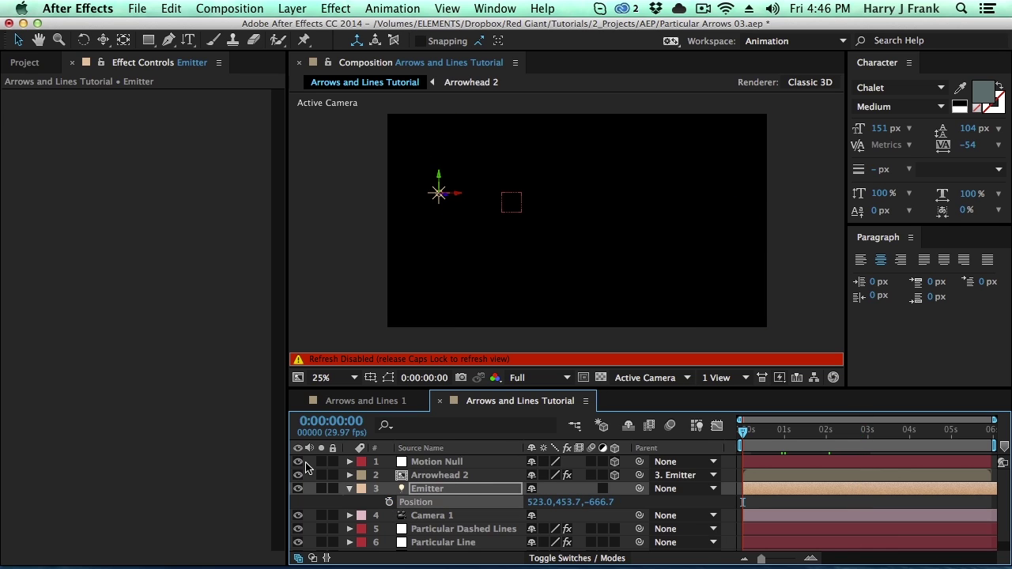
- Hide Arrowhead 2, set its parent to None, and move it down the stack
left_click(298, 475)
left_click(682, 476)
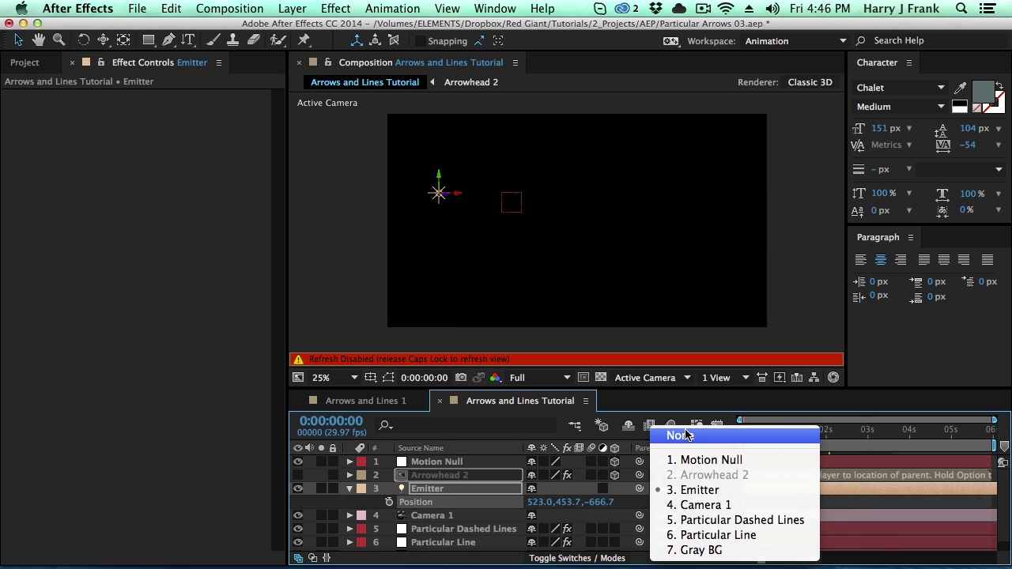
left_click(671, 441)
left_click(440, 476)
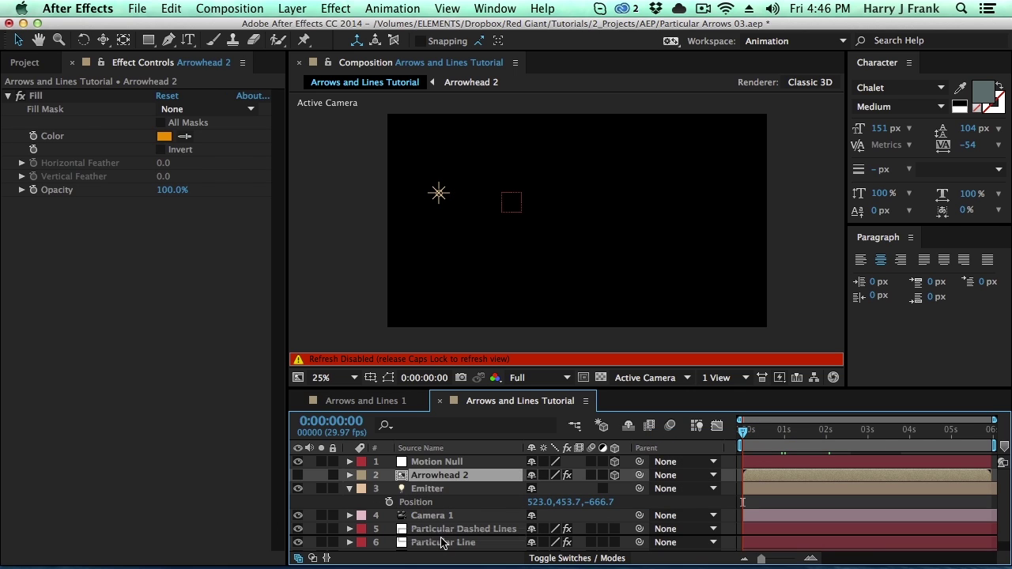
key("super+bracketleft")
key("super+bracketleft")
key("super+bracketleft")
key("super+bracketleft")
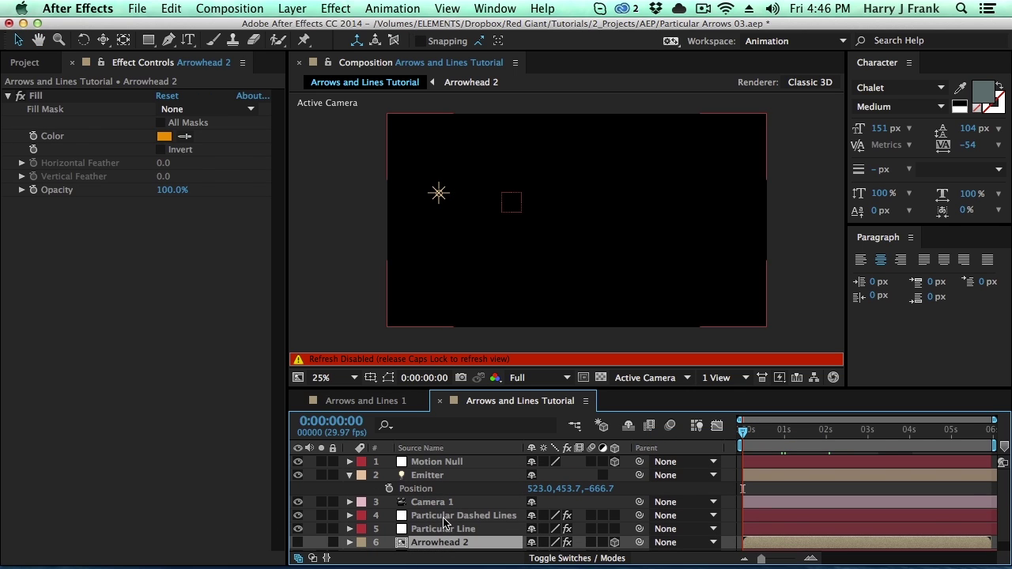
- Hide Particular Dashed Lines, move it below Particular Line, and scrub to 0:00:02:07
left_click(449, 516)
left_click(298, 516)
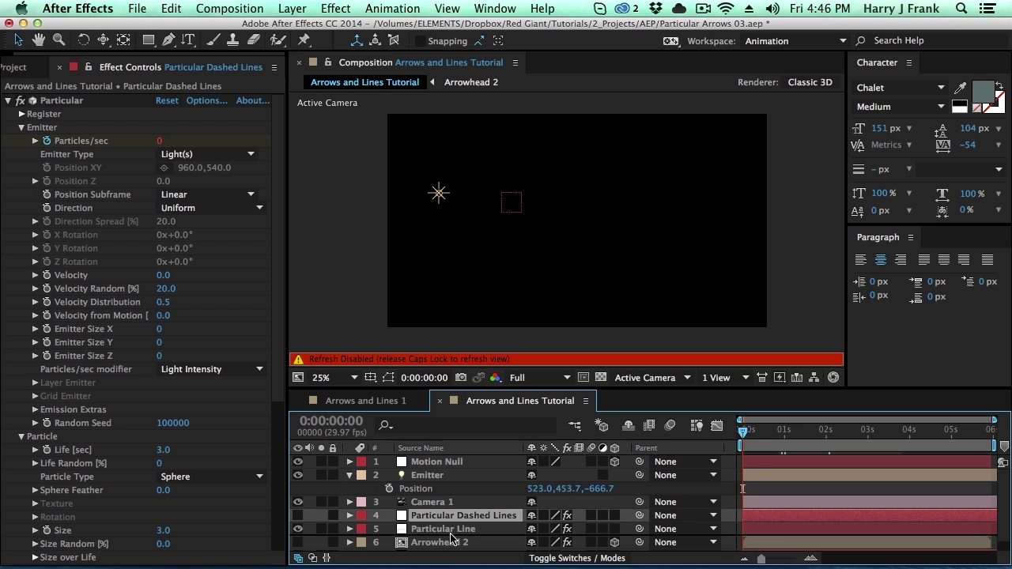
key("super+bracketleft")
left_click(447, 478)
key("p")
left_click(448, 515)
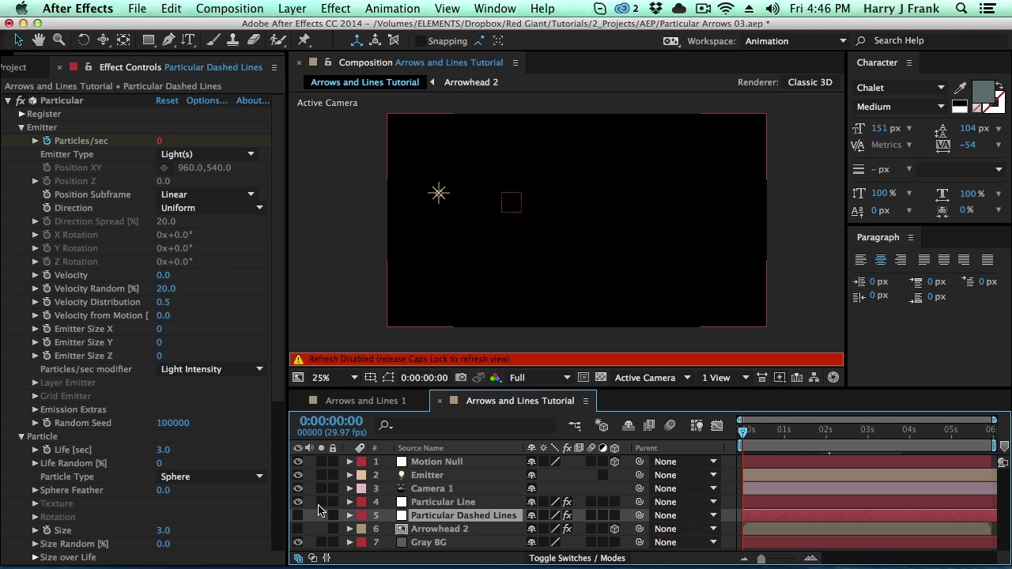
key("Caps_Lock")
left_click_drag(786, 431, 831, 431)
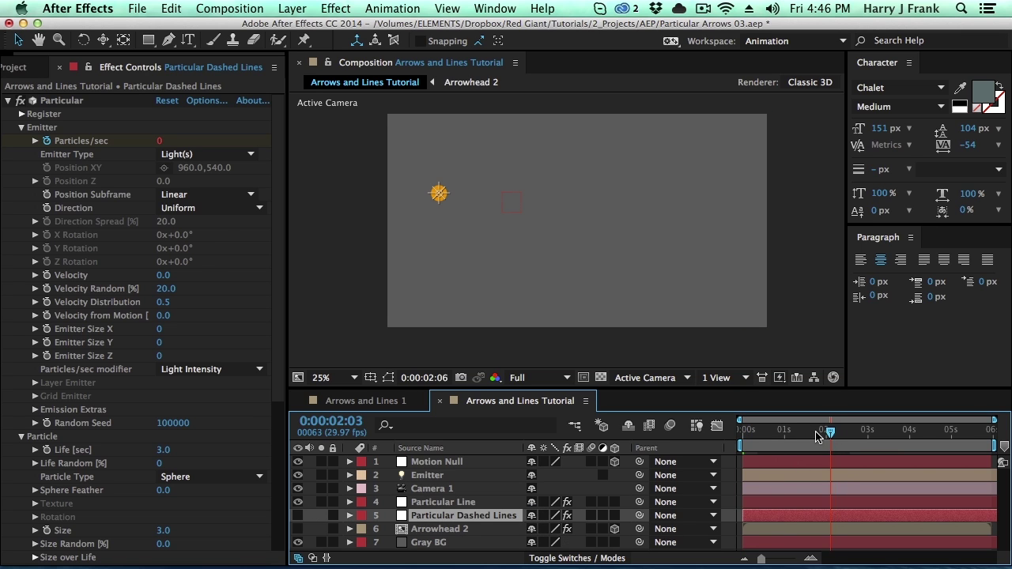
left_click(442, 502)
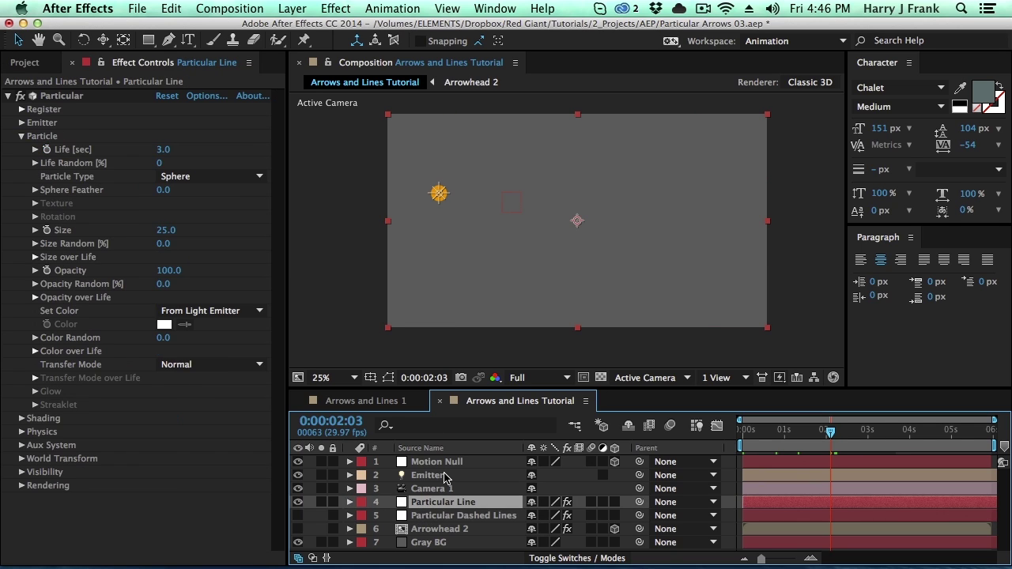
left_click(429, 477)
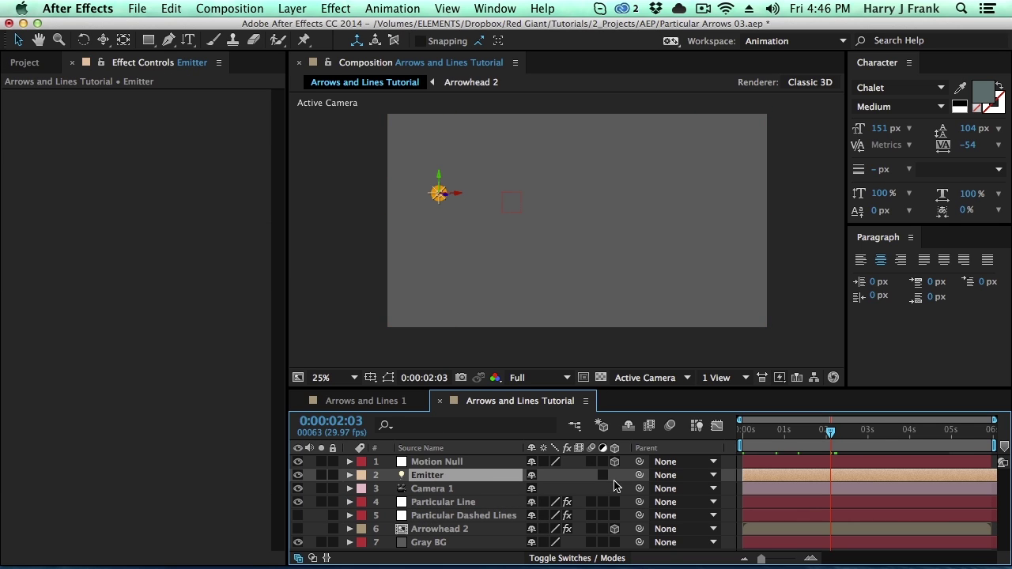
- Parent the Emitter to Motion Null, shift it left along X, then select Motion Null at frame 0
left_click_drag(639, 477, 463, 466)
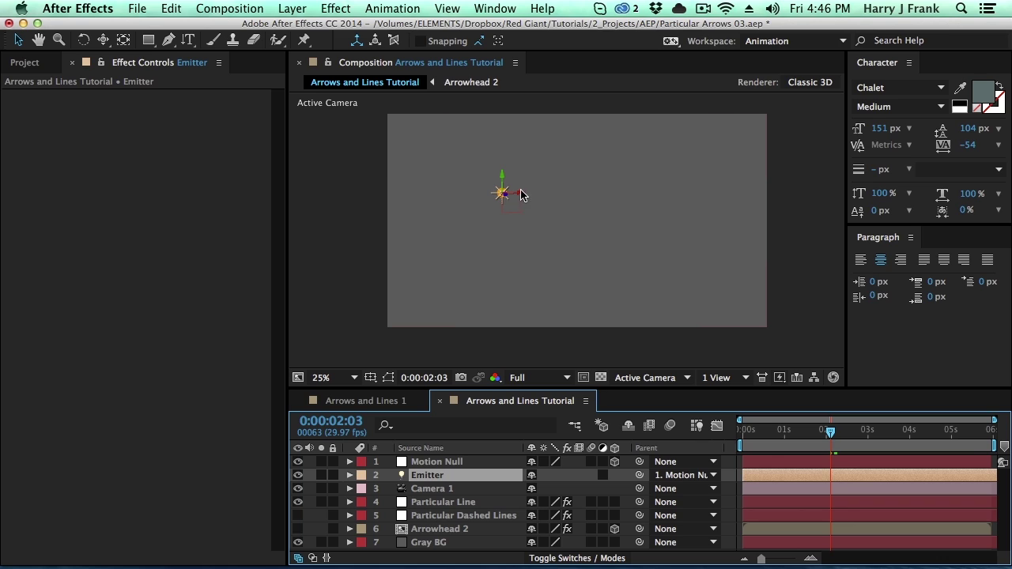
left_click_drag(522, 197, 456, 204)
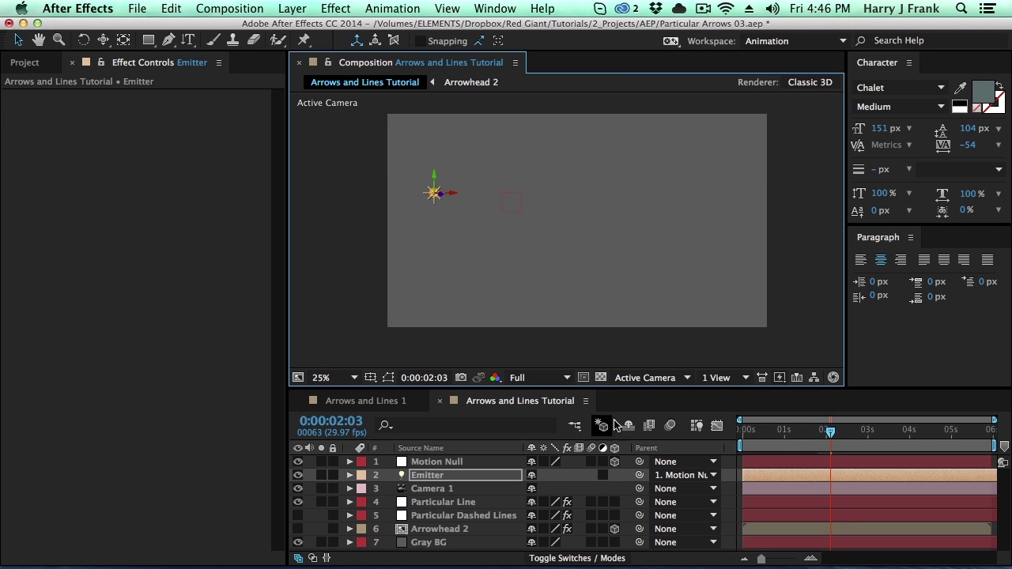
left_click(491, 462)
key("Home")
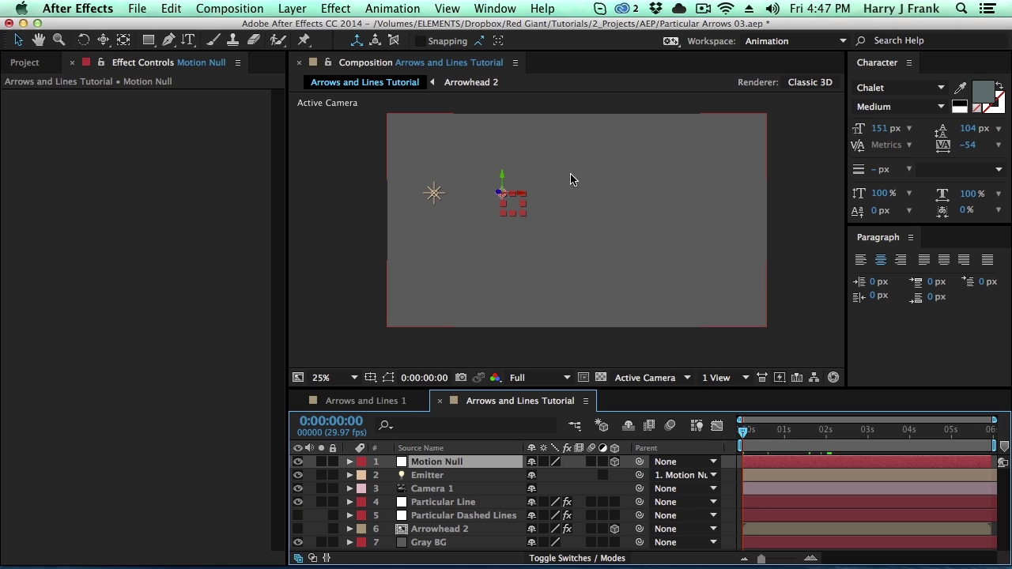
- Set Motion Null's Z Rotation to 90° and keyframe it at 0s
key("r")
left_click_drag(548, 515, 418, 224)
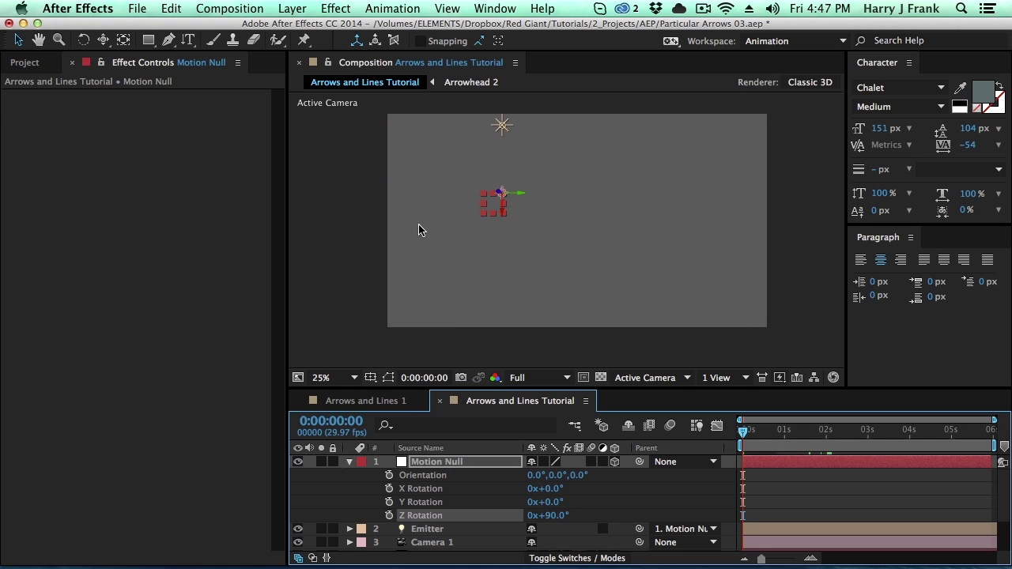
left_click(506, 220)
left_click_drag(506, 220, 489, 227)
left_click(345, 496)
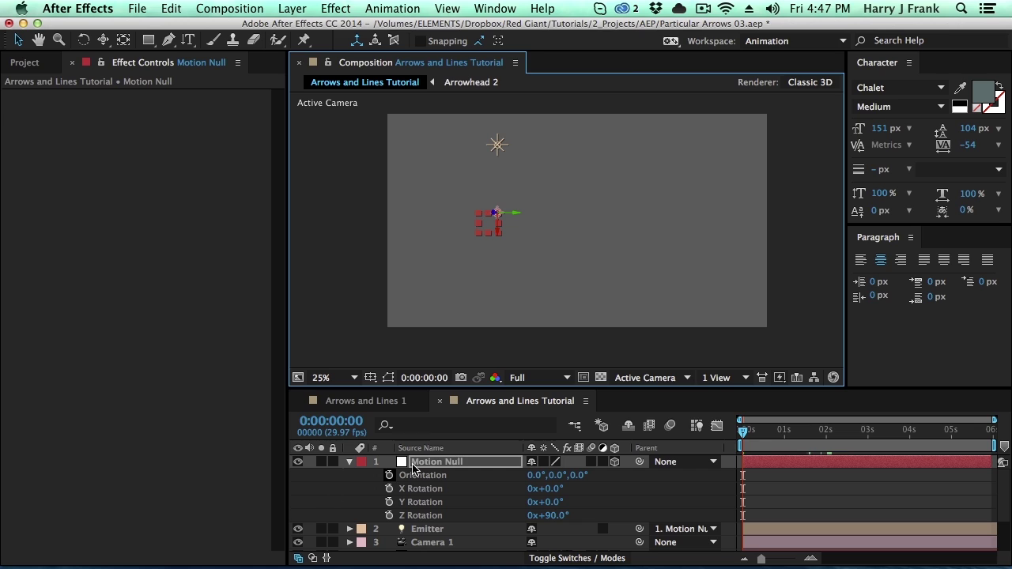
left_click(389, 516)
- At one second, set Motion Null's Z Rotation to −180° so the arc curls nearly full circle
left_click_drag(775, 441, 783, 443)
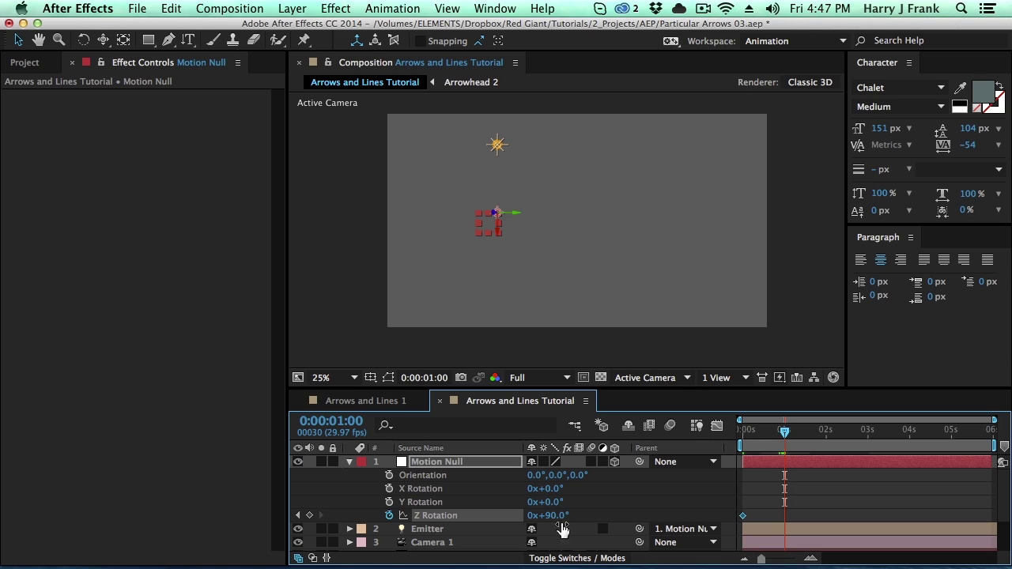
left_click(559, 518)
type("15")
key("Return")
left_click_drag(487, 520, 355, 534)
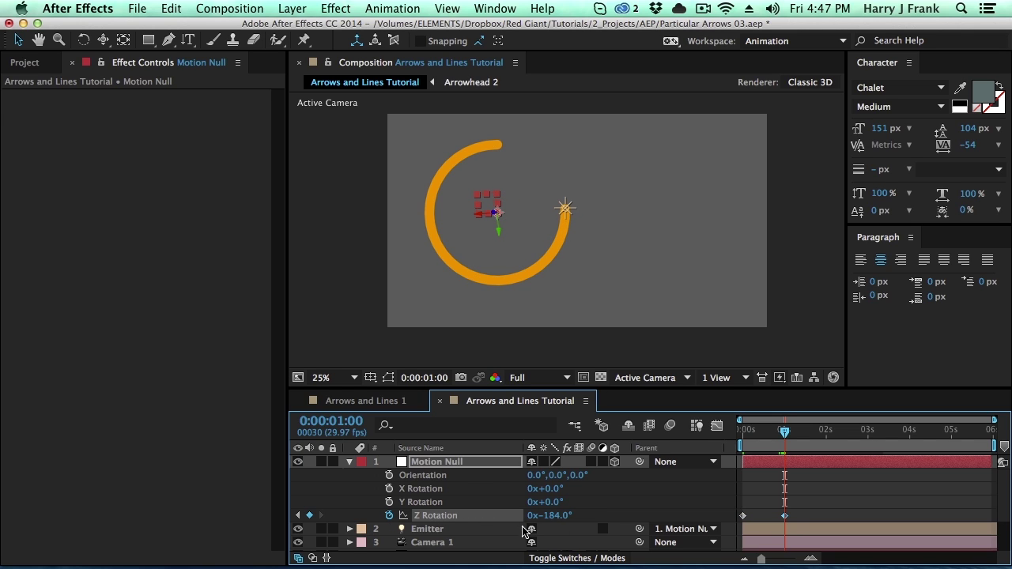
left_click(551, 515)
type("-180")
key("Return")
- Keyframe Motion Null's Position at 1s, drag it straight up at 2s, and remove the 0s Position key
left_click(482, 464)
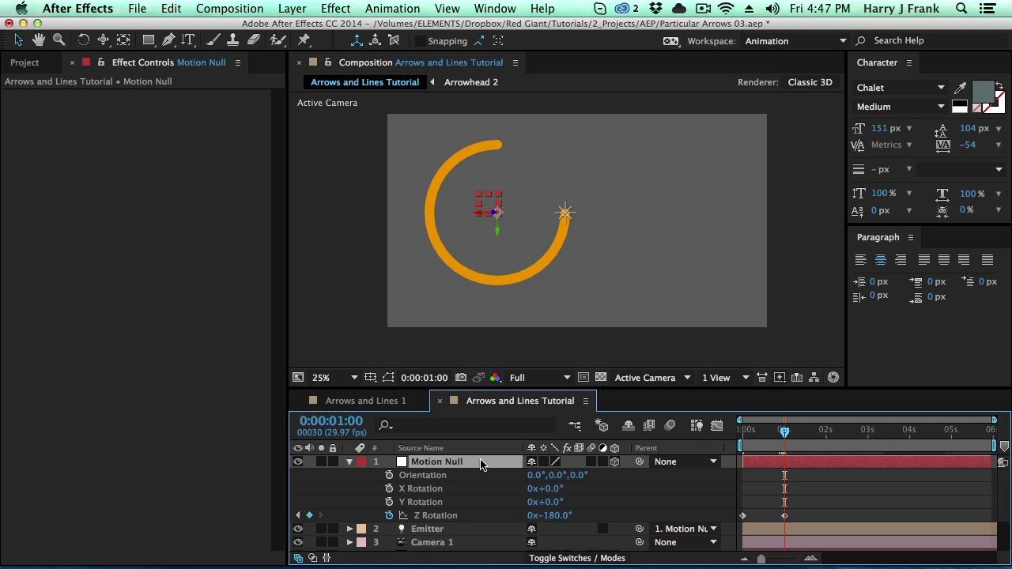
key("alt+shift+p")
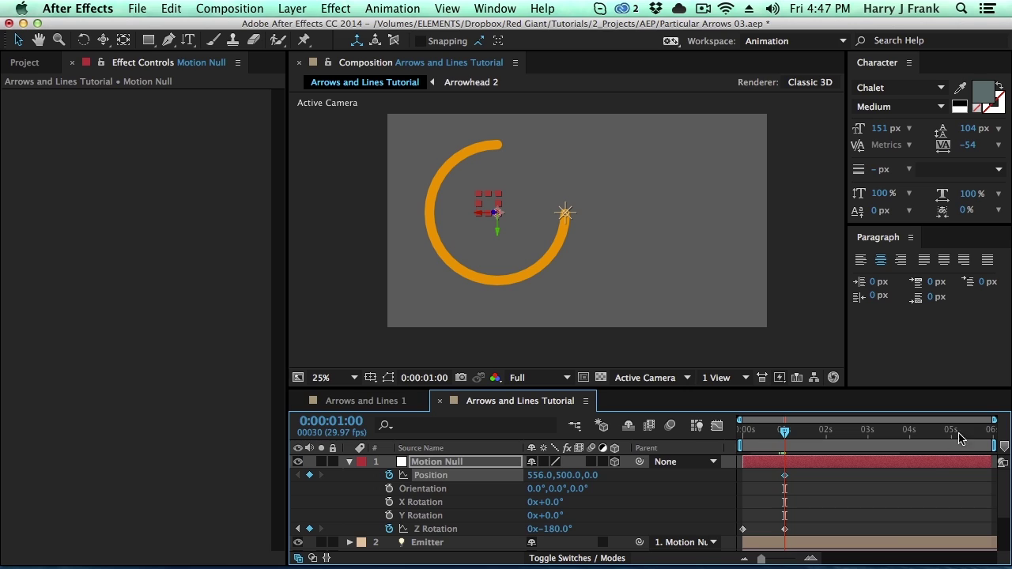
left_click_drag(781, 437, 827, 440)
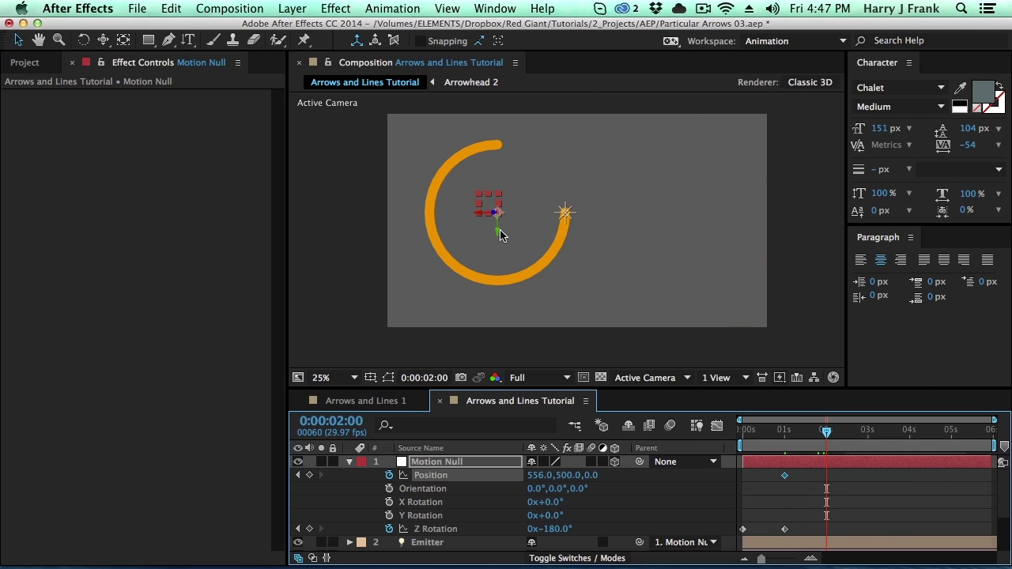
left_click_drag(497, 228, 489, 54)
left_click_drag(826, 431, 744, 431)
left_click_drag(495, 220, 524, 240)
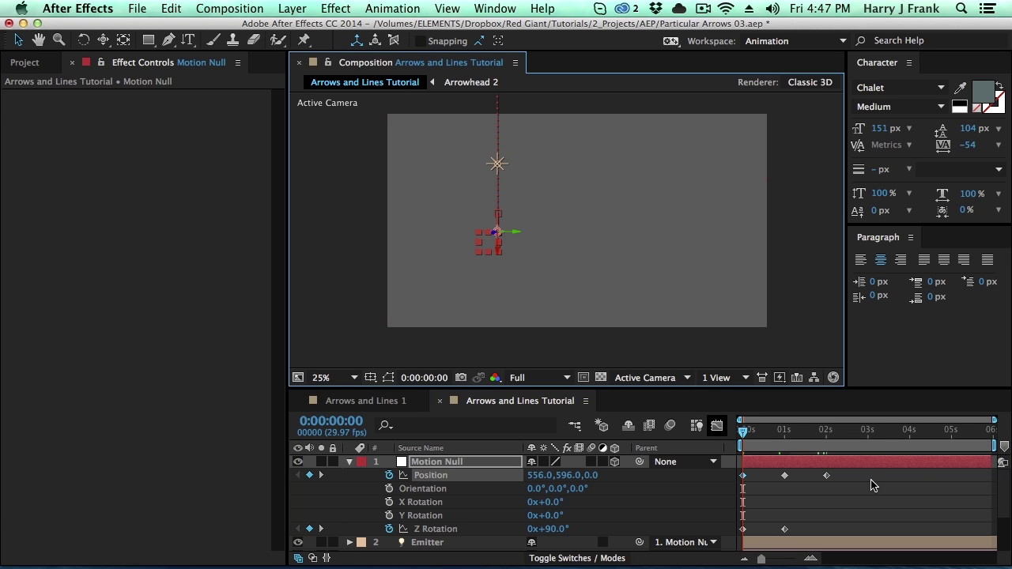
left_click(700, 464)
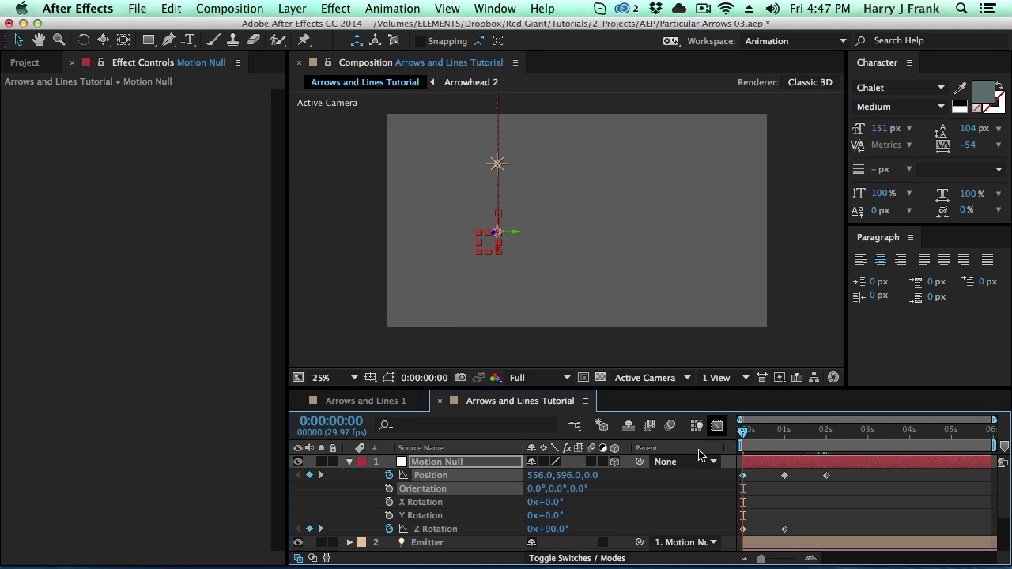
key("super+z")
left_click_drag(744, 431, 784, 433)
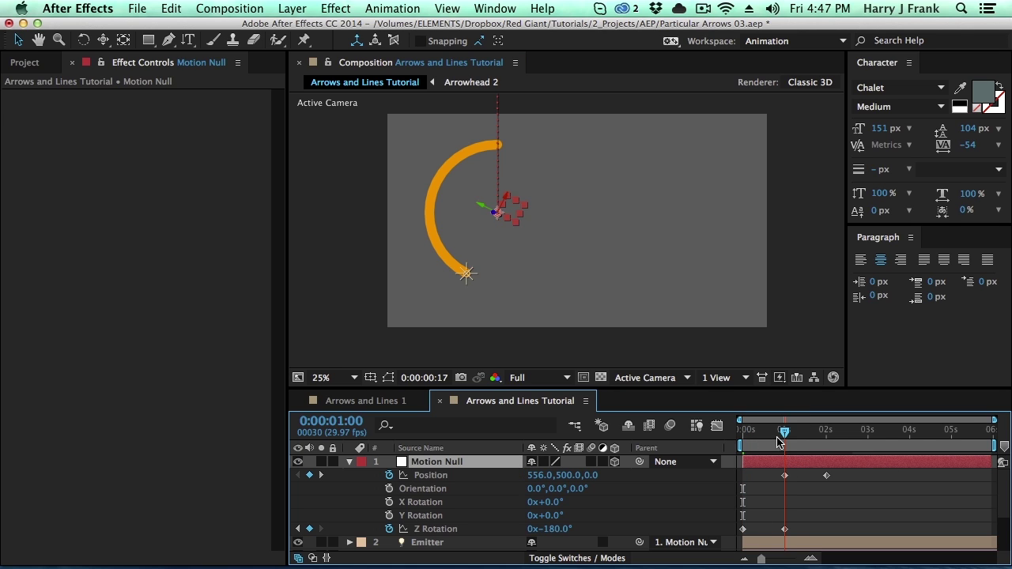
- Lower the null to 556,576 at 1s for a J-shaped trail, preview it, and reveal Particular Line's effect
left_click_drag(497, 230, 501, 245)
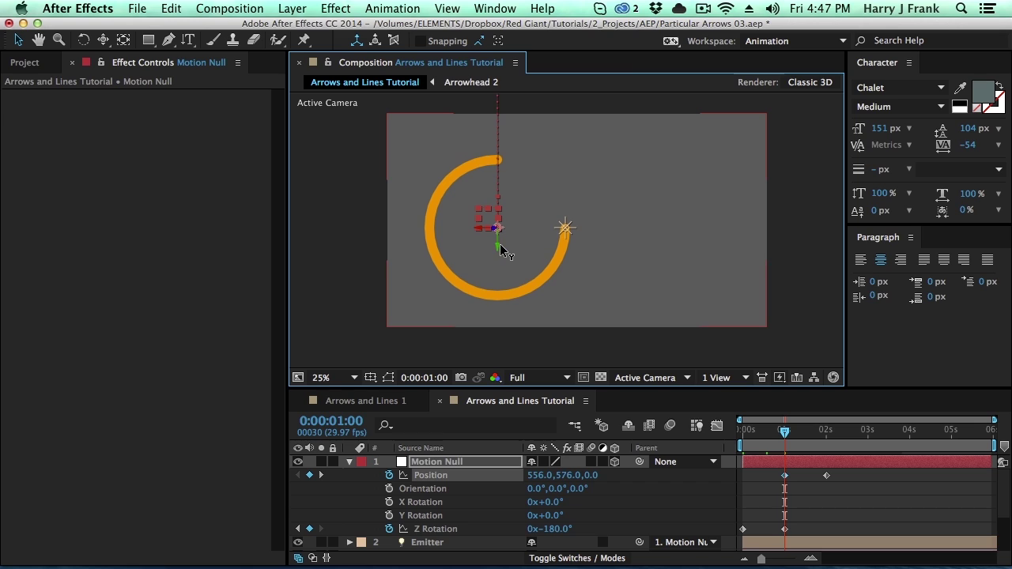
left_click_drag(771, 443, 812, 463)
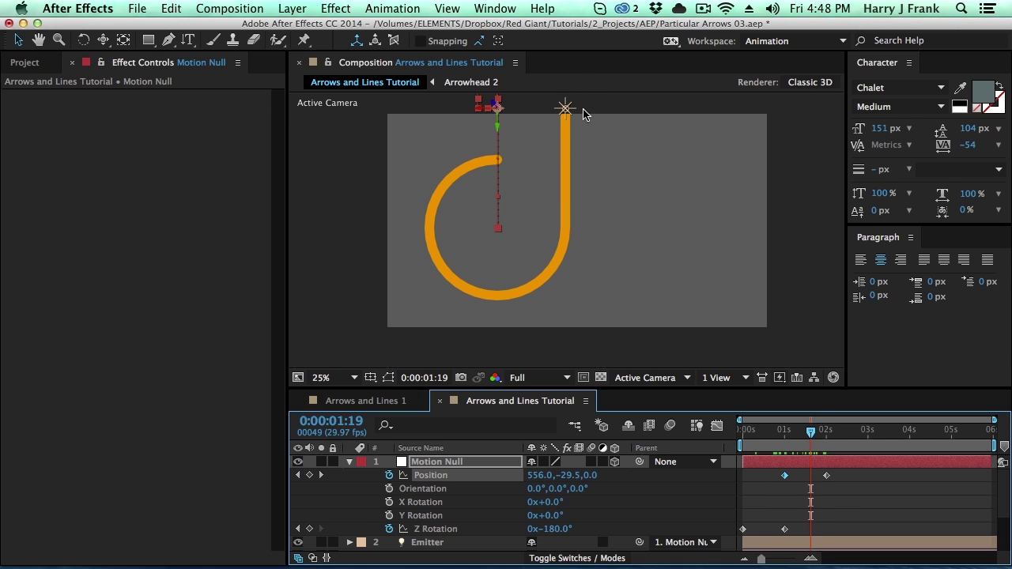
key("KP_0")
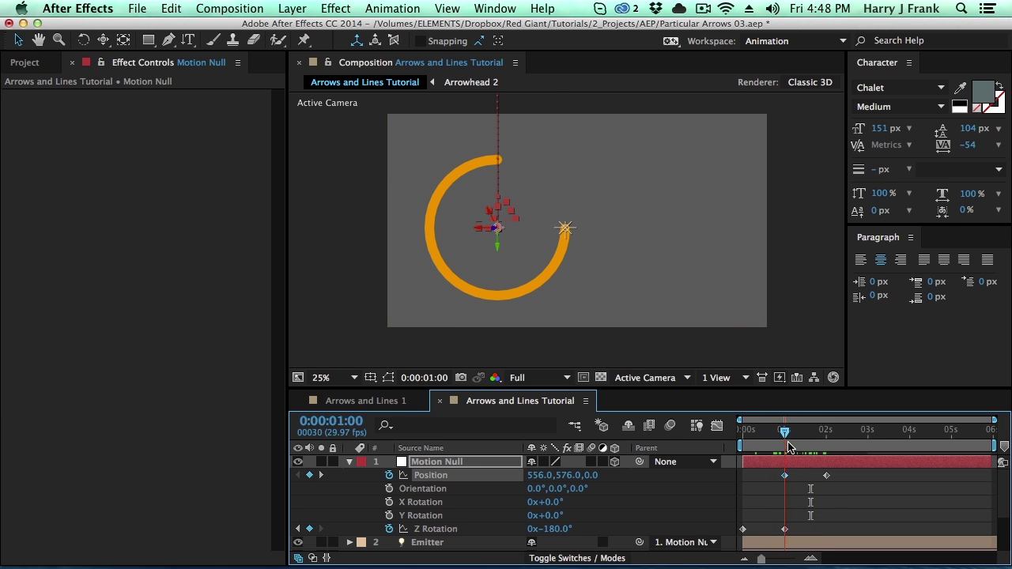
scroll(549, 249, "up", 4)
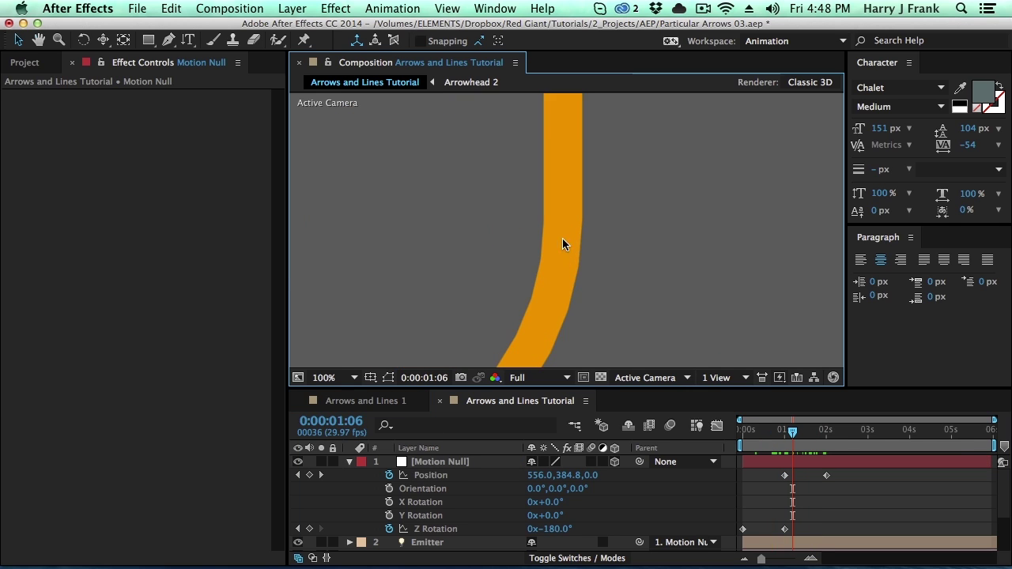
left_click_drag(583, 205, 592, 174)
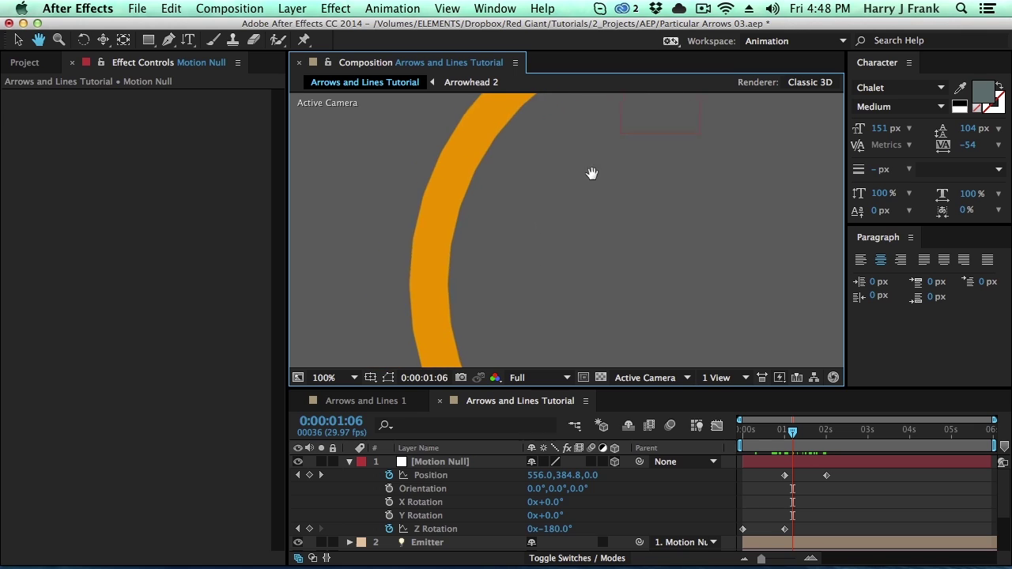
left_click(510, 127)
key("e")
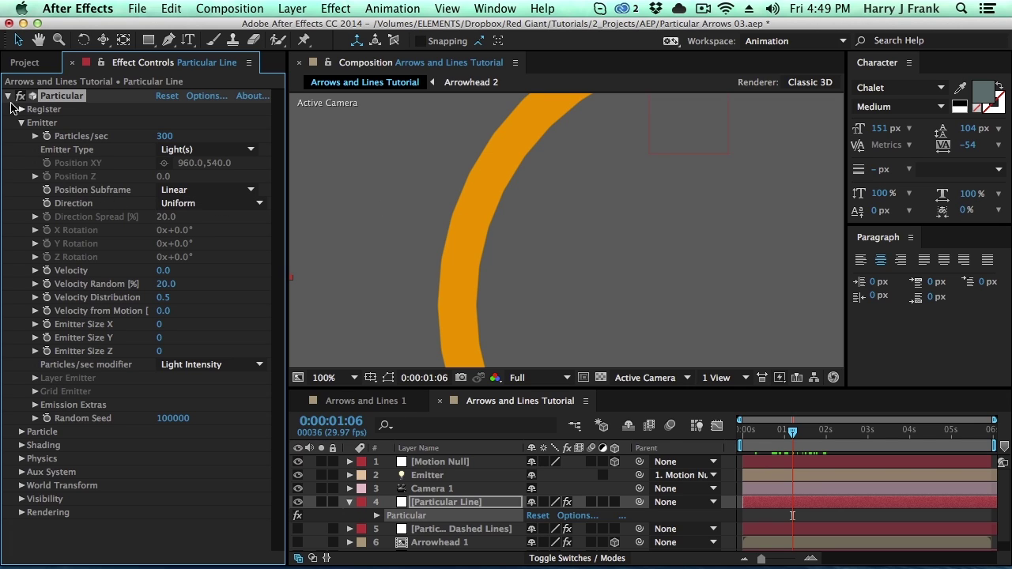
- Set Particular Line's Position Subframe to 10x Linear and fit the composition in the viewer
left_click(184, 190)
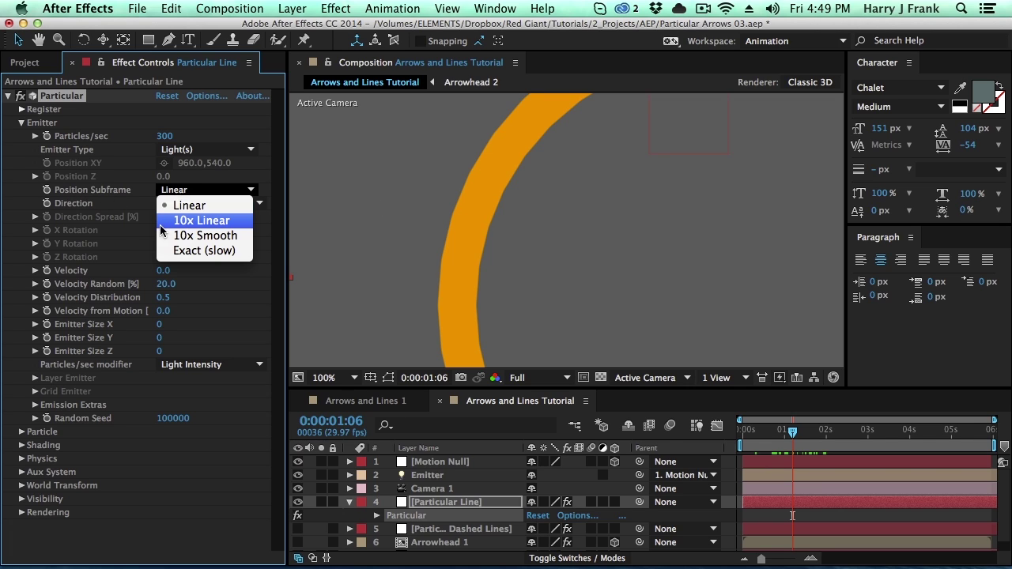
left_click(192, 227)
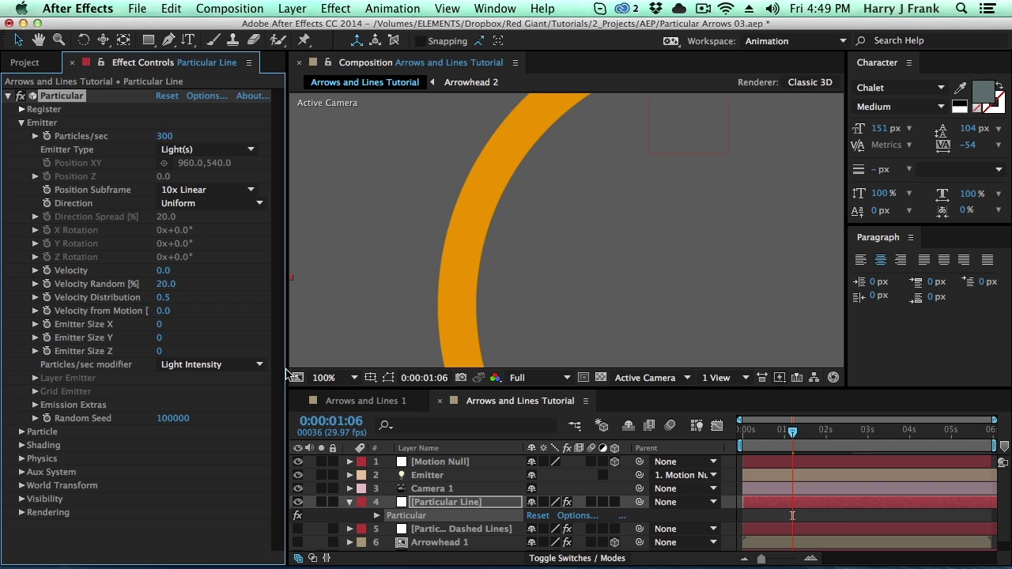
left_click(333, 377)
left_click(332, 314)
- Scrub to 0:00:01:16 and select the Emitter and Particular Line layers
left_click(804, 441)
left_click_drag(804, 440, 806, 441)
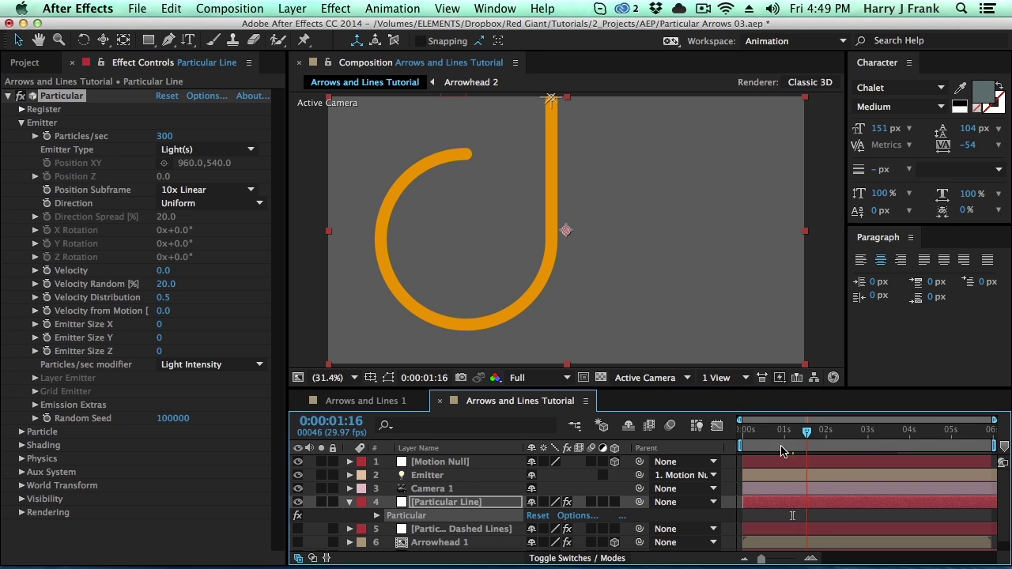
left_click(427, 475)
left_click(417, 502)
- Duplicate the Emitter layer and rename the original Emitter 1
key("e")
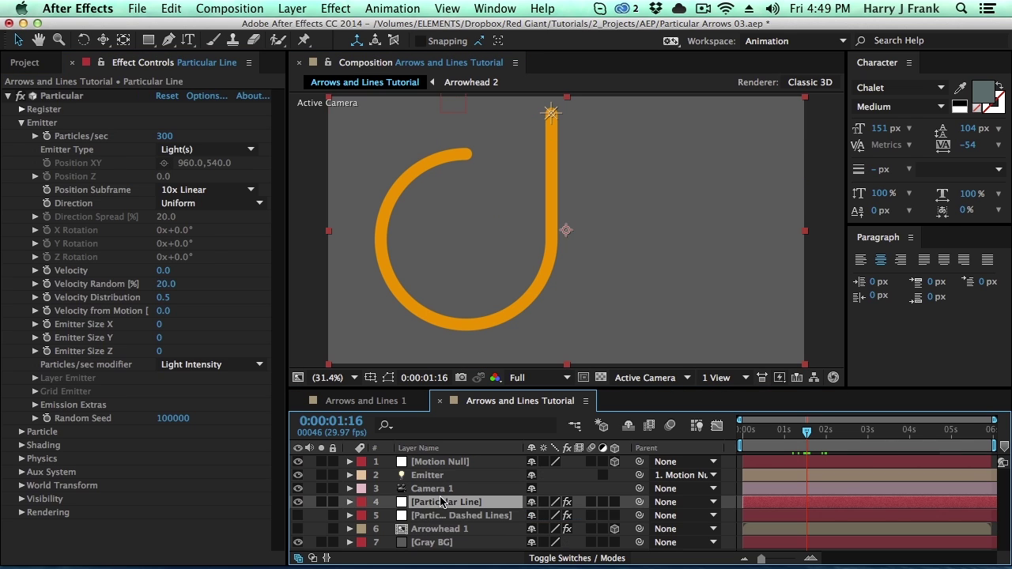
left_click(449, 475)
key("super+d")
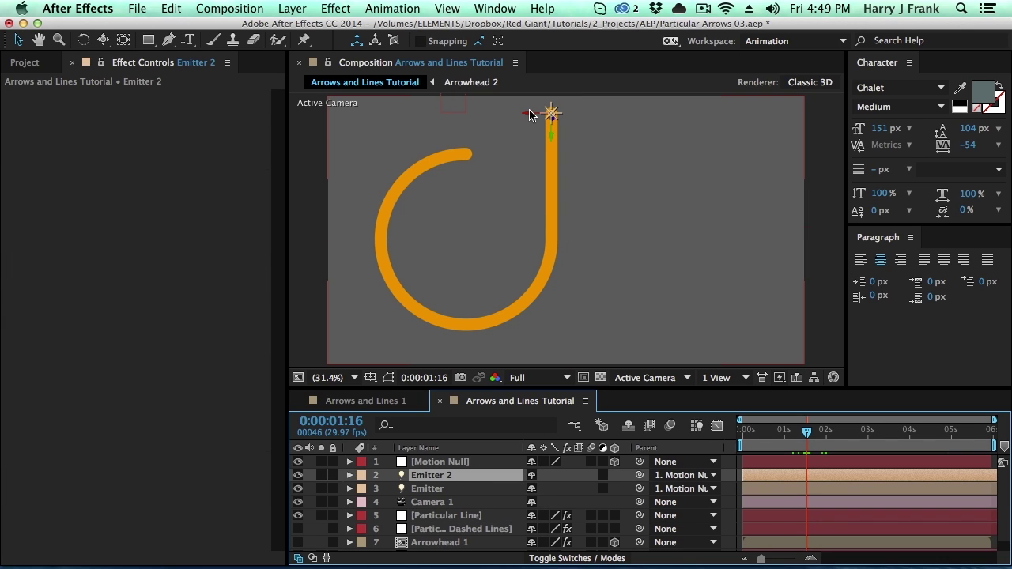
left_click(452, 491)
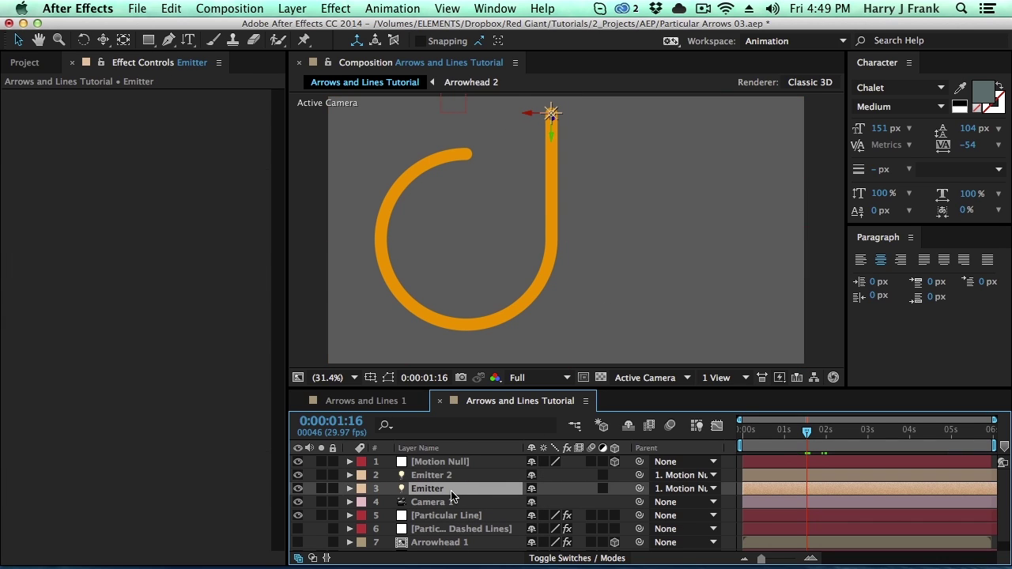
key("Return")
key("Right")
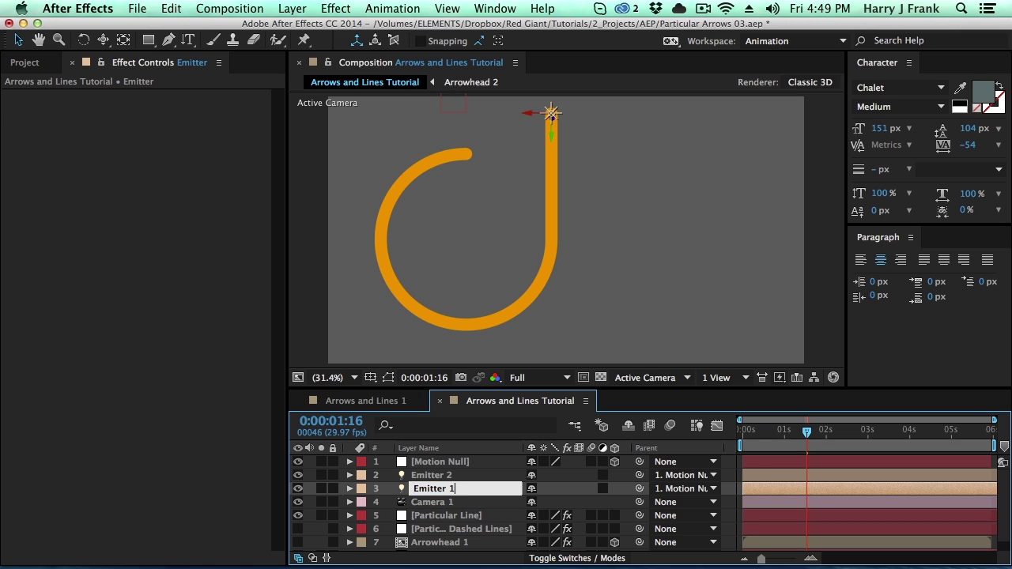
left_click(455, 477)
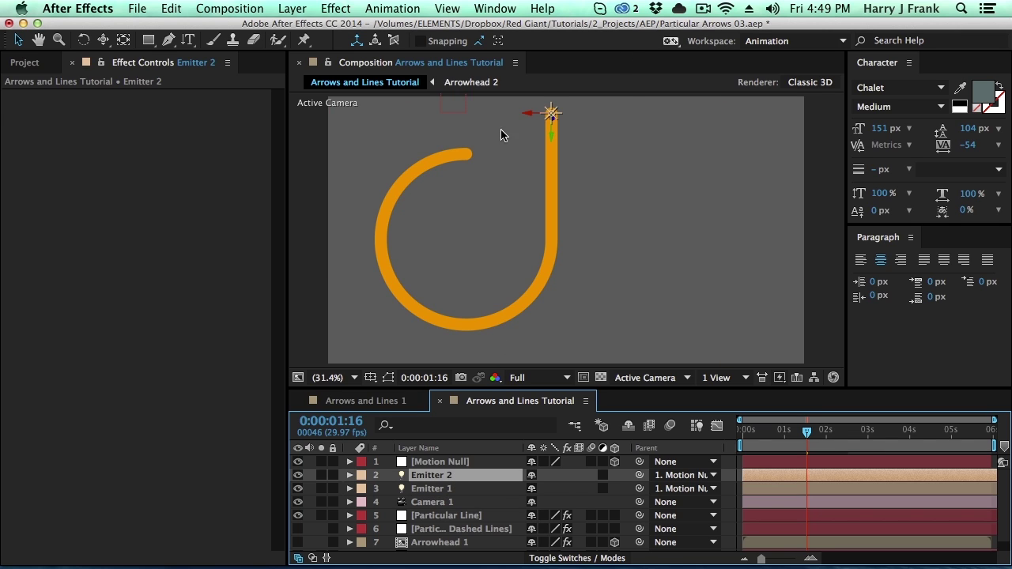
- Shift Emitter 2 right for a second line, then duplicate it into Emitter 3 further right
left_click(556, 120)
key("shift+Right")
key("shift+Right")
key("shift+Right")
key("shift+Right")
key("shift+Right")
key("shift+Right")
key("shift+Right")
key("shift+Right")
key("shift+Right")
key("shift+Right")
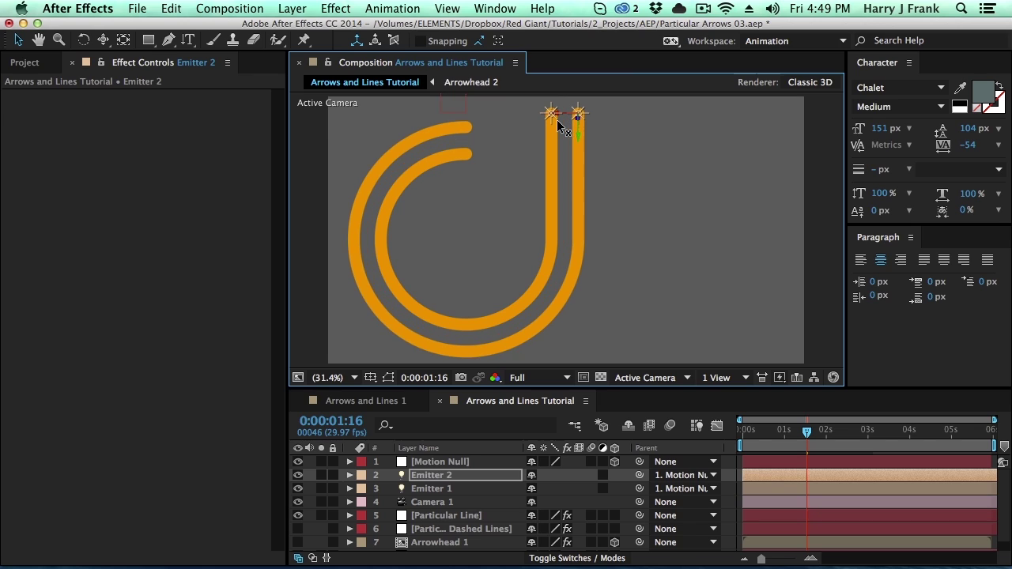
key("shift+Left")
key("shift+Left")
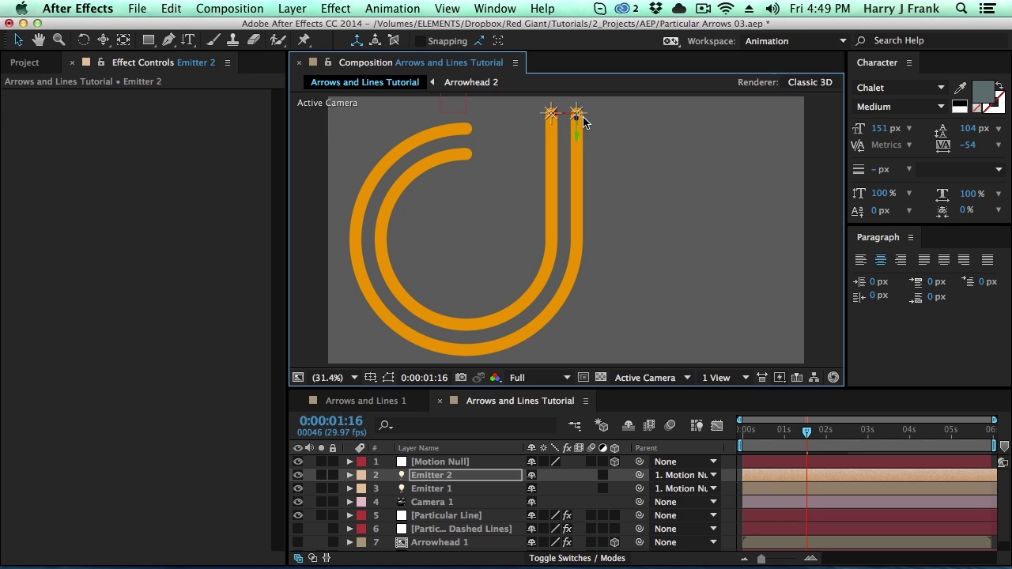
key("super+d")
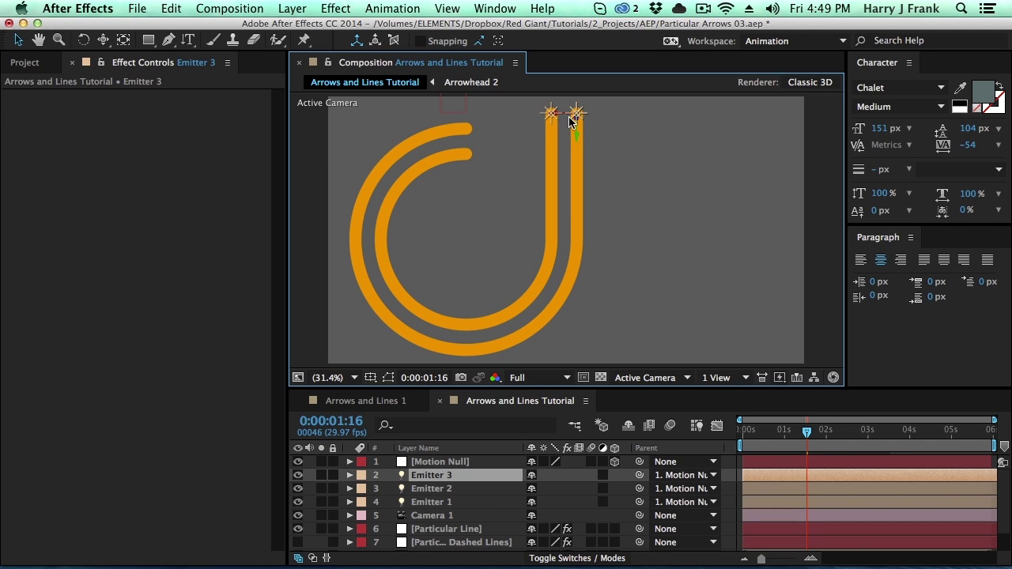
left_click_drag(564, 116, 598, 120)
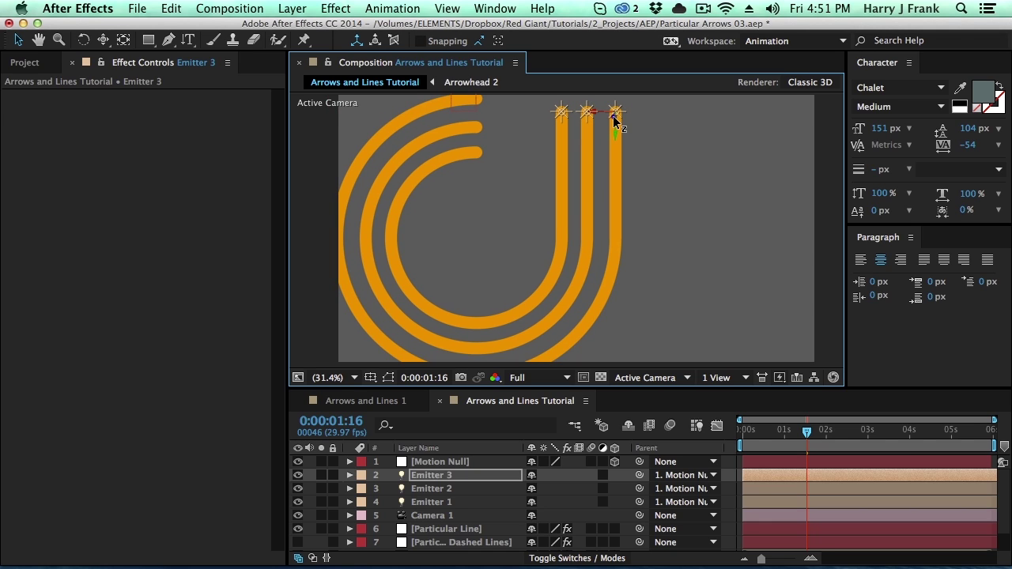
- Create Emitter 4 and Emitter 5 to the right, then open the finished Arrows and Lines 1 comp
key("super+d")
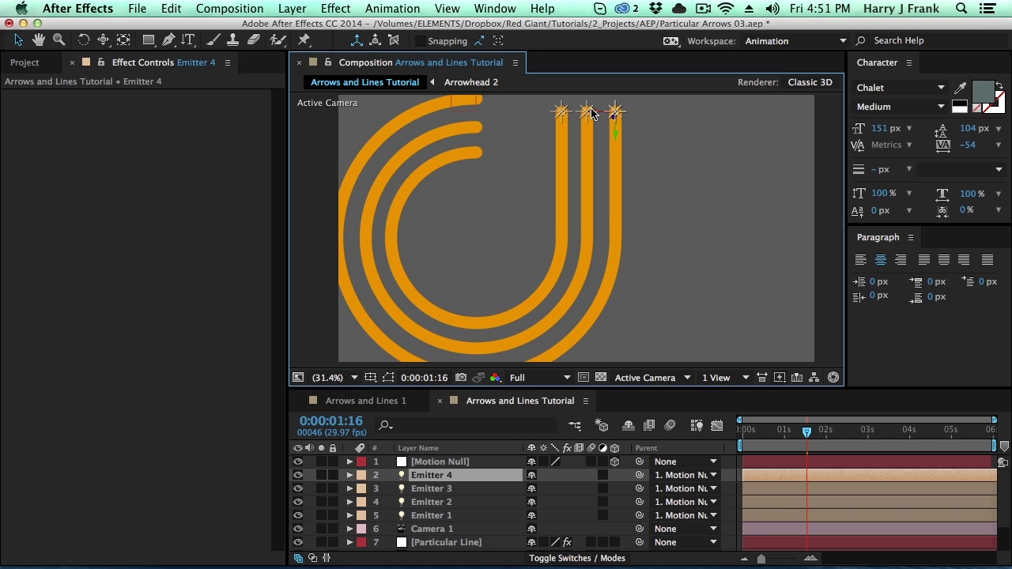
left_click_drag(614, 117, 668, 117)
key("Caps_Lock")
key("super+d")
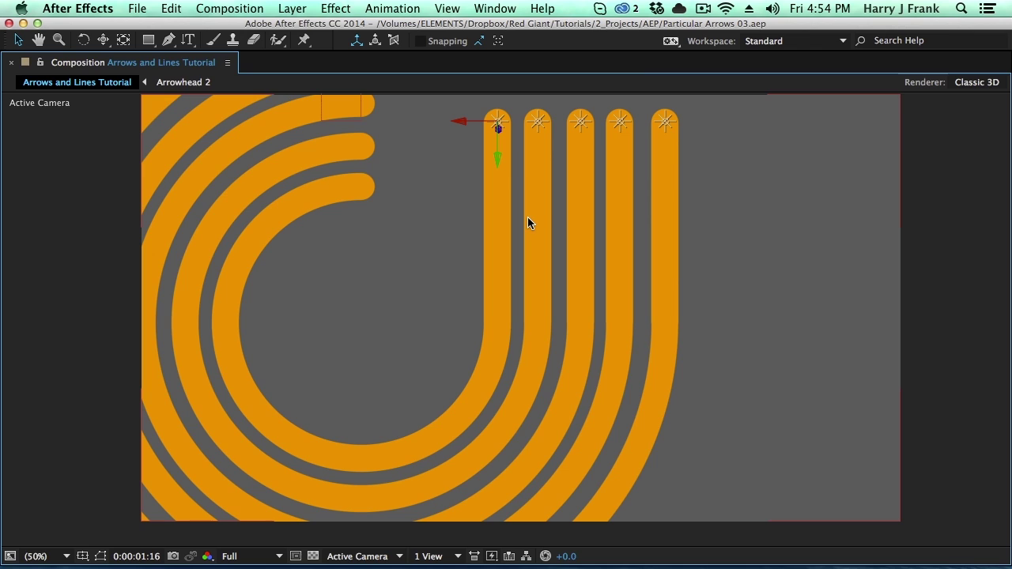
key("grave")
left_click(354, 370)
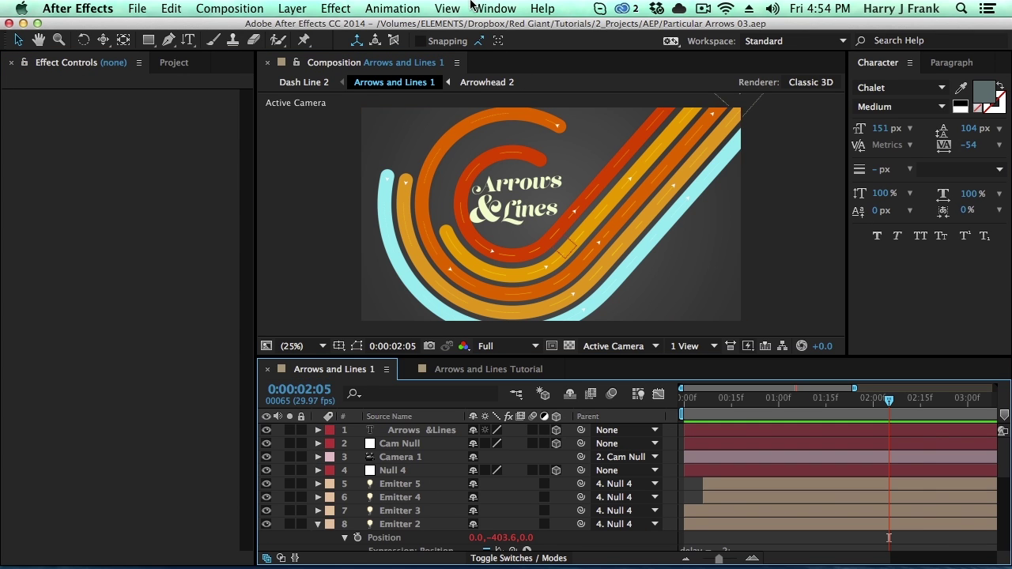
left_click(448, 8)
left_click(282, 246)
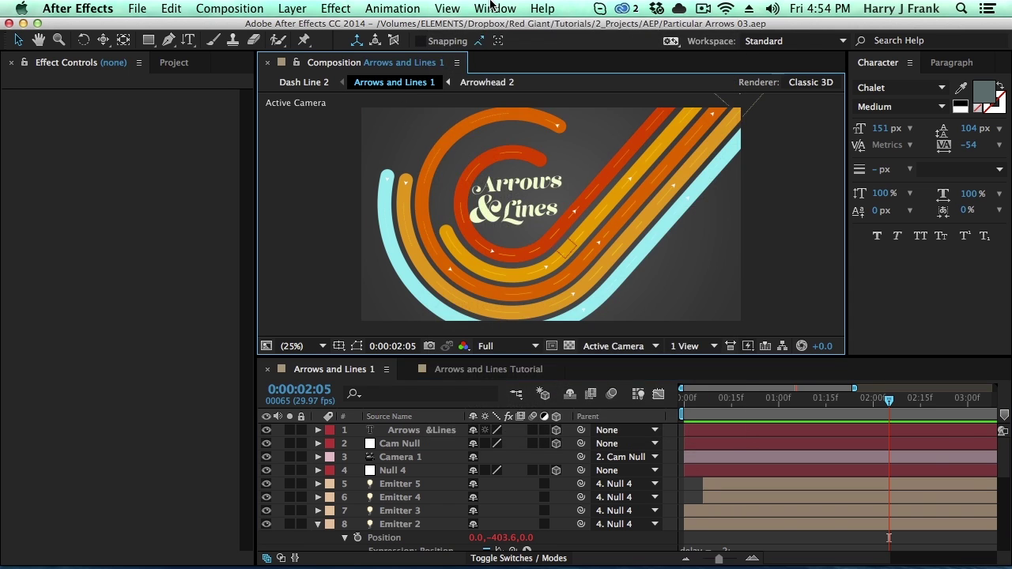
left_click(448, 8)
left_click(445, 23)
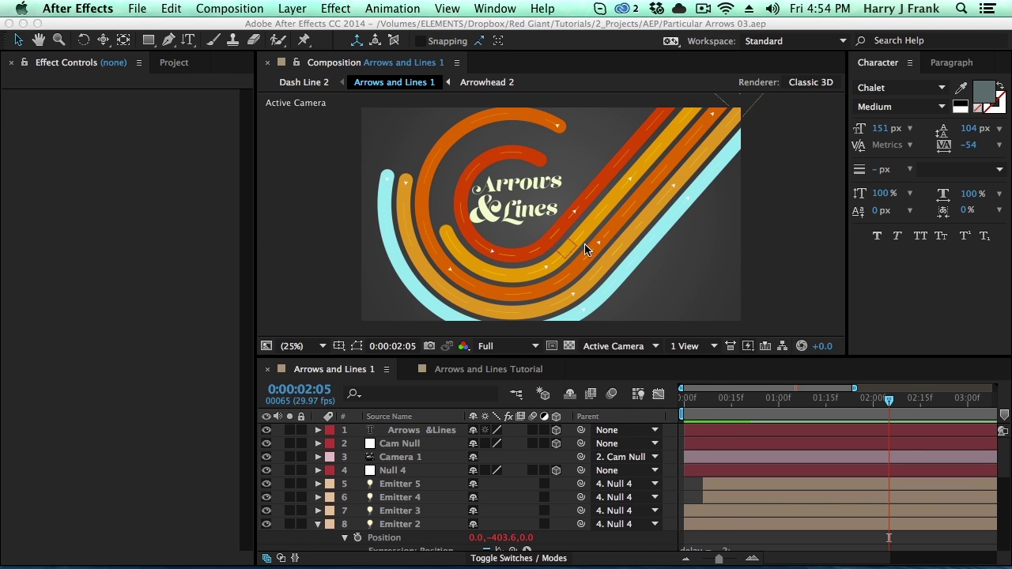
left_click(487, 369)
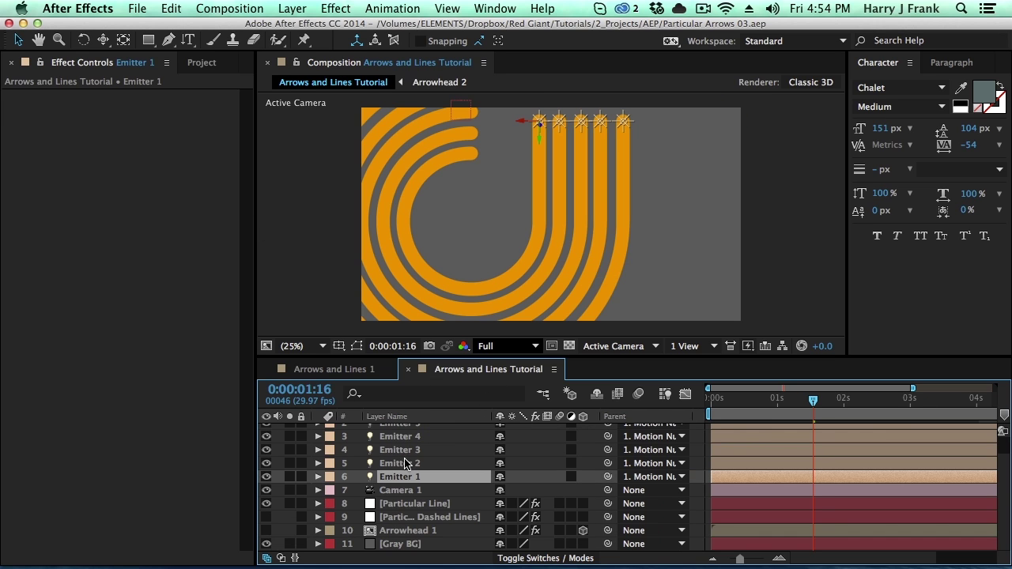
- Select all five emitters and reveal their Light Options in an enlarged timeline
scroll(413, 482, "up", 1)
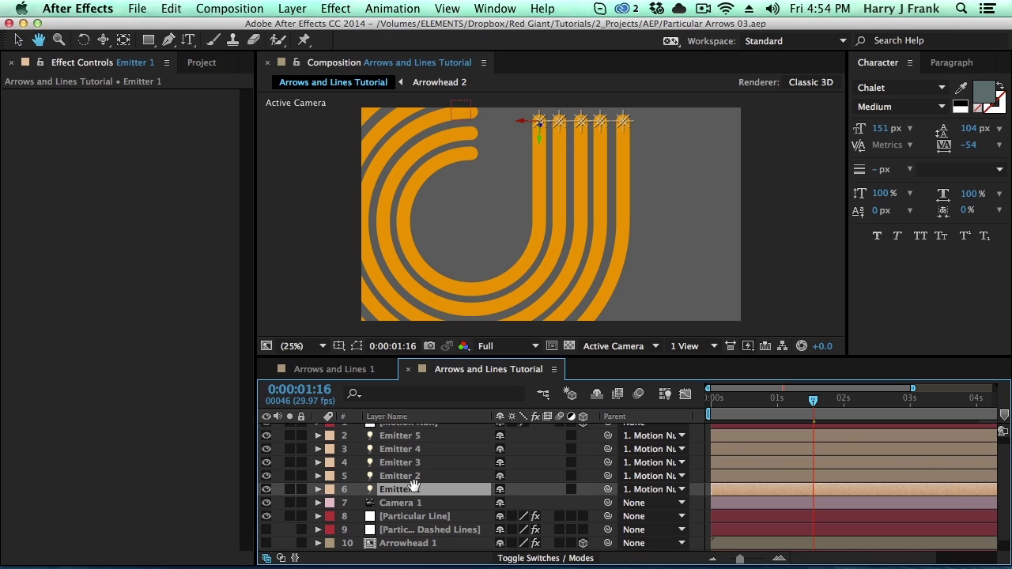
left_click(408, 437, "shift")
key("grave")
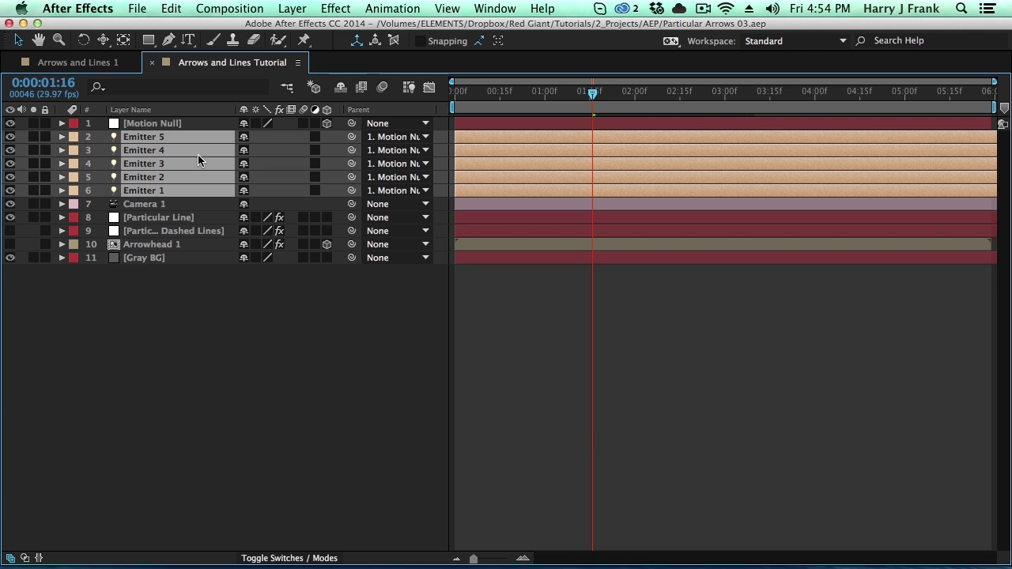
key("a")
key("a")
scroll(197, 154, "down", 5)
scroll(197, 160, "down", 6)
left_click(290, 441)
- Eyedropper new light colours: red for Emitter 1, a new hue for Emitter 3, cyan for Emitter 5
left_click(270, 434)
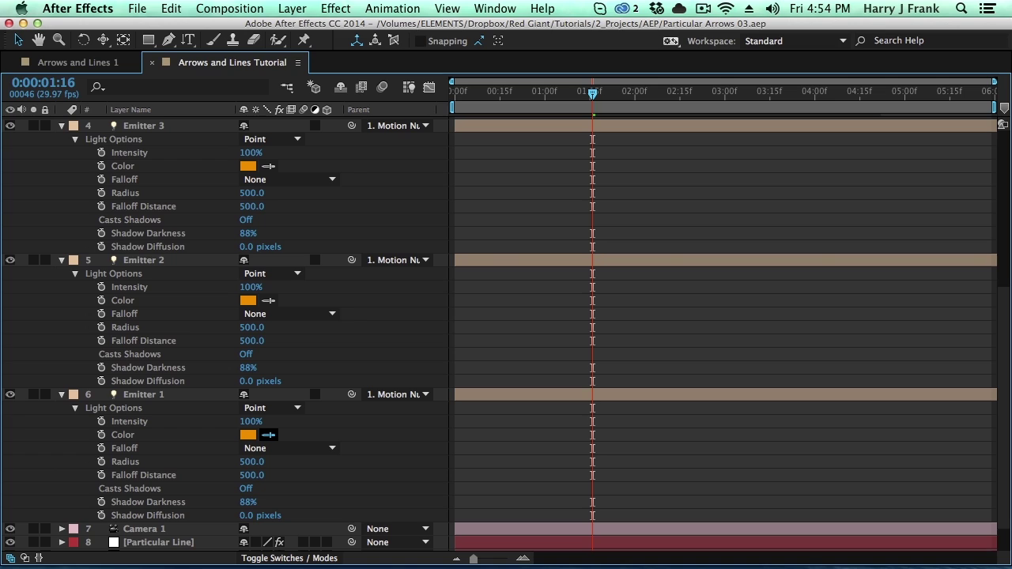
left_click(268, 300)
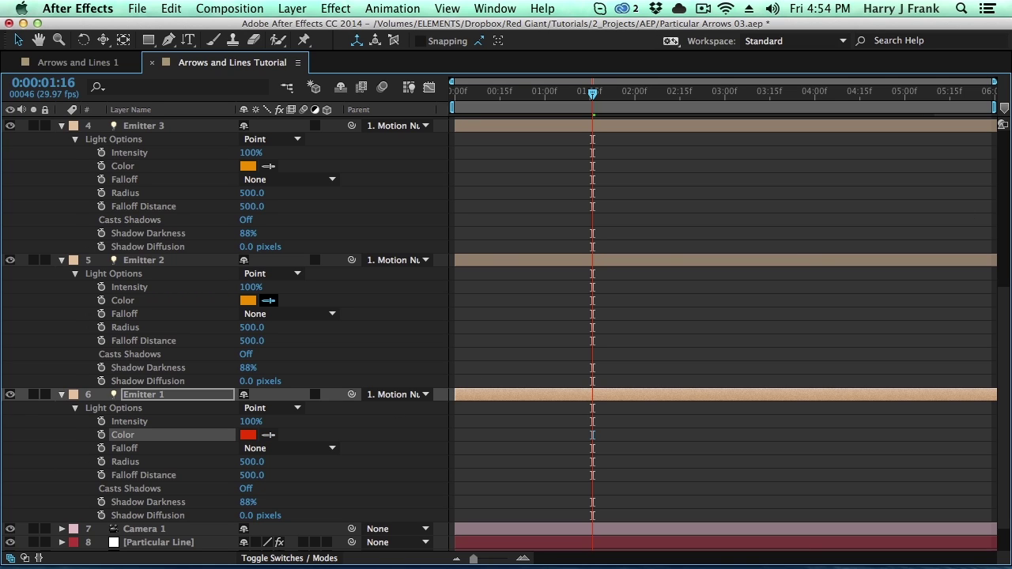
left_click(270, 167)
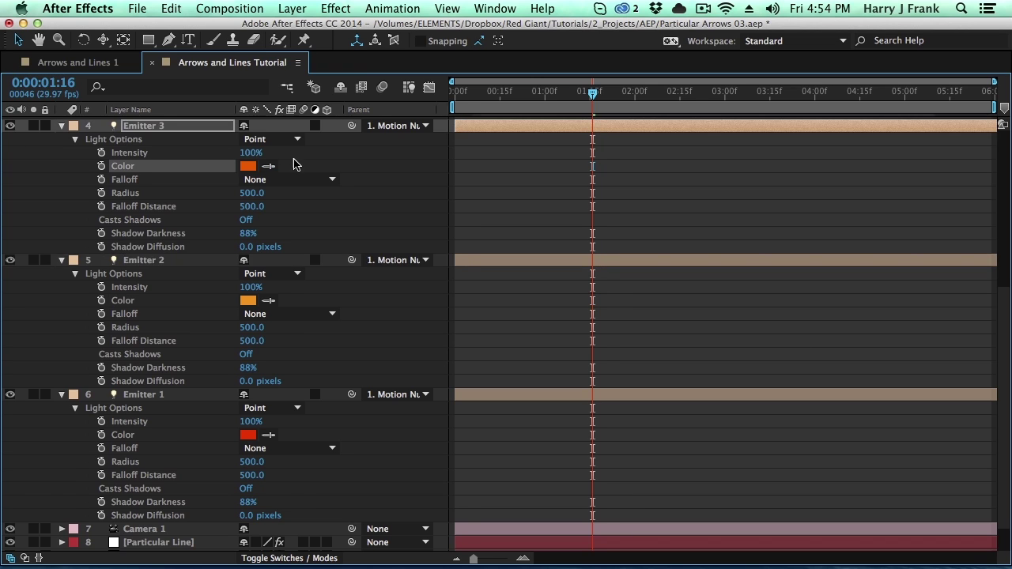
scroll(263, 266, "up", 5)
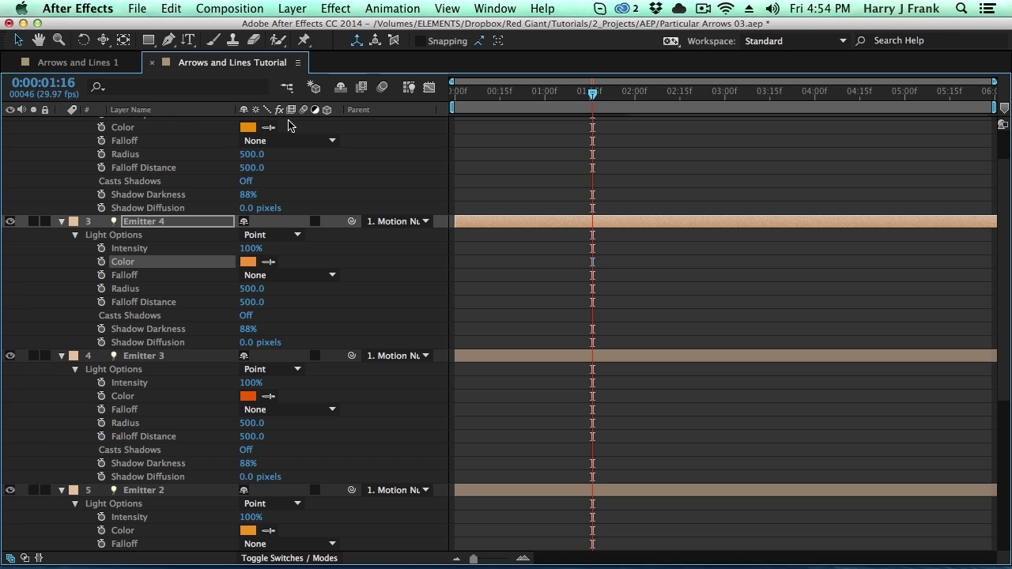
left_click(268, 128)
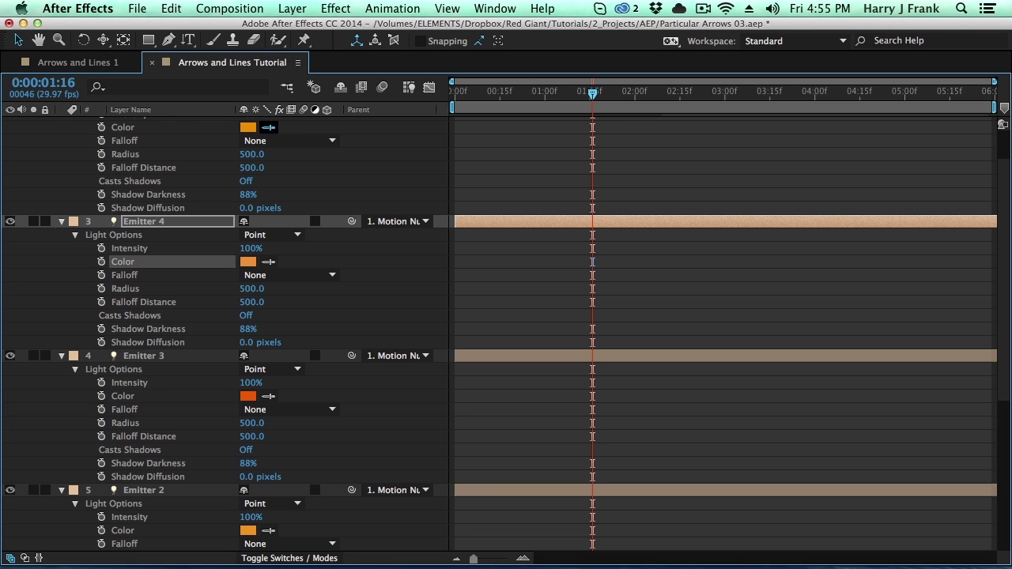
left_click(551, 278)
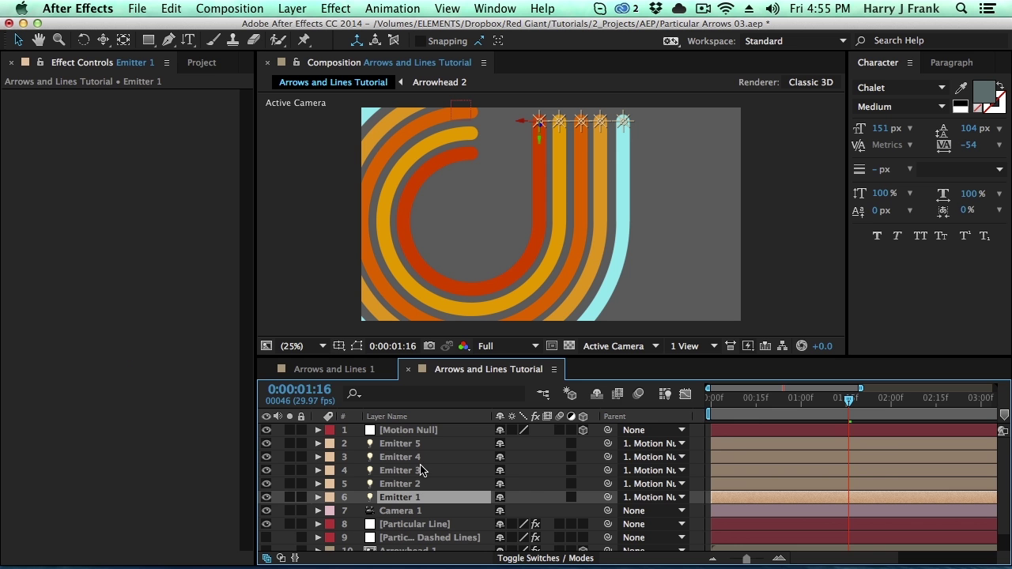
left_click(424, 443, "shift")
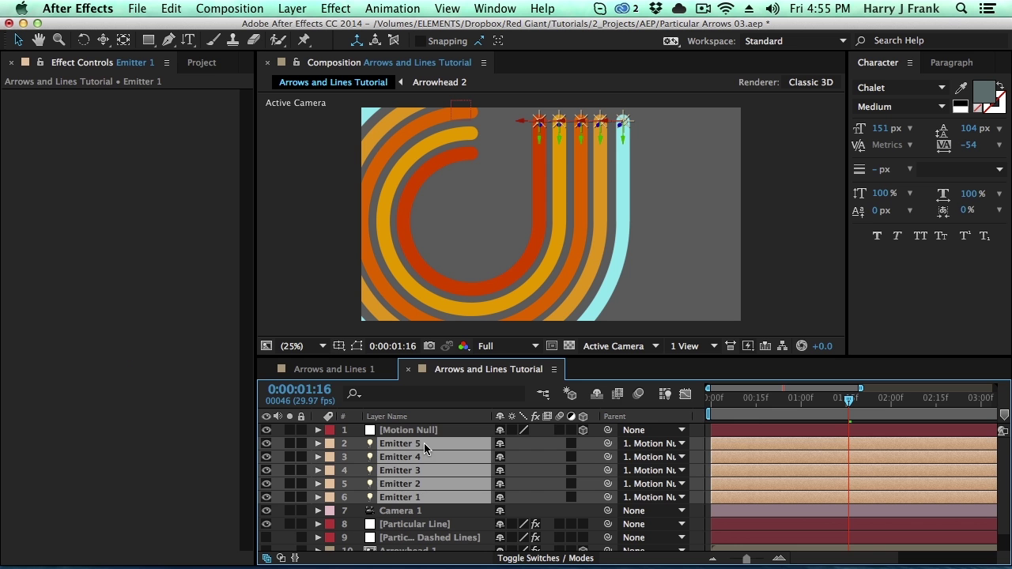
- Nudge the five emitters slightly left and set Camera 1's Z Rotation to -45°
left_click(519, 125)
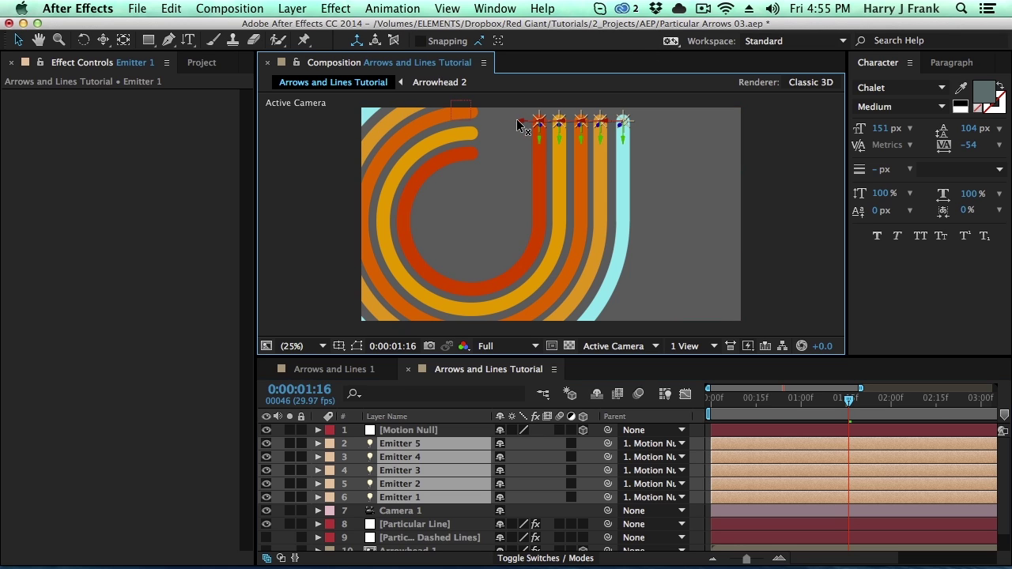
mouse_move(512, 120)
left_mouse_down()
mouse_move(497, 120)
mouse_move(506, 119)
left_mouse_up()
left_click(425, 511)
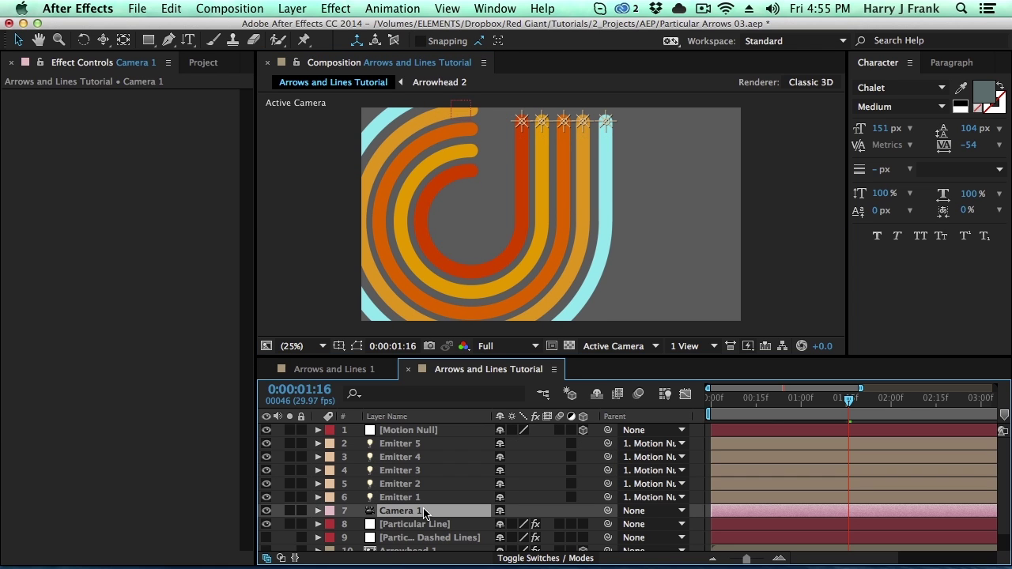
key("r")
scroll(452, 526, "down", 2)
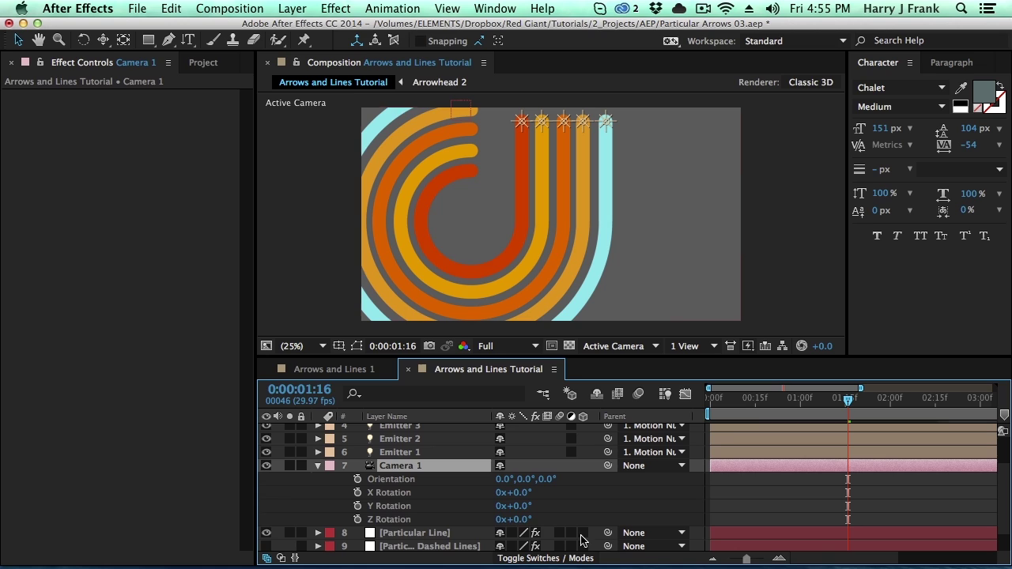
left_click(514, 519)
left_click(517, 520)
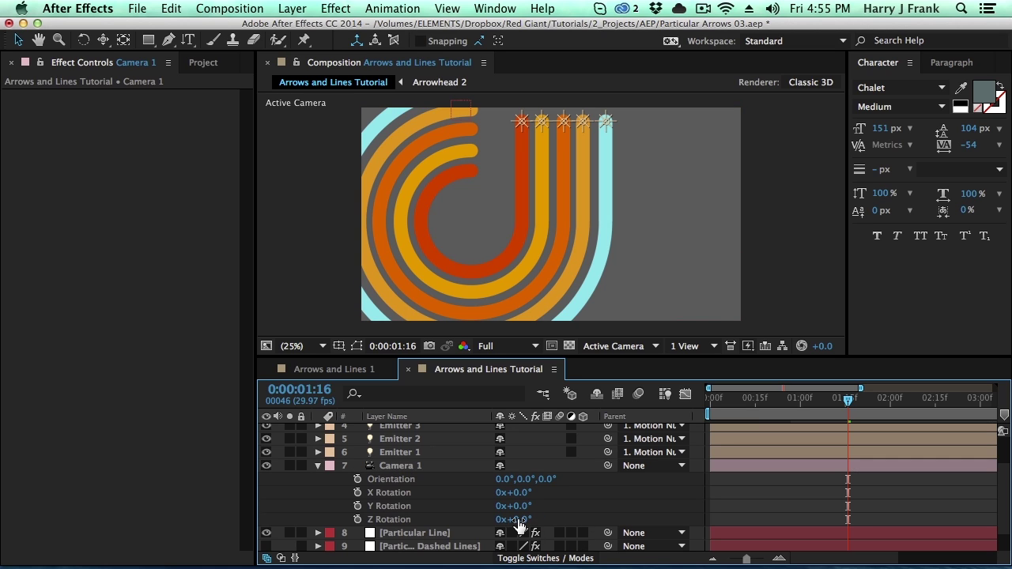
type("-45")
key("Return")
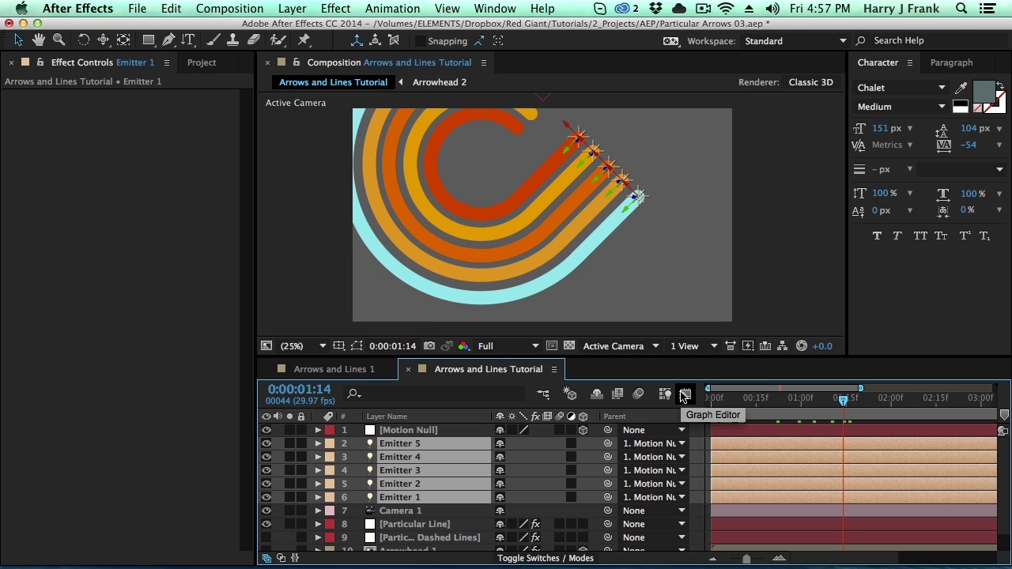
left_click(434, 484, "super")
left_click(434, 484)
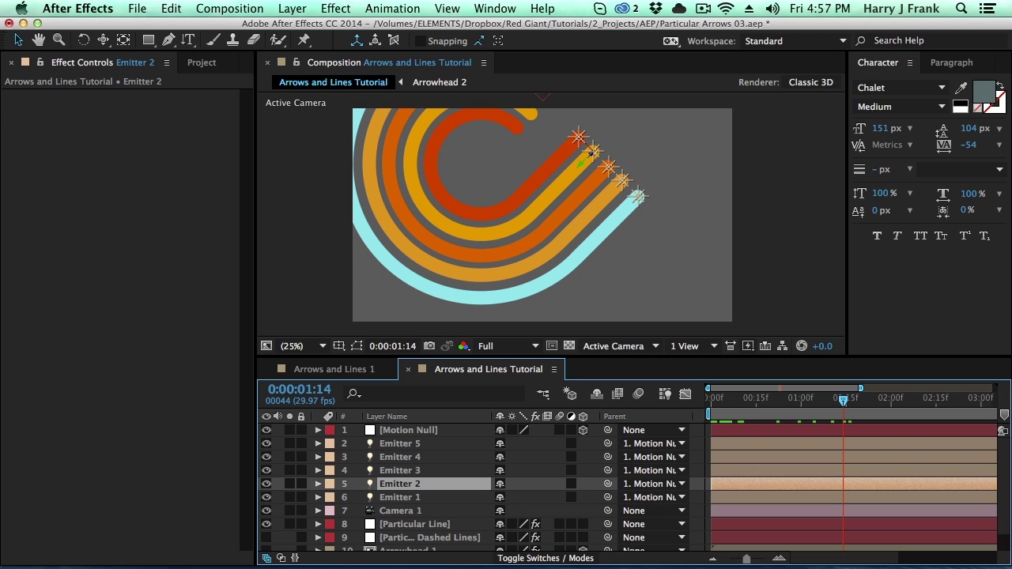
left_click(579, 140)
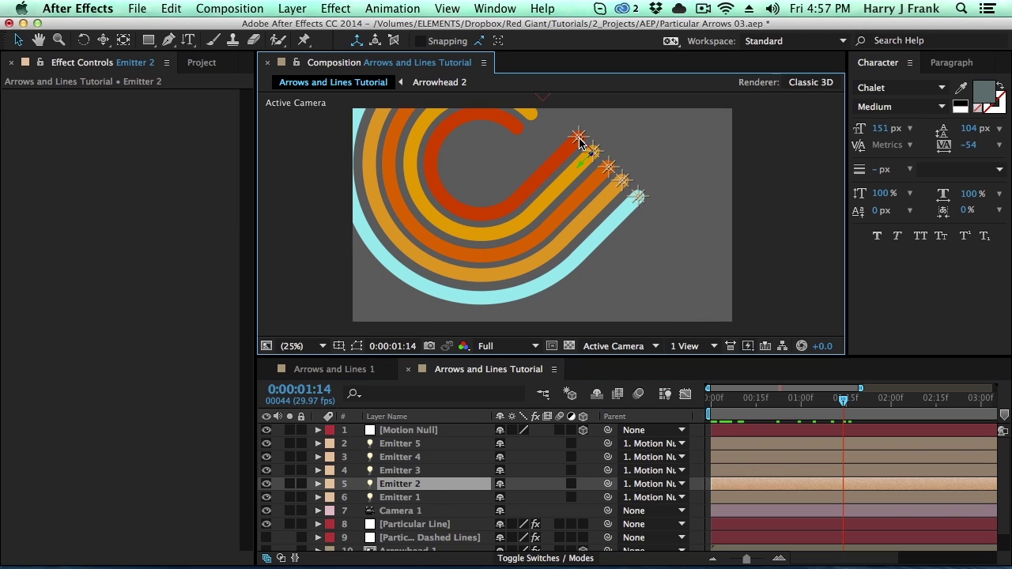
left_click(402, 499)
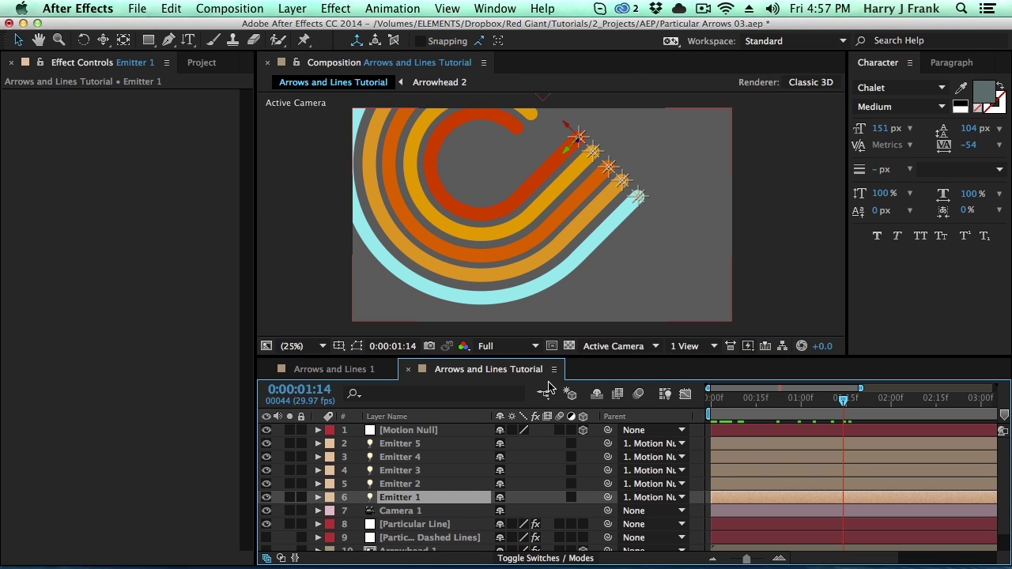
left_click(423, 484)
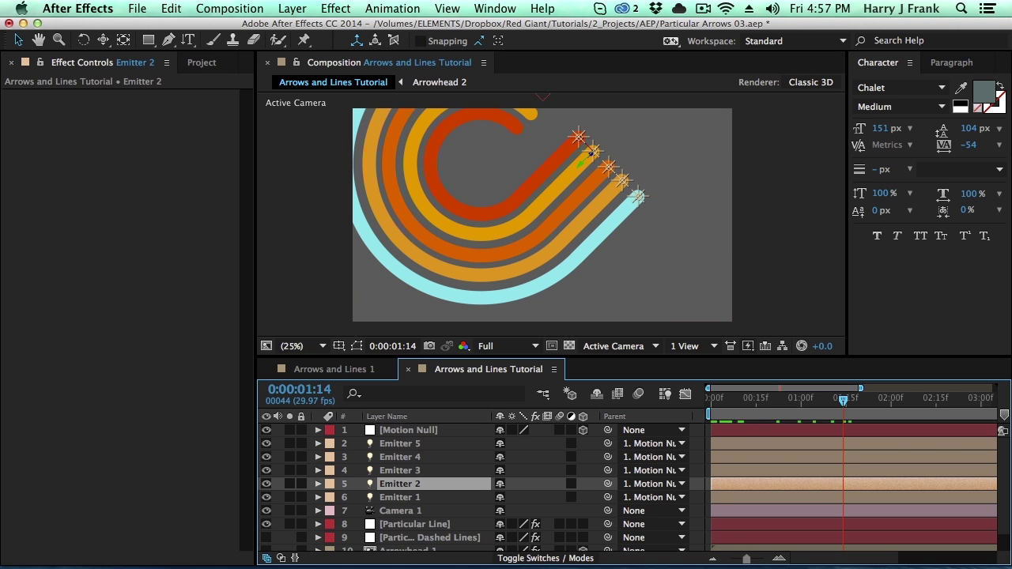
key("super+Tab")
- Move the Stickies note over the comp and highlight parts of the delay = 0.2 fromWorld expression
left_click_drag(501, 273, 426, 200)
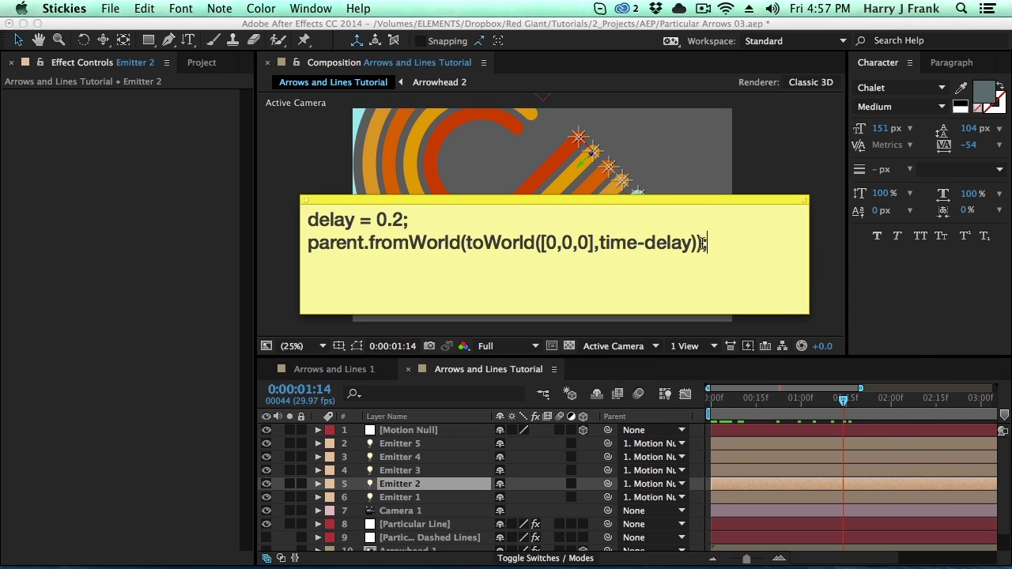
left_click_drag(703, 243, 253, 163)
left_click(560, 264)
left_click_drag(336, 243, 679, 246)
left_click(748, 251)
double_click(333, 250)
left_click(347, 264)
key("super+a")
left_click(409, 243)
left_click_drag(459, 242, 403, 241)
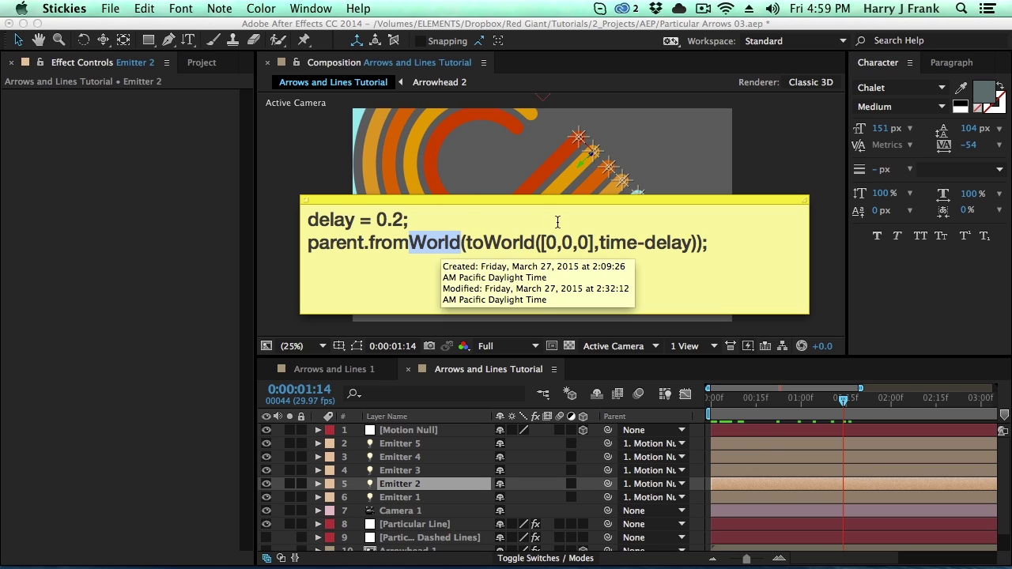
left_click(609, 229)
double_click(611, 245)
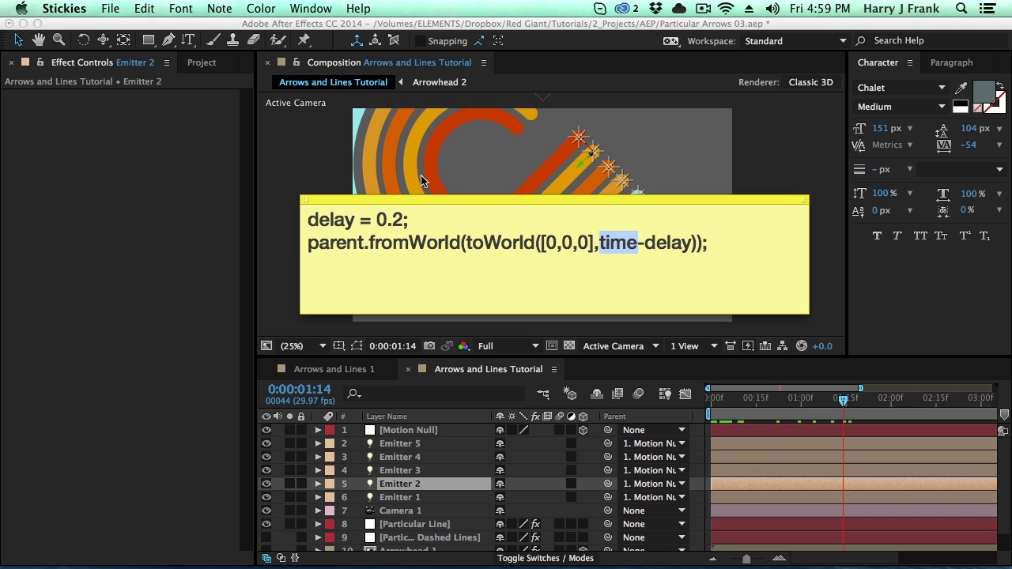
- Select the note's whole expression for copying, then hide Stickies to return to After Effects
key("super+h")
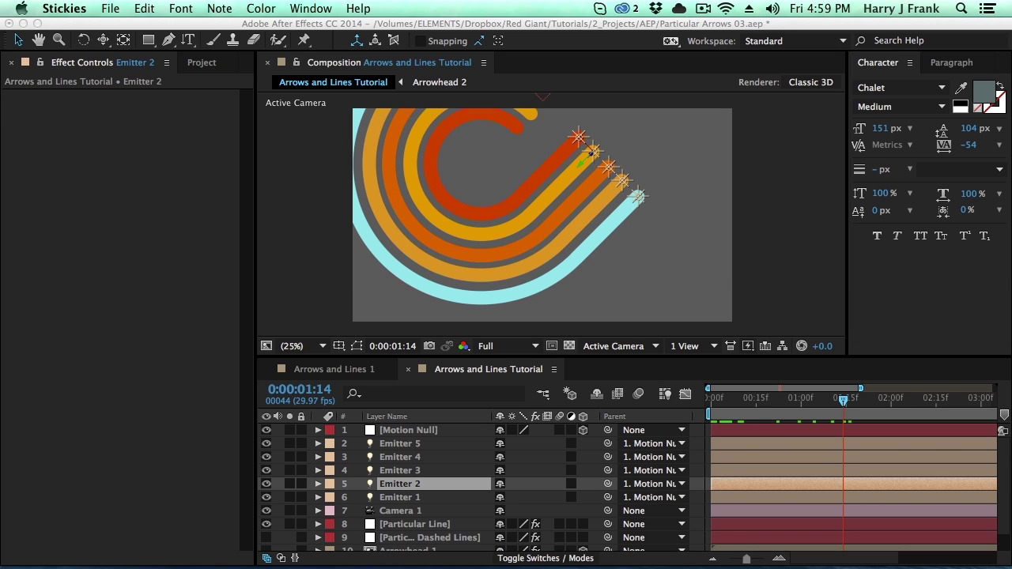
key("super+Tab")
key("super+a")
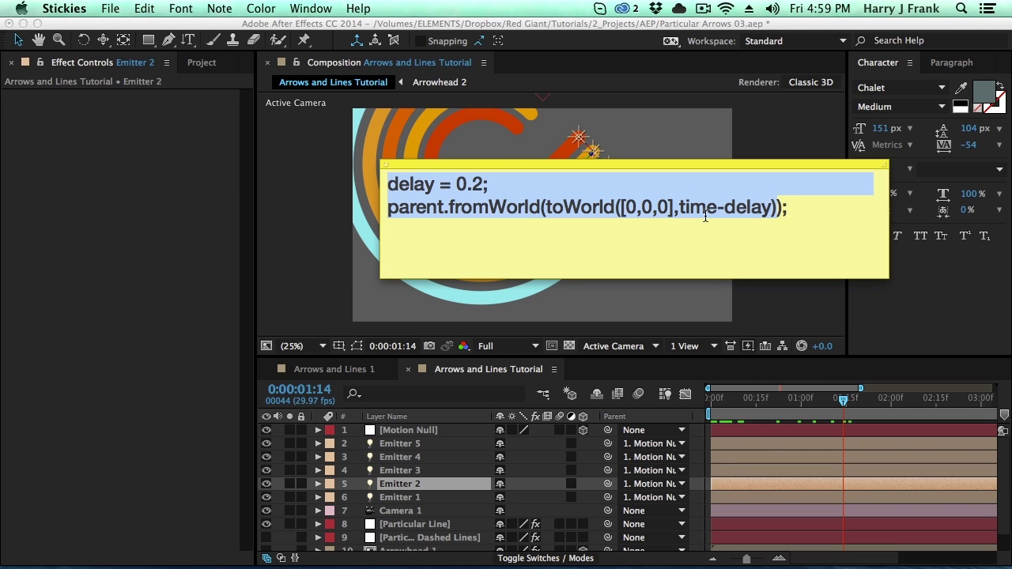
key("super+h")
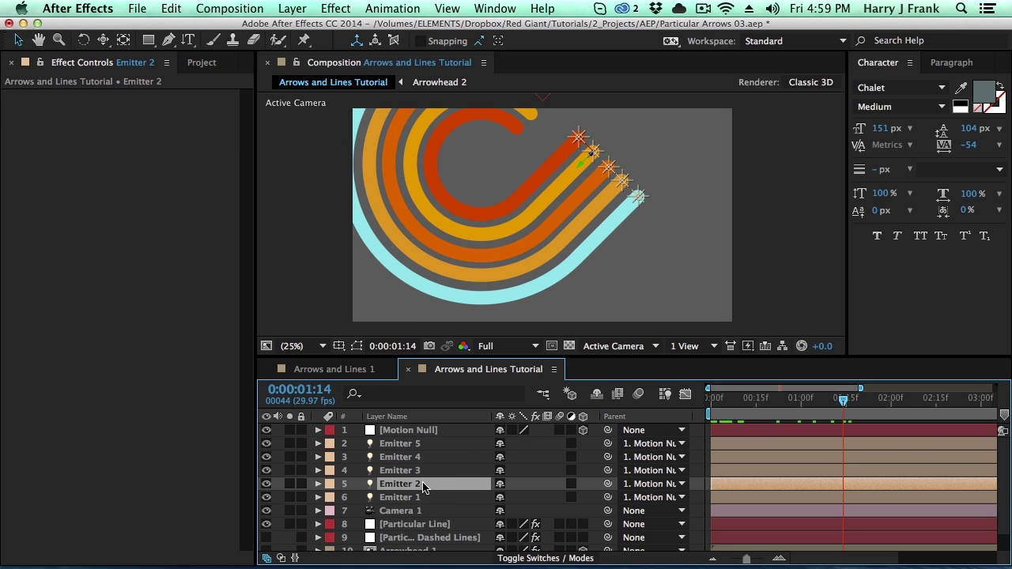
- Paste the delay expression into Emitter 2's Position property
key("p")
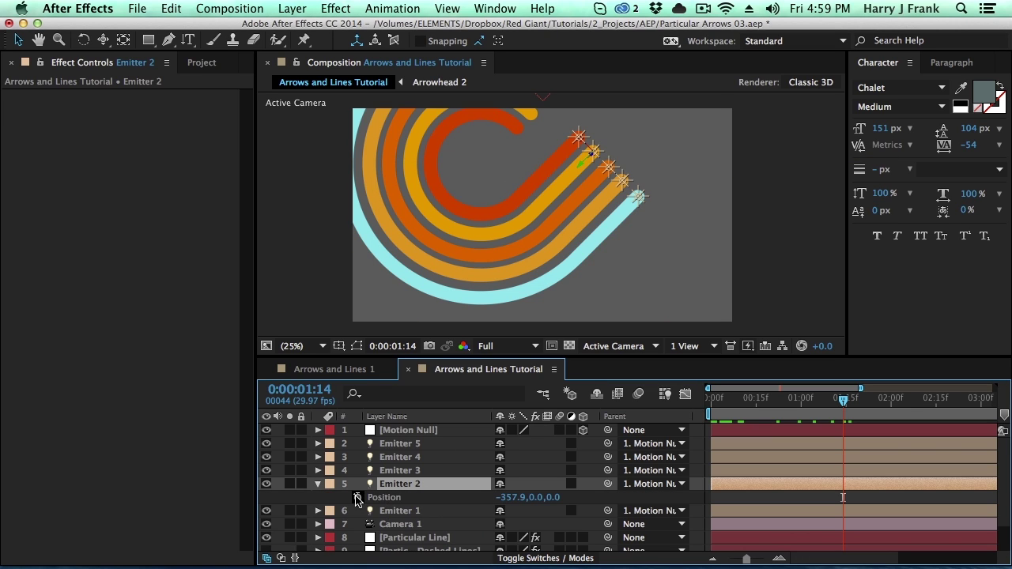
left_click(357, 497, "alt")
key("super+v")
left_click(631, 508)
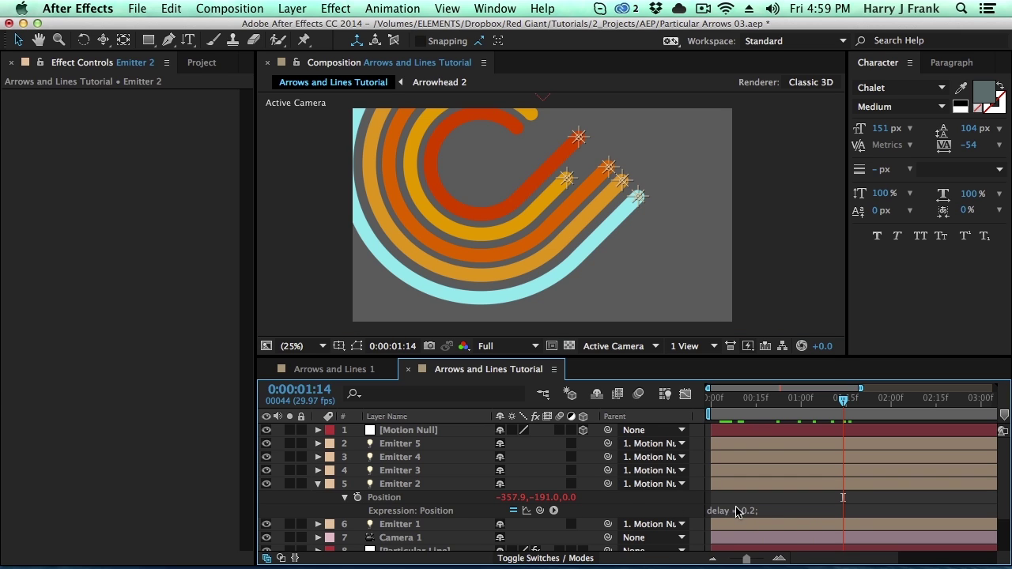
left_click(737, 512)
- Copy Emitter 2's Position expression only and paste it onto Emitters 5, 4 and 3
right_click(404, 499)
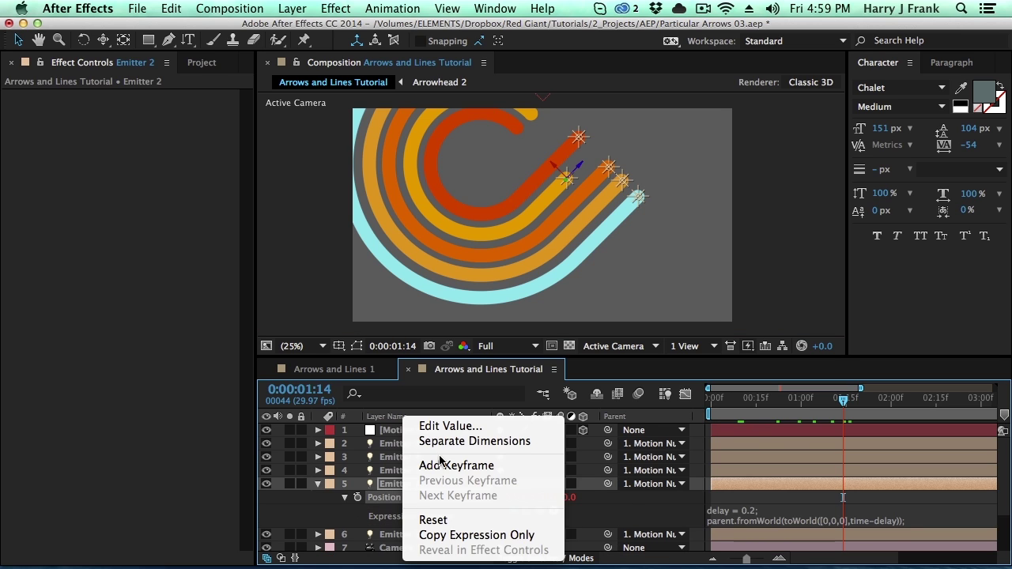
left_click(476, 536)
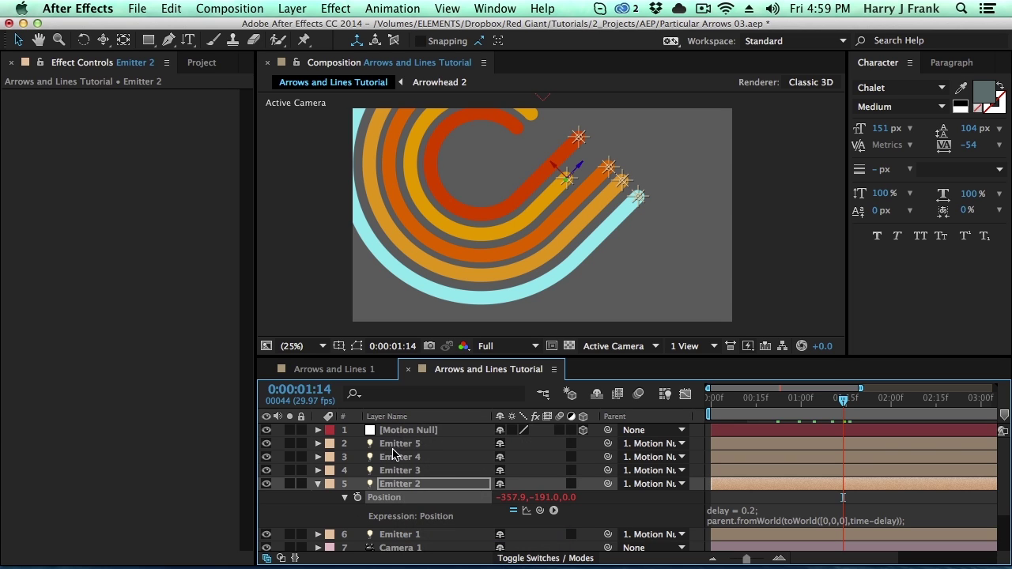
left_click(390, 444)
left_click(399, 470, "shift")
left_click(171, 7)
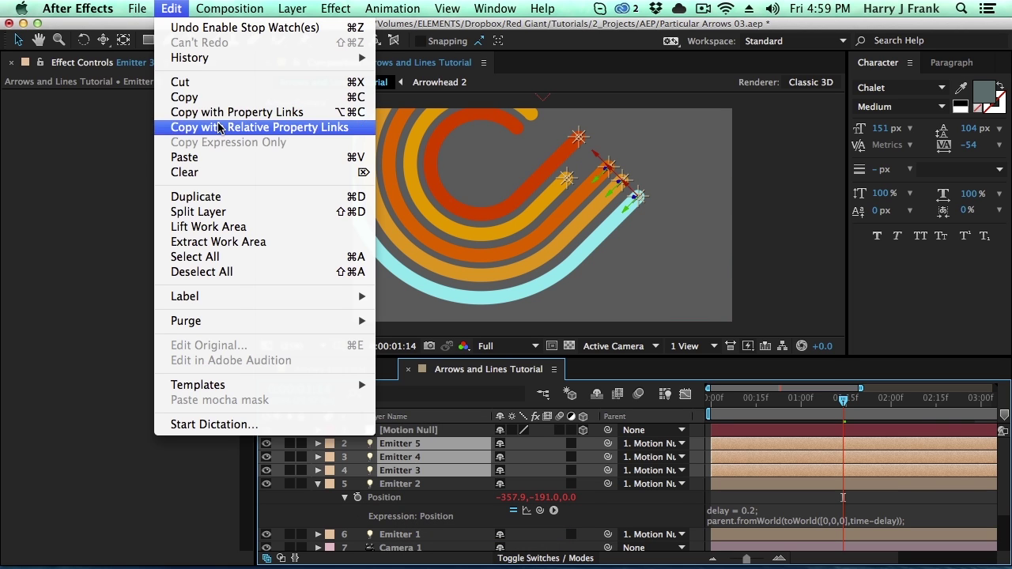
left_click(220, 158)
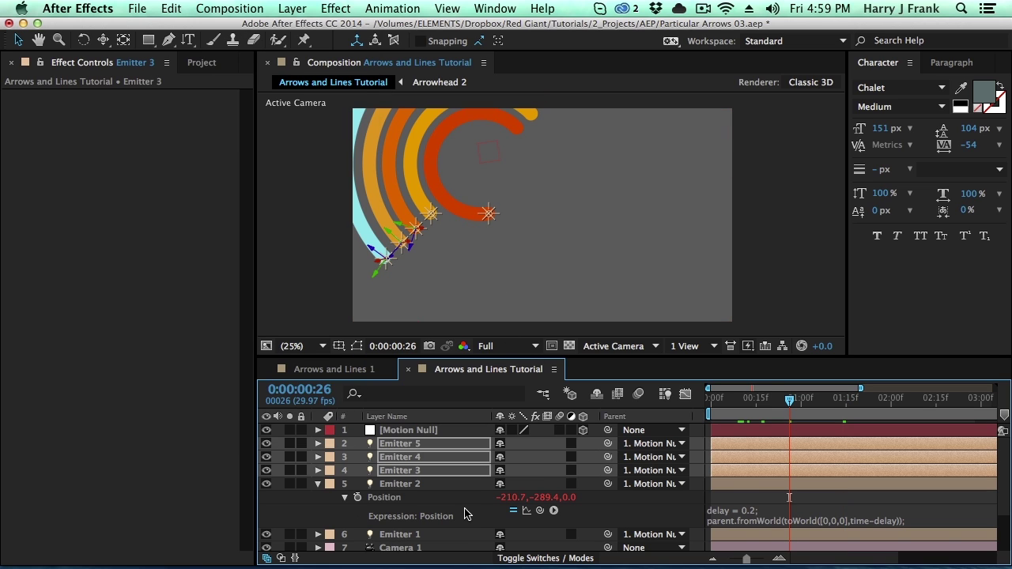
key("grave")
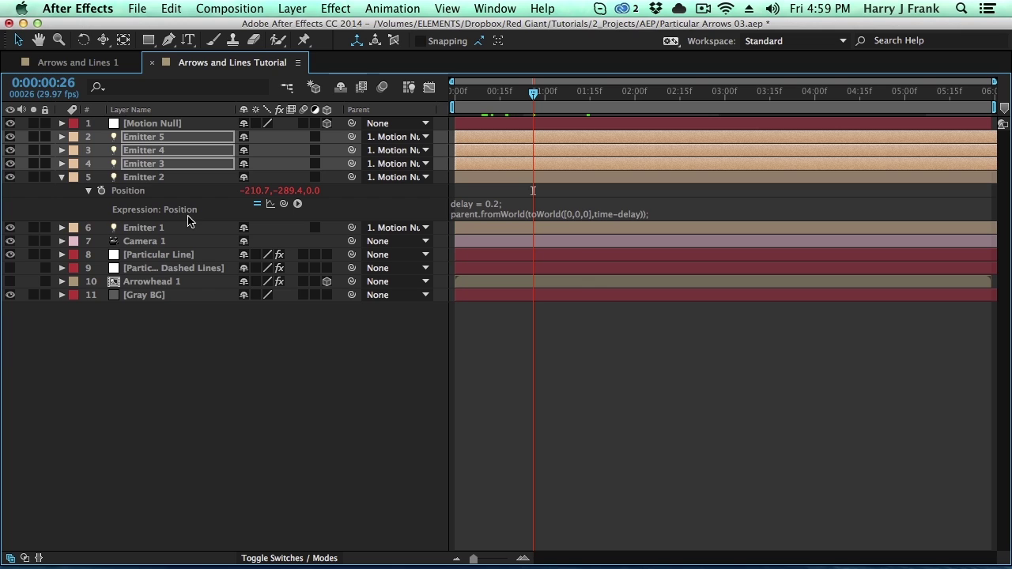
- Set Emitter 5's expression delay to 0.6, leaving Emitter 4 at 0.2
key("e")
key("e")
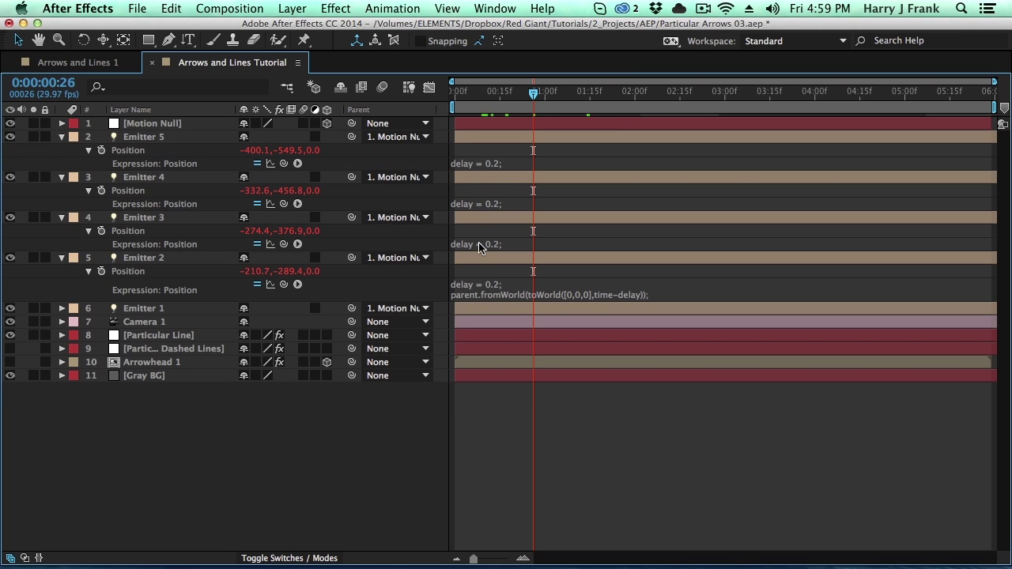
left_click(492, 198)
left_click(500, 166)
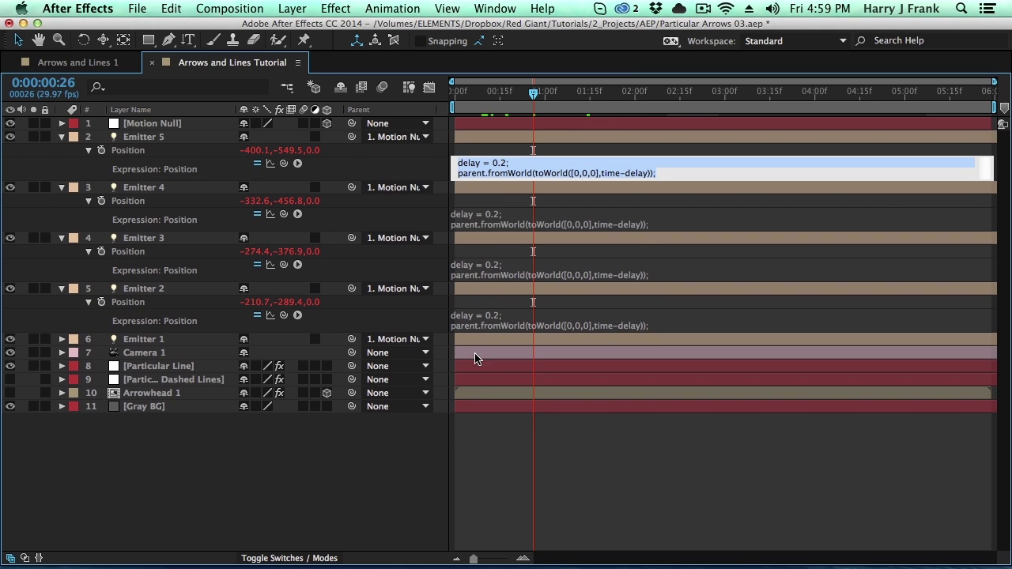
left_click(528, 484)
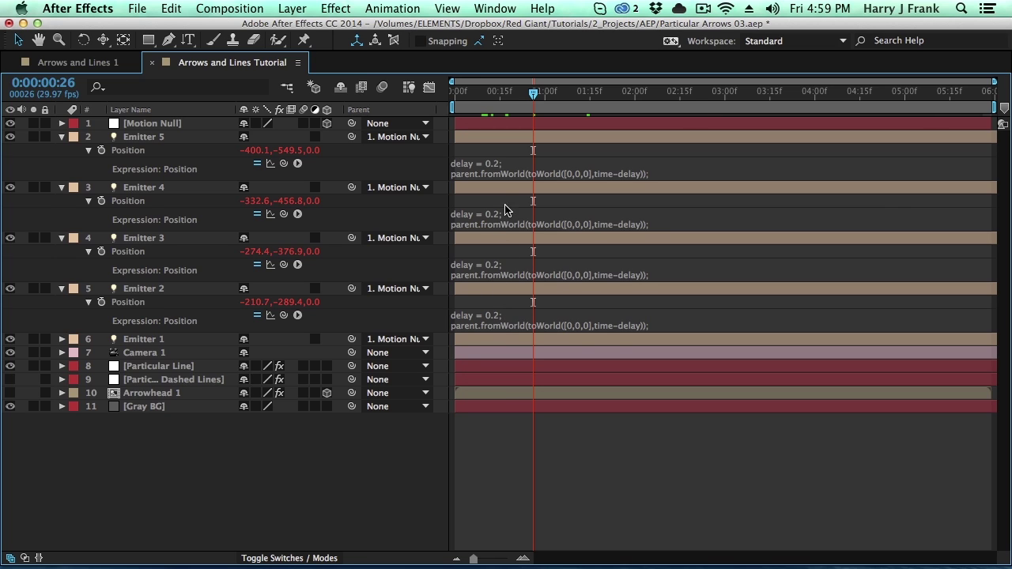
left_click(500, 169)
left_click(504, 163)
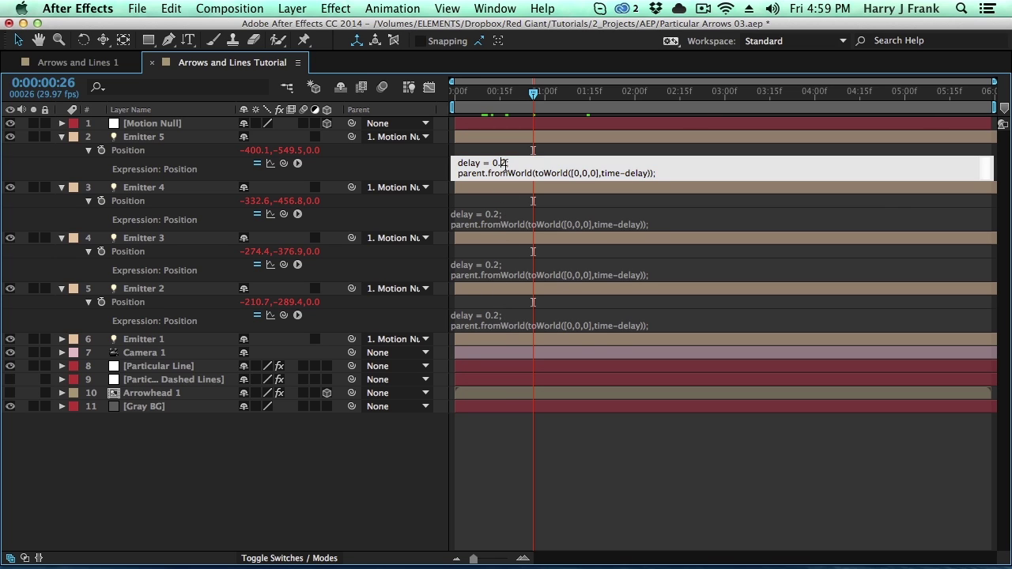
left_click(496, 228)
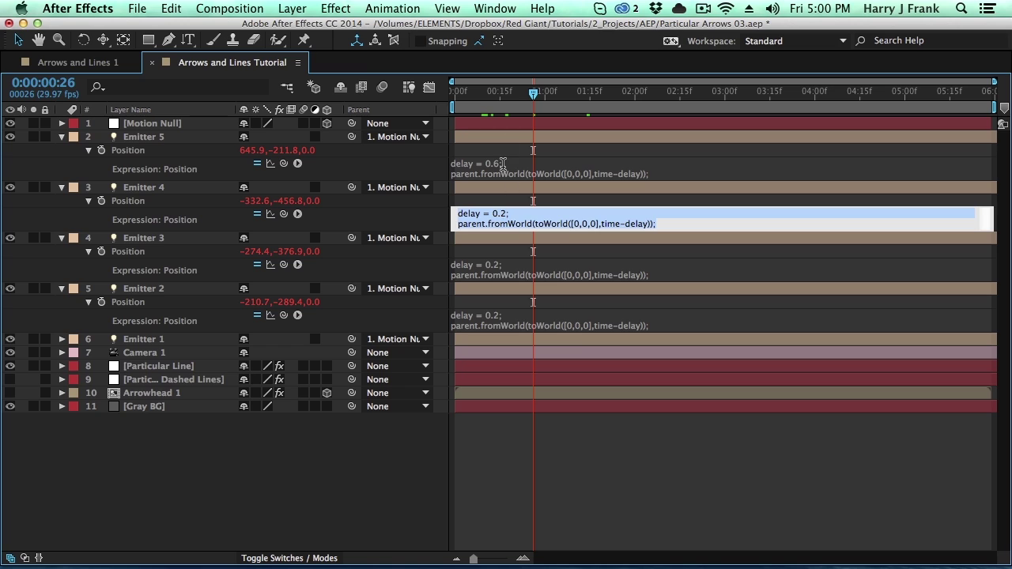
left_click(498, 163)
left_click(507, 221)
- Set Emitter 3's delay to 0.3 and Emitter 2's delay to 0.4
left_click(501, 269)
left_click(506, 264)
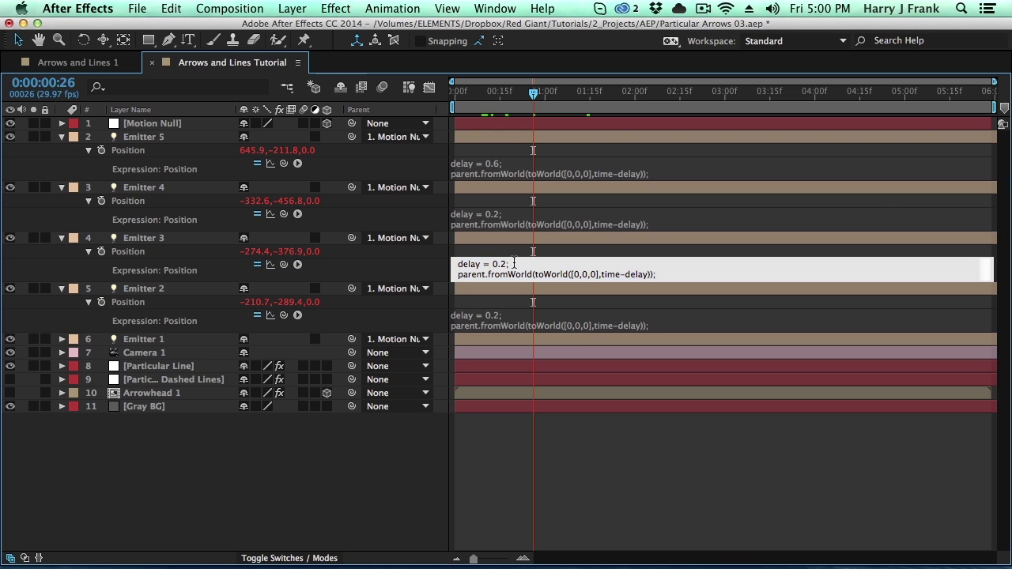
type("43")
left_click(494, 315)
left_click(515, 470)
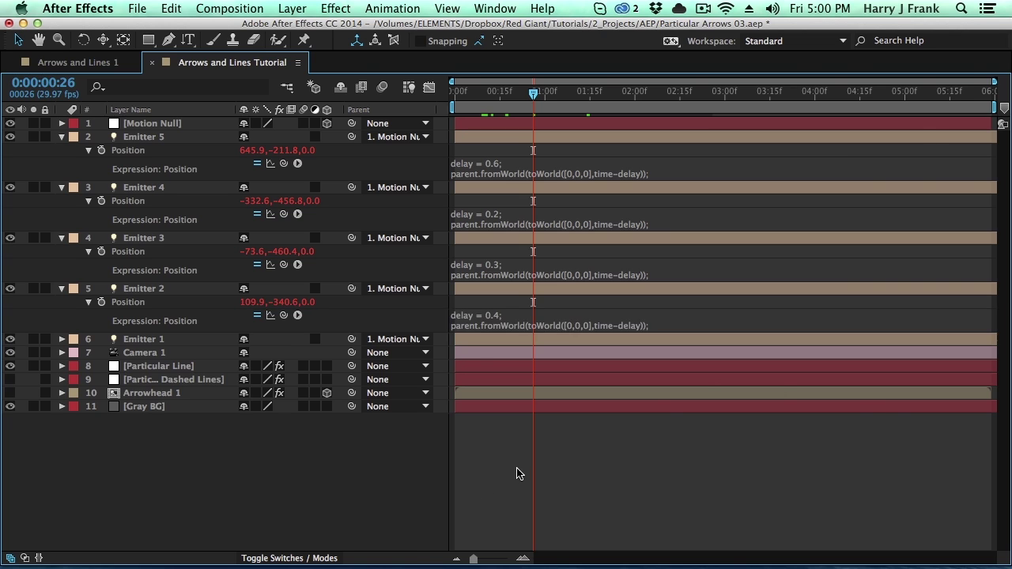
- Restore the normal layout and collapse the properties of Emitters 5, 4, 3 and 2
key("grave")
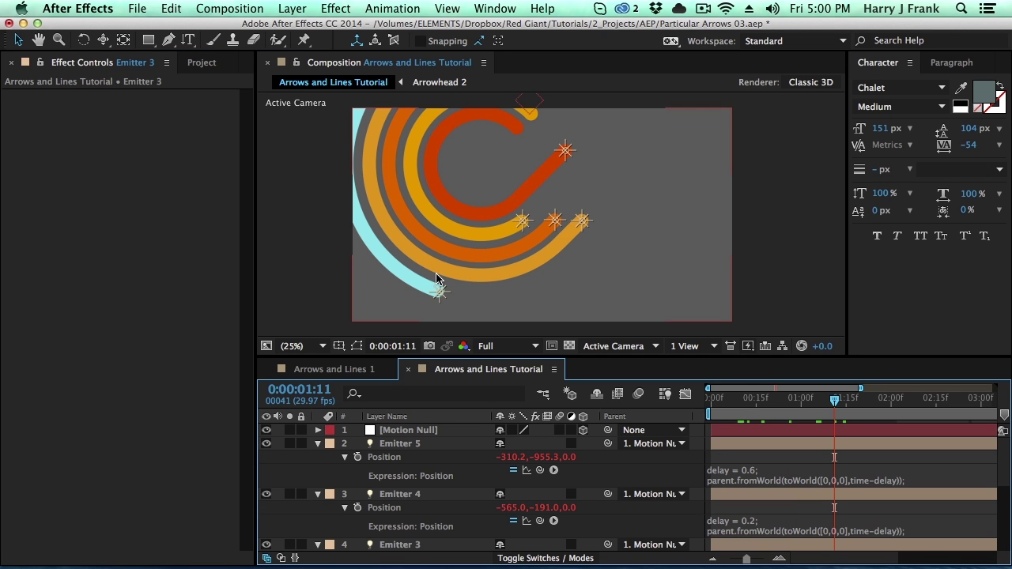
left_click(441, 448)
key("e")
key("e")
left_click(421, 461)
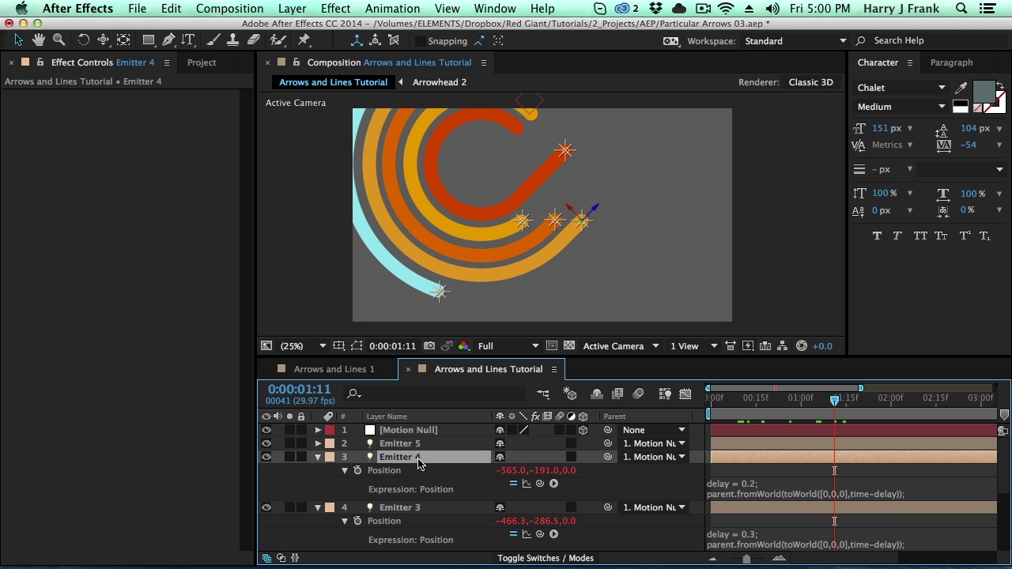
key("e")
key("e")
left_click(419, 475)
key("e")
key("e")
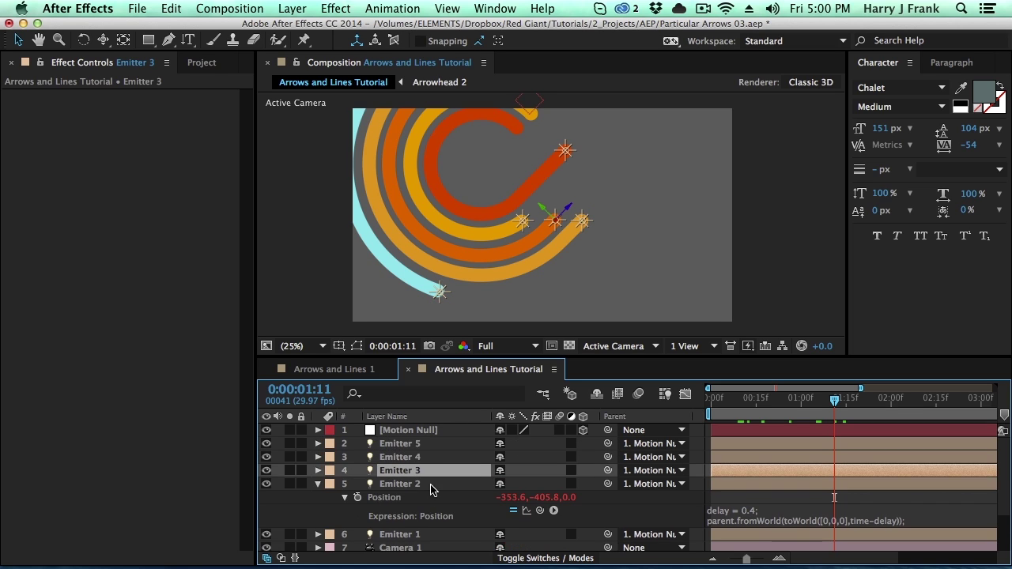
left_click(427, 484)
key("e")
key("e")
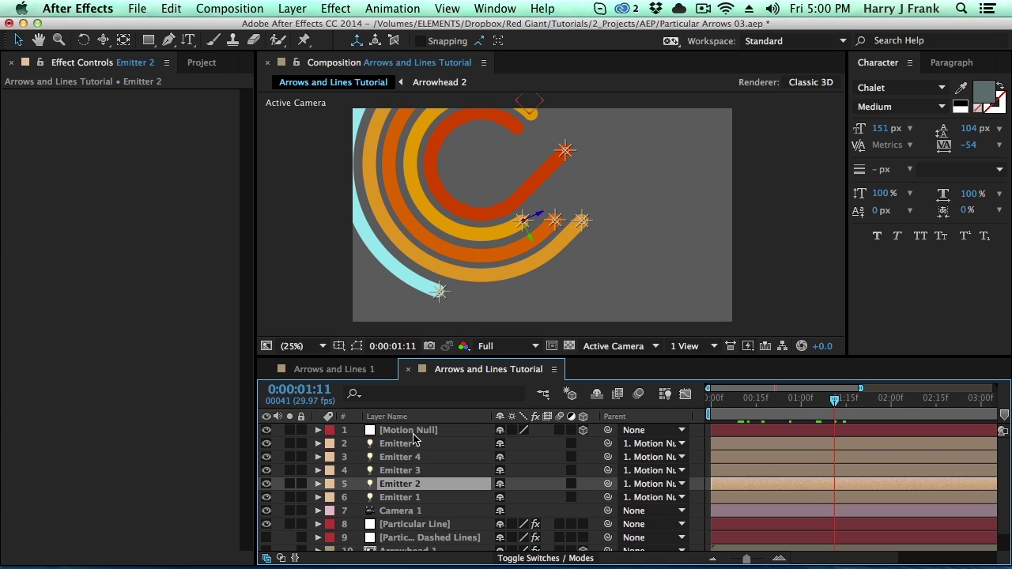
- Select all five emitters in the composition and nudge them slightly up-left
left_click(426, 435)
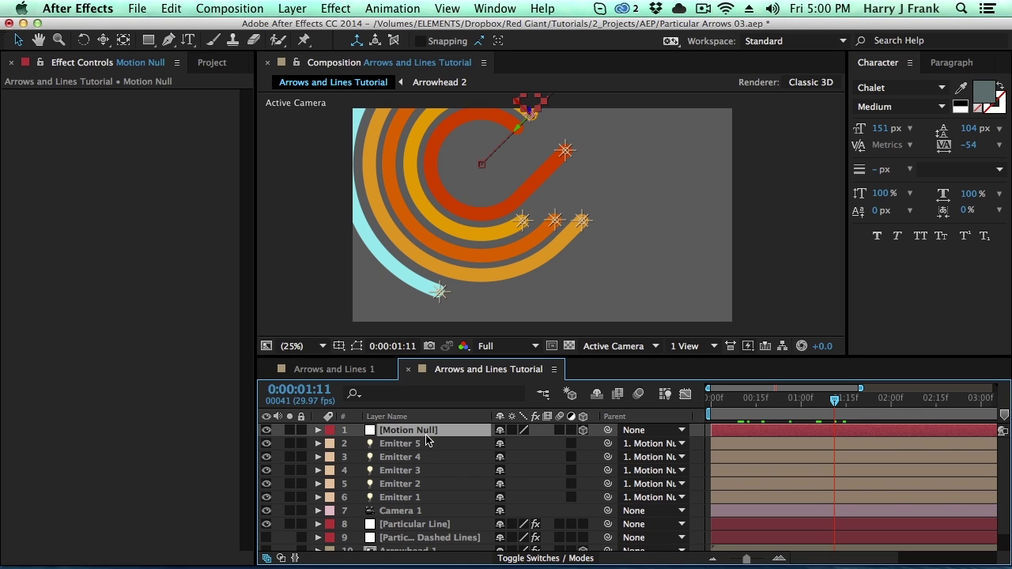
left_click(441, 294)
left_click(524, 222, "shift")
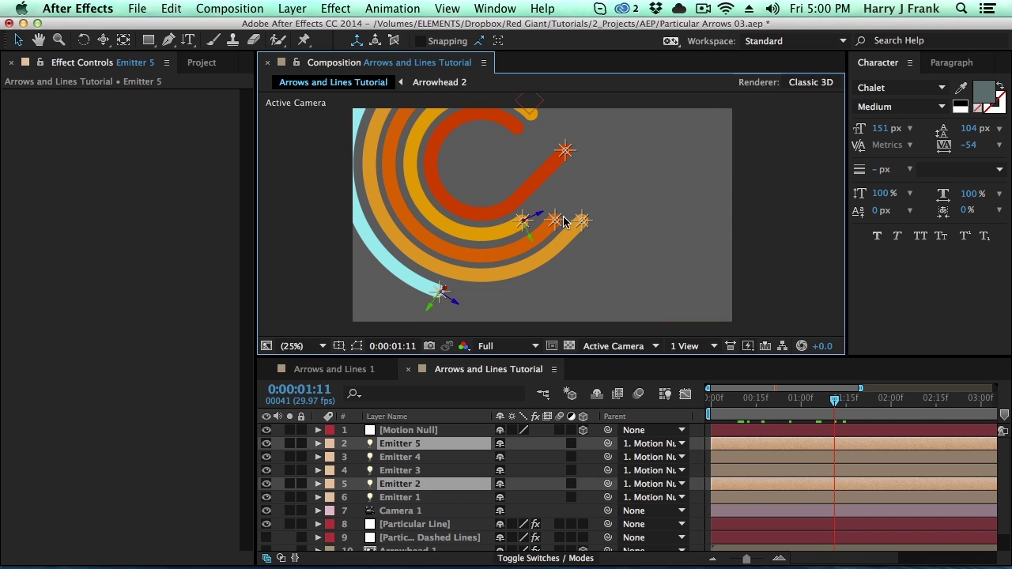
left_click(555, 221, "shift")
left_click(583, 223, "shift")
left_click(567, 152, "shift")
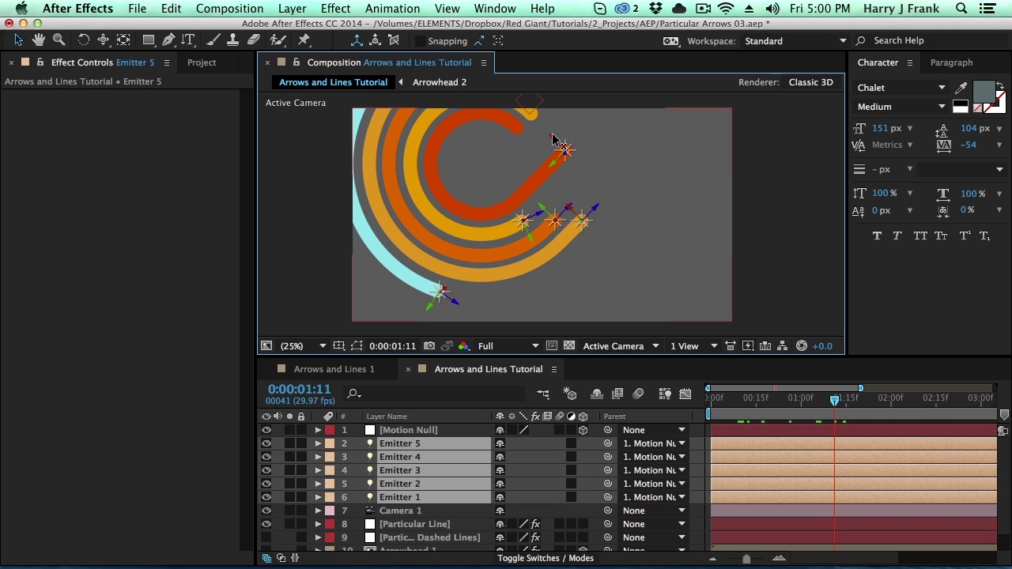
left_click_drag(544, 139, 580, 169)
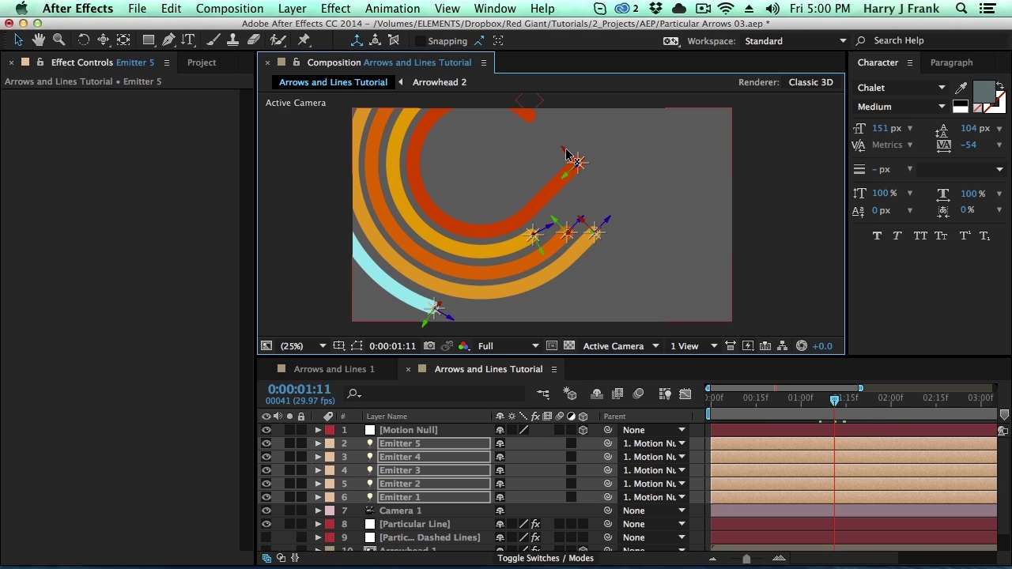
left_click_drag(553, 143, 541, 133)
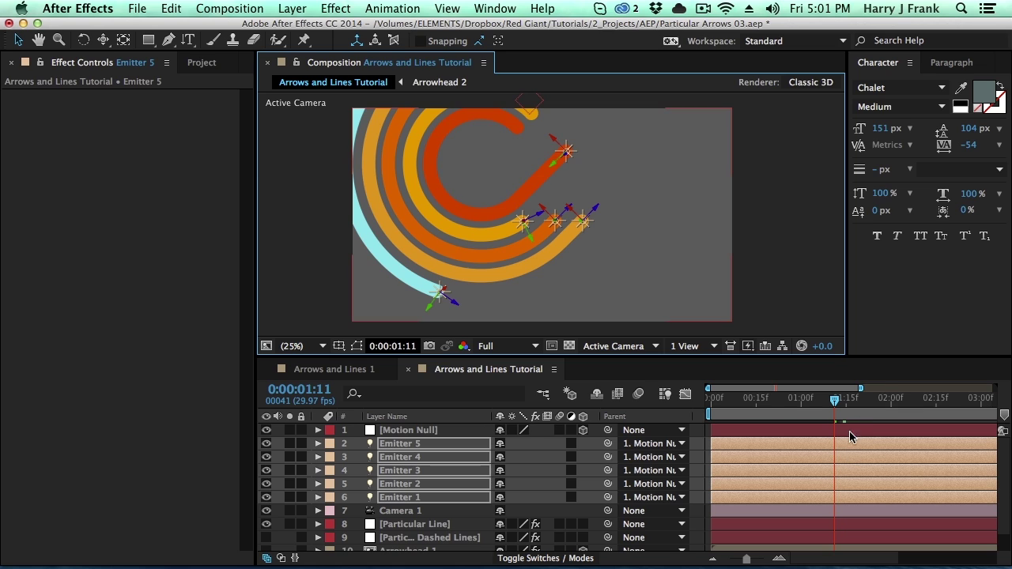
- Show the full six-second duration on the timeline and save the project
left_click_drag(860, 388, 994, 388)
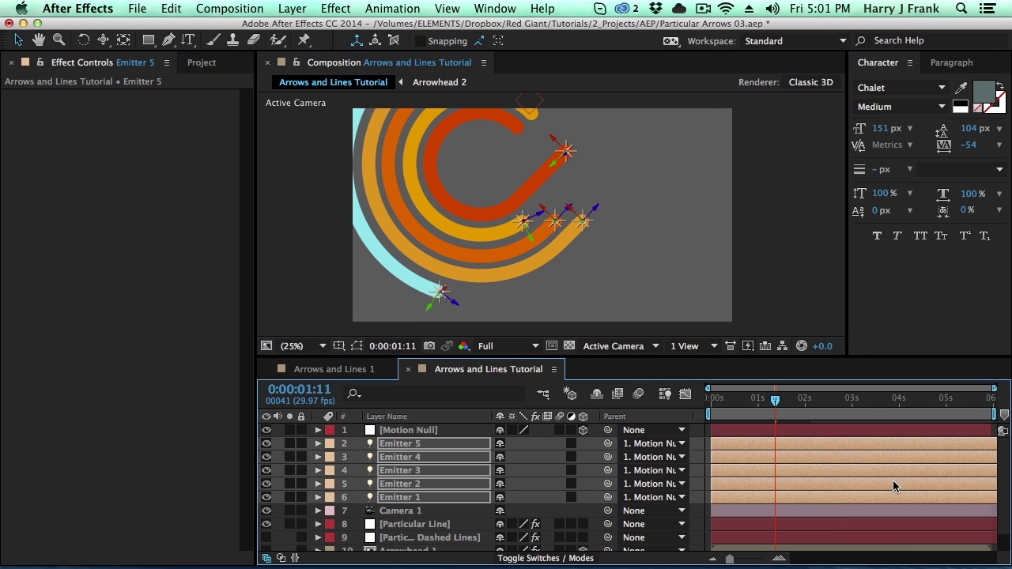
key("super+s")
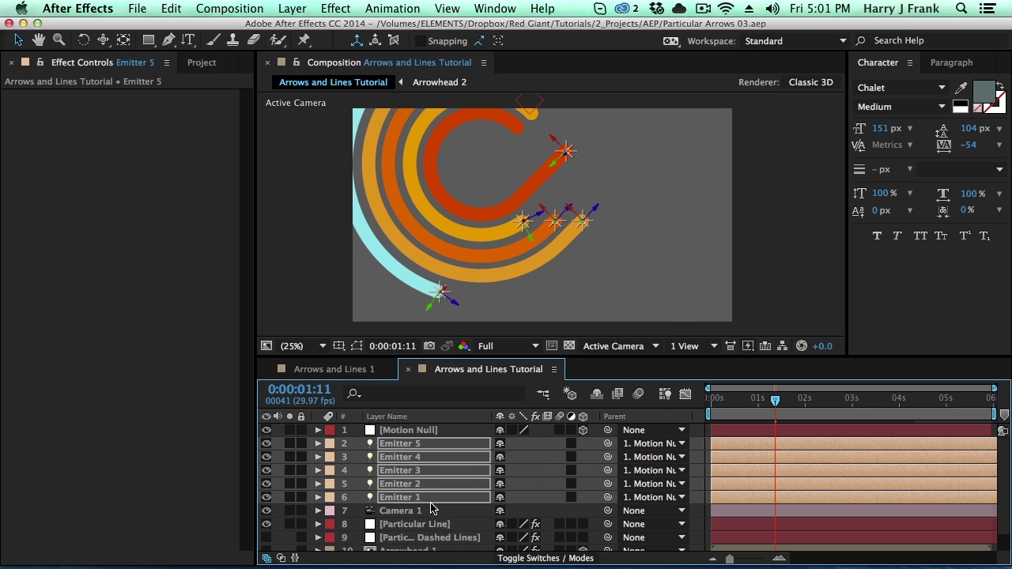
left_click(427, 550)
- Rename the Arrowhead 2 layer to Arrowhead 1 and place it directly above Emitter 1
scroll(440, 410, "down", 1)
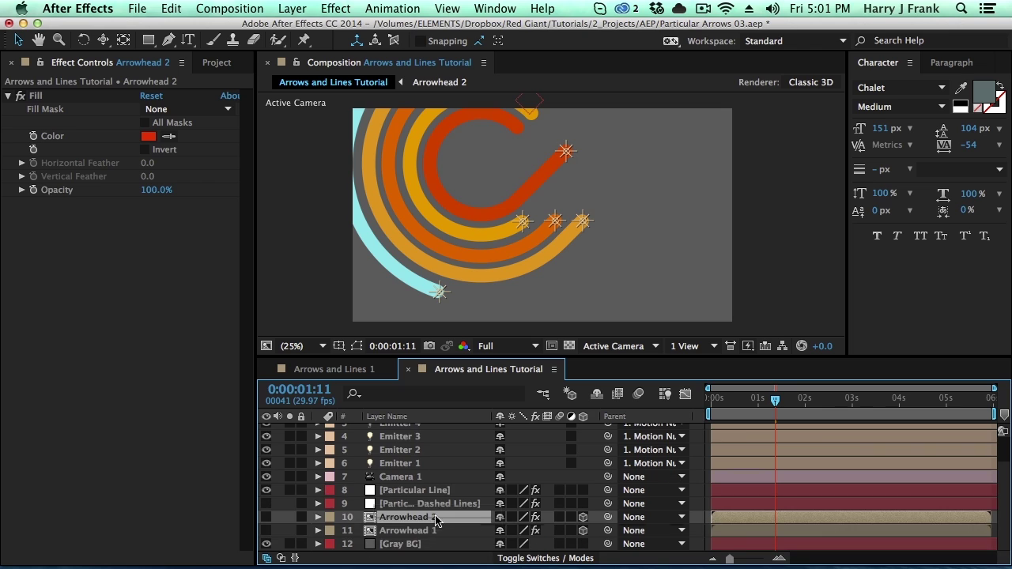
mouse_move(440, 531)
left_mouse_down()
mouse_move(433, 444)
mouse_move(427, 535)
mouse_move(434, 435)
mouse_move(445, 427)
mouse_move(434, 522)
left_mouse_up()
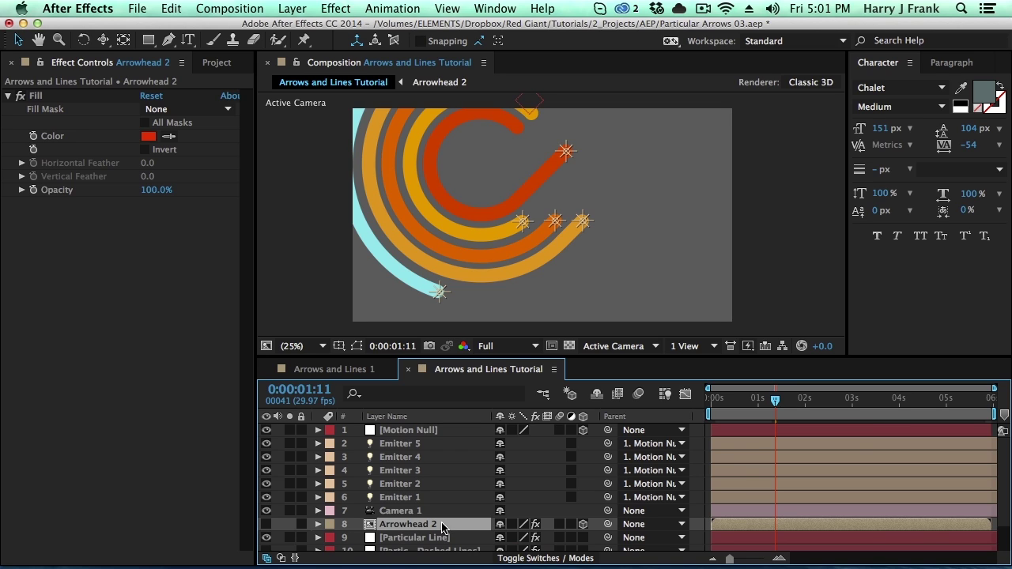
key("Return")
type("1")
key("Return")
left_click_drag(428, 517, 422, 494)
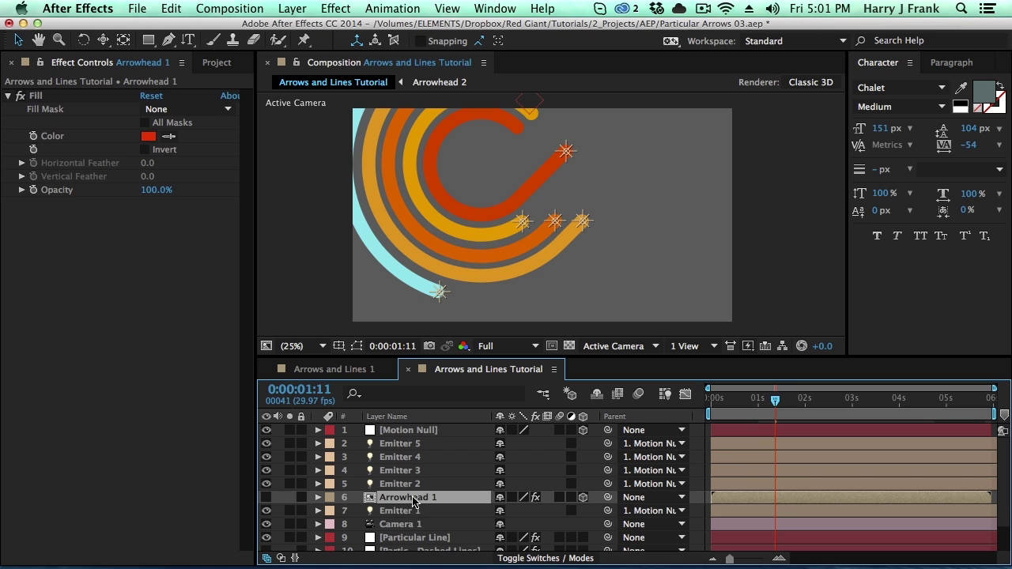
left_click(414, 514, "shift")
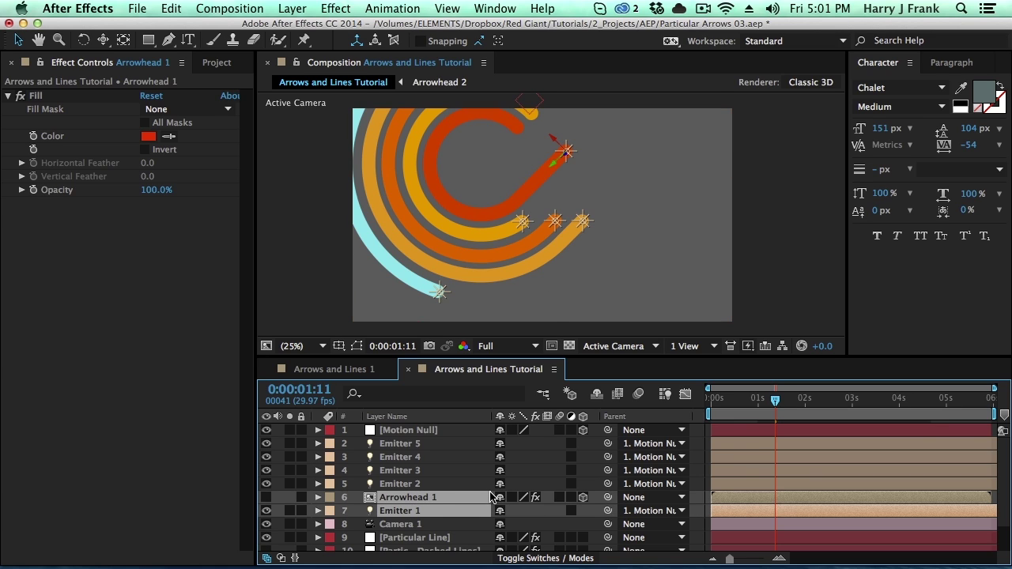
- Parent Arrowhead 1 to Emitter 1 and set Emitter 1 to Orient Along Path
left_click_drag(744, 407, 797, 409)
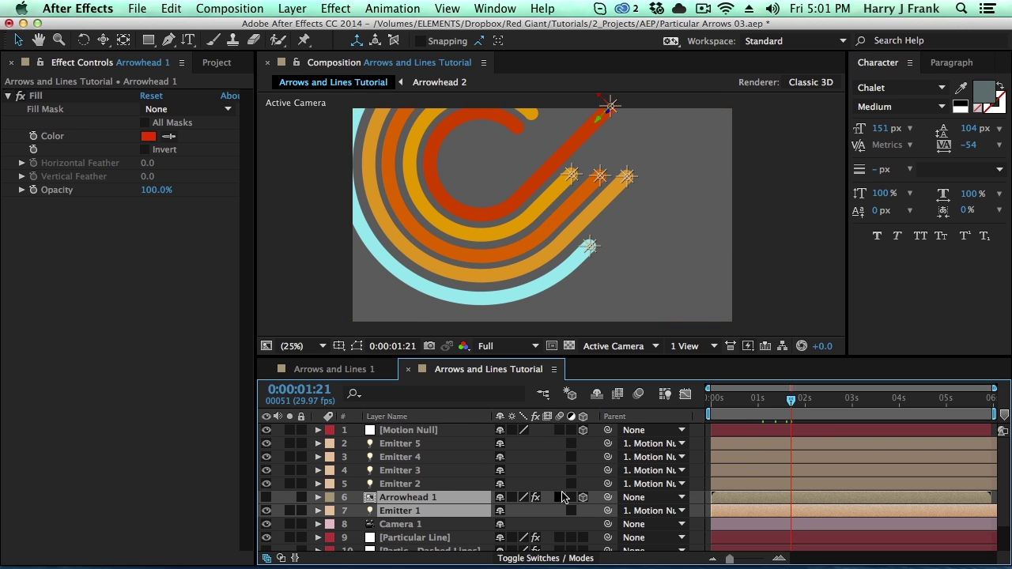
left_click_drag(608, 497, 405, 519)
left_click(417, 509)
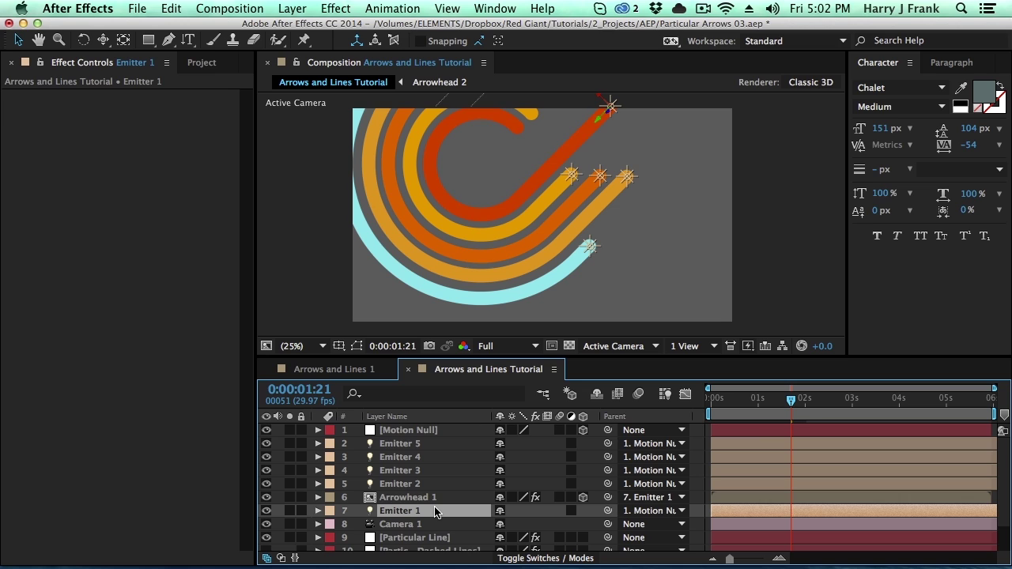
key("super+alt+o")
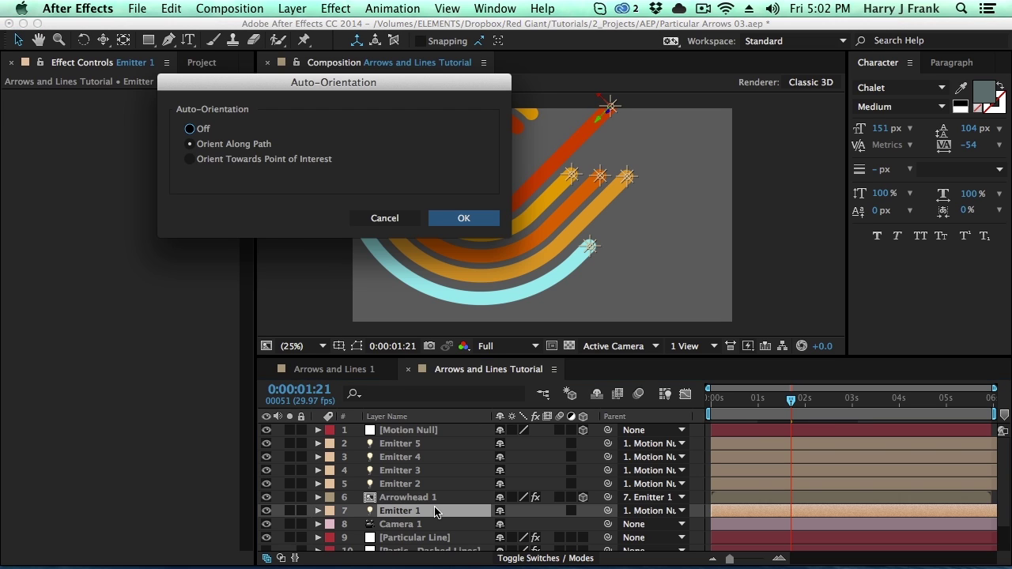
left_click(221, 148)
key("Return")
- Shift-pick-whip Arrowhead 1 onto Emitter 1 at frame 0:00:01:05 and scrub to check it follows
left_click(744, 404)
left_click_drag(744, 407, 765, 407)
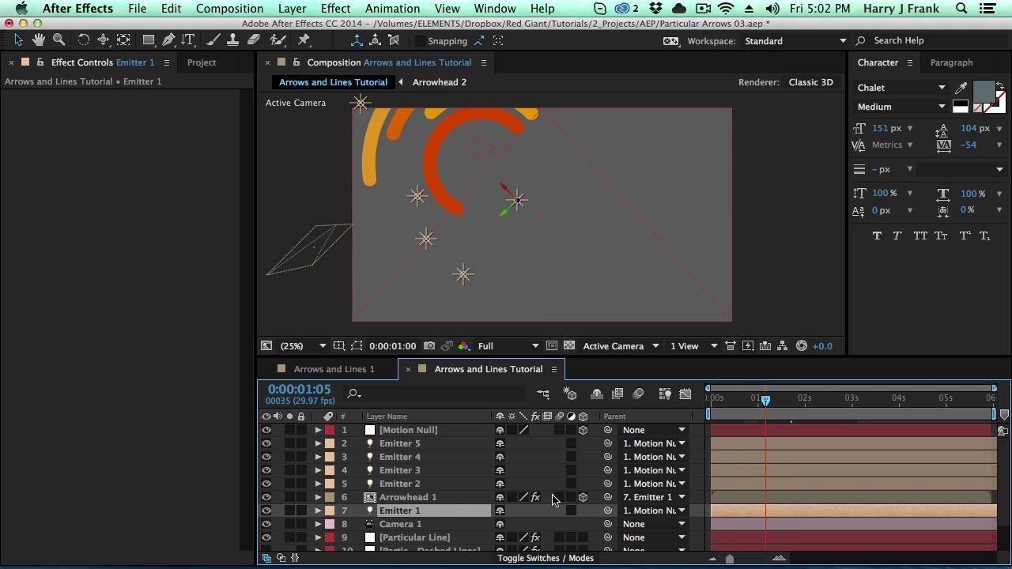
left_click(435, 497)
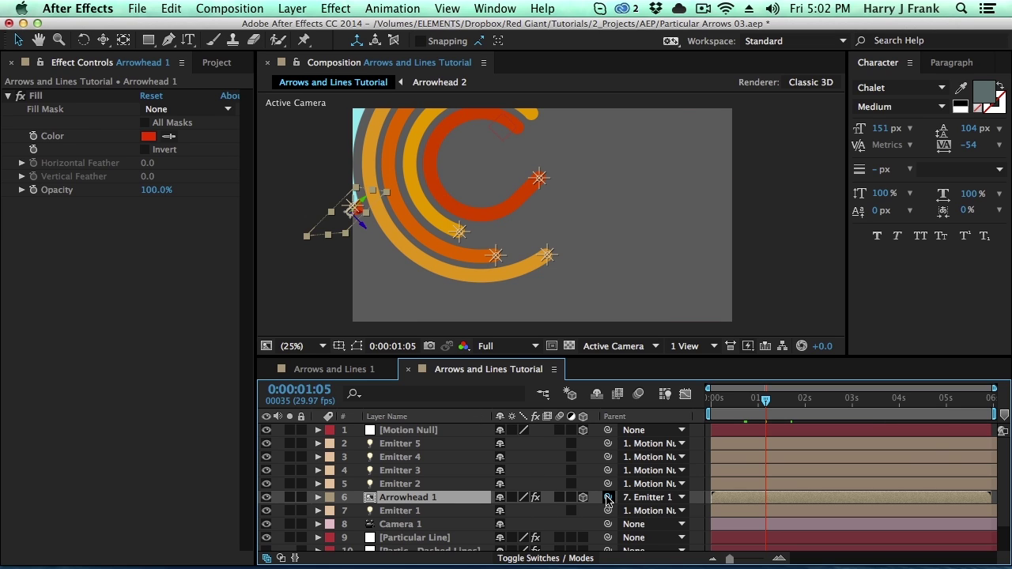
left_click_drag(609, 497, 462, 512)
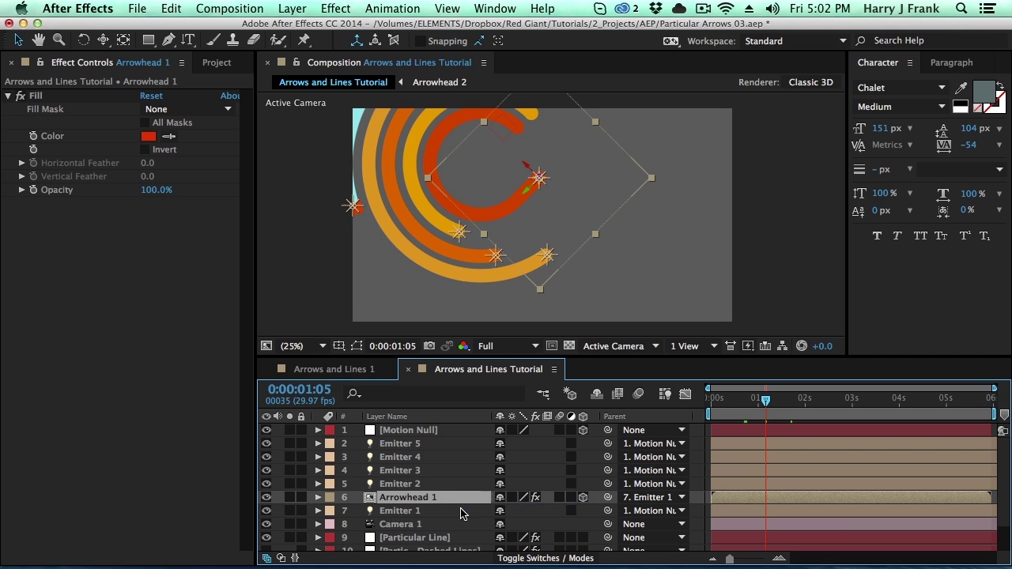
left_click_drag(764, 414, 785, 418)
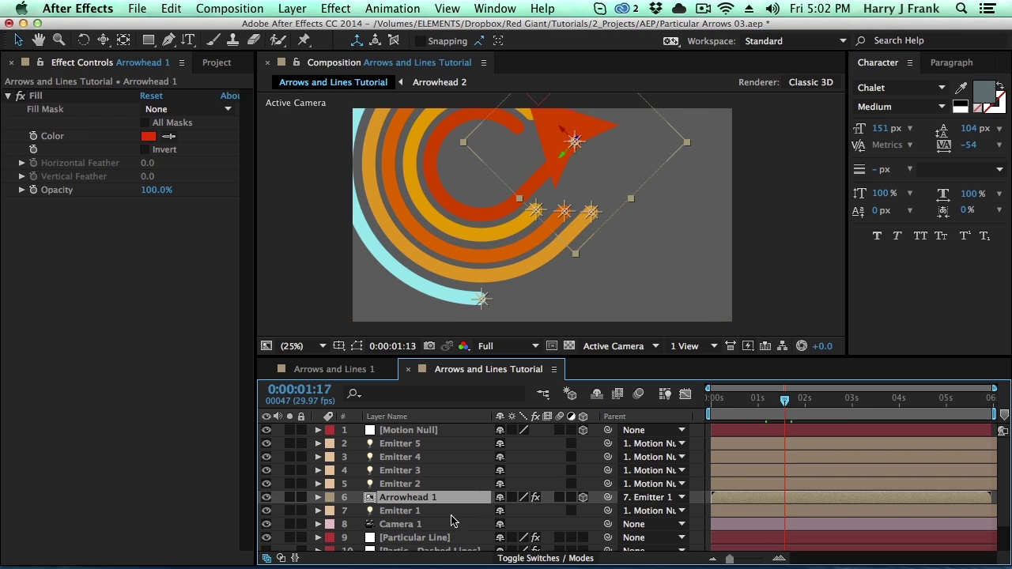
- Scale Arrowhead 1 to 35%, after first trying 30%
key("s")
left_click(523, 511)
type("30")
key("Return")
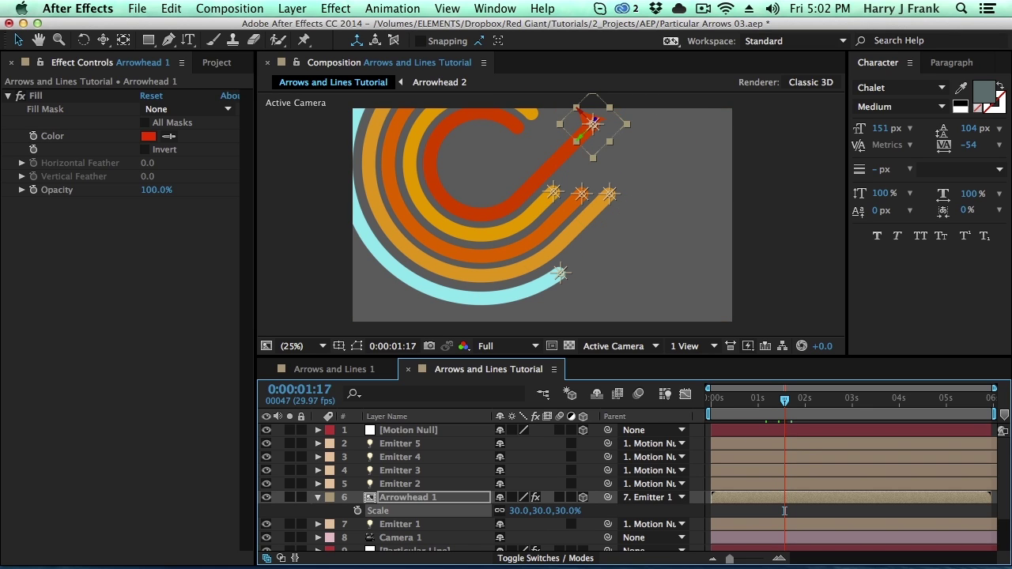
left_click(511, 511)
type("35")
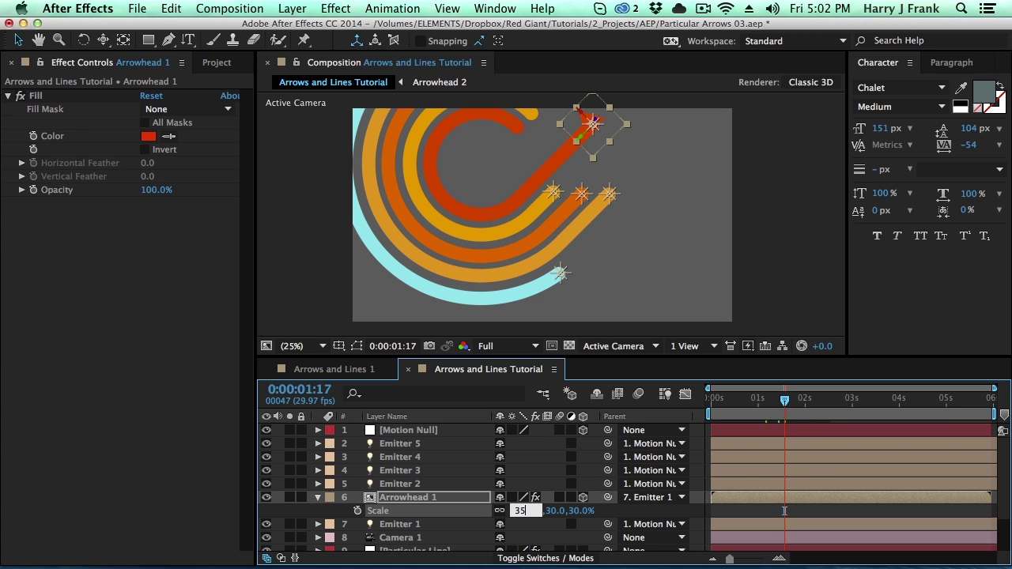
key("Return")
left_click_drag(741, 400, 771, 405)
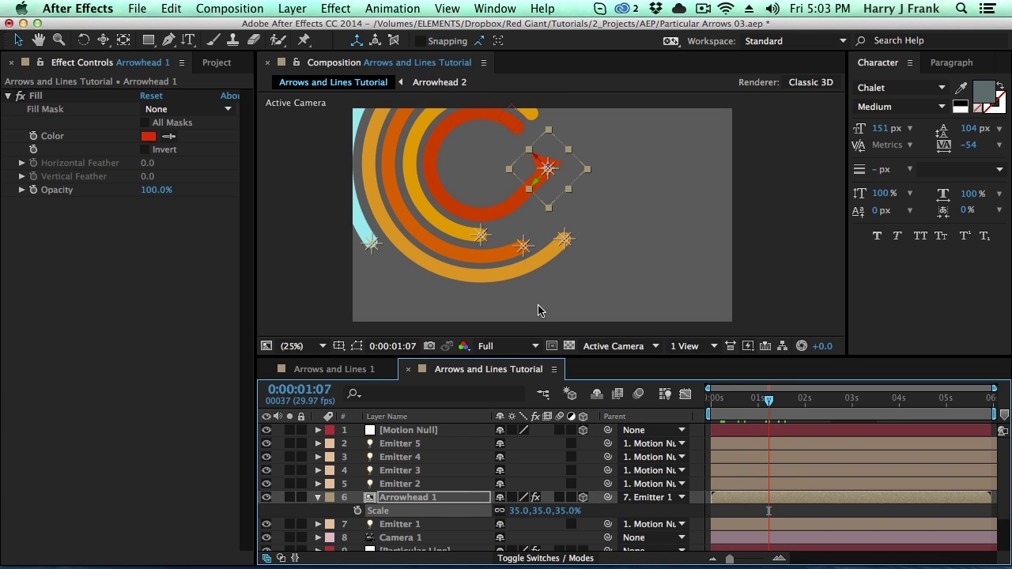
- Rotate Arrowhead 1's Orientation to point along the red line, with Orientation Y set to 0
key("r")
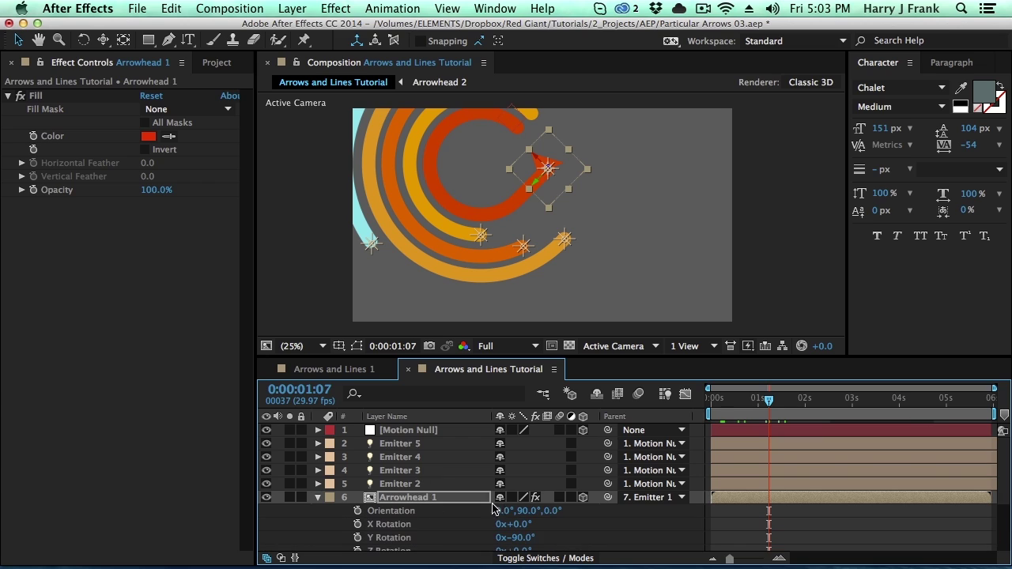
scroll(542, 525, "down", 1)
key("w")
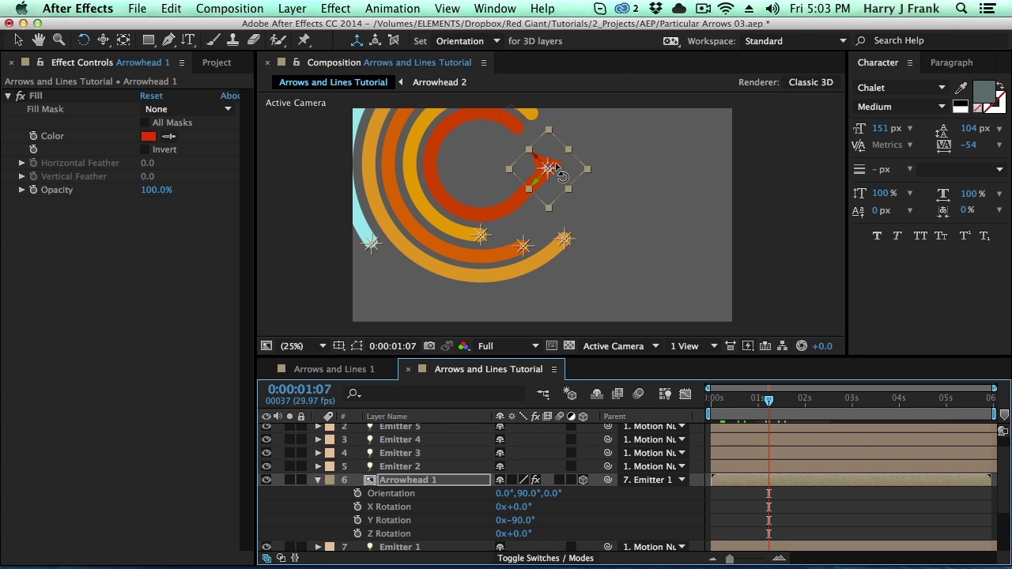
left_click_drag(548, 168, 530, 162)
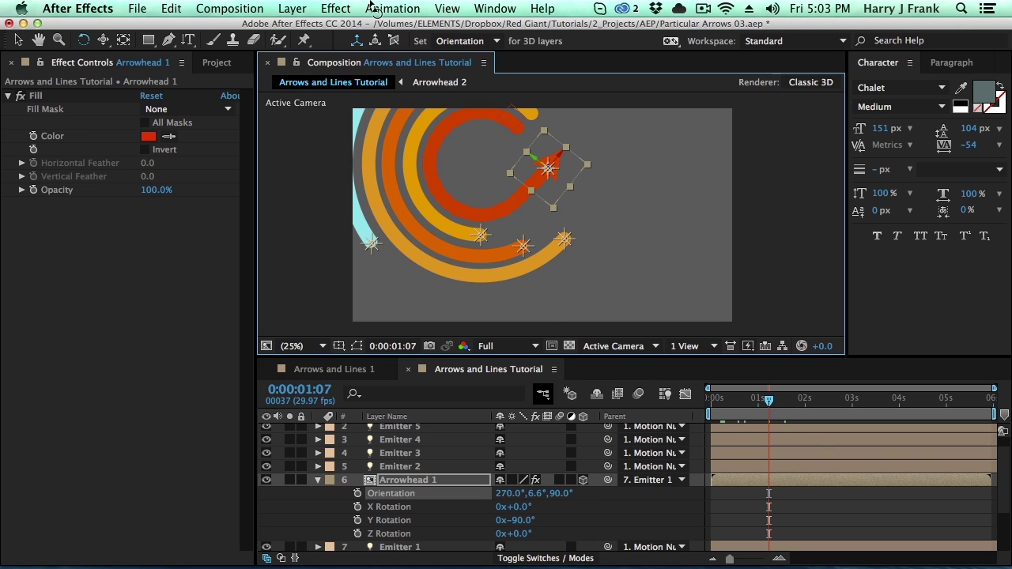
left_click(459, 41)
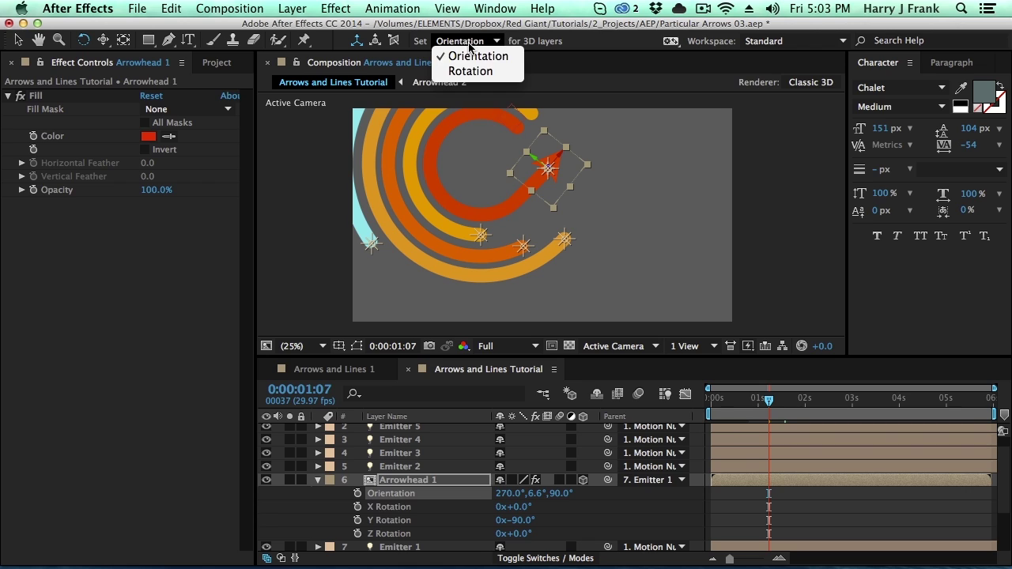
left_click(478, 56)
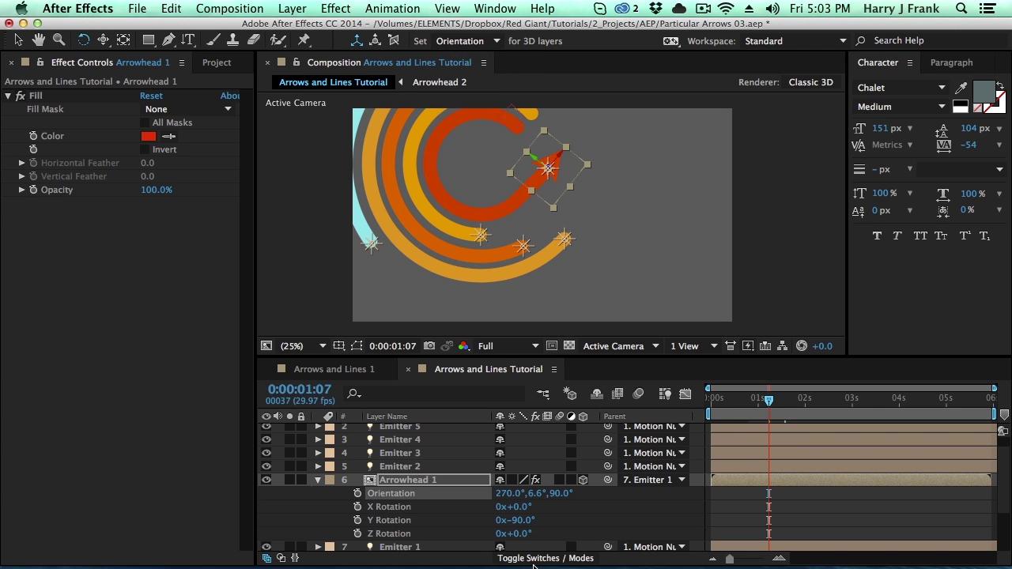
left_click(532, 495)
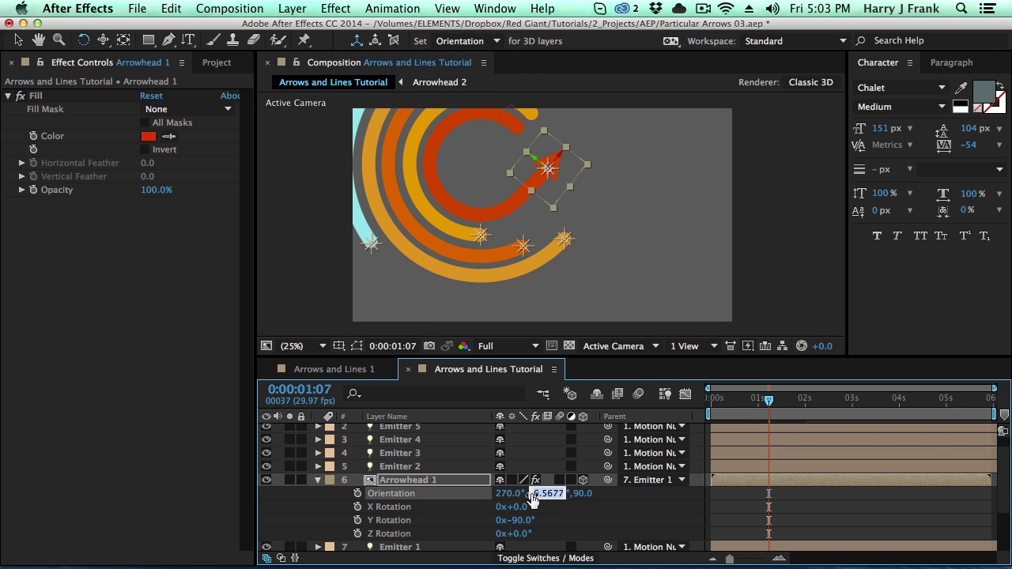
type("0")
key("Return")
left_click(721, 405)
left_click_drag(721, 410, 780, 408)
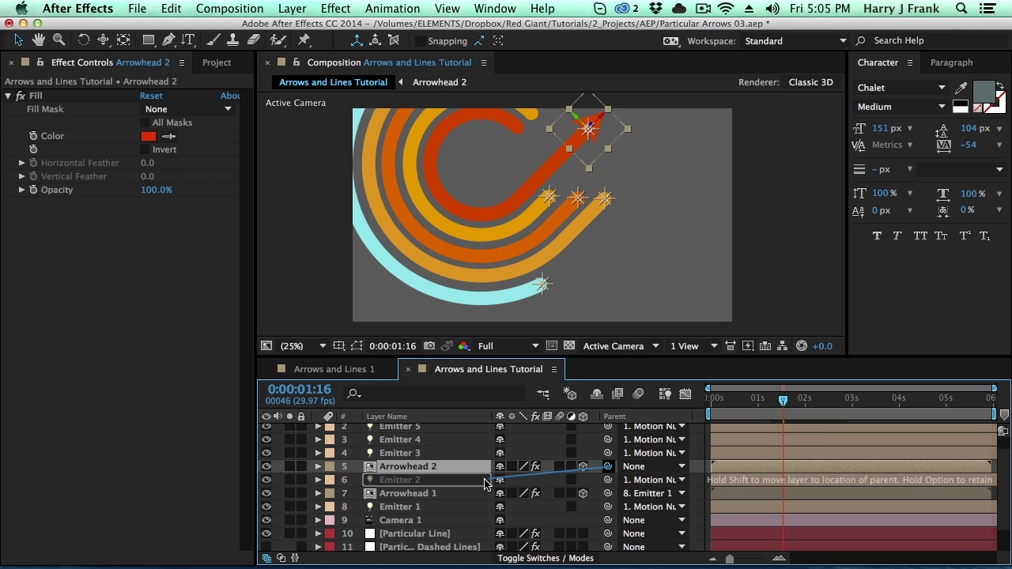
- Set Emitter 2's Auto-Orient to Orient Along Path
key("space")
key("space")
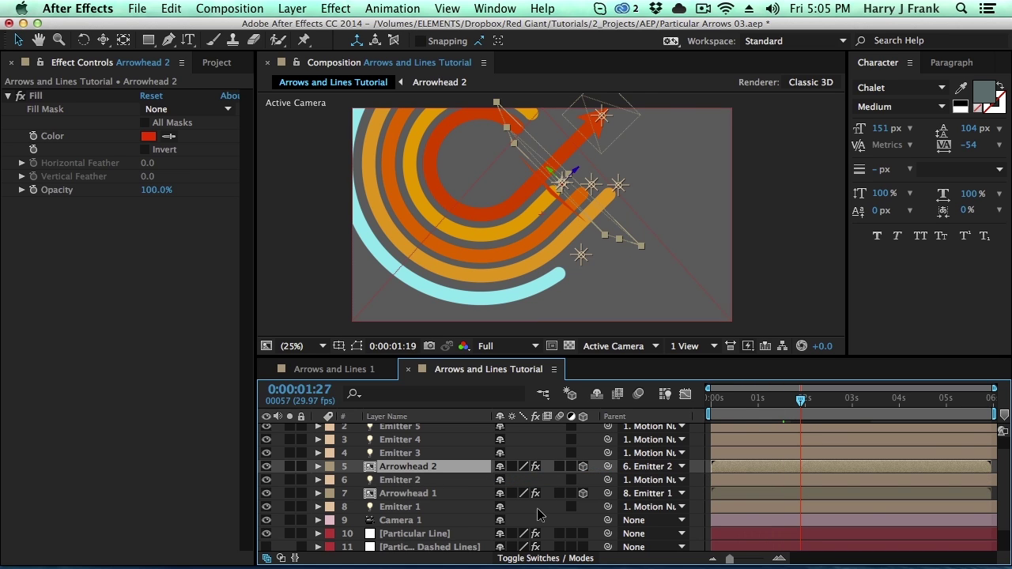
key("super+alt+o")
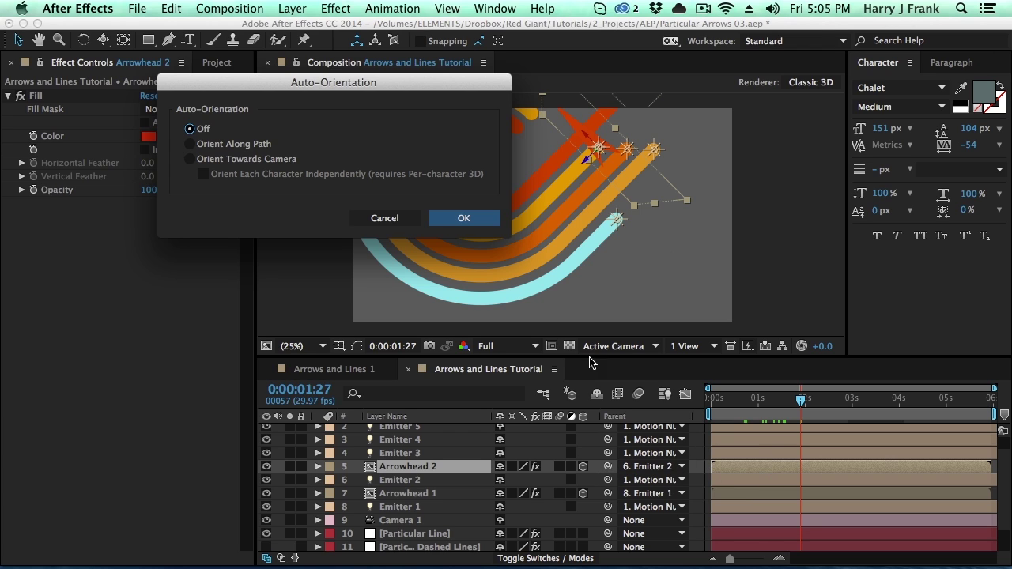
left_click(190, 144)
key("Return")
left_click(431, 480)
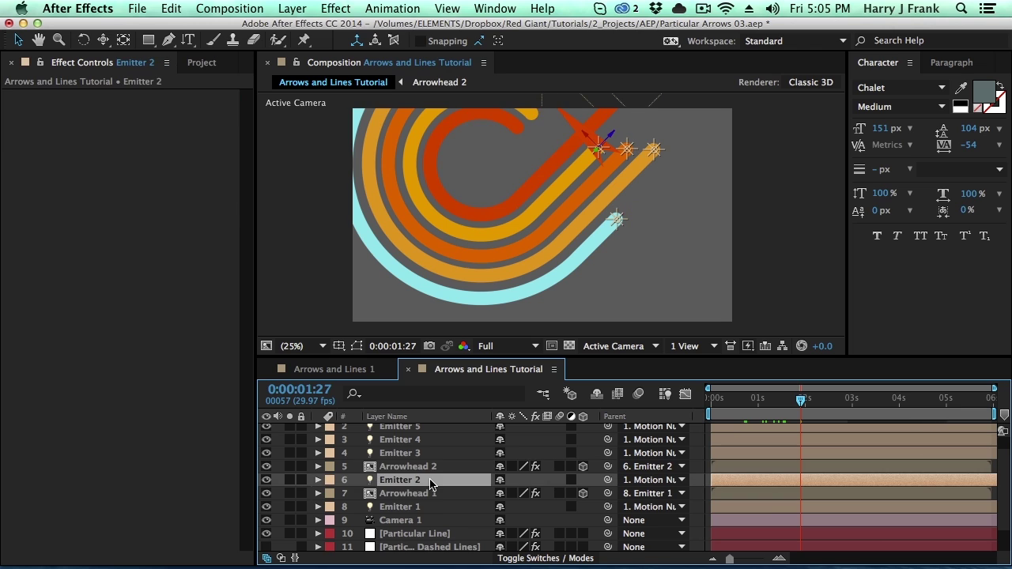
key("super+alt+o")
key("Return")
- Rotate Arrowhead 2's Orientation to point along its trail, with Orientation Y set to 0
left_click(435, 468)
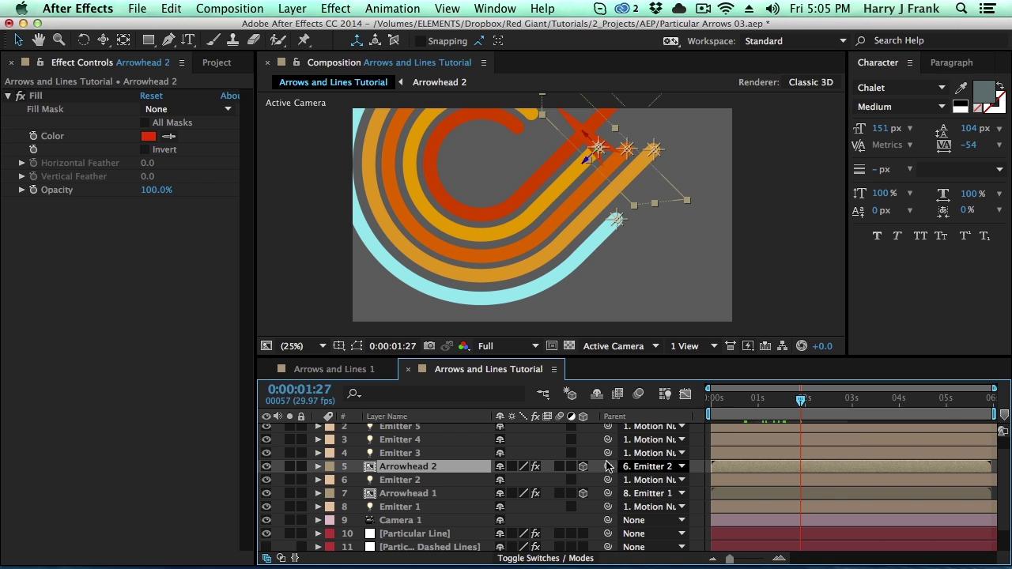
key("r")
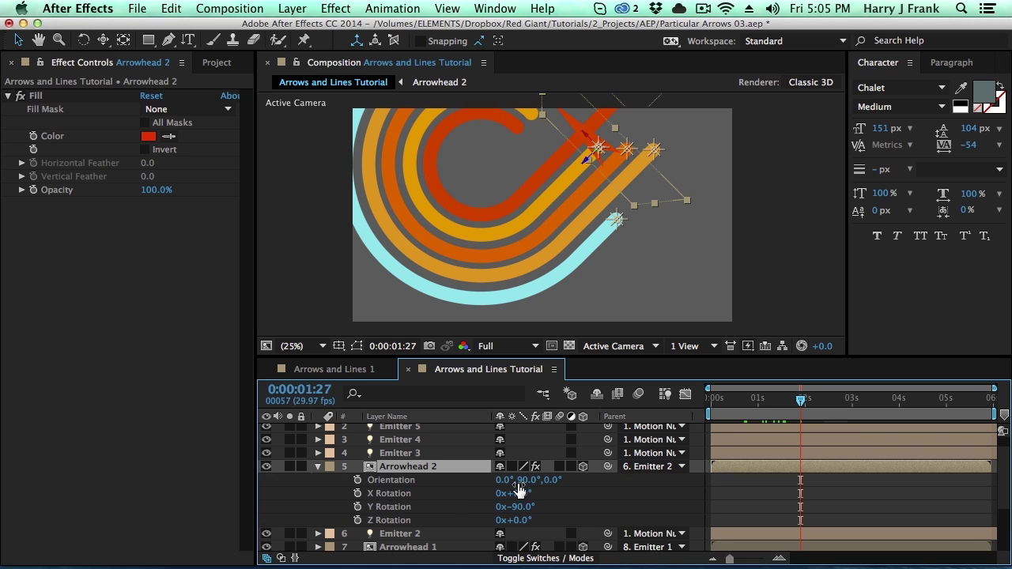
key("w")
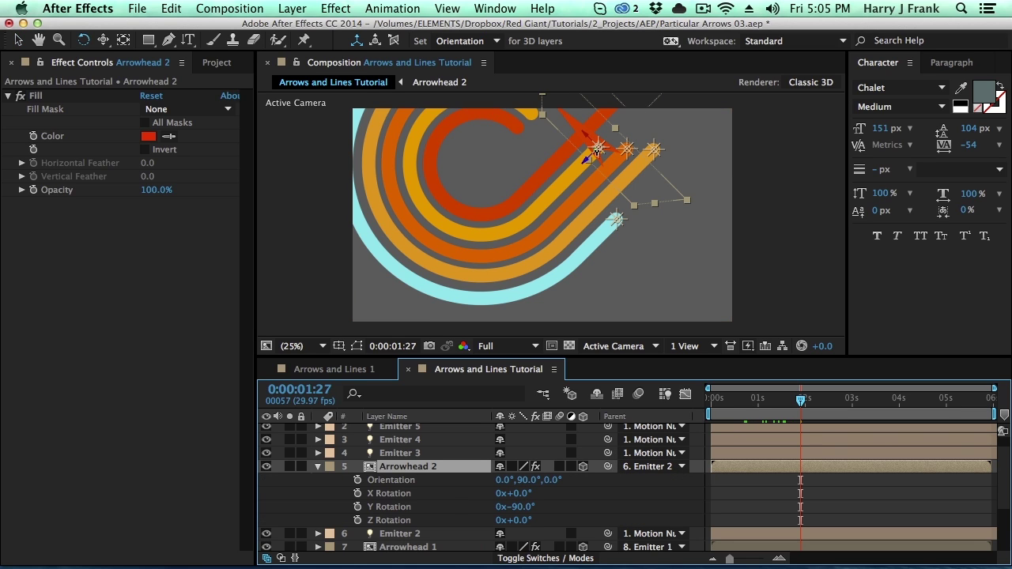
left_click_drag(585, 162, 602, 167)
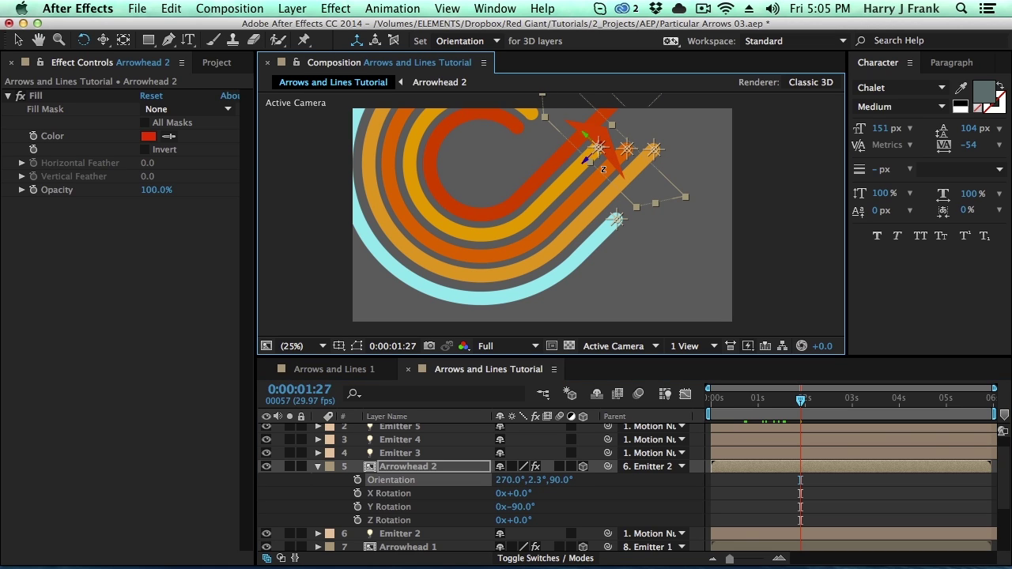
left_click(538, 480)
type("0")
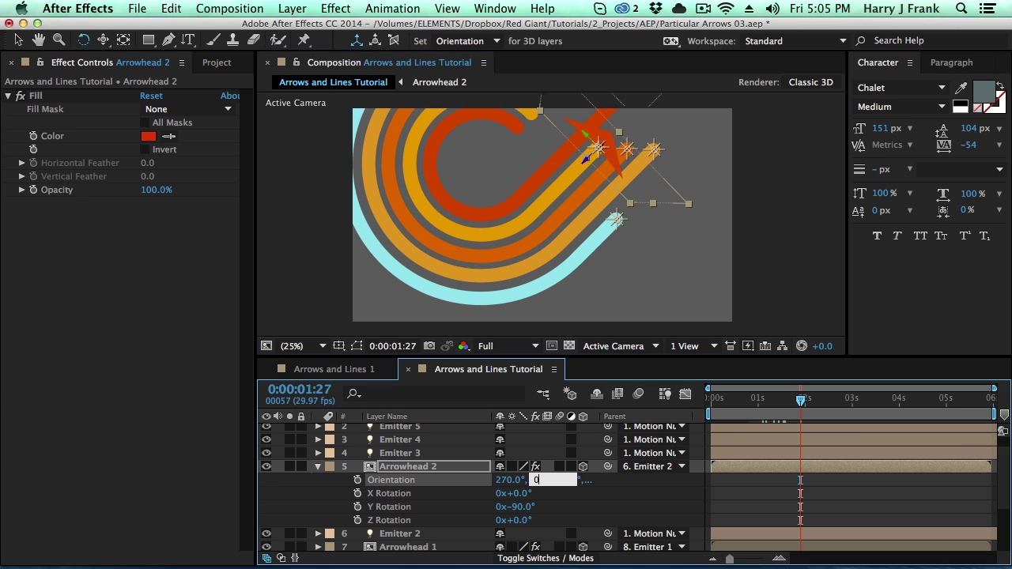
key("Return")
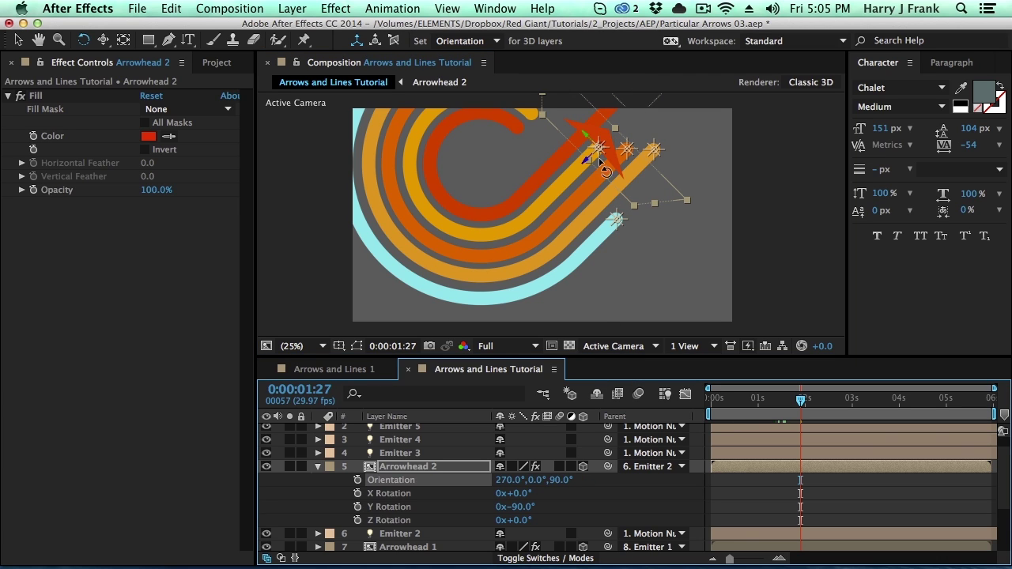
left_click_drag(587, 136, 607, 127)
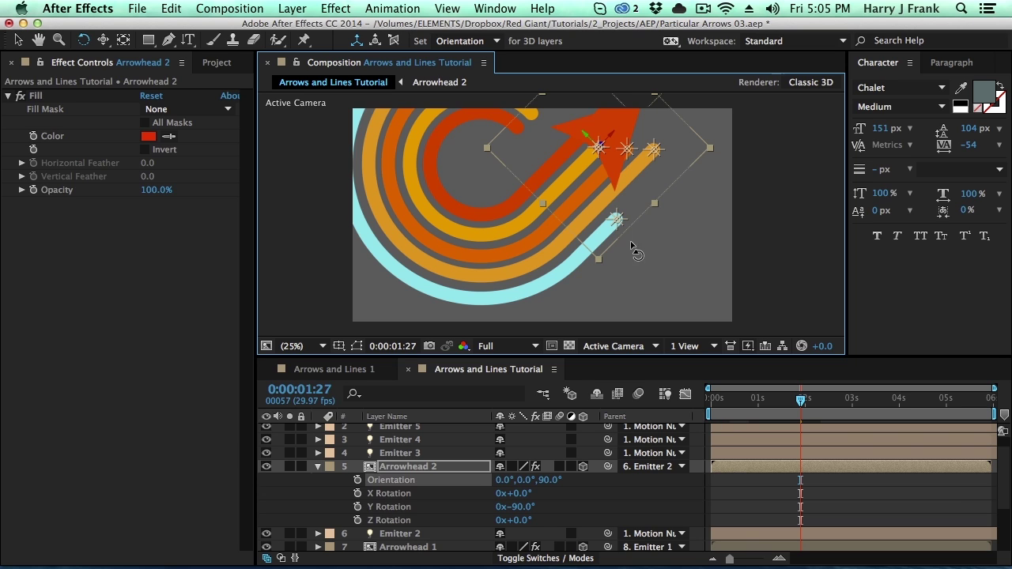
- Scale Arrowhead 2 to 35% and scrub to frame 0:00:01:07 to check it
key("s")
left_click(518, 480)
type("35")
key("Return")
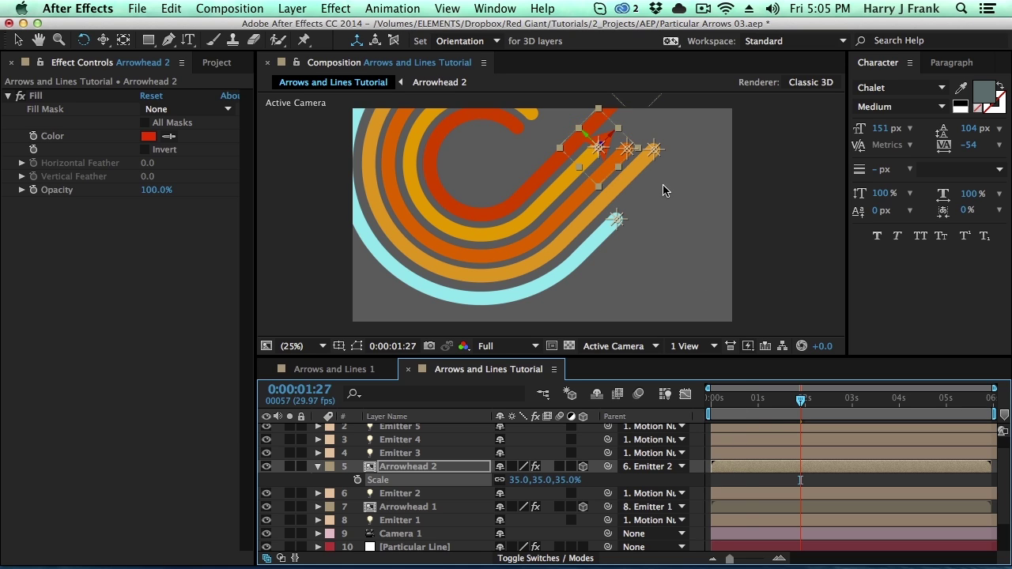
left_click(751, 402)
left_click_drag(757, 409, 757, 414)
key("Page_Down")
key("Page_Down")
key("Page_Down")
key("Page_Down")
key("Page_Down")
key("Page_Down")
key("Page_Down")
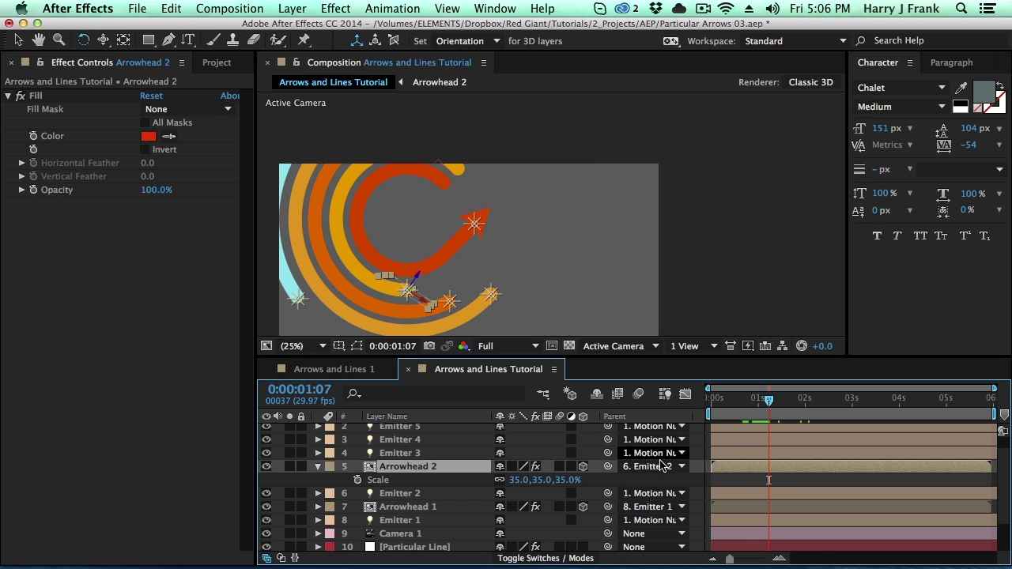
- Leave Emitter 2's parent as Motion Null, then open Arrowhead 2's Parent list to choose None
left_click(456, 507)
left_click(456, 493)
left_click(660, 493)
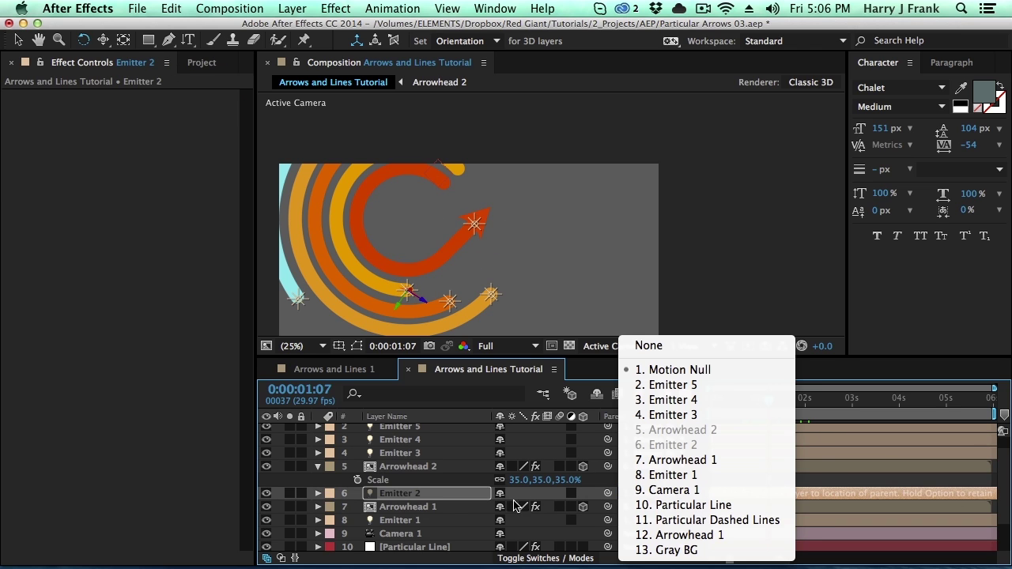
left_click(499, 563)
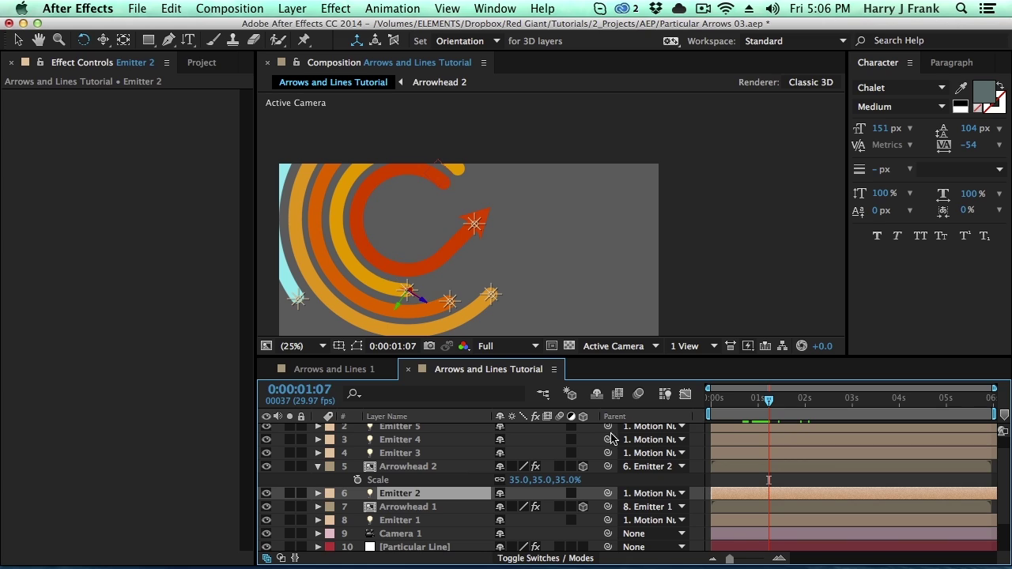
left_click(424, 468)
left_click(650, 467)
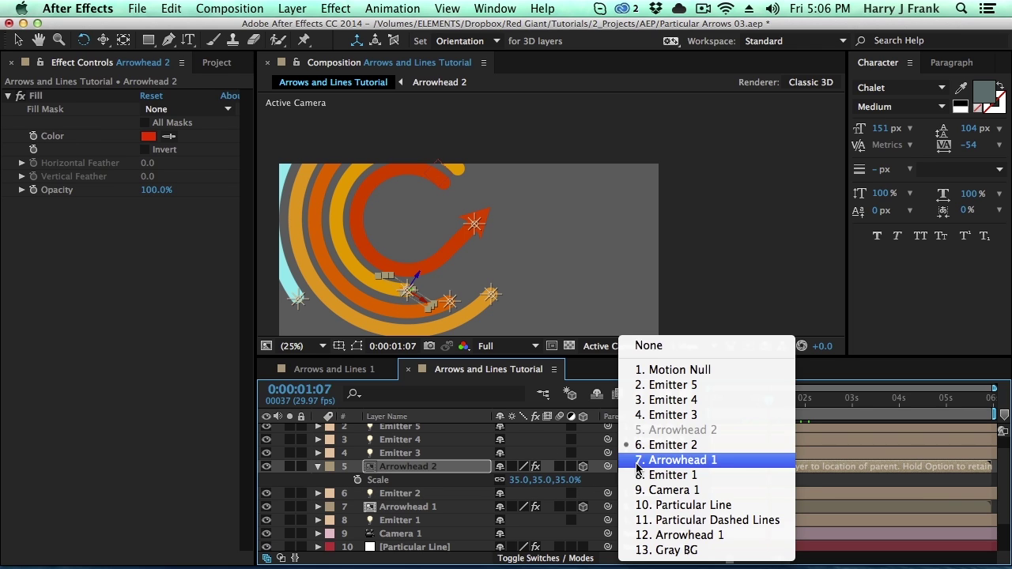
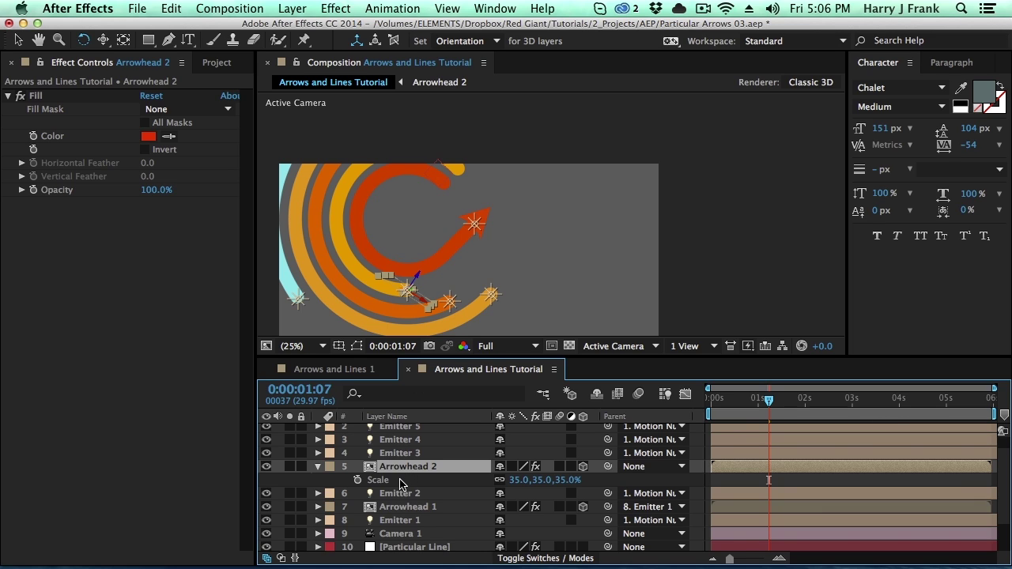
- Show Position for Arrowhead 2 and Emitter 2, then add a default expression to Arrowhead 2's Position
key("p")
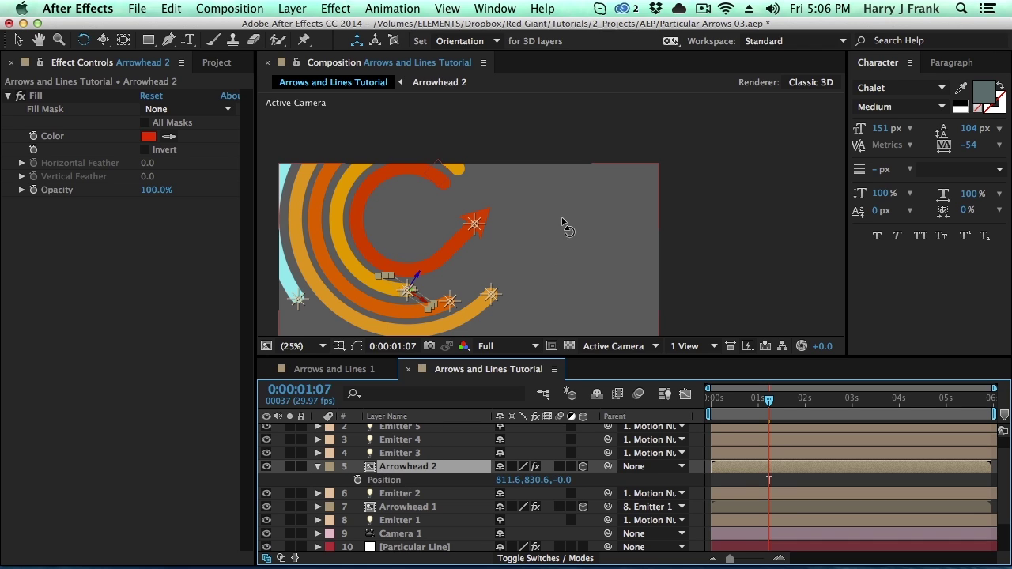
key("space")
left_click_drag(566, 212, 641, 130)
key("w")
left_click(390, 468)
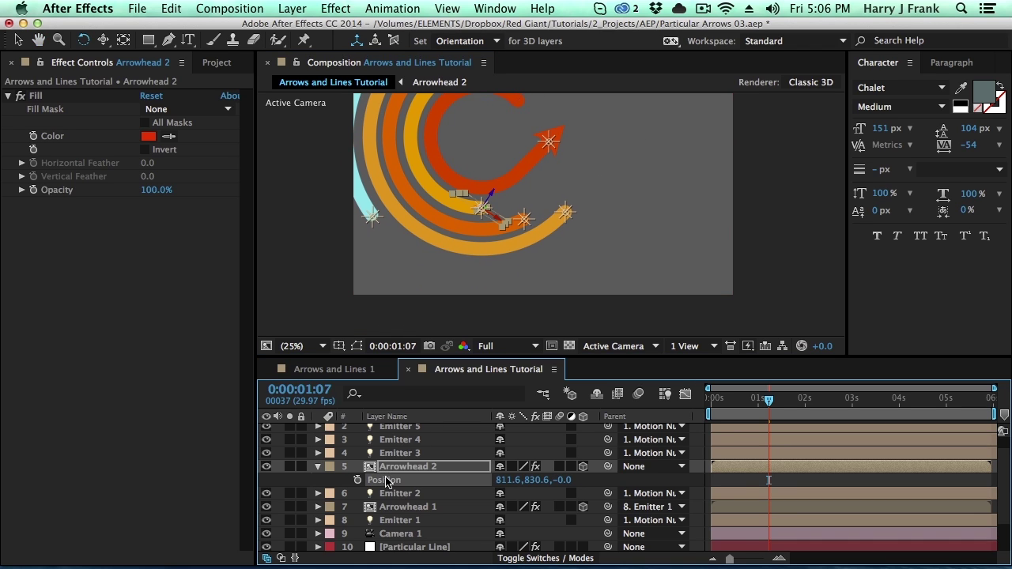
left_click(413, 494)
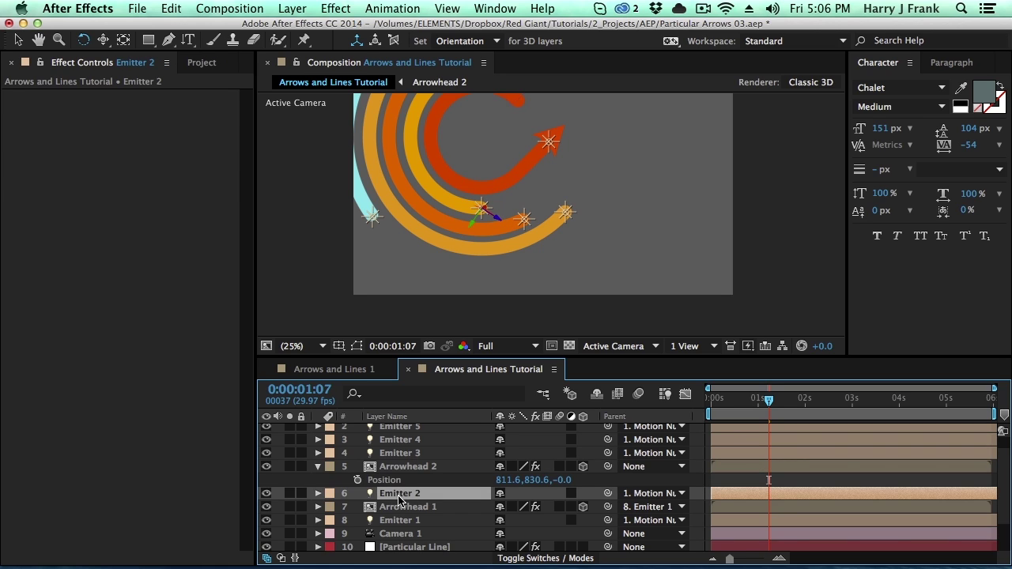
key("p")
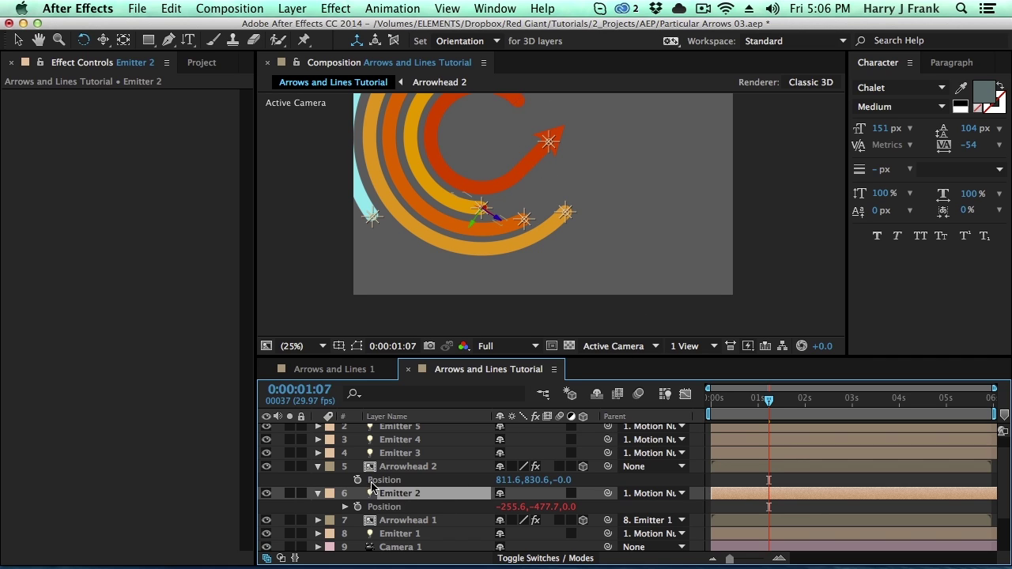
left_click(393, 471)
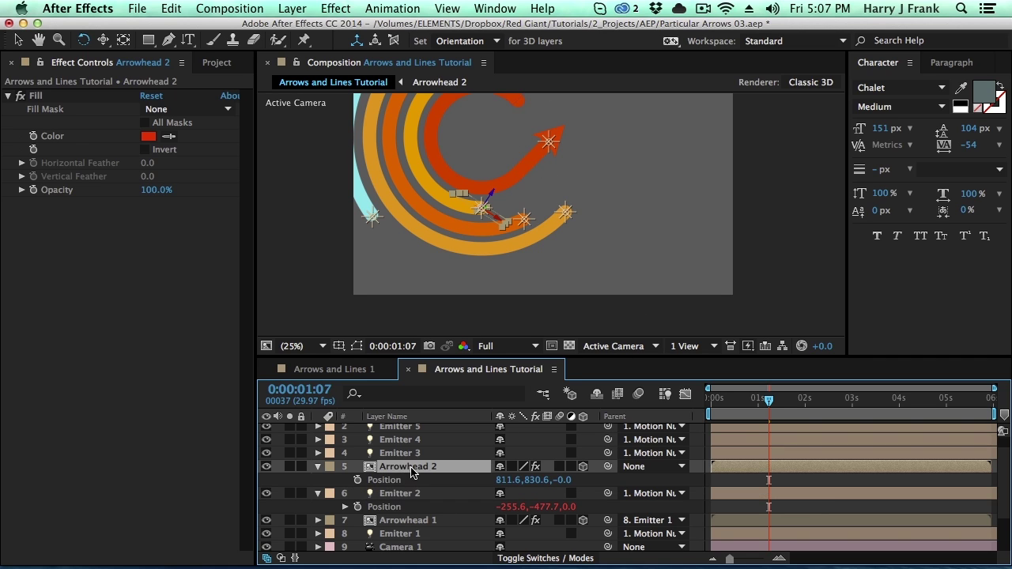
left_click(357, 481, "alt")
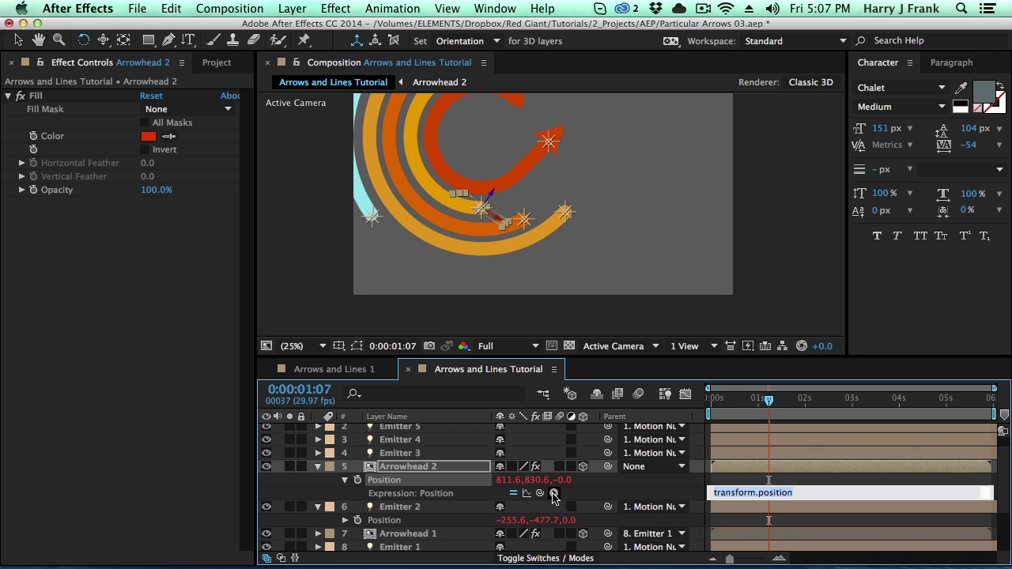
- Pickwhip Arrowhead 2's Position expression to Emitter 2's Position
left_click_drag(540, 493, 409, 523)
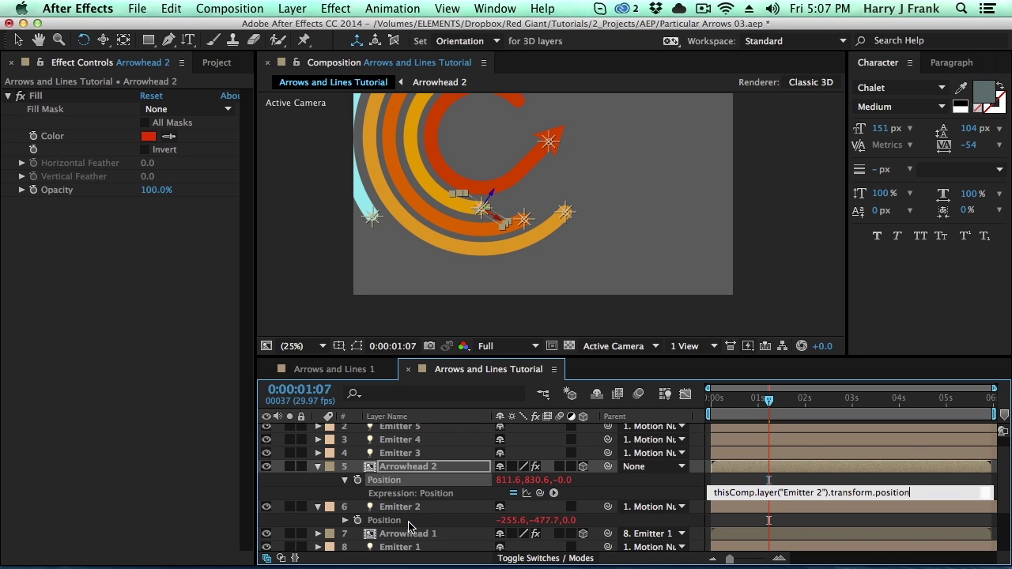
left_click(303, 488)
left_click(776, 400)
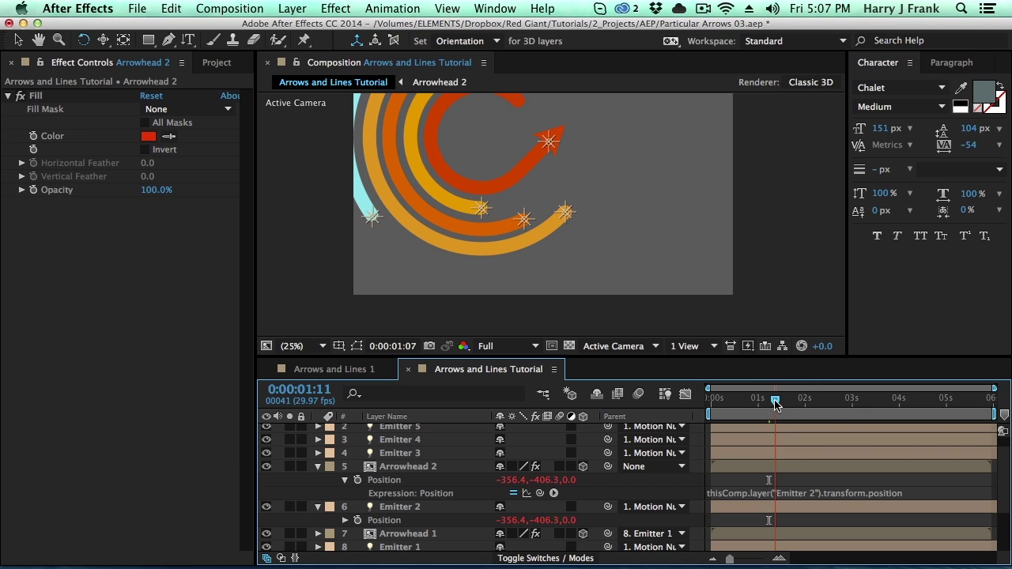
left_click(405, 508)
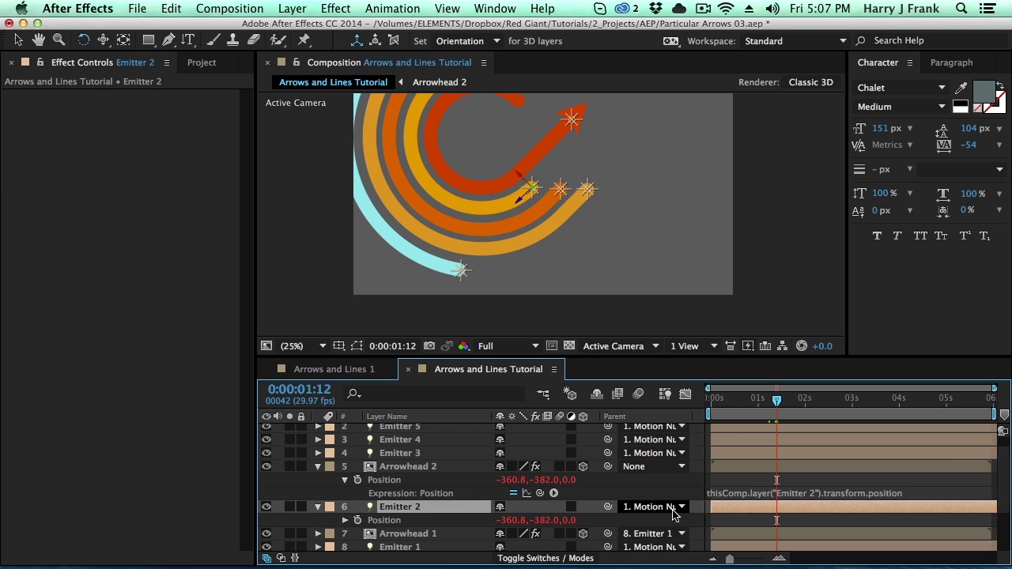
key("super+shift+a")
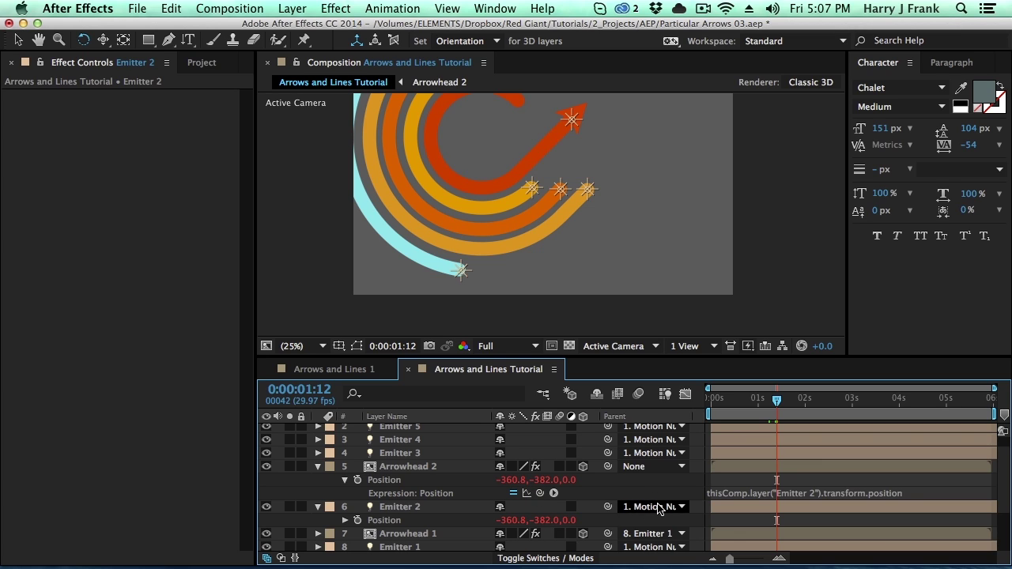
- Replace transform.position with toWorld([0,0,0]) so the arrowhead reads 916.8,575.6,0.0
left_click(814, 493)
left_click(831, 492)
left_click_drag(831, 493, 909, 492)
type("toWorld([0,0,0")
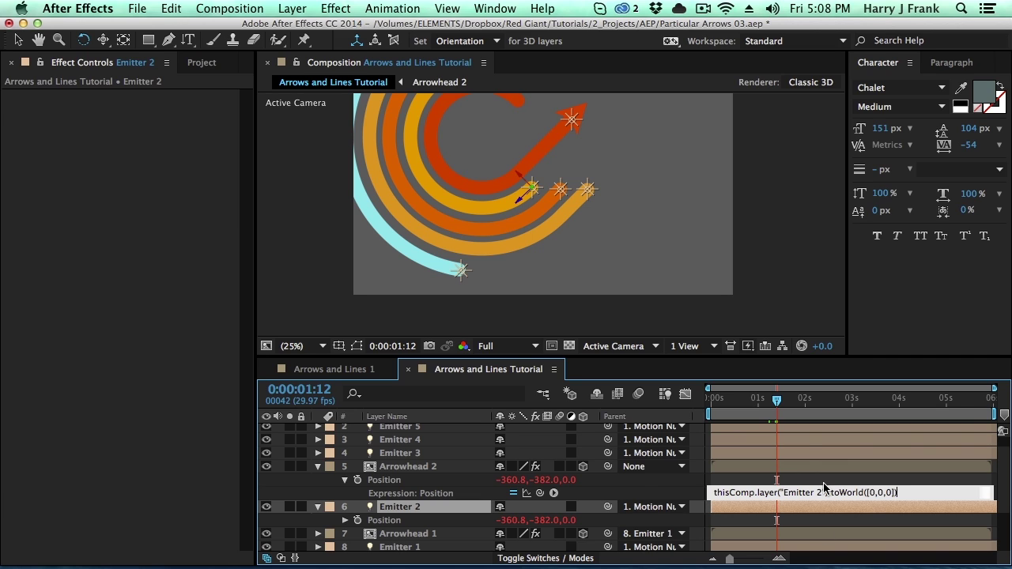
left_click(653, 482)
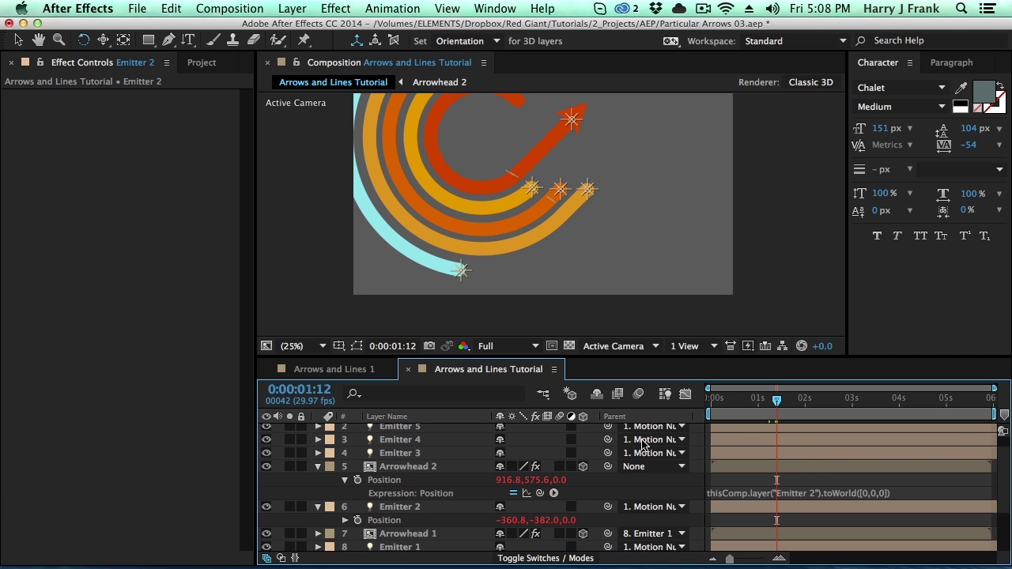
left_click(556, 163)
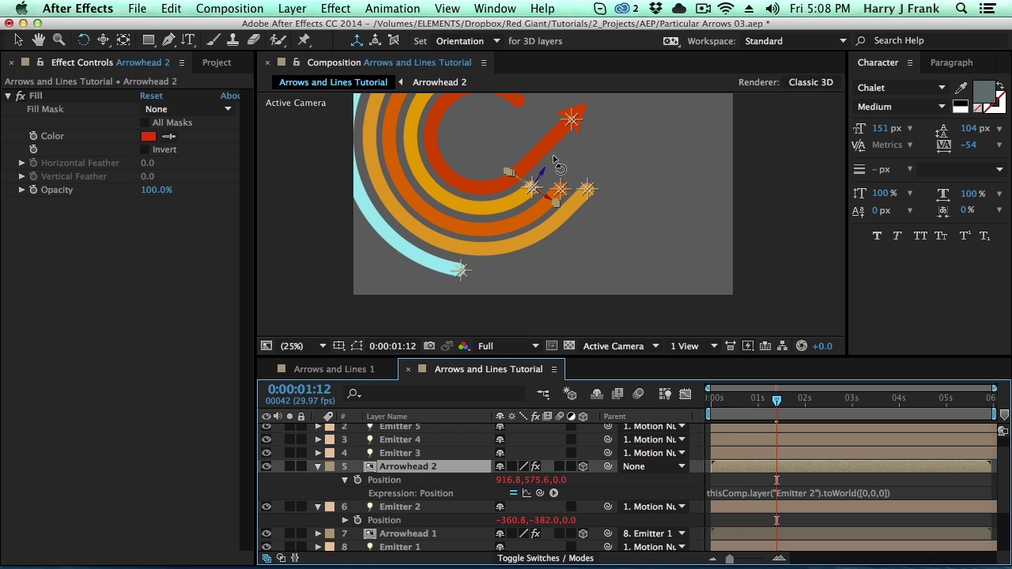
- Zero Arrowhead 2's Orientation and rotation values
key("r")
left_click(507, 480)
type("0")
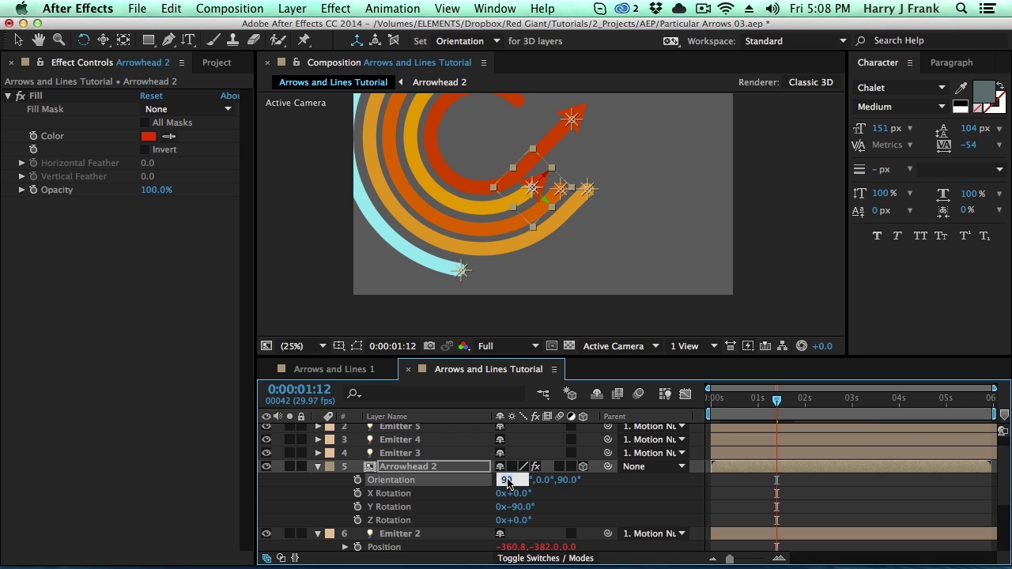
key("Tab")
type("0")
key("Tab")
type("0")
key("Tab")
key("Tab")
key("Tab")
key("Tab")
type("0")
key("Return")
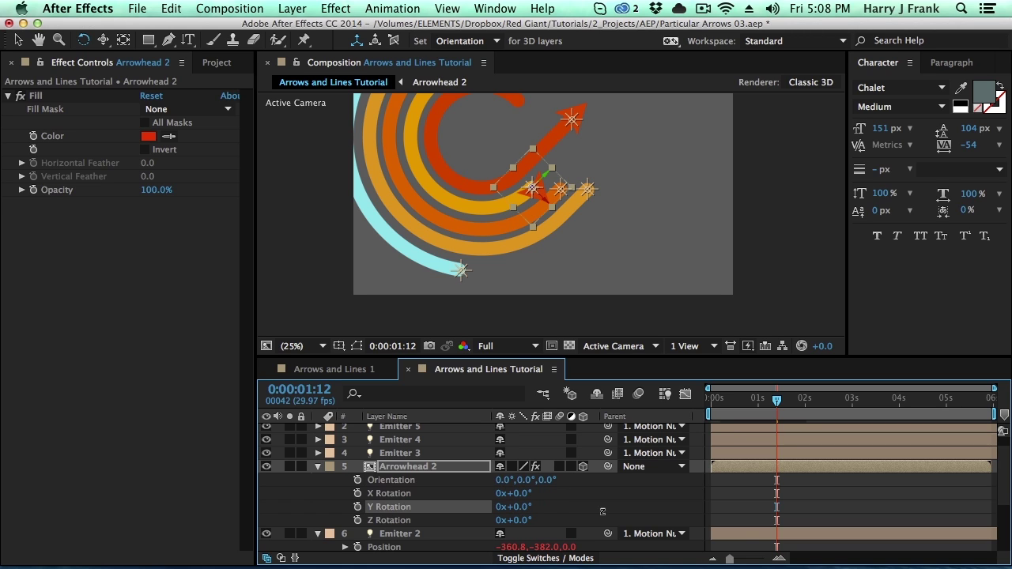
- Set the Z value of Arrowhead 2's Orientation to 270°
left_click_drag(509, 480, 510, 480)
left_click_drag(554, 212, 518, 172)
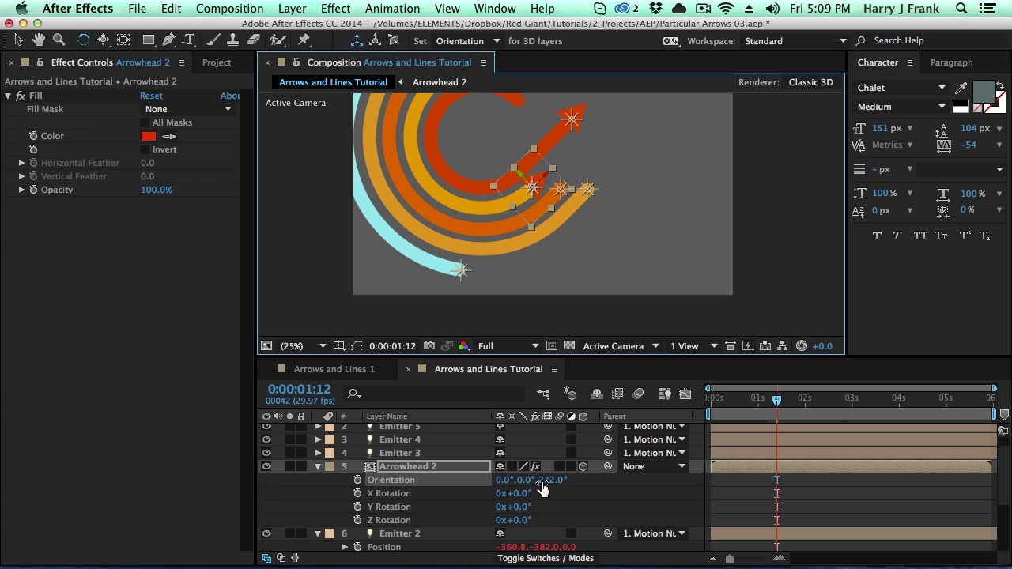
left_click(543, 484)
type("270")
key("Return")
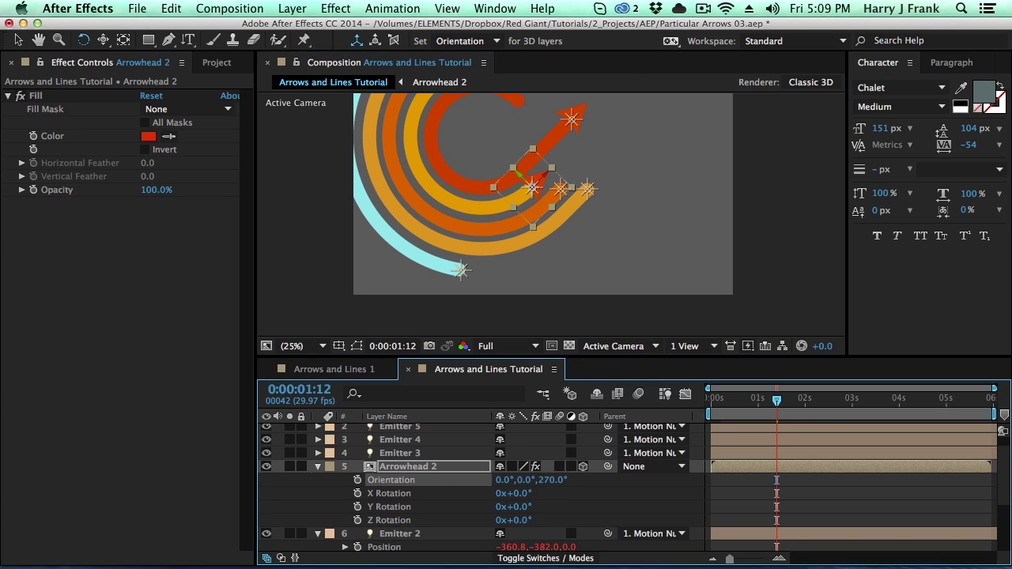
left_click(437, 468)
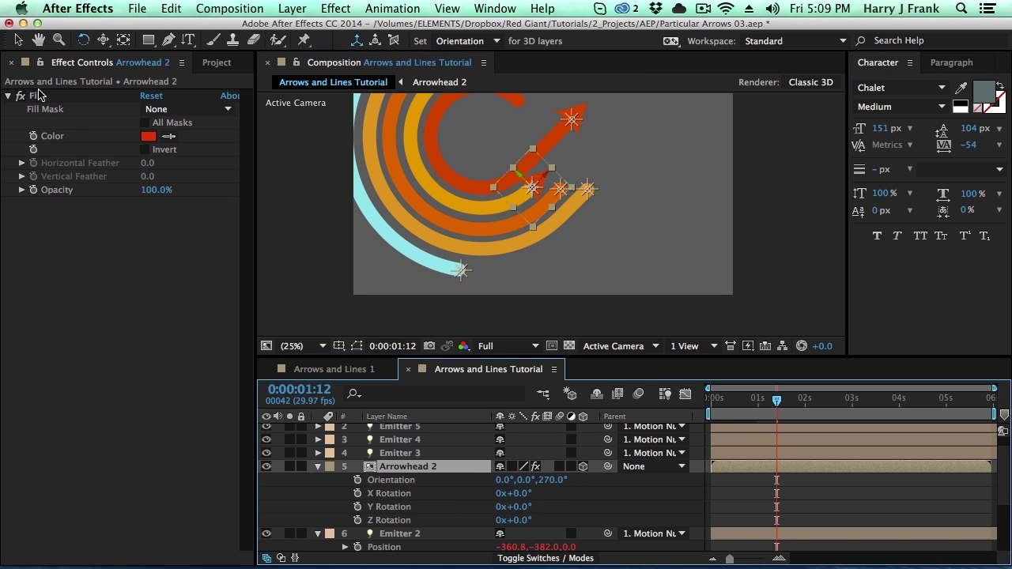
- Change Arrowhead 2's Color expression from Emitter 2 to Emitter 1 and scrub to check the orange arrowhead
key("e")
key("e")
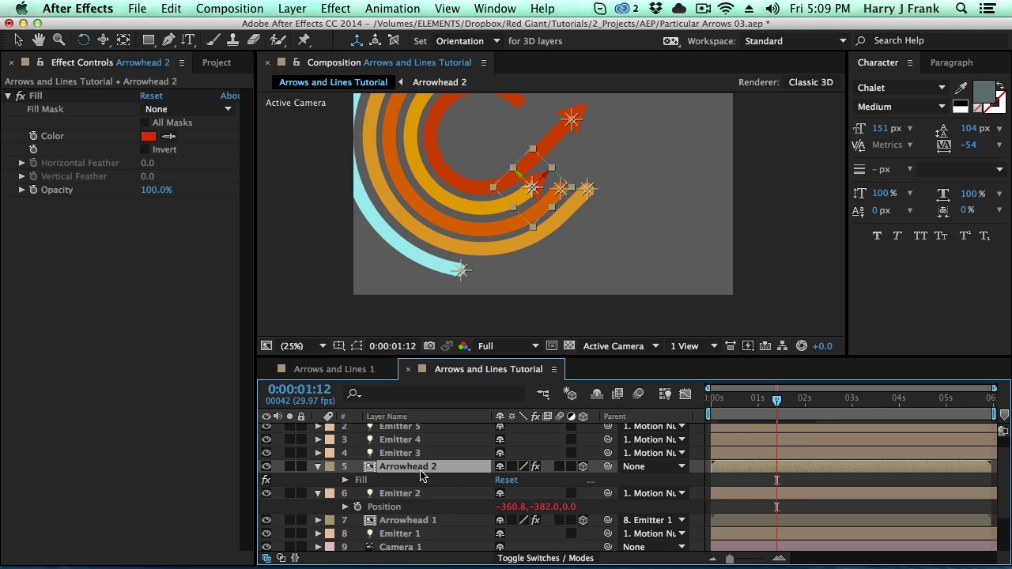
scroll(717, 483, "down", 2)
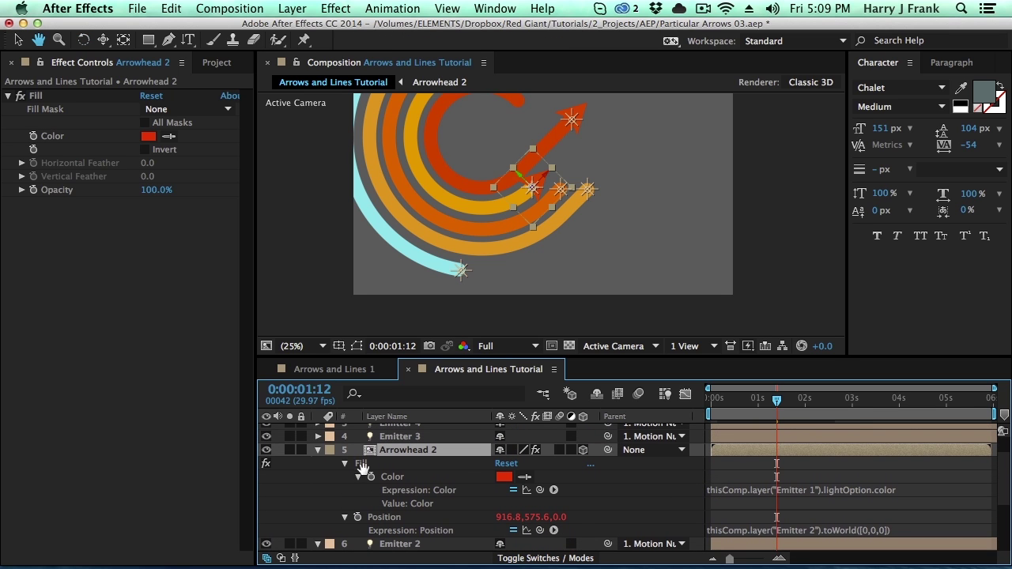
key("w")
left_click(811, 490)
double_click(821, 490)
type("1")
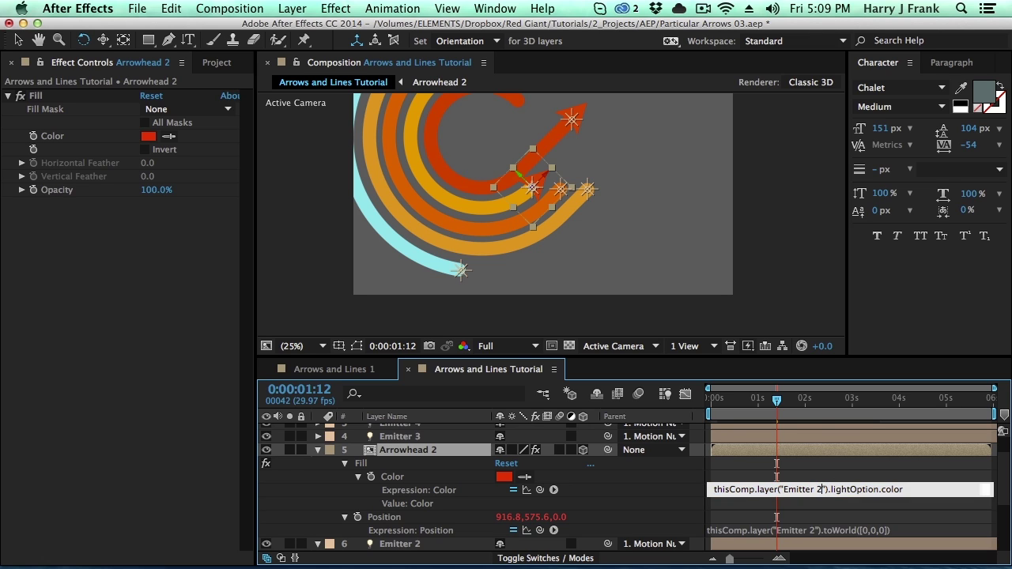
key("KP_Enter")
left_click(750, 400)
left_click_drag(750, 405, 760, 403)
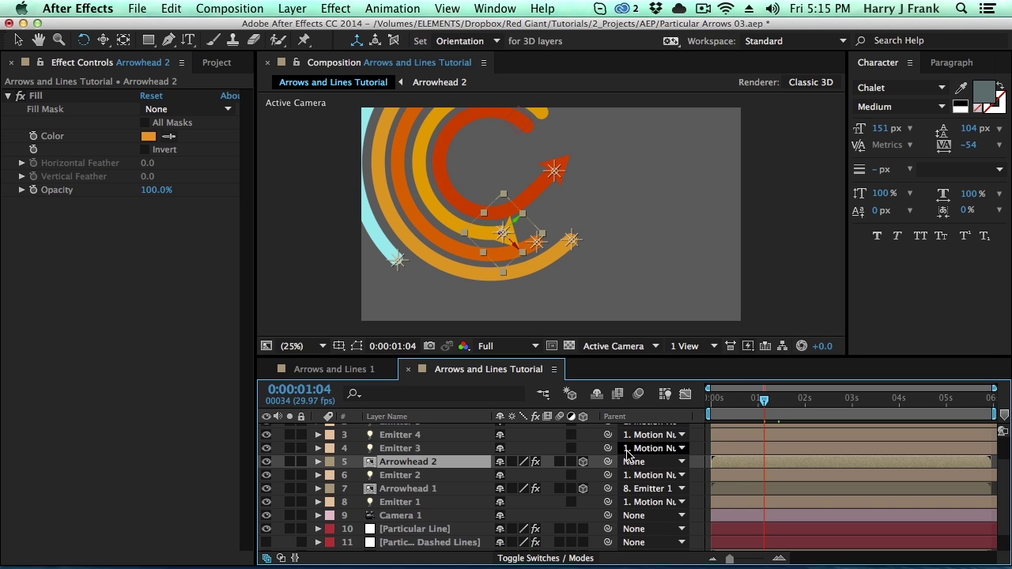
key("super+alt+o")
left_click(190, 145)
left_click(474, 221)
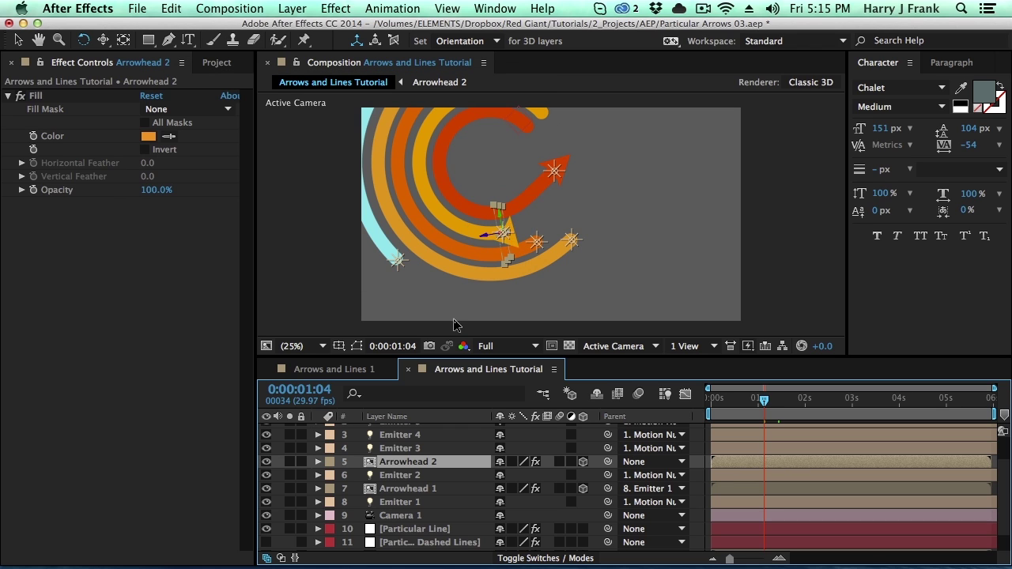
key("r")
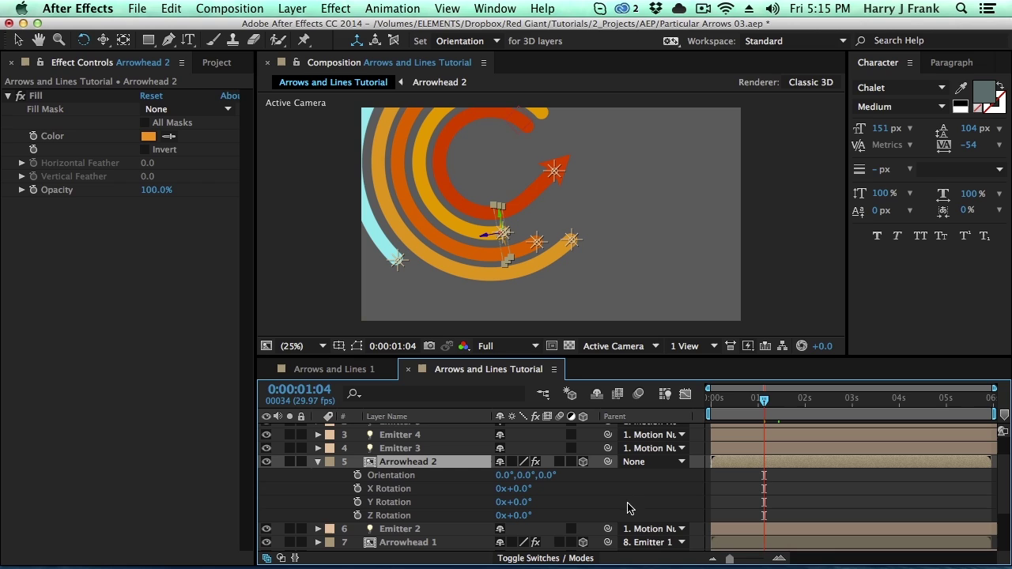
left_click_drag(504, 475, 515, 475)
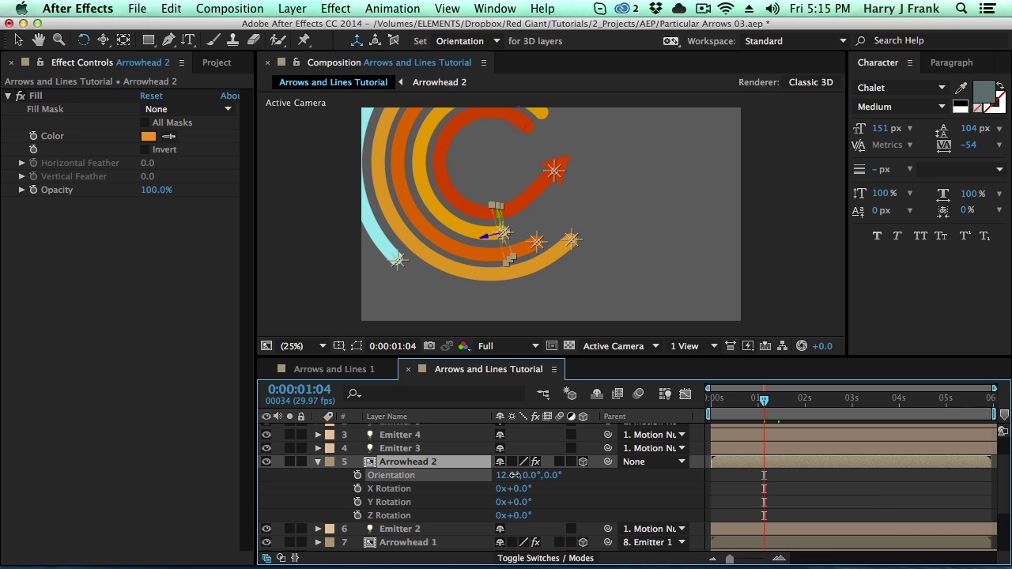
key("super+z")
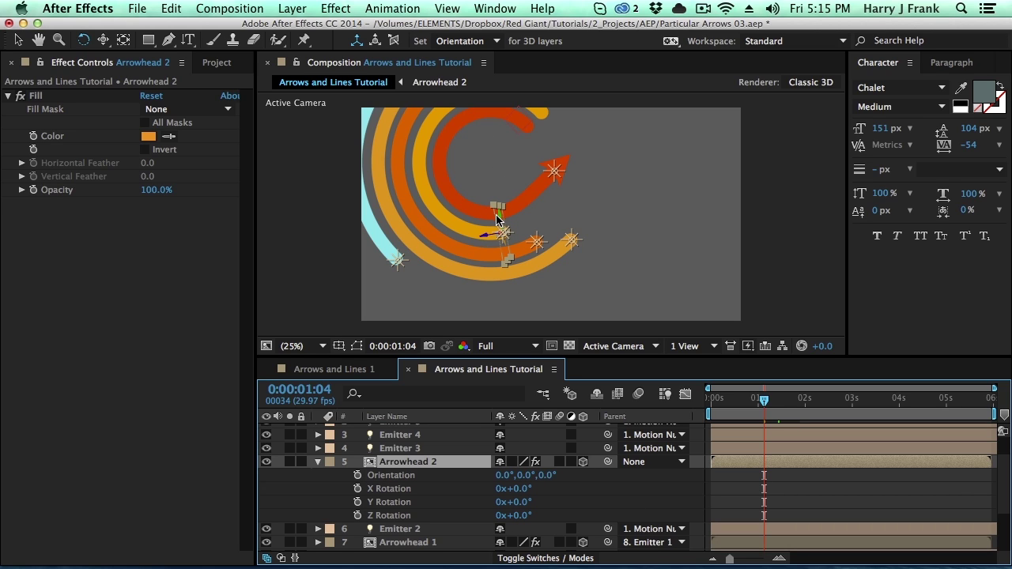
left_click_drag(502, 214, 520, 216)
left_click(541, 475)
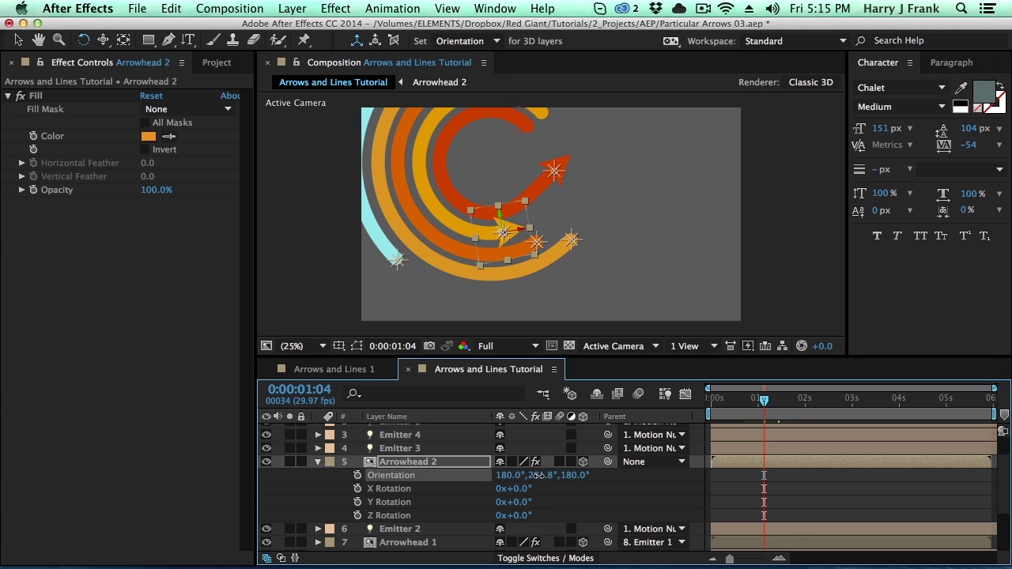
type("270")
key("Return")
left_click(625, 487)
left_click_drag(764, 401, 789, 415)
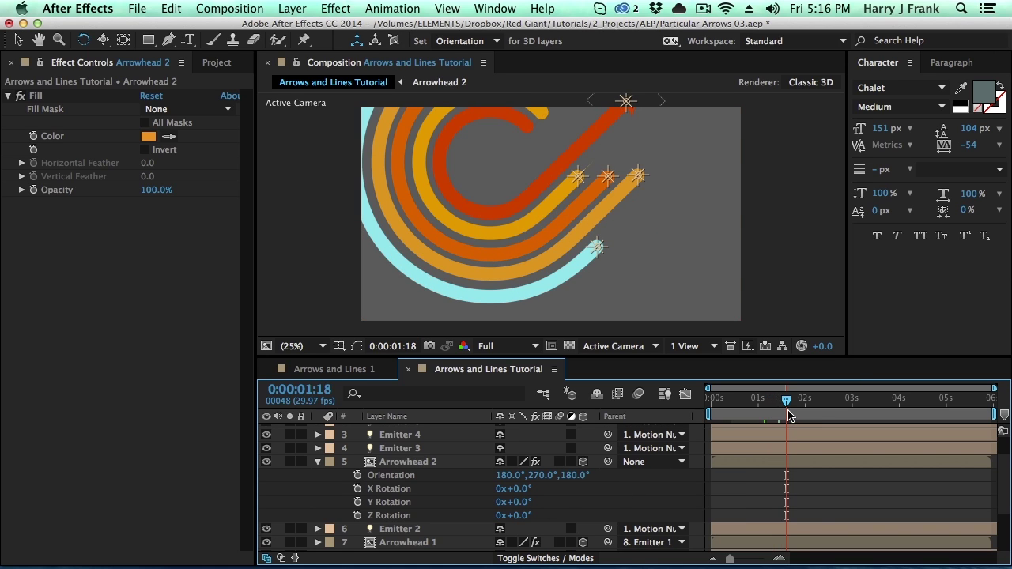
key("Page_Up")
key("Page_Up")
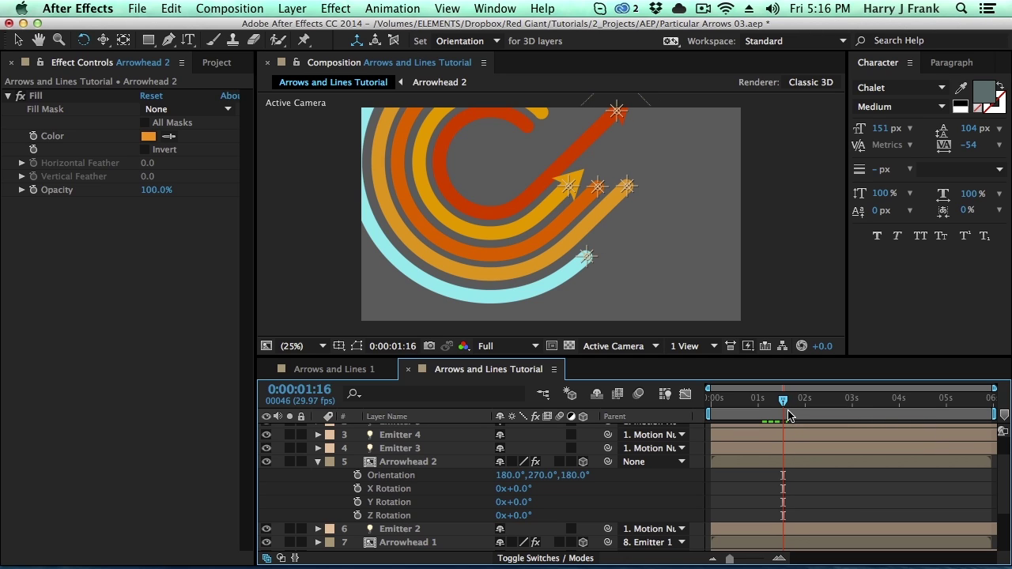
key("Page_Down")
key("Page_Down")
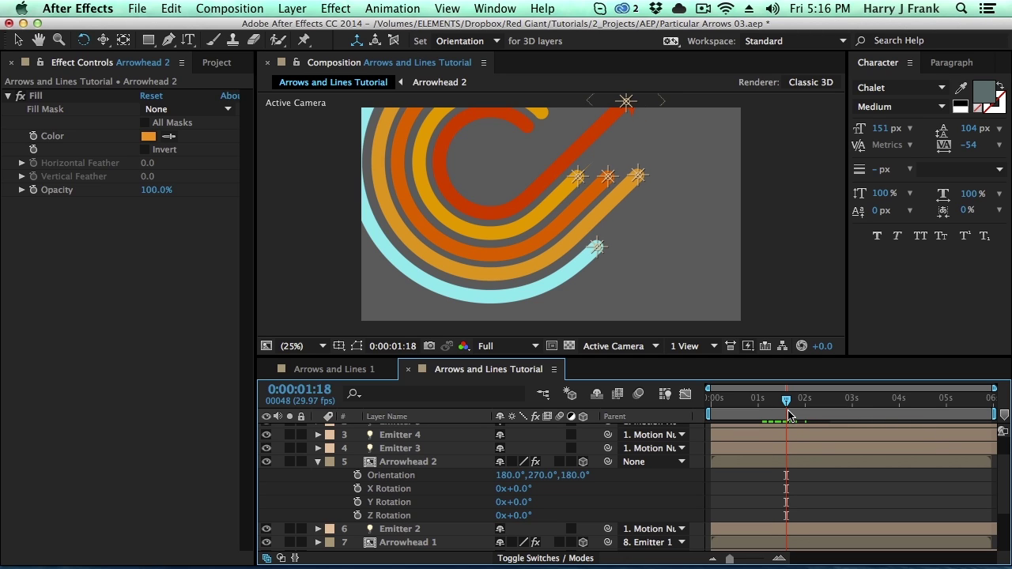
key("Page_Down")
key("Page_Down")
key("Page_Down")
key("Page_Down")
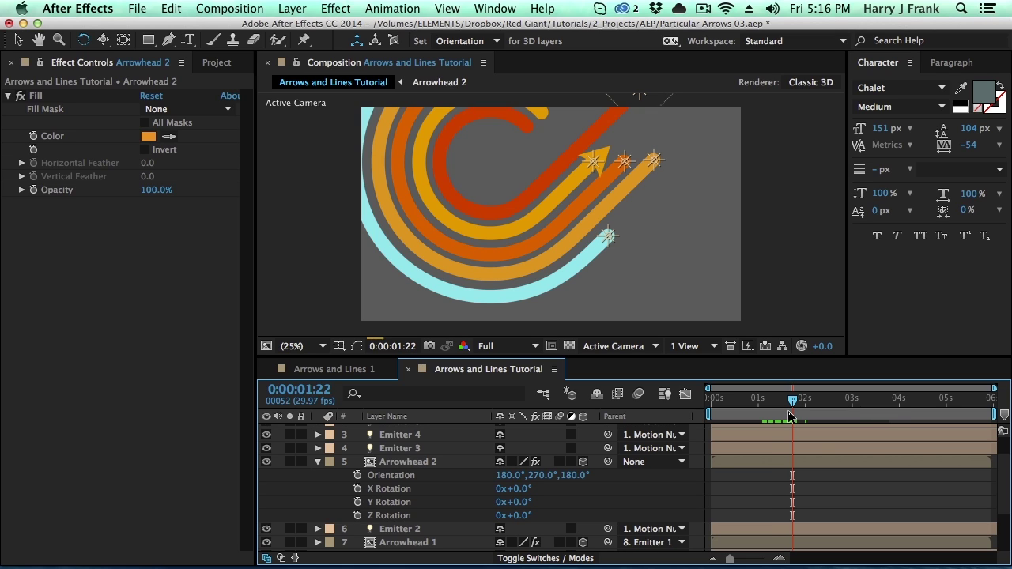
key("Page_Up")
key("Page_Up")
key("Page_Up")
key("Page_Up")
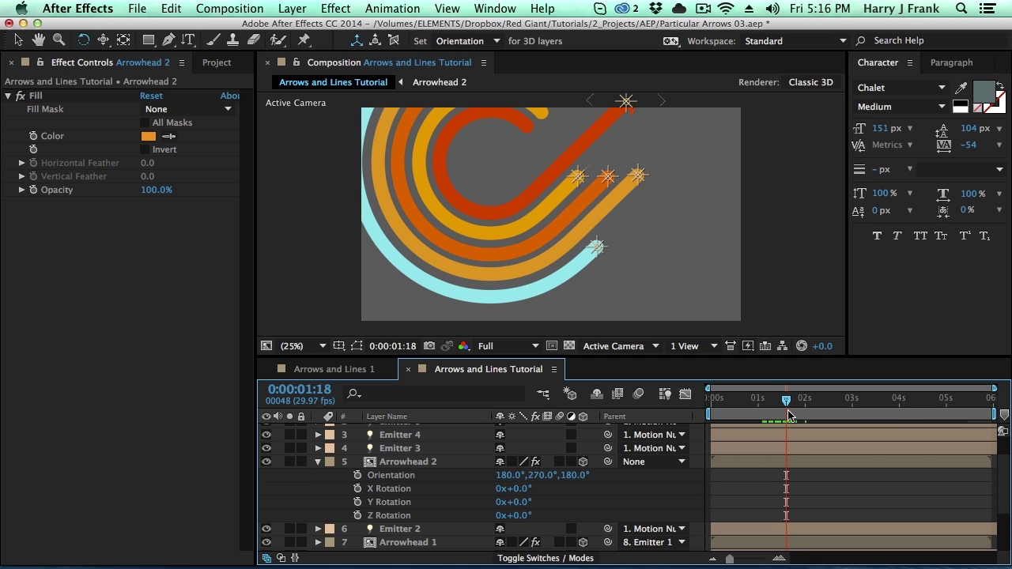
key("Page_Up")
key("Page_Down")
- Bring the Stickies note of Emitter 2 expression code forward and move it beside the composition
key("super+Tab")
left_click_drag(601, 106, 390, 89)
left_click_drag(462, 89, 544, 252)
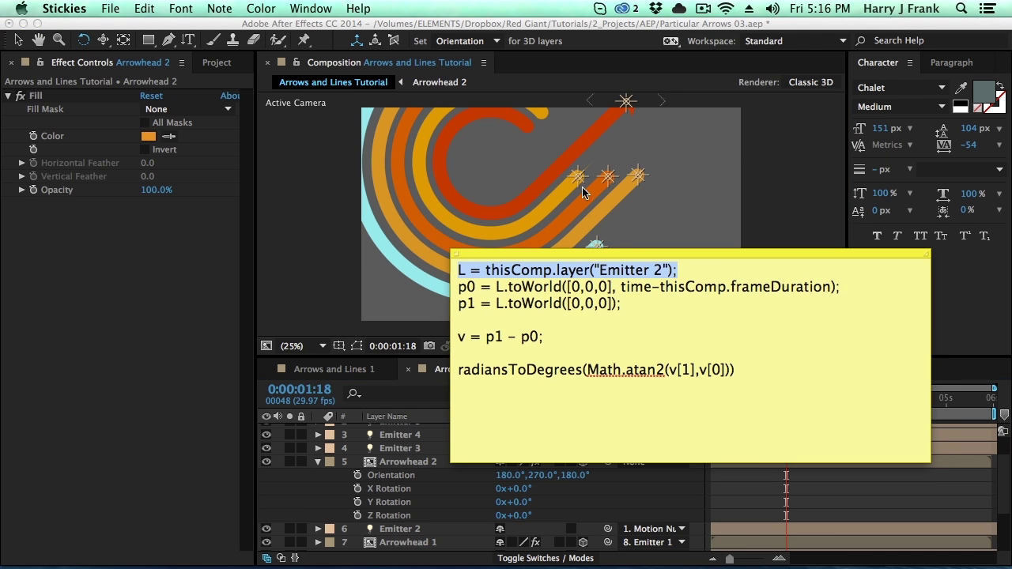
left_click(656, 273)
left_click_drag(656, 254, 613, 217)
- Highlight the Emitter 2 reference, the p0/p1 toWorld calls, time and 0,0,0 coordinates in turn
double_click(615, 234)
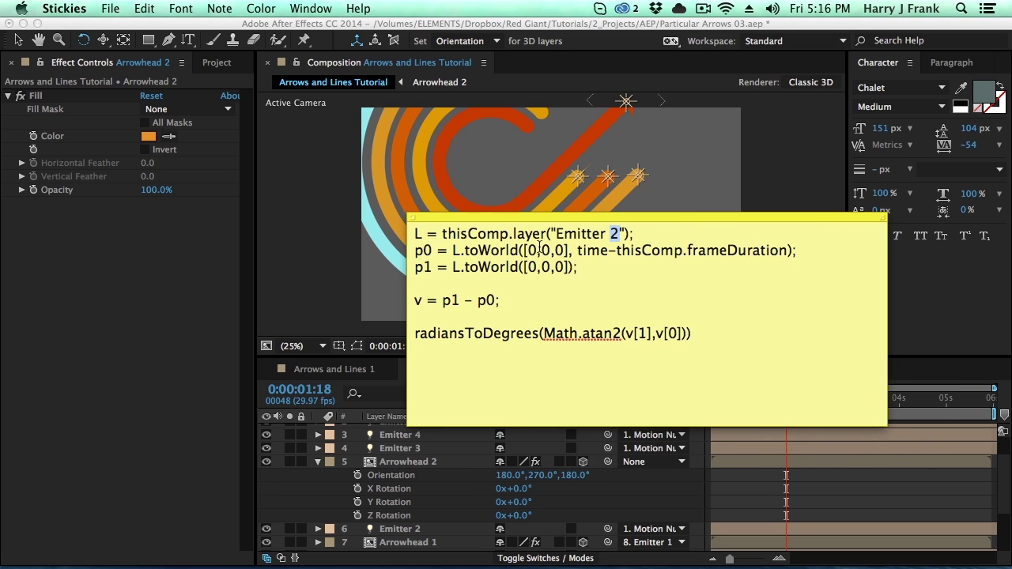
left_click_drag(413, 284, 416, 243)
key("Right")
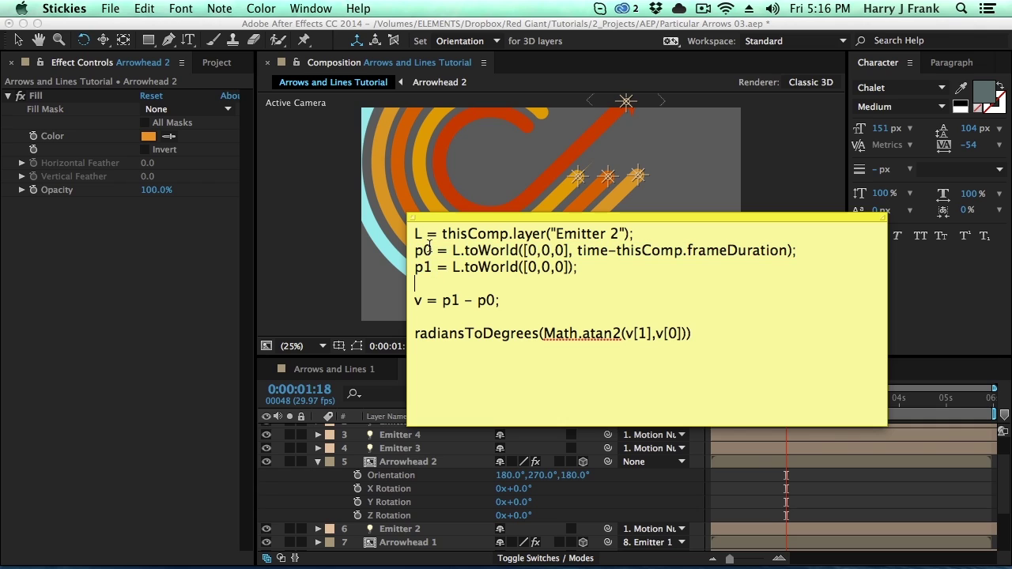
left_click_drag(461, 251, 532, 251)
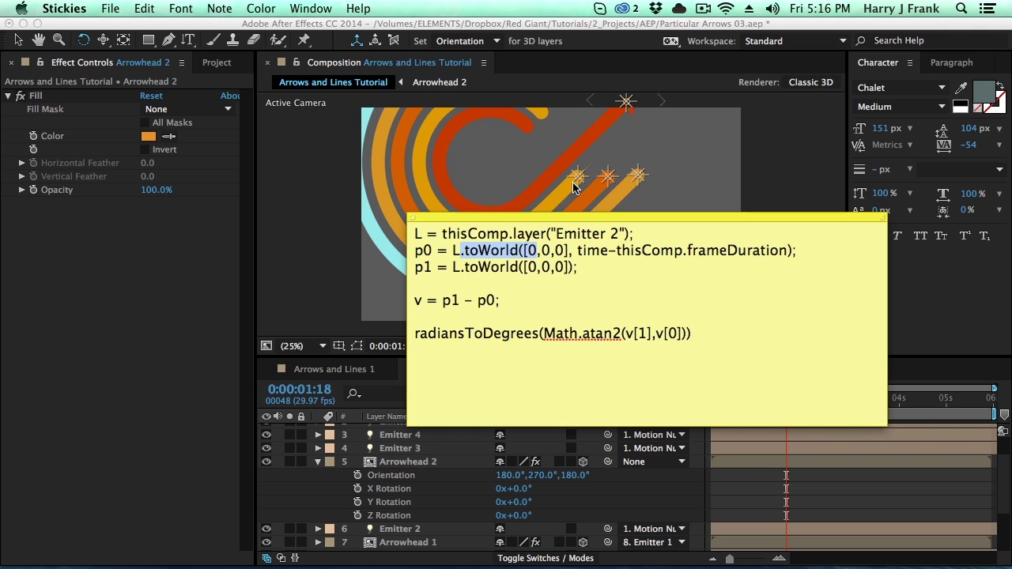
left_click(503, 251)
double_click(596, 250)
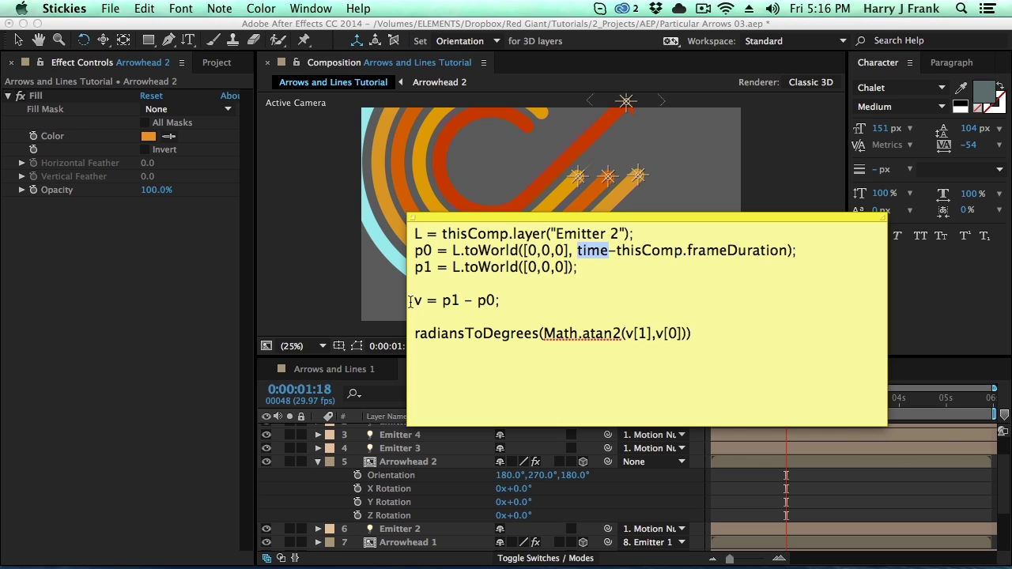
left_click(428, 278)
left_click_drag(432, 267, 564, 266)
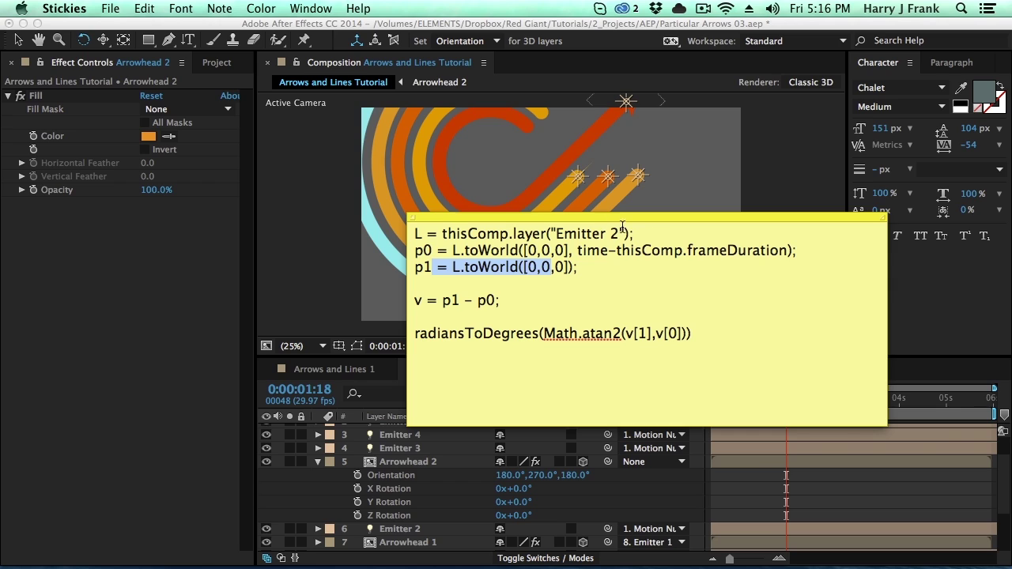
left_click(620, 252)
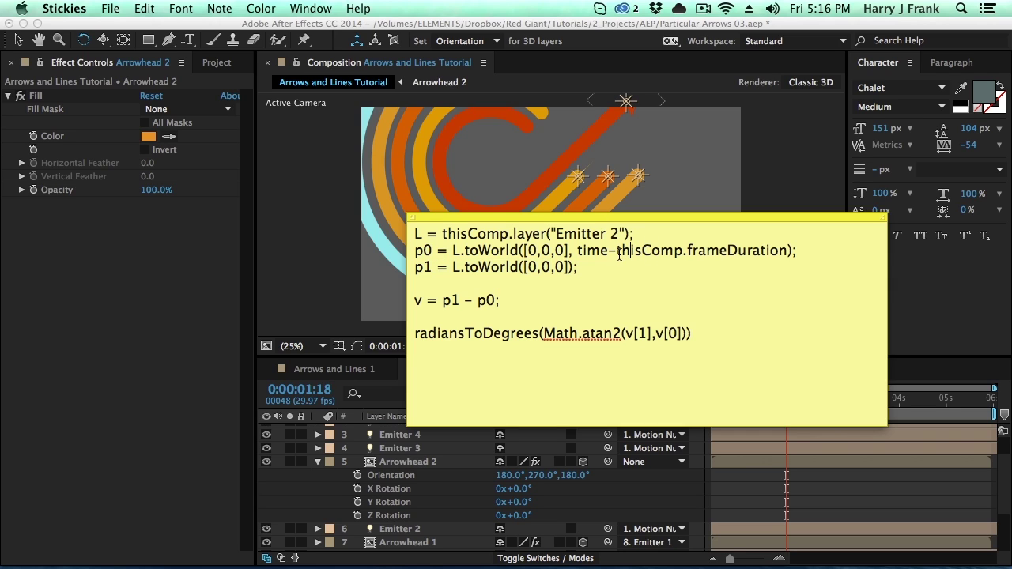
double_click(529, 250)
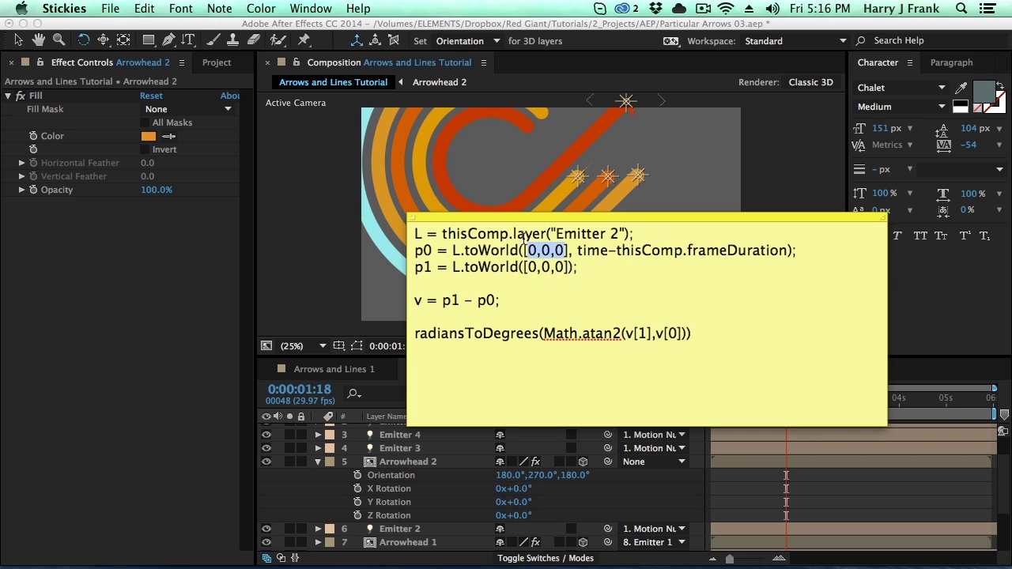
left_click(537, 267)
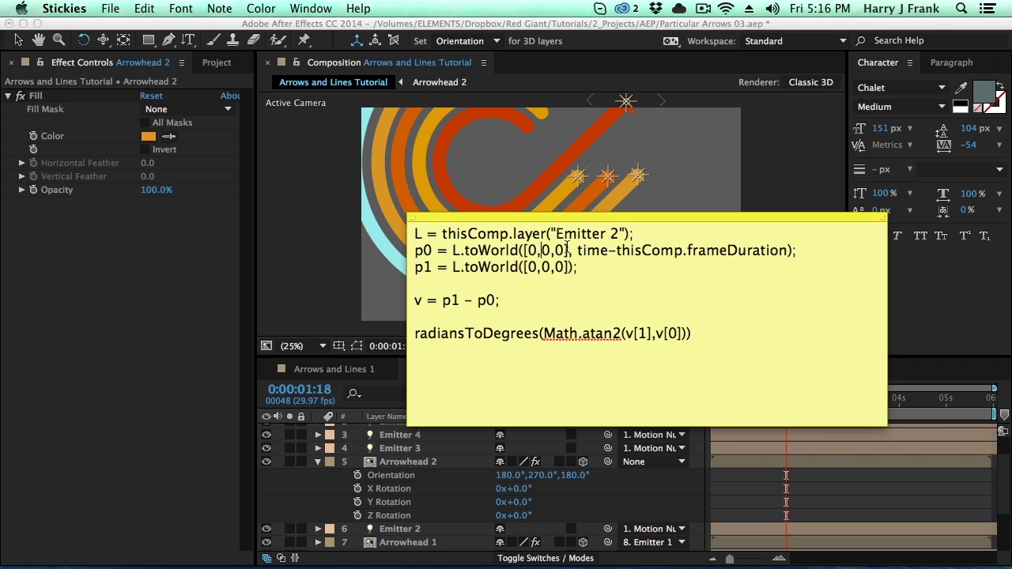
- Highlight the v = p1 - p0 and radiansToDegrees lines, then select all the code in the note
left_click_drag(443, 301, 496, 310)
left_click_drag(651, 356, 388, 338)
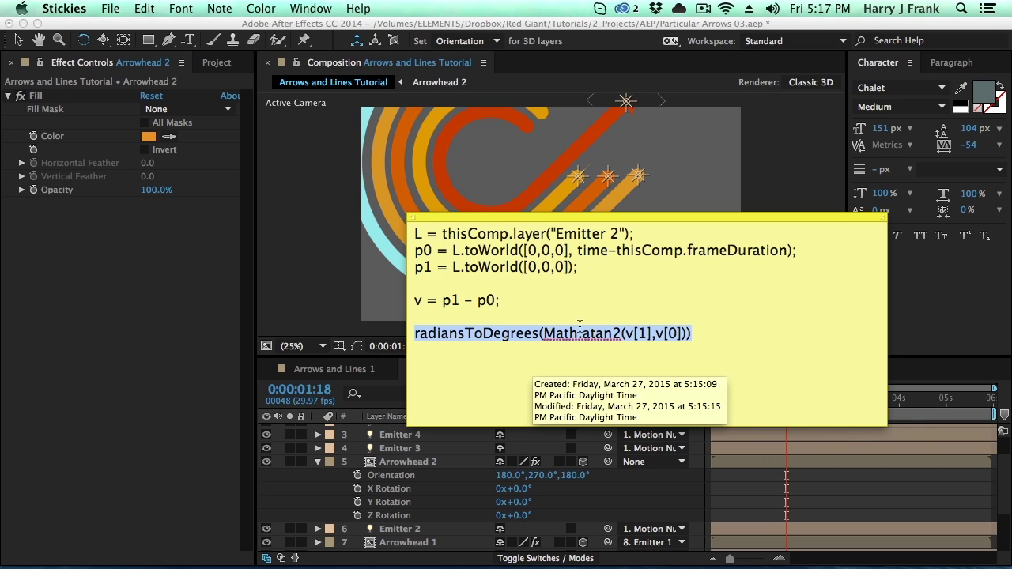
left_click_drag(415, 301, 499, 300)
left_click(428, 303)
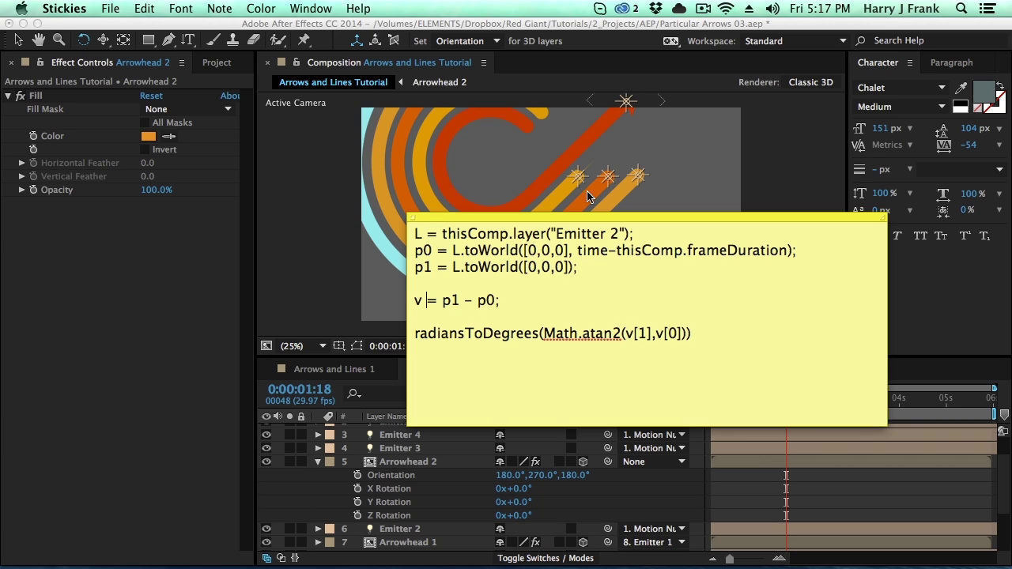
left_click_drag(723, 348, 450, 141)
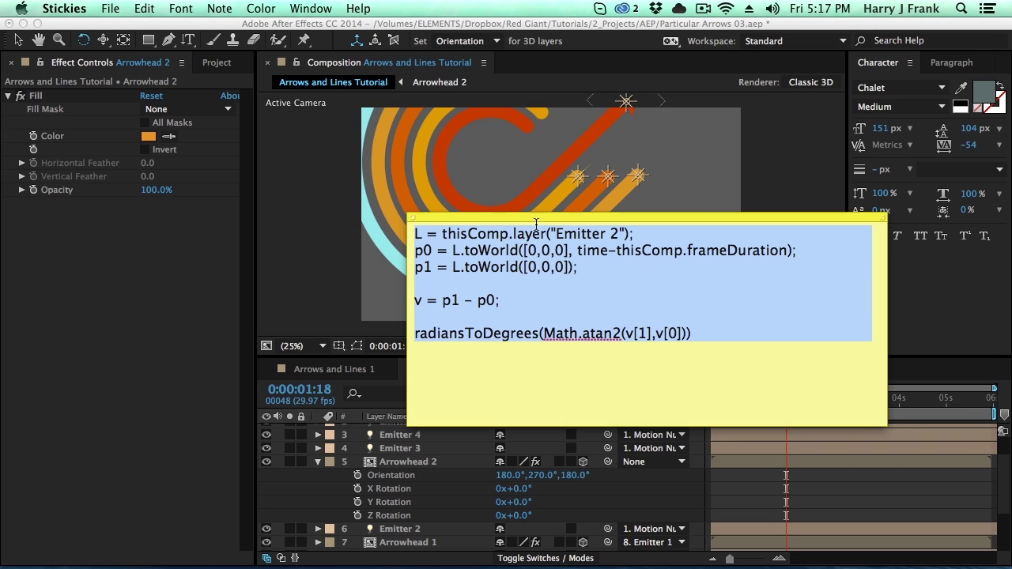
key("super+m")
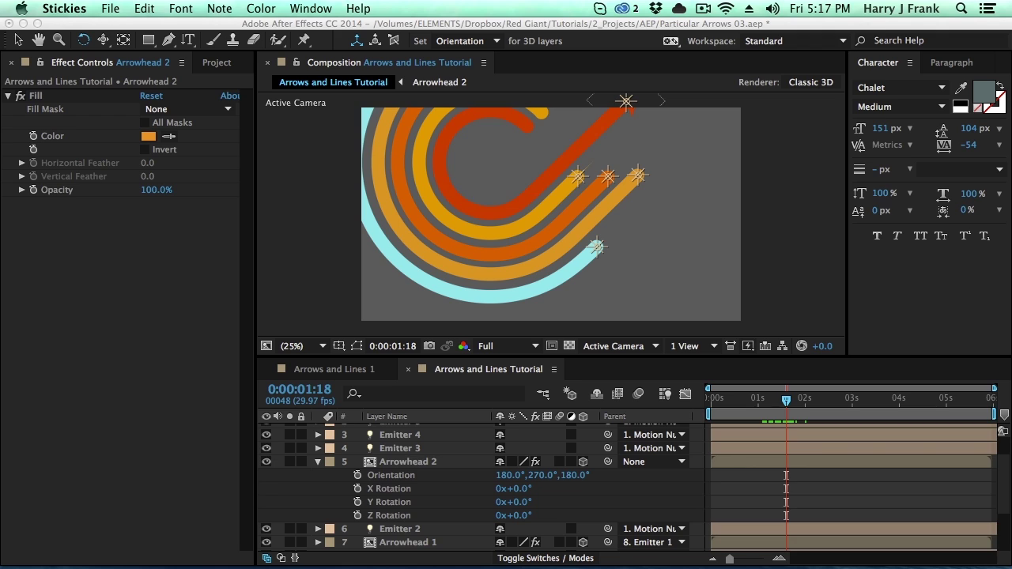
- Paste the Emitter 2 angle code as Arrowhead 2's Z Rotation expression
key("super+m")
left_click(357, 514)
left_click(357, 515, "alt")
key("super+v")
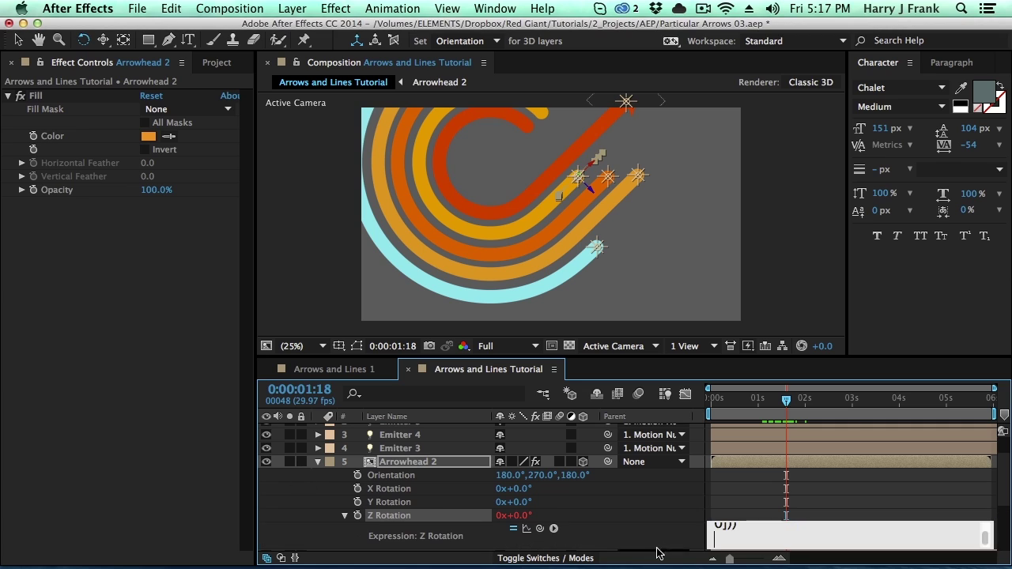
left_click(761, 484)
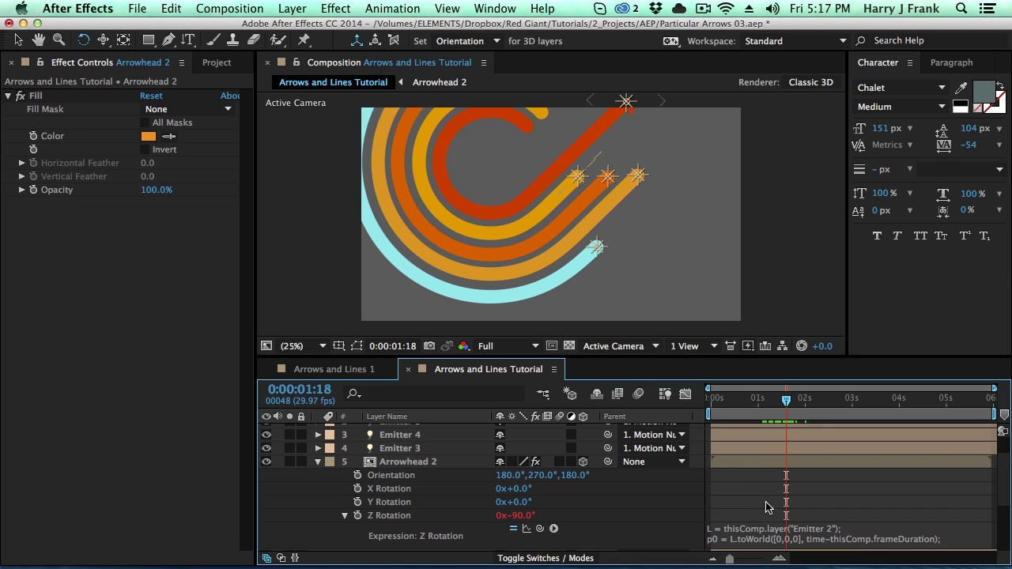
left_click(731, 464)
- Set Arrowhead 2's Orientation to 0, 0, 0
scroll(444, 474, "down", 2)
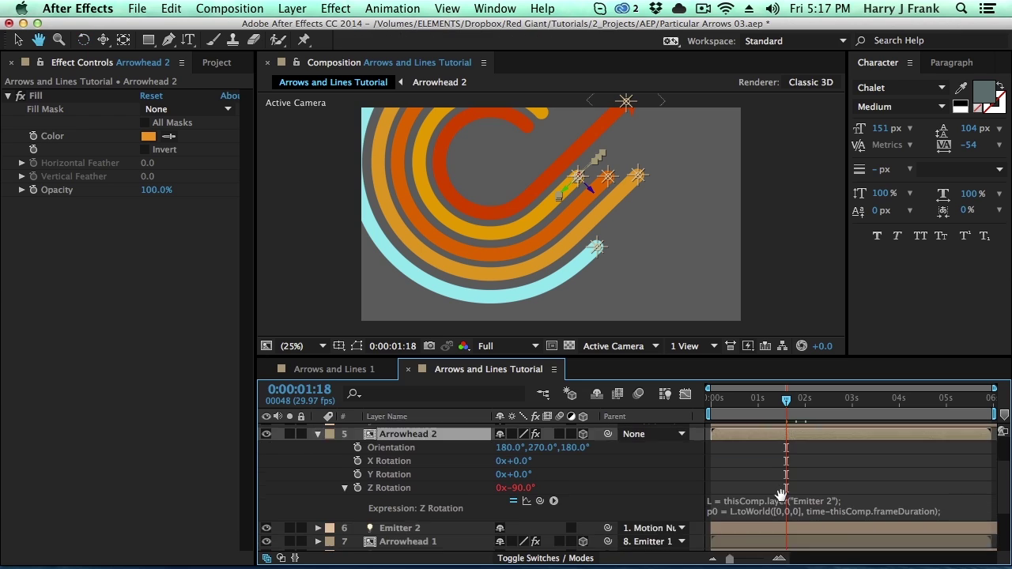
key("w")
left_click(506, 465)
type("0")
key("Tab")
key("Tab")
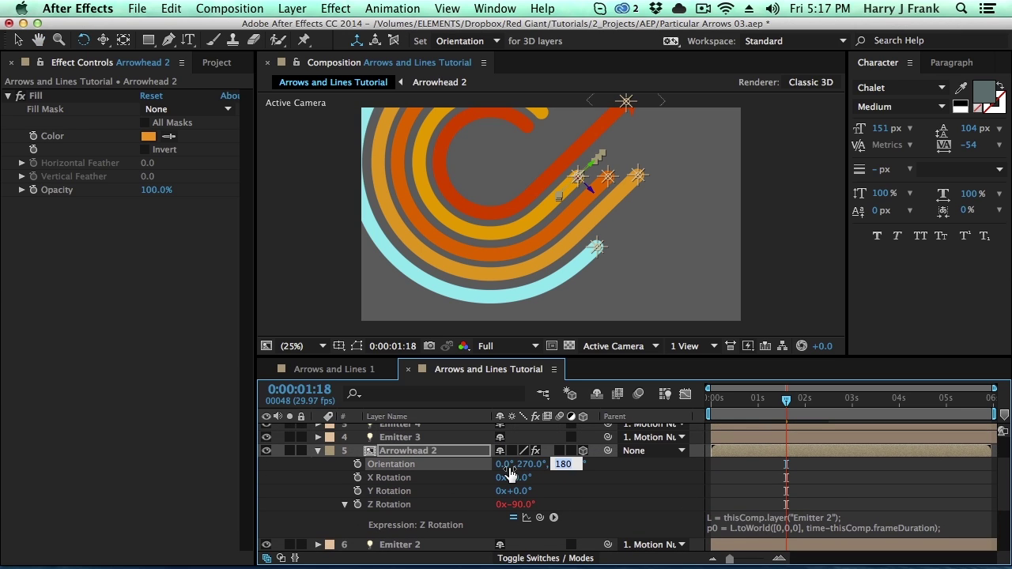
type("0")
key("shift+Tab")
key("Return")
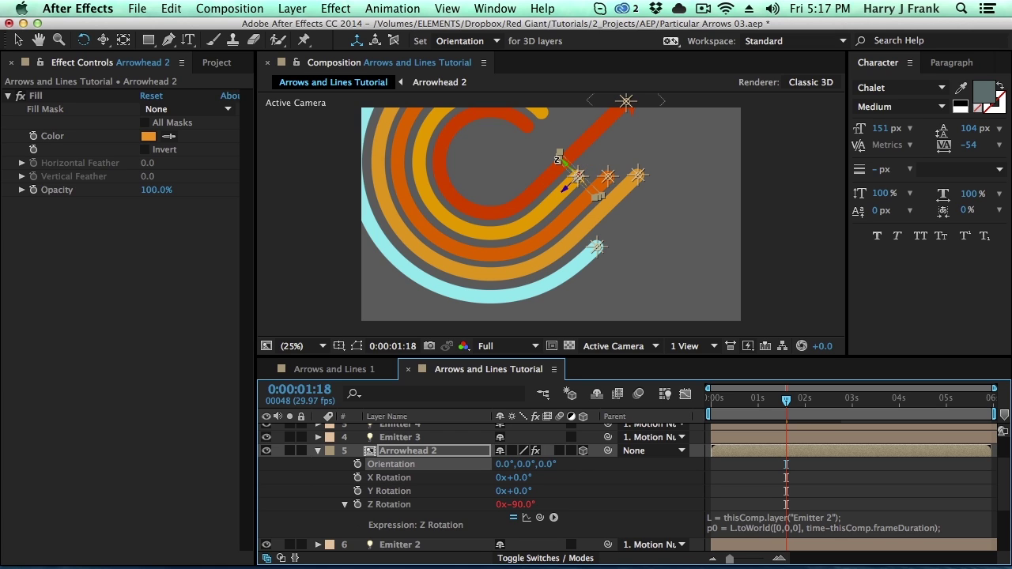
- Set Orientation's first value to 270 and check the arrowhead at frame 01:20
left_click_drag(564, 162, 582, 153)
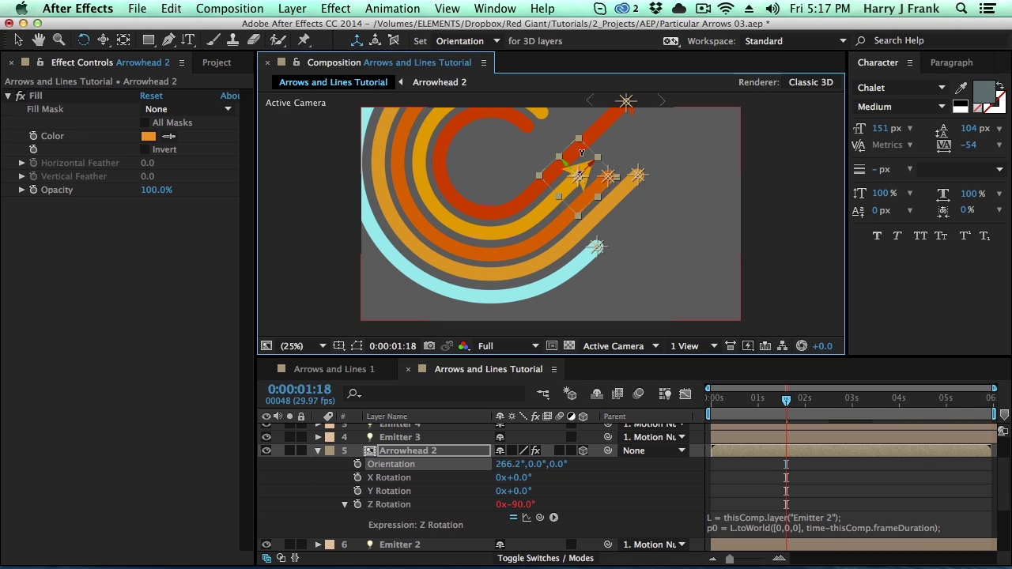
left_click(501, 464)
type("27")
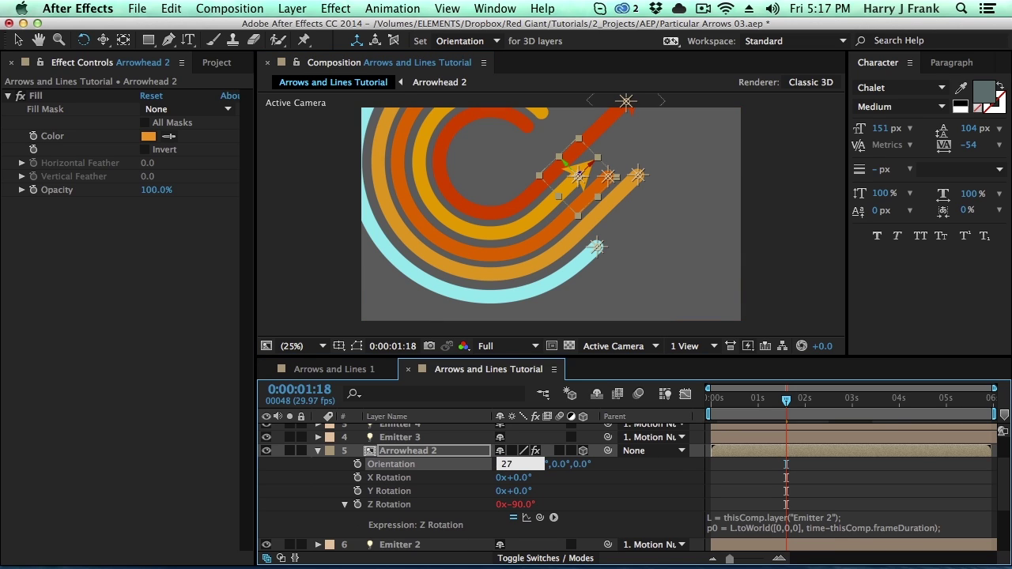
type("0")
key("Return")
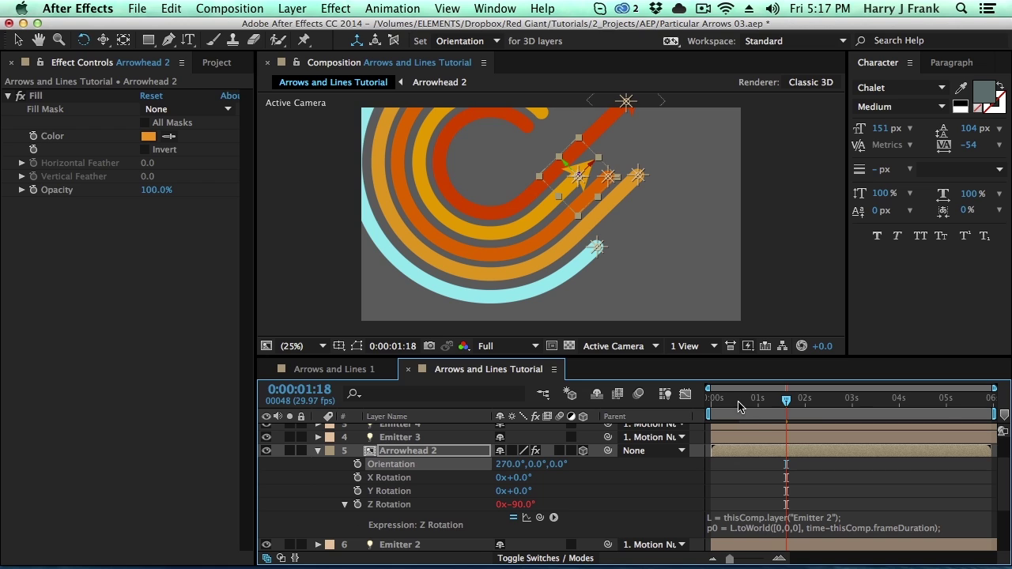
left_click_drag(749, 407, 758, 407)
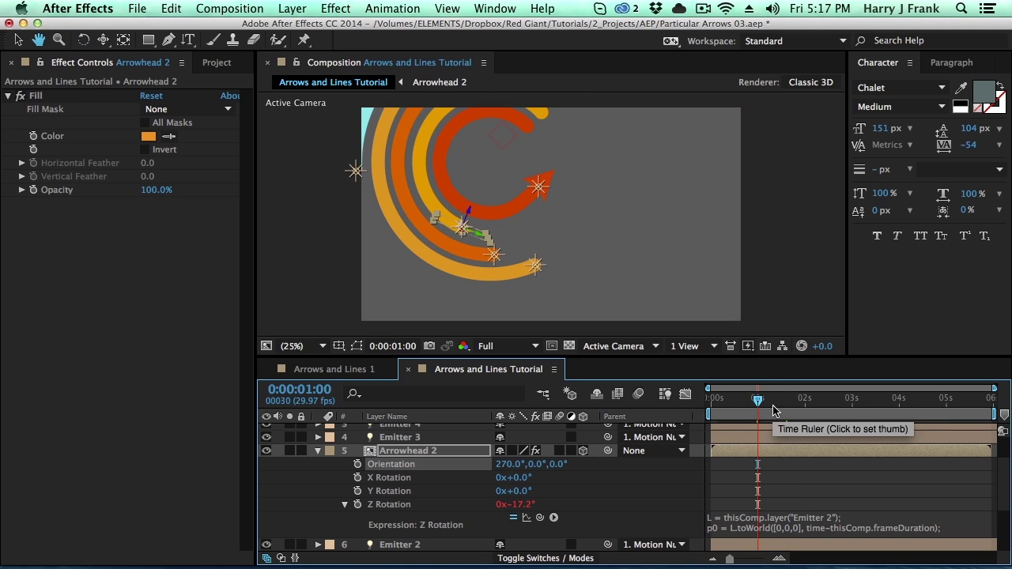
left_click(789, 407)
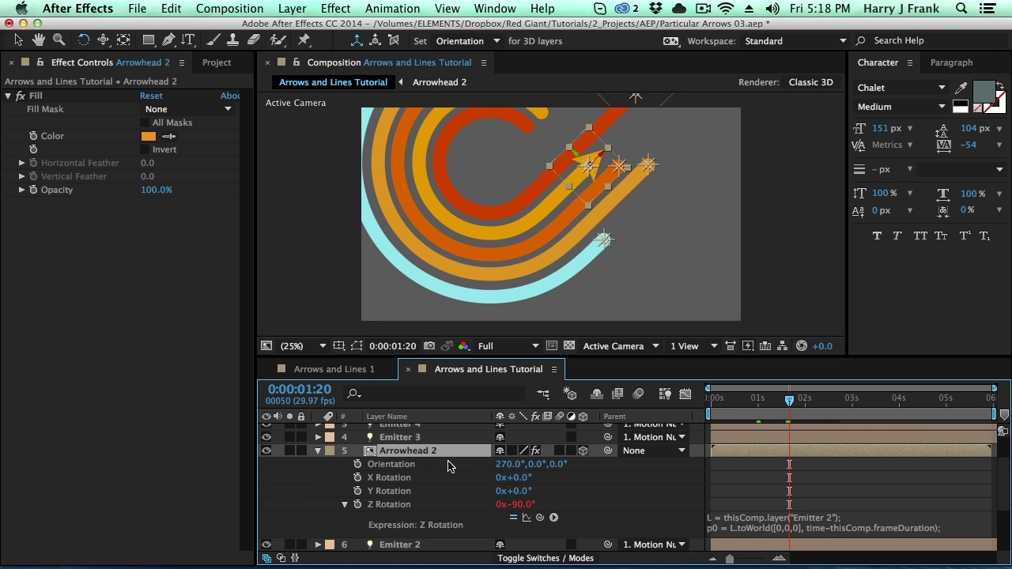
- Turn Arrowhead 2's Auto-Orient off and scrub through the arrows' motion
key("super+alt+o")
left_click(189, 129)
left_click(464, 217)
left_click_drag(764, 400, 799, 411)
key("grave")
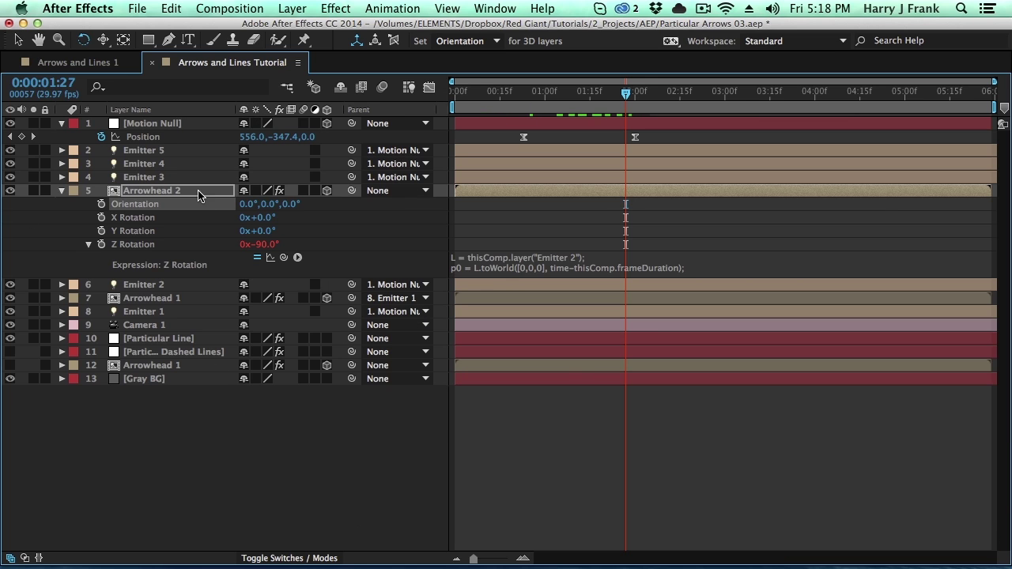
- Duplicate Arrowhead 2, place the copies above their emitters, and reveal all arrowheads' expressions
left_click(198, 197)
key("r")
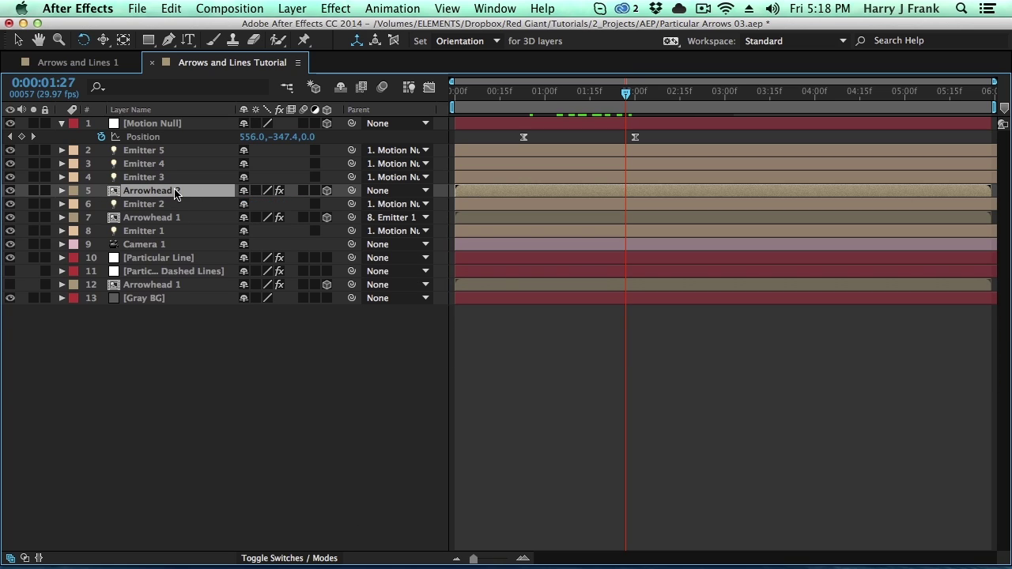
key("super+d")
left_click_drag(175, 191, 174, 151)
key("super+d")
key("super+d")
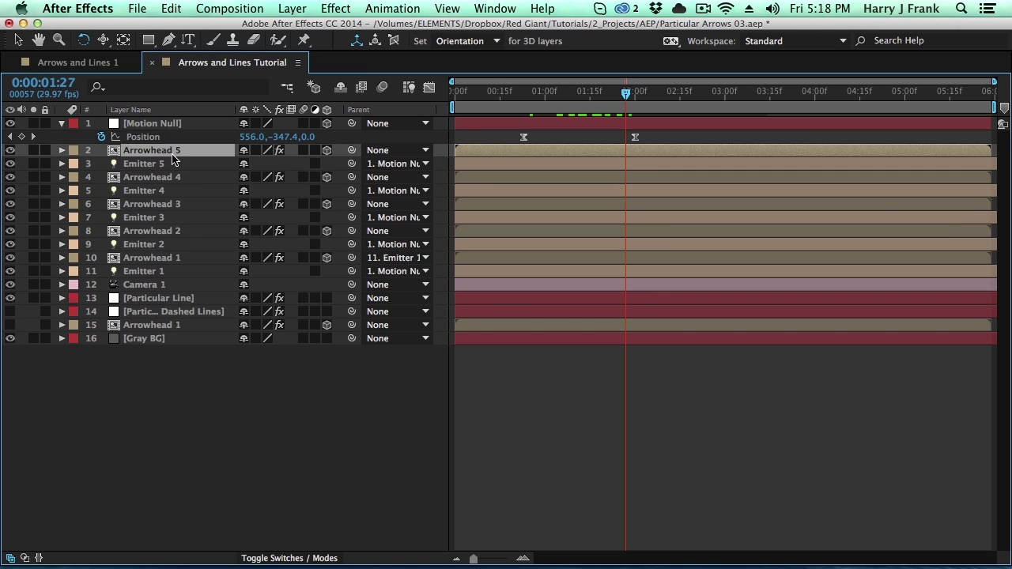
left_click(168, 179, "super")
left_click(175, 205, "super")
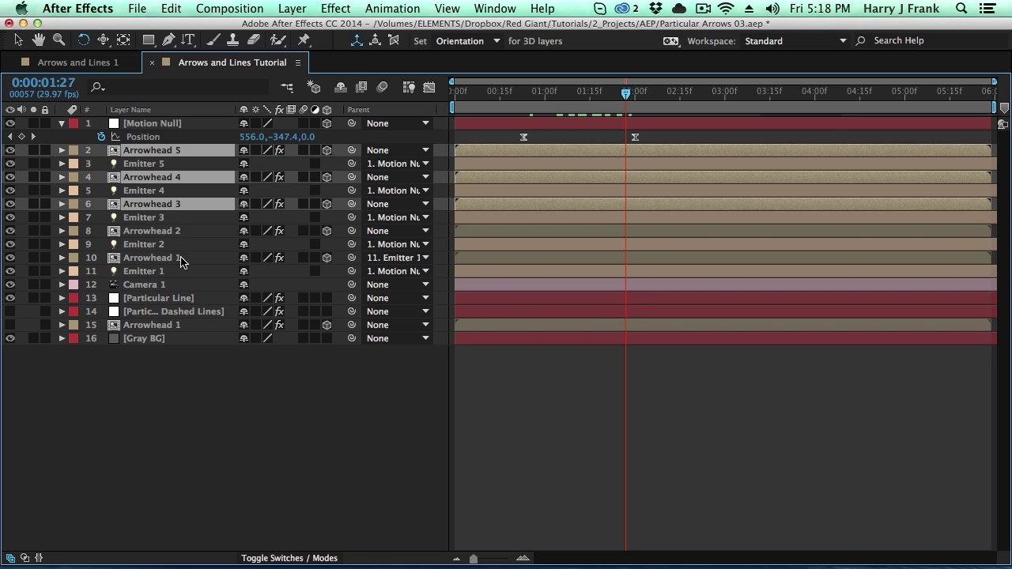
left_click(178, 232, "super")
key("e")
key("e")
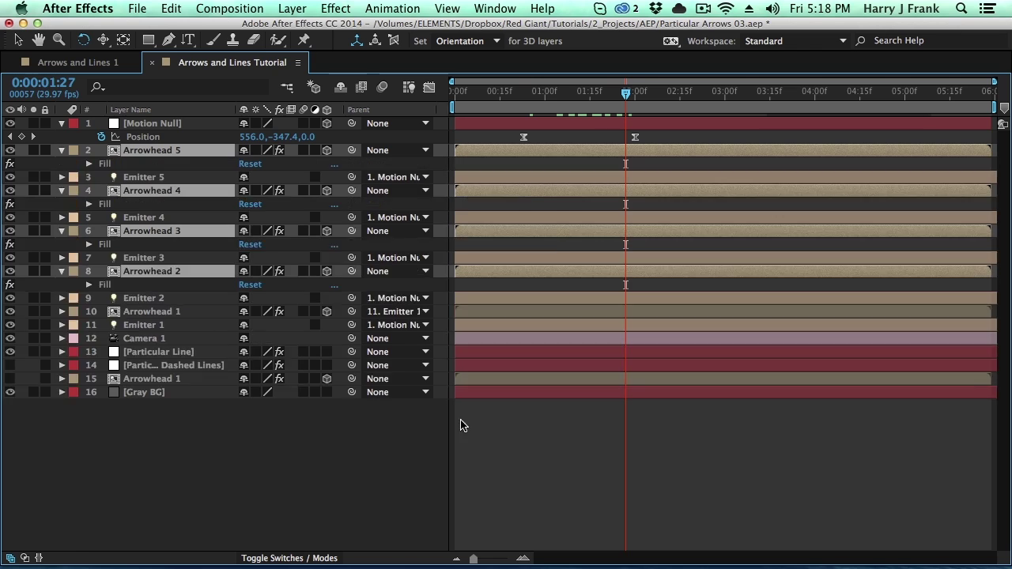
- Relink Arrowhead 5's Color and Position expressions to Emitter 5
left_click(558, 191)
left_click(557, 191)
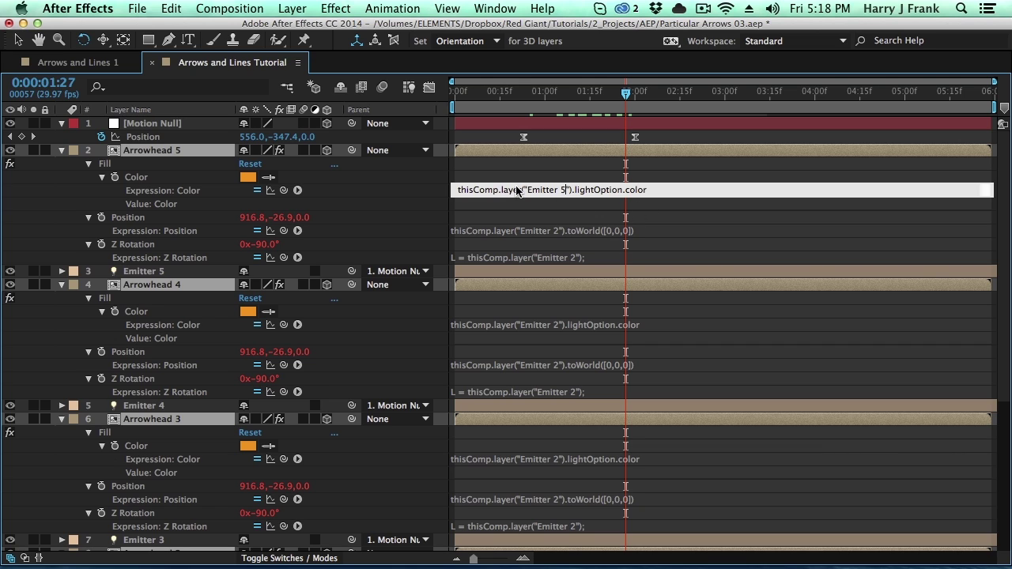
left_click(548, 234)
left_click(560, 217)
left_click(560, 217)
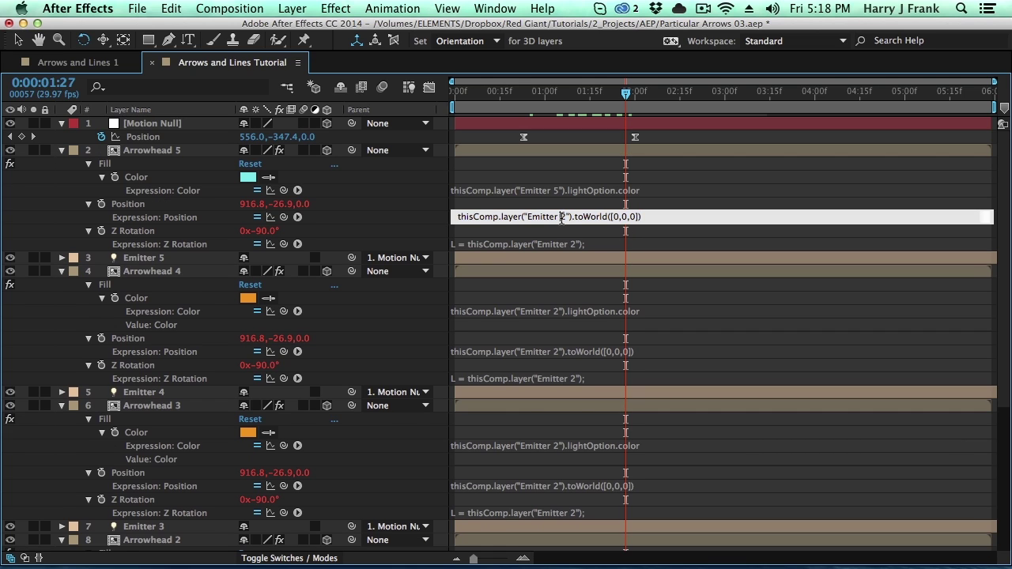
type("5")
key("KP_Enter")
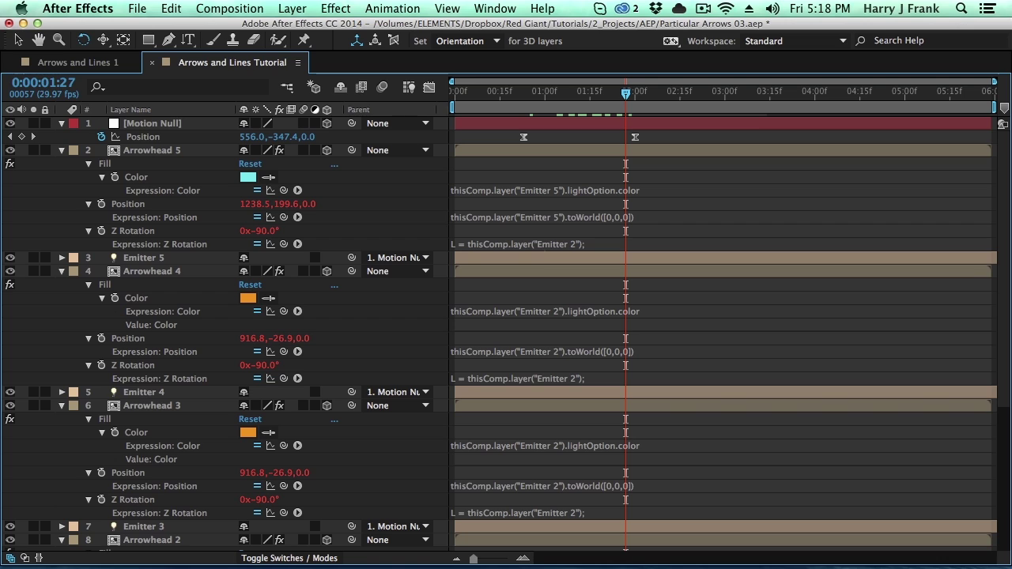
- Relink the remaining arrowhead expressions to Emitter 4 and Emitter 3, then collapse the layers
left_click(566, 310)
left_click(563, 310)
type("4")
key("KP_Enter")
left_click(567, 337)
left_click(563, 338)
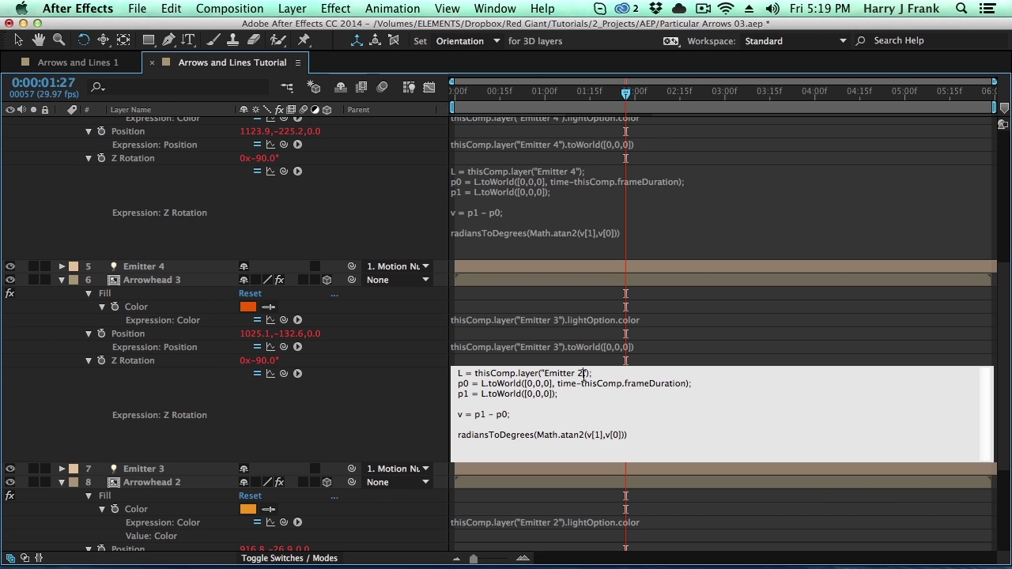
type("3")
key("KP_Enter")
scroll(513, 363, "down", 2)
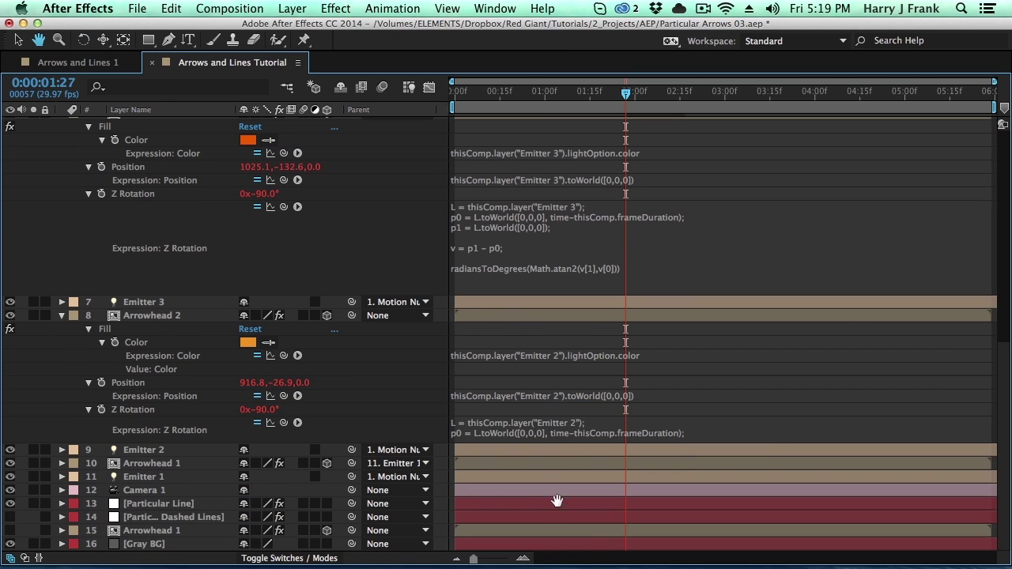
key("u")
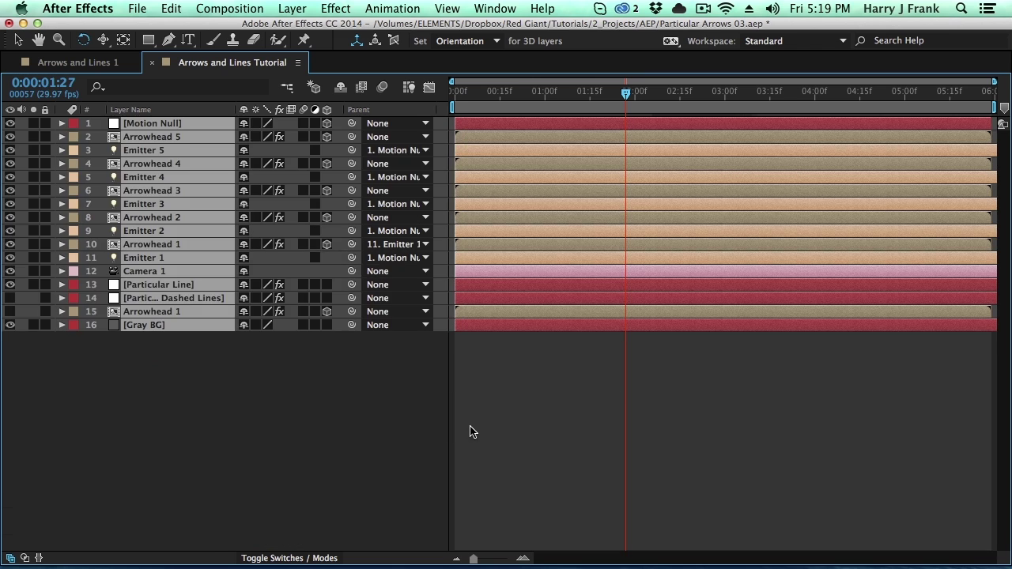
key("grave")
- Scrub to the frame showing four arrows and switch on the Particular Dashed Lines layer
key("Caps_Lock")
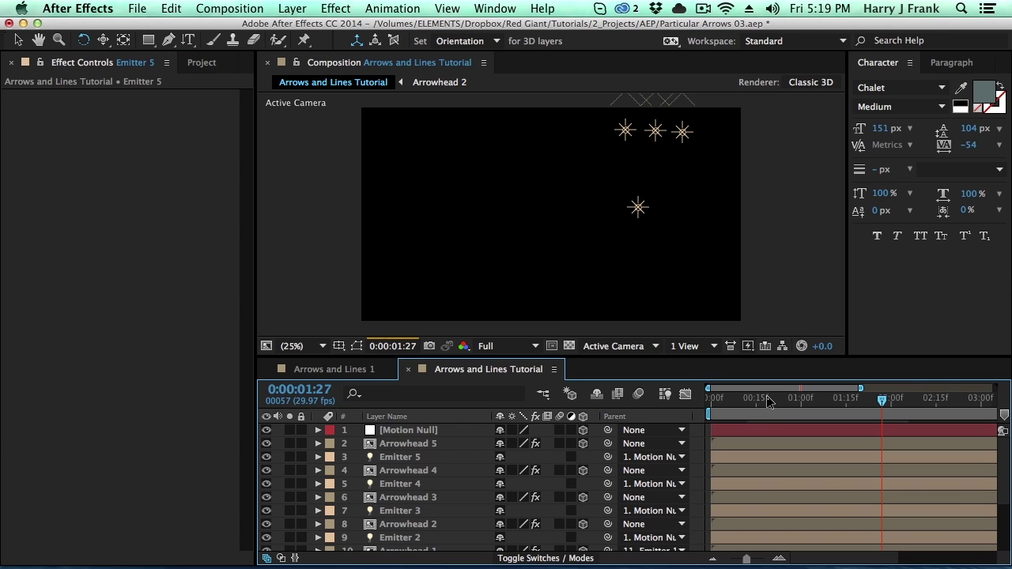
left_click(662, 188)
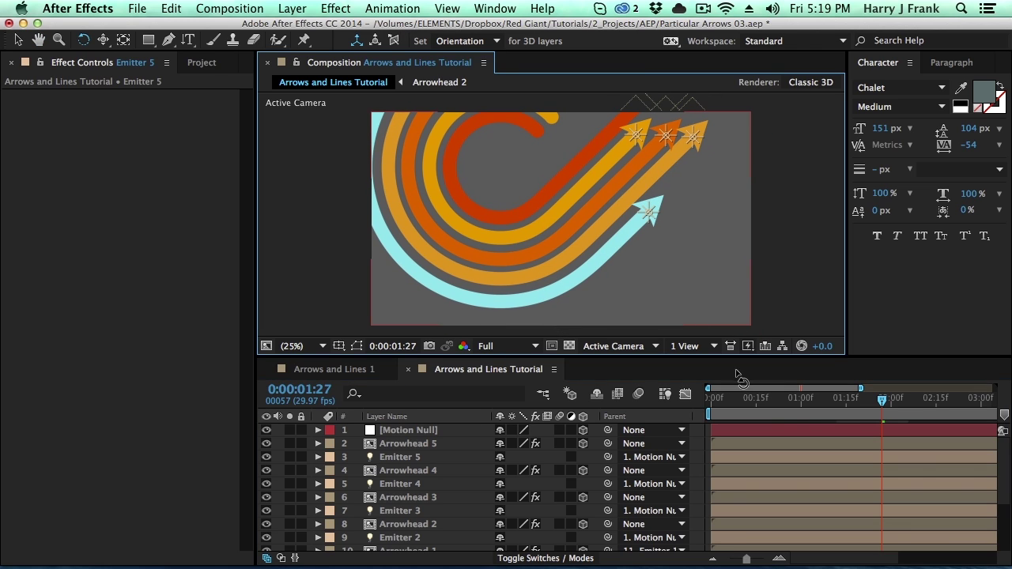
left_click(749, 399)
left_click_drag(772, 404, 794, 408)
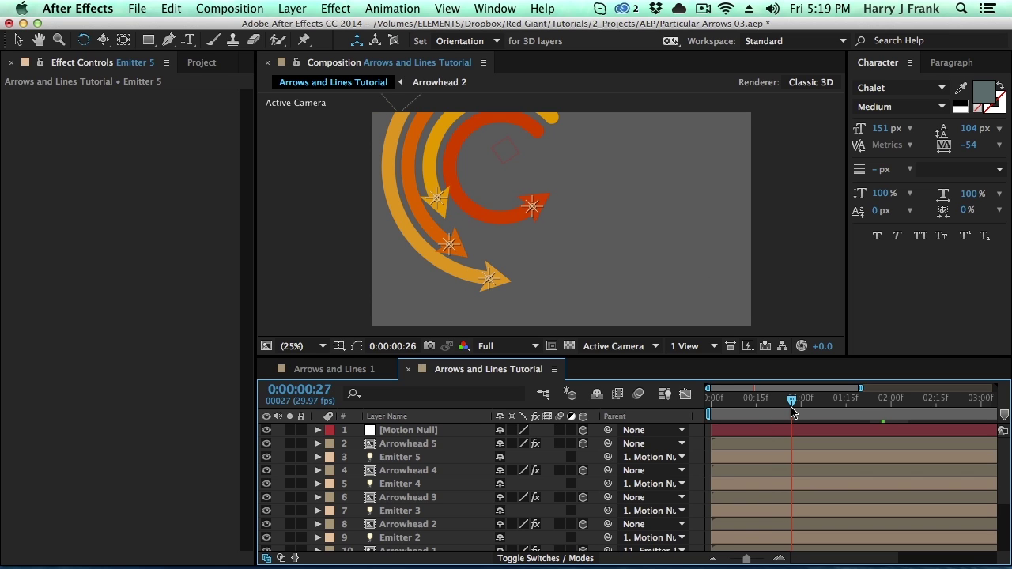
scroll(430, 495, "down", 4)
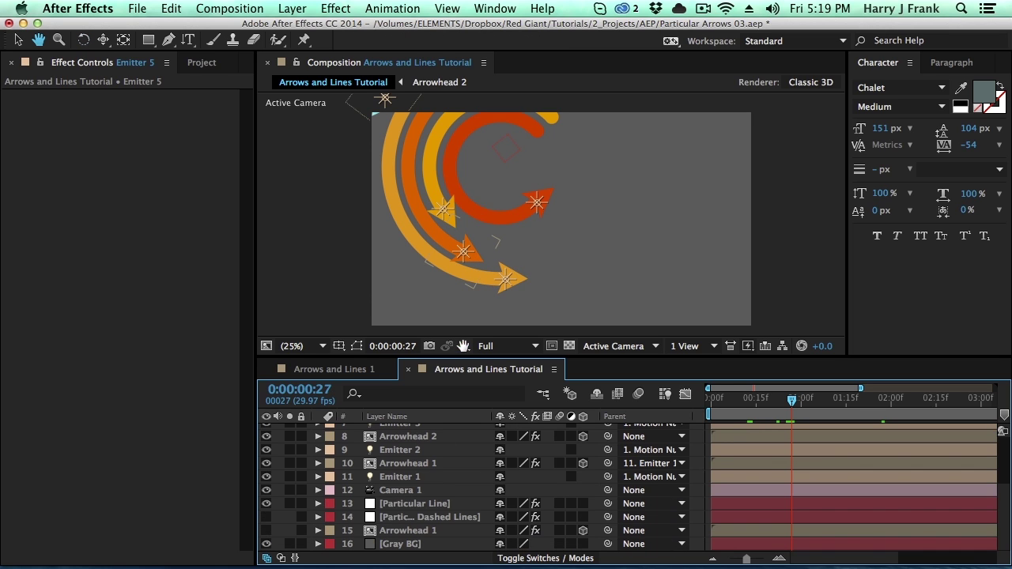
left_click(431, 516)
scroll(429, 507, "down", 1)
left_click(267, 504)
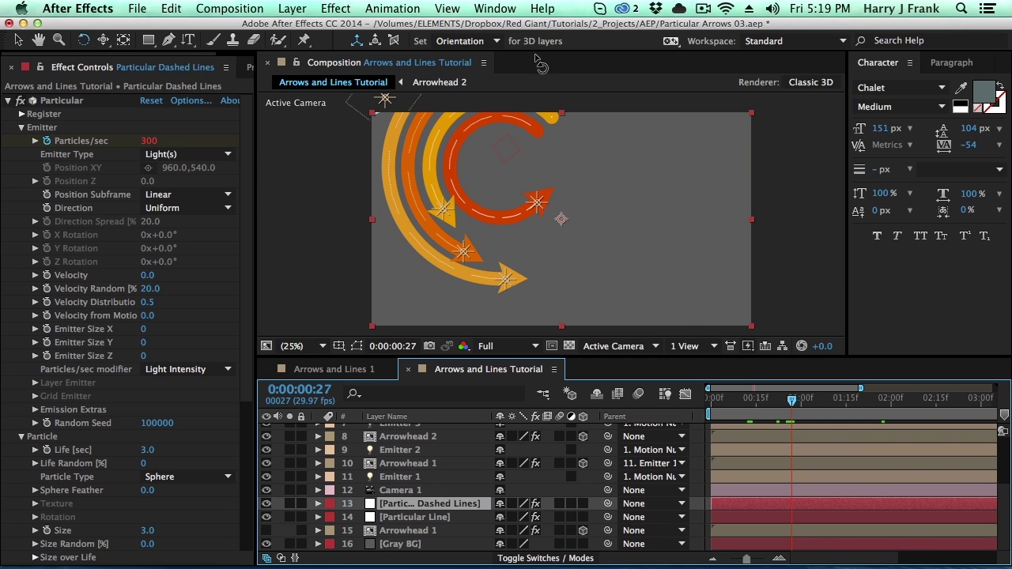
- Duplicate Particular Dashed Lines and rename the copy's solid to Particular Arrow
left_click(812, 402)
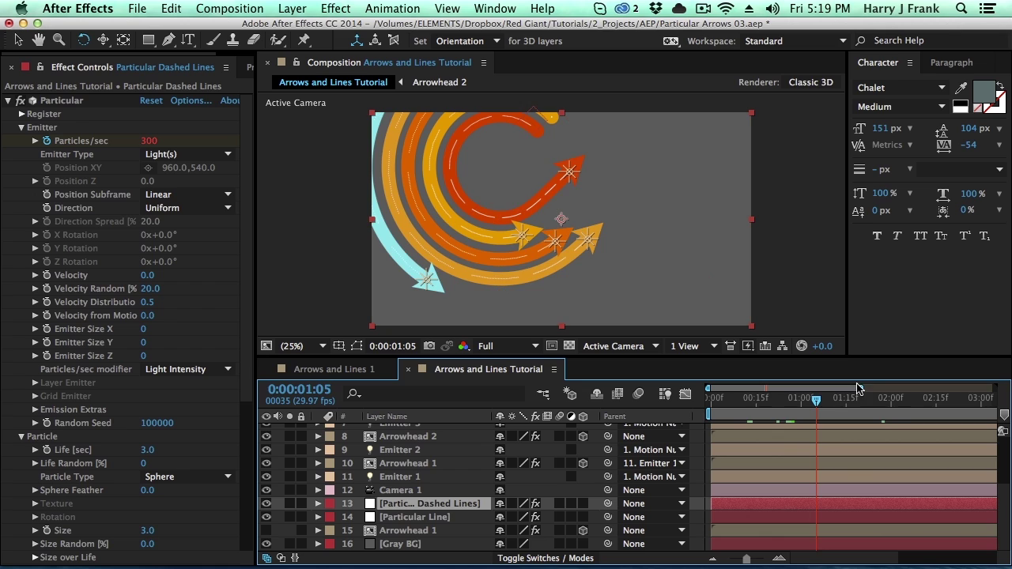
left_click_drag(860, 389, 991, 388)
key("super+d")
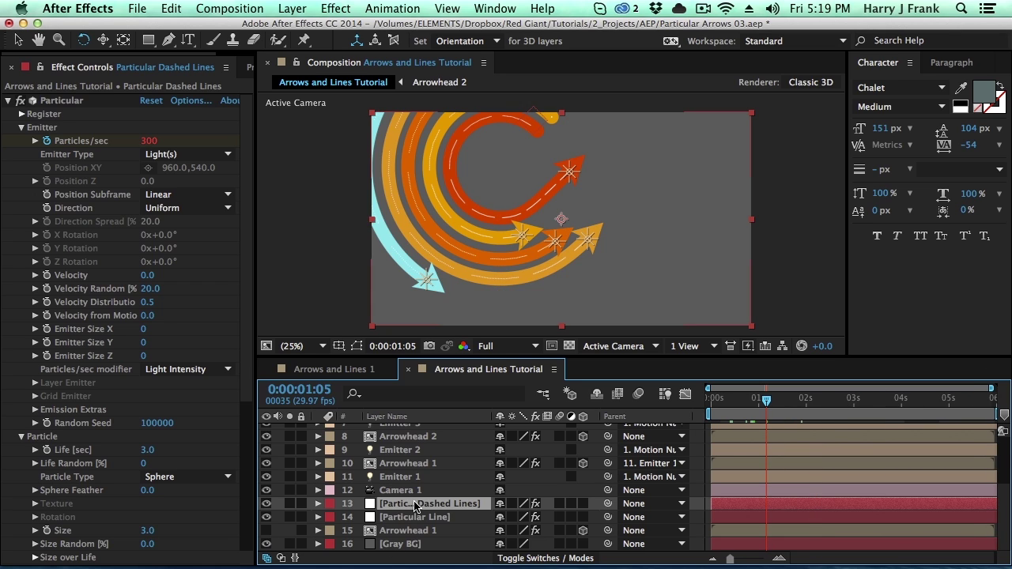
key("super+shift+y")
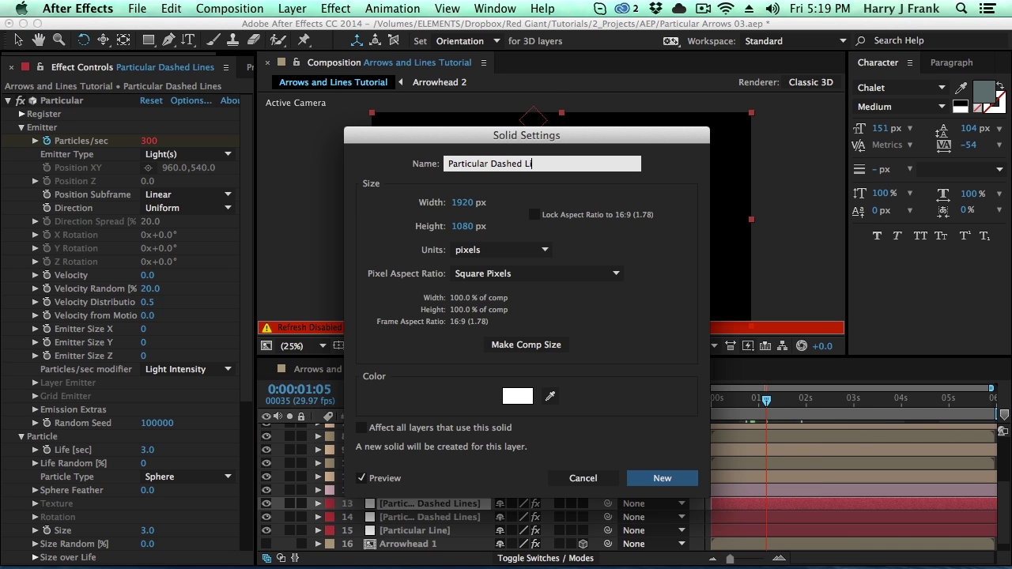
double_click(497, 163)
type("ARrow")
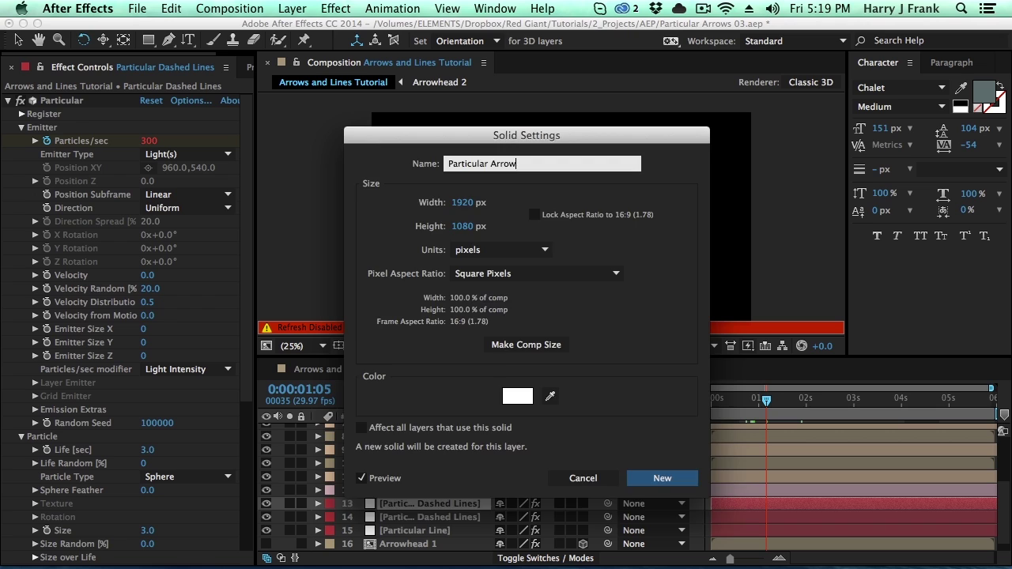
key("Return")
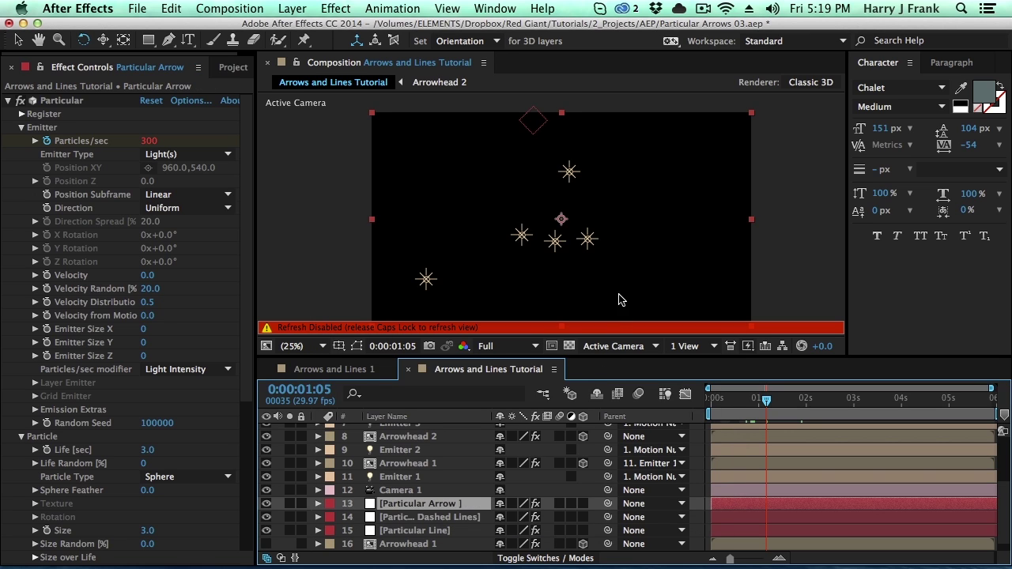
key("Caps_Lock")
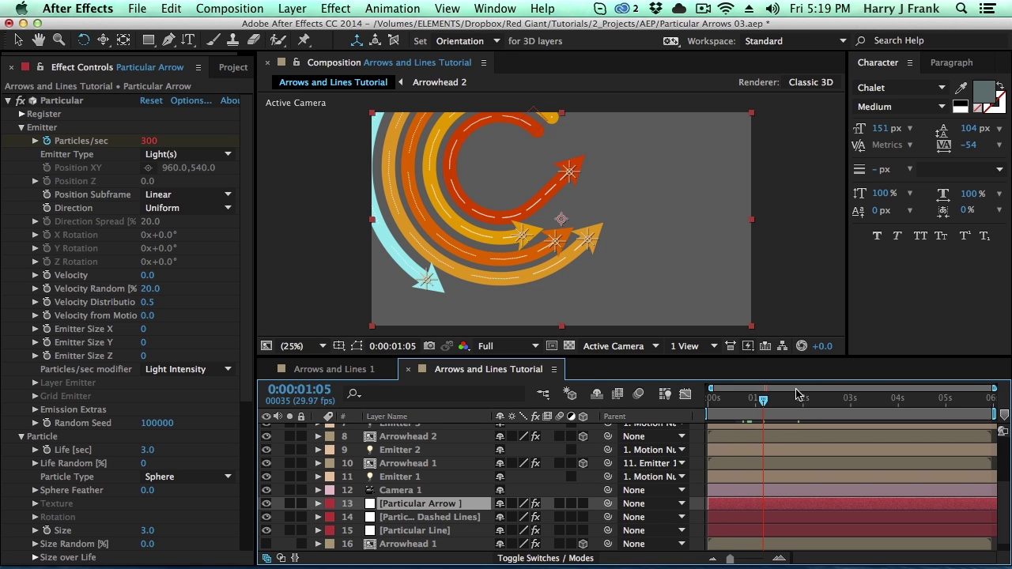
- Go to frame 0:00:01:29, enable composition motion blur, and solo the Particular Arrow layer
left_click(803, 399)
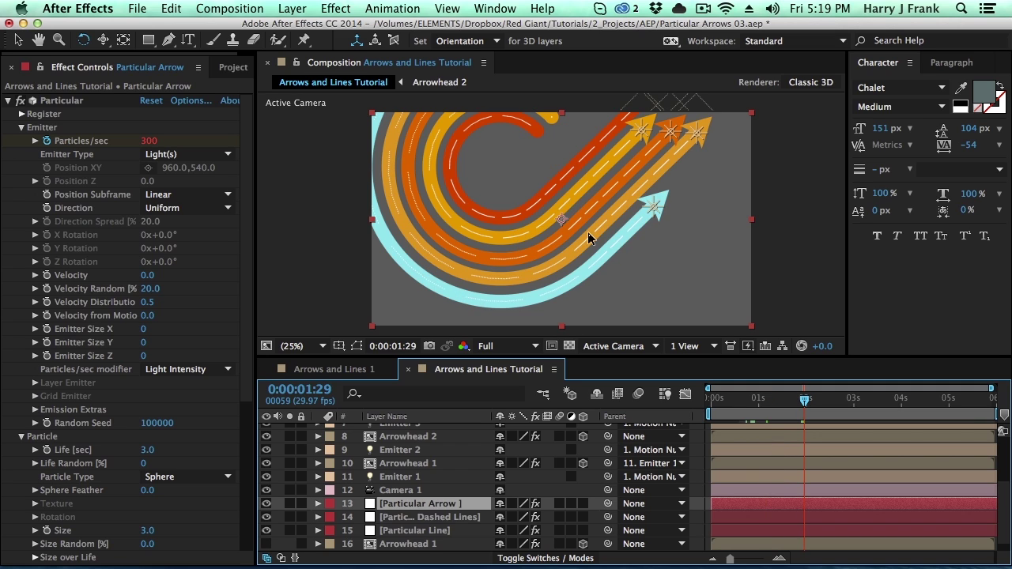
left_click(638, 394)
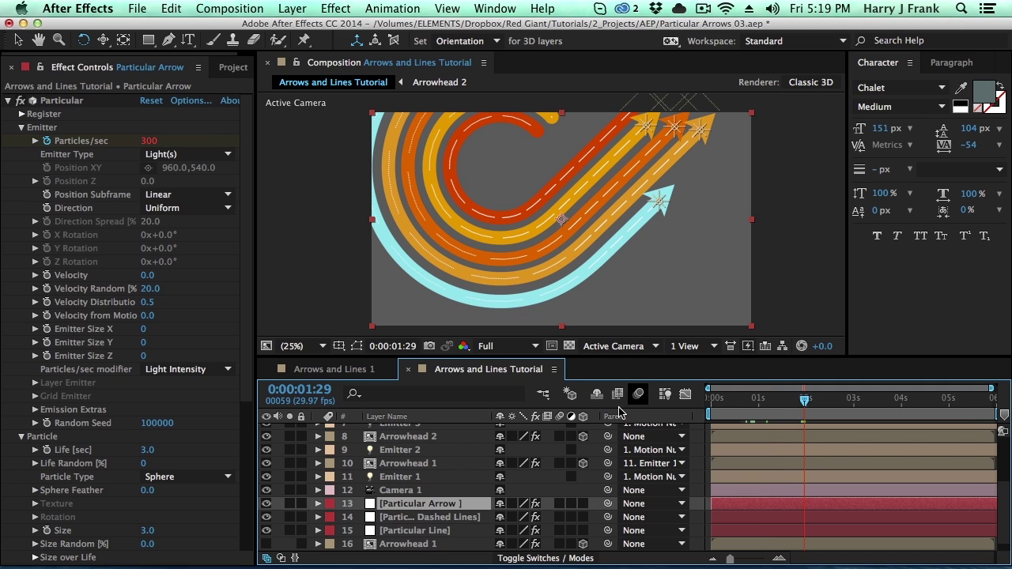
left_click(289, 504)
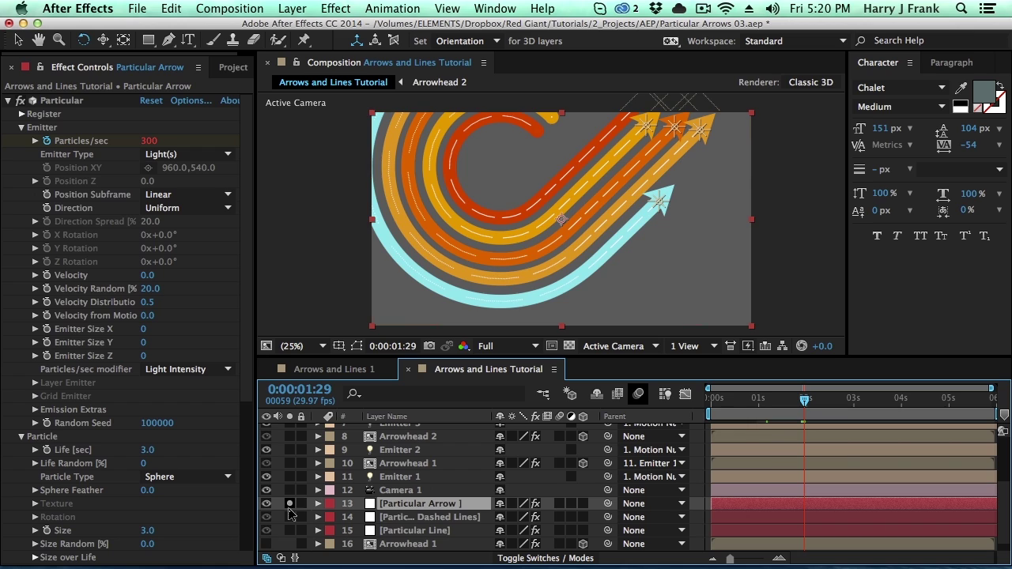
- Remove the Particles/sec keyframes and set Particles/sec to a constant 1
left_click(46, 141)
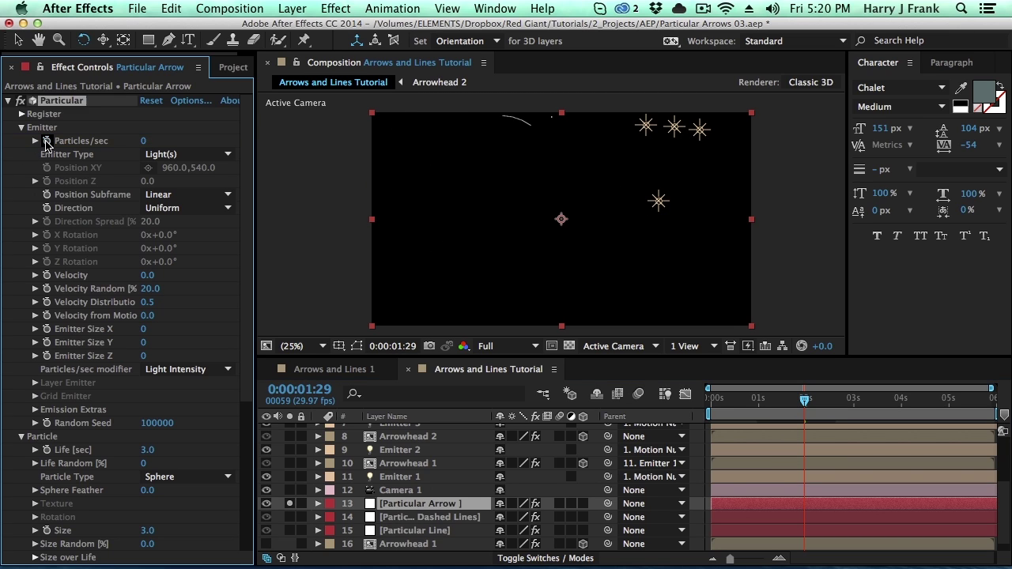
left_click(47, 143)
left_click(144, 141)
type("1")
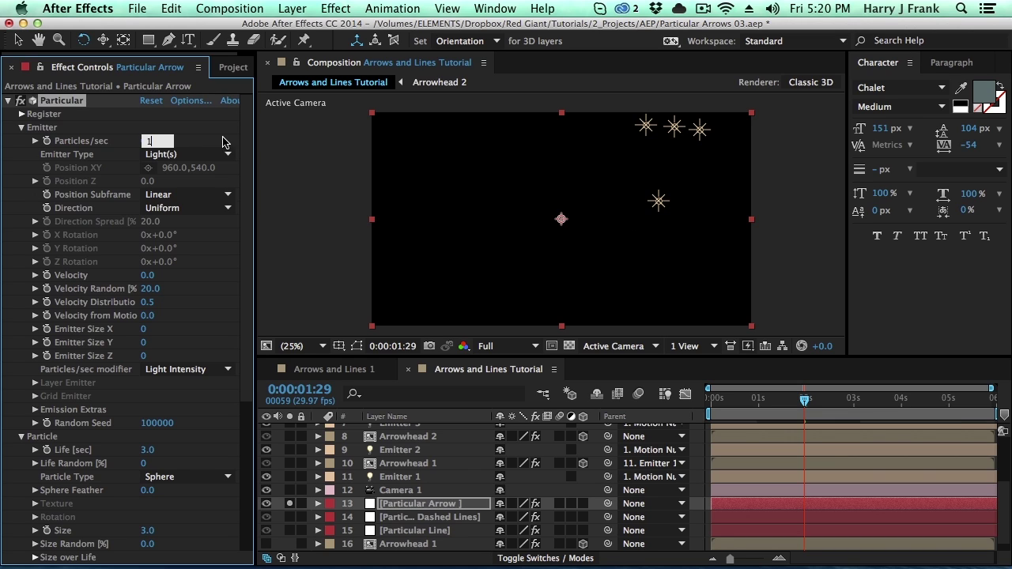
key("Return")
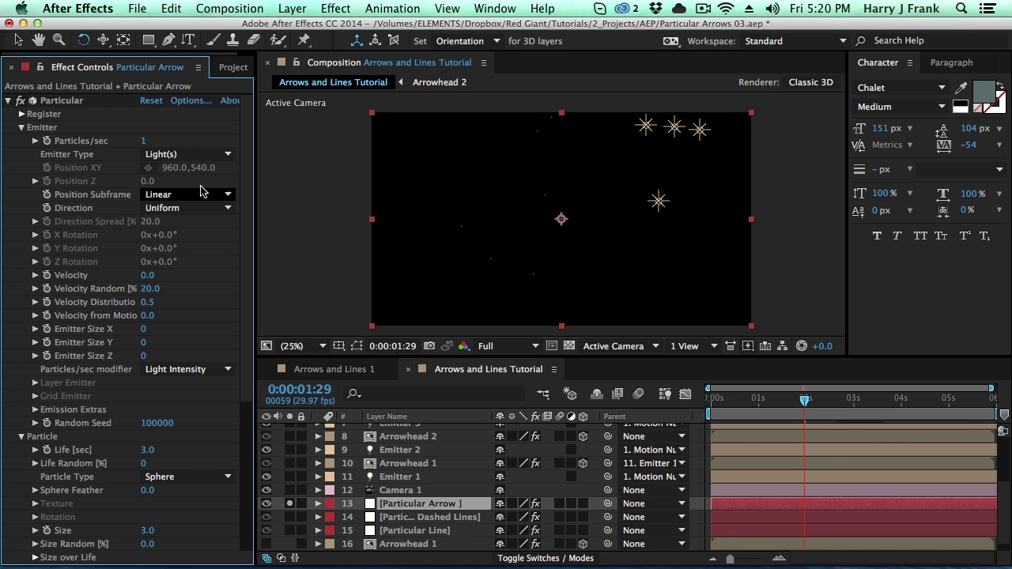
- Change the Particular Arrow Particle Type from Sphere to Sprite Fill
scroll(188, 324, "down", 5)
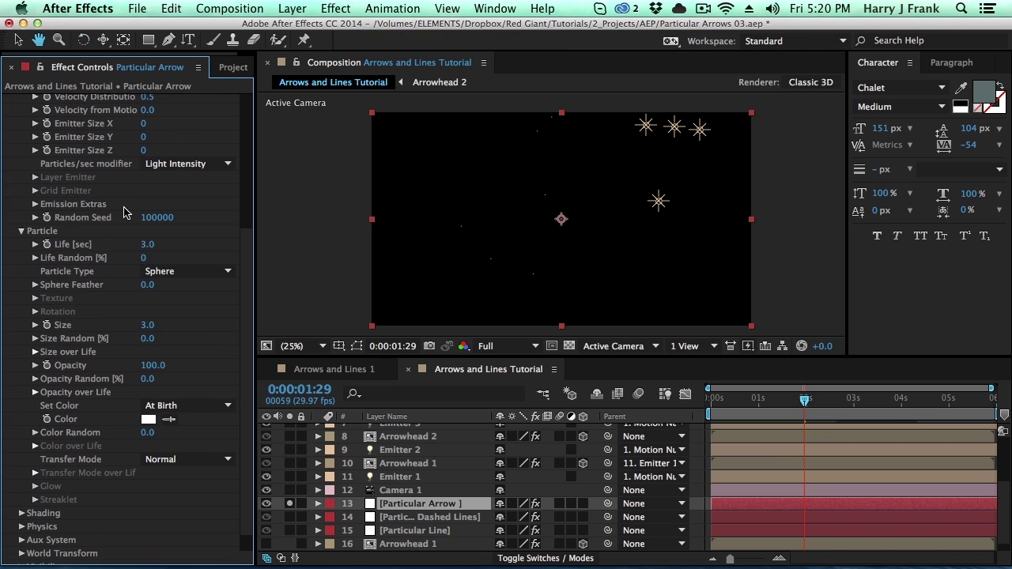
key("w")
left_click(163, 276)
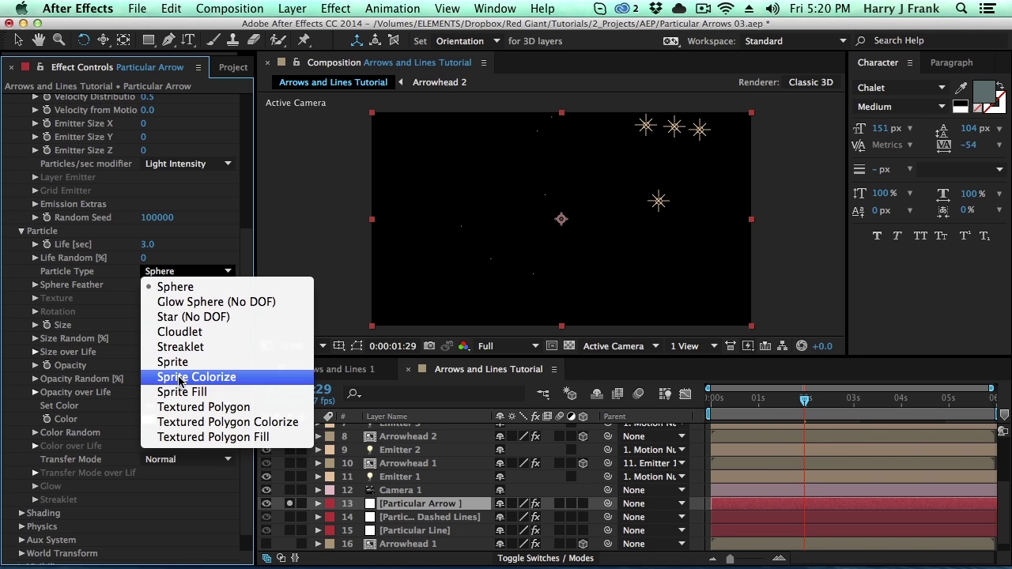
left_click(229, 393)
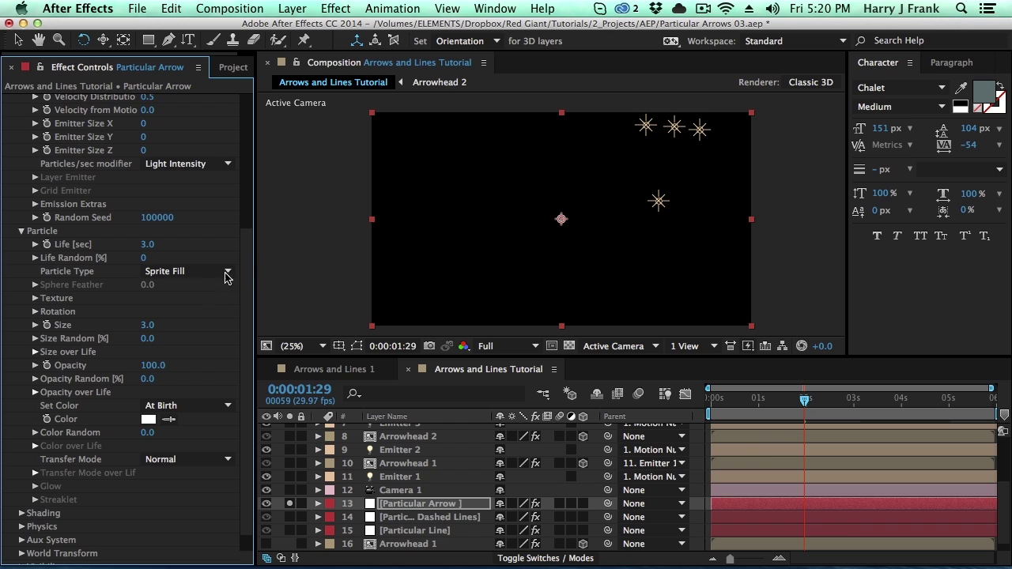
- Set the particle Texture layer to 16. Arrowhead 1 and accept the layer-size warning
scroll(197, 317, "down", 2)
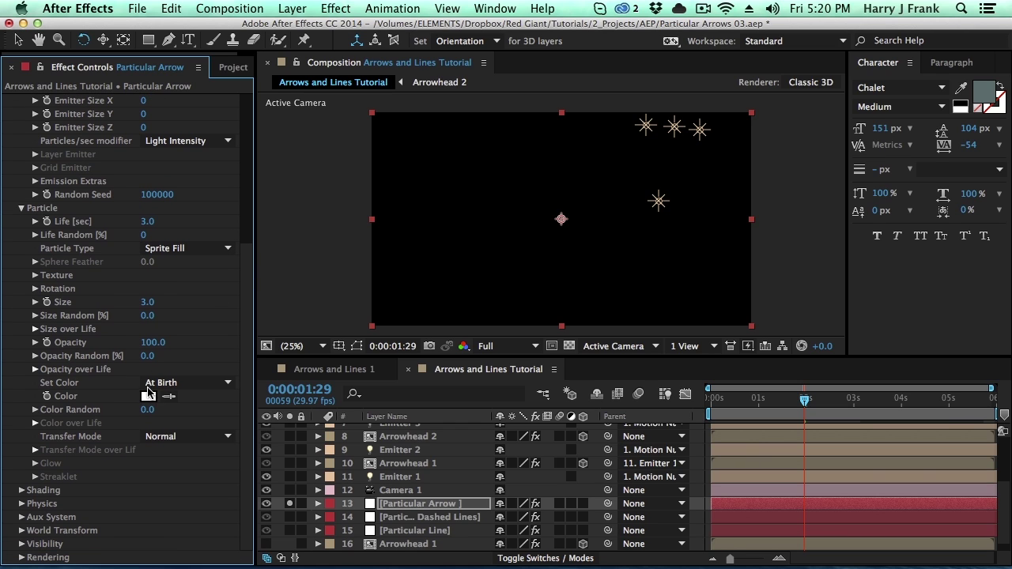
scroll(243, 270, "up", 4)
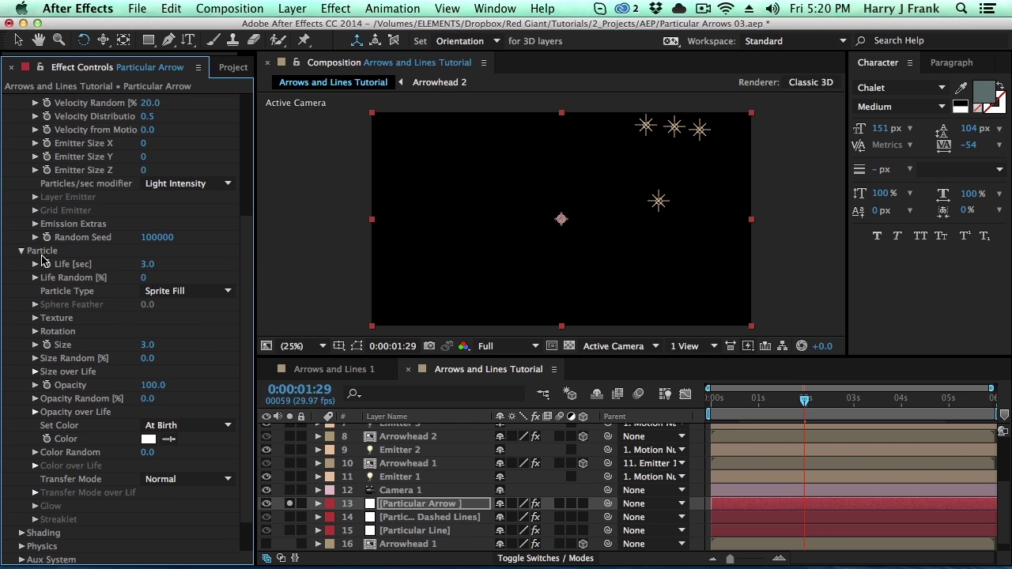
left_click(35, 318)
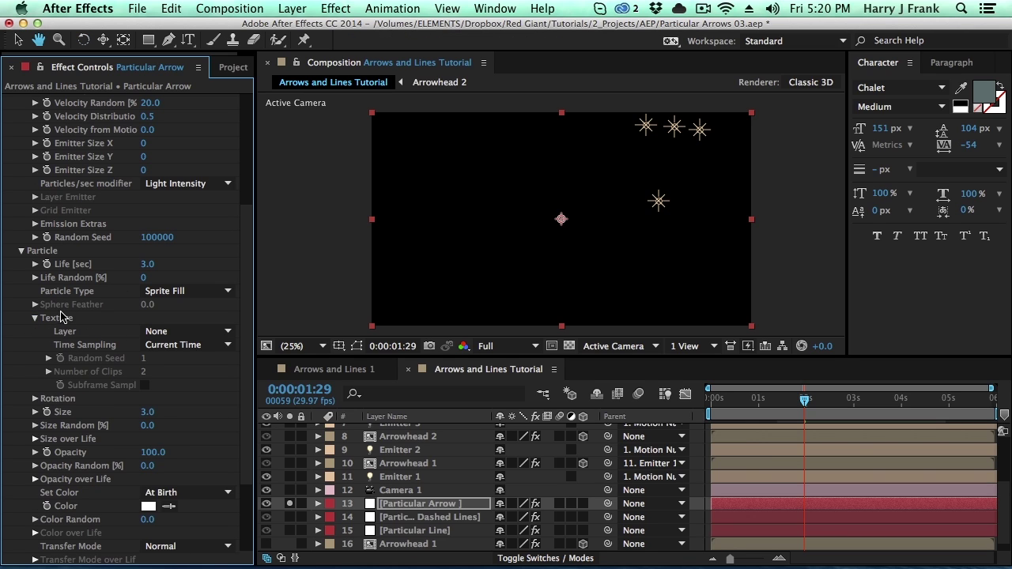
left_click(147, 337)
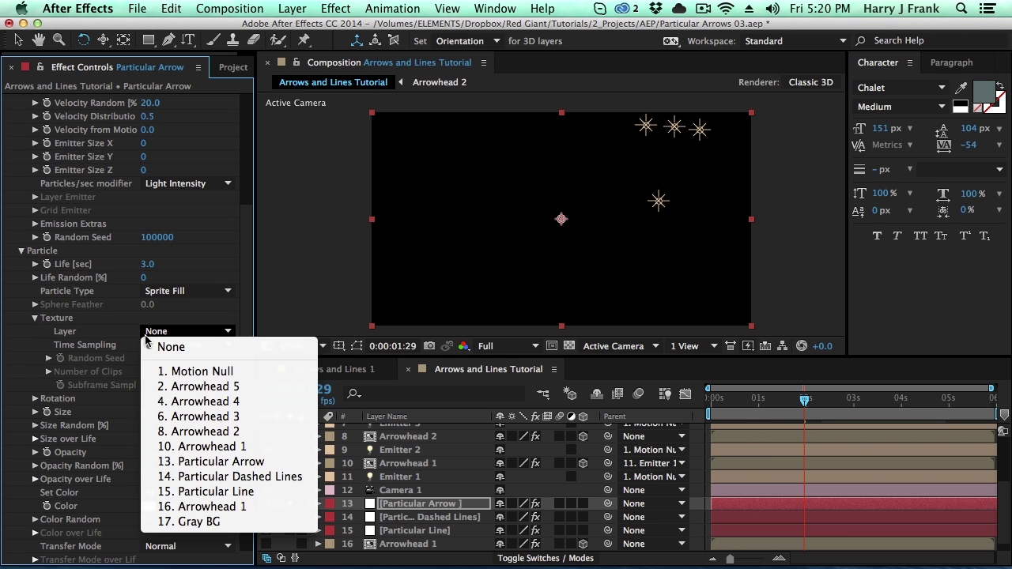
left_click(223, 511)
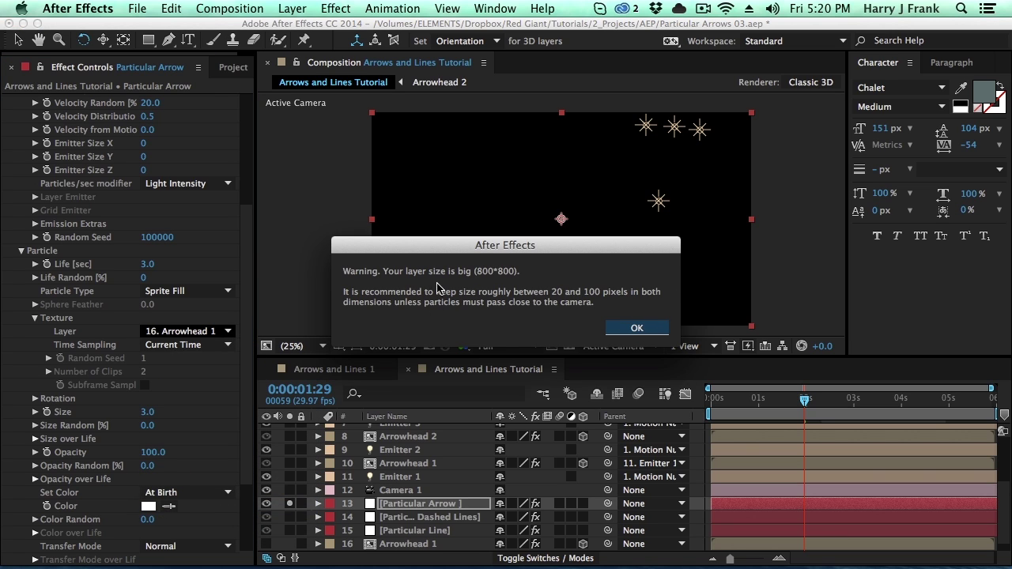
left_click(638, 328)
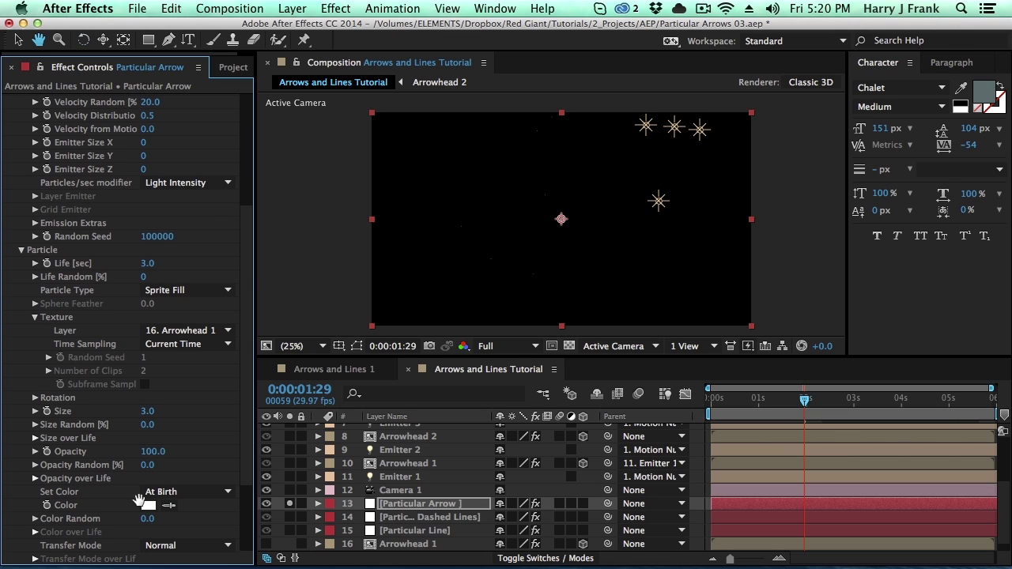
left_click(144, 413)
- Set the arrow particle Size to 30 and Particles/sec to 3
key("Return")
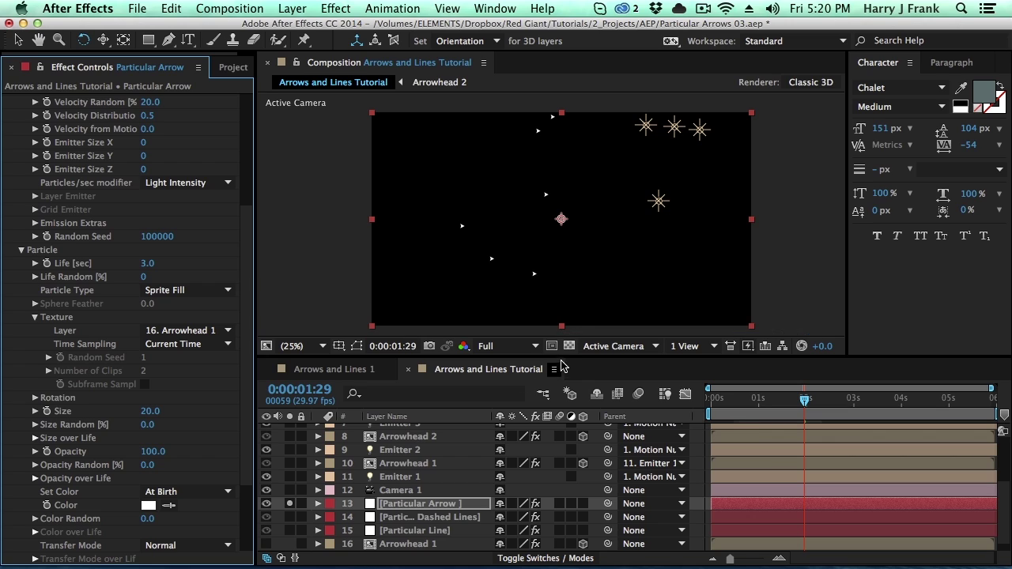
left_click(151, 412)
type("30")
key("Return")
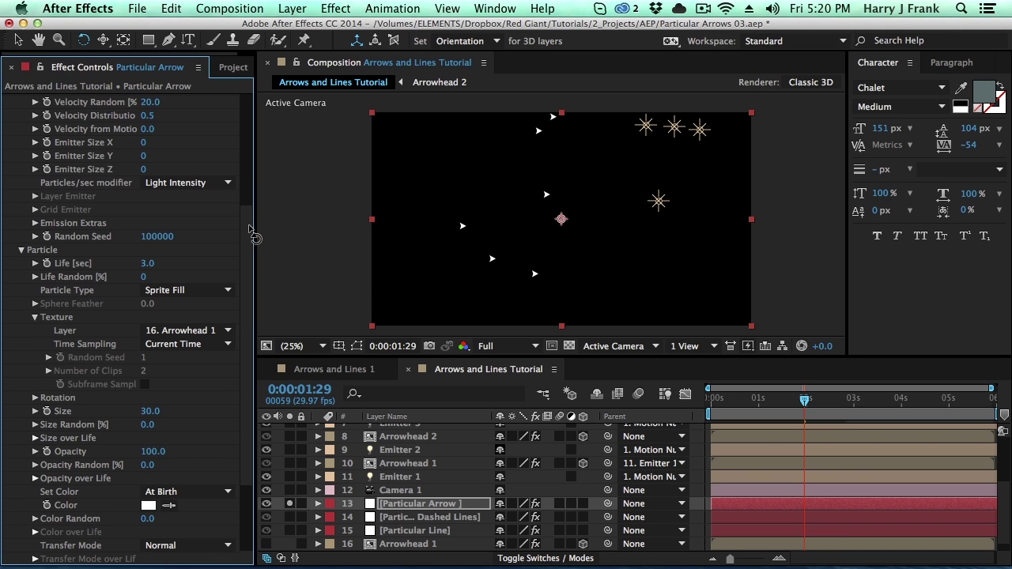
scroll(248, 230, "up", 5)
left_click(143, 142)
type("3")
key("Return")
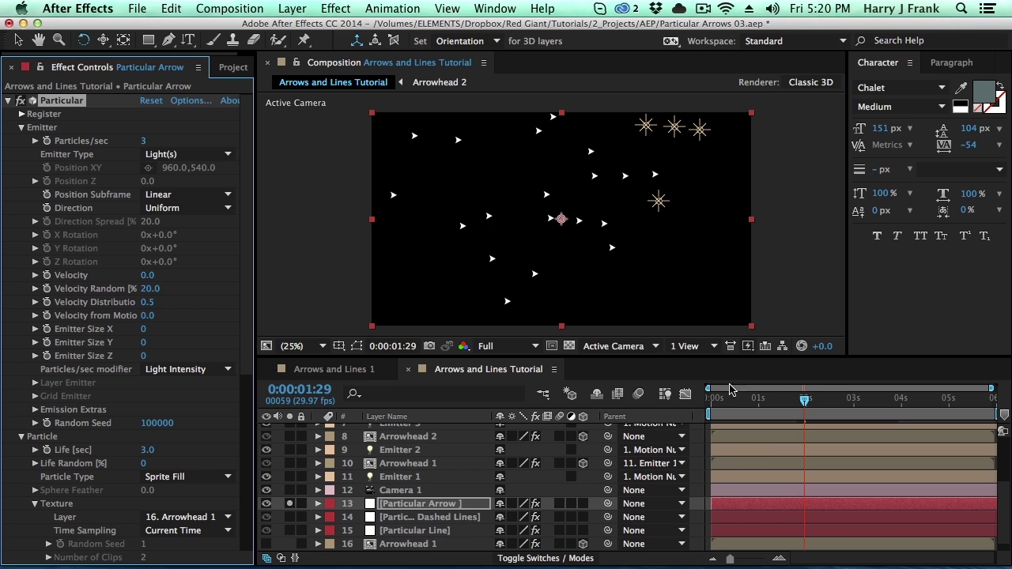
- Unsolo Particular Arrow, return to the Selection tool, and zoom the viewer to 50%
left_click(289, 504)
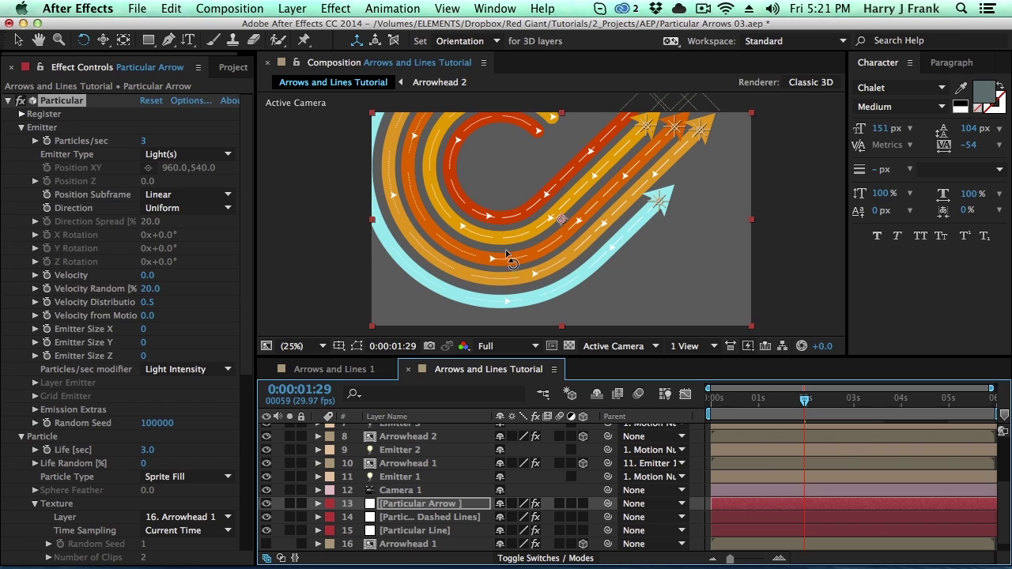
key("v")
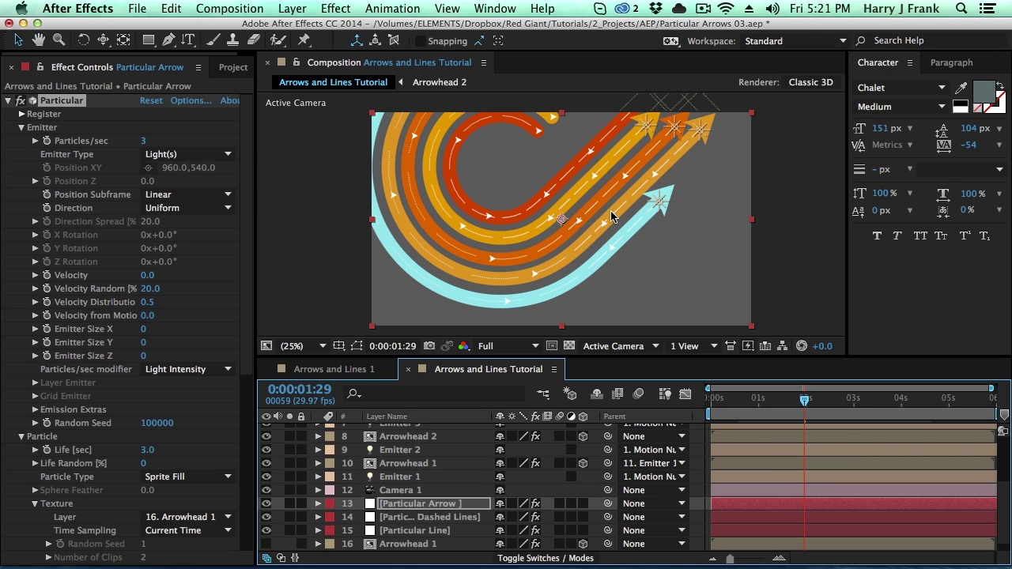
key("period")
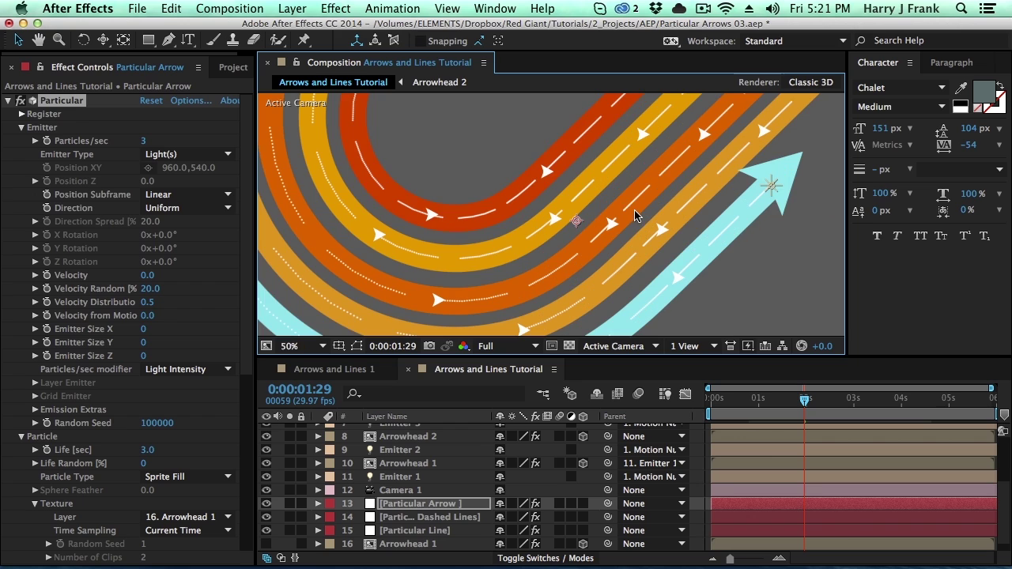
- Turn Orient to Motion On under Particle > Rotation, collapsing Emitter and Particle around it
left_click(22, 127)
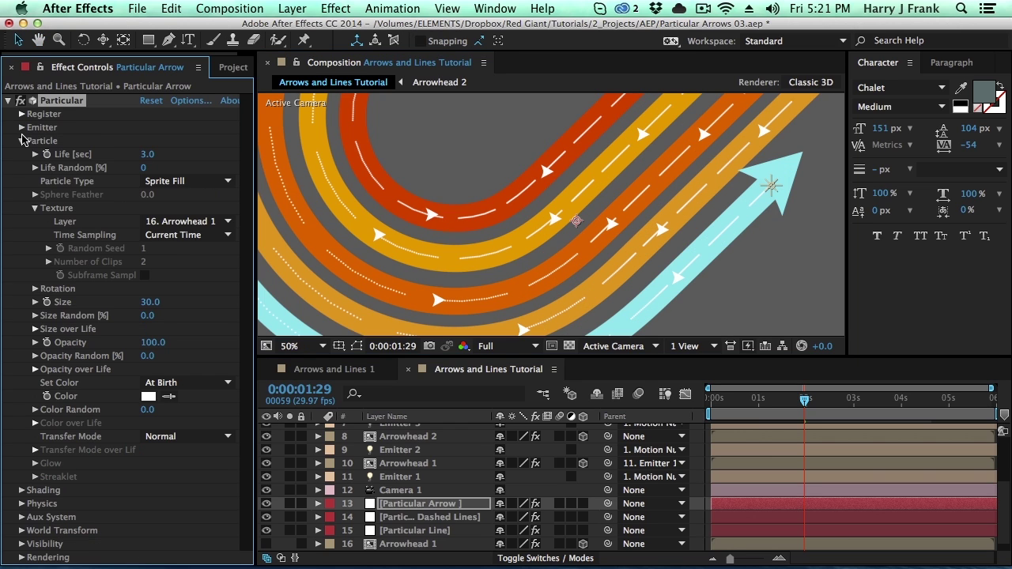
left_click(47, 292)
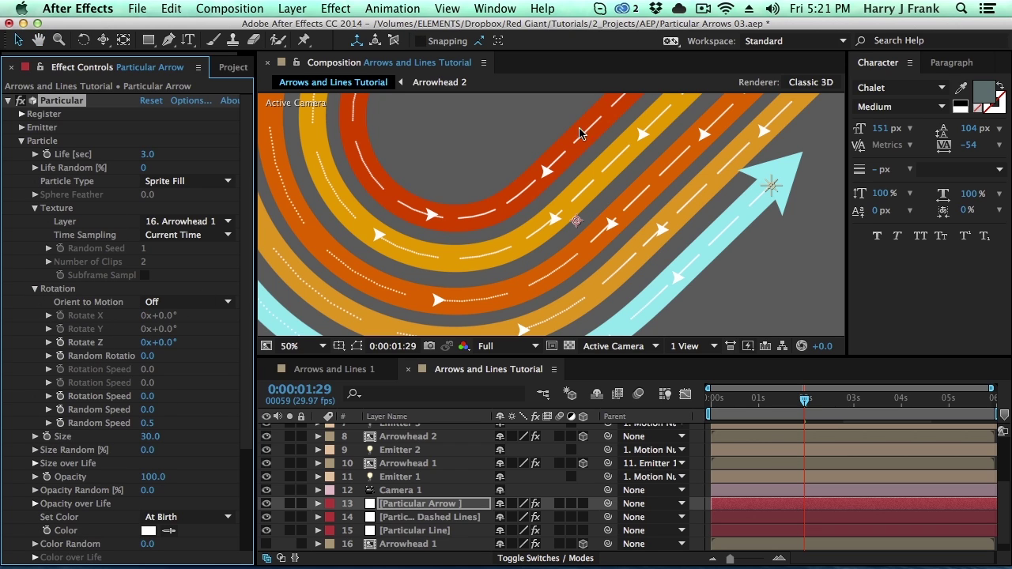
left_click(154, 302)
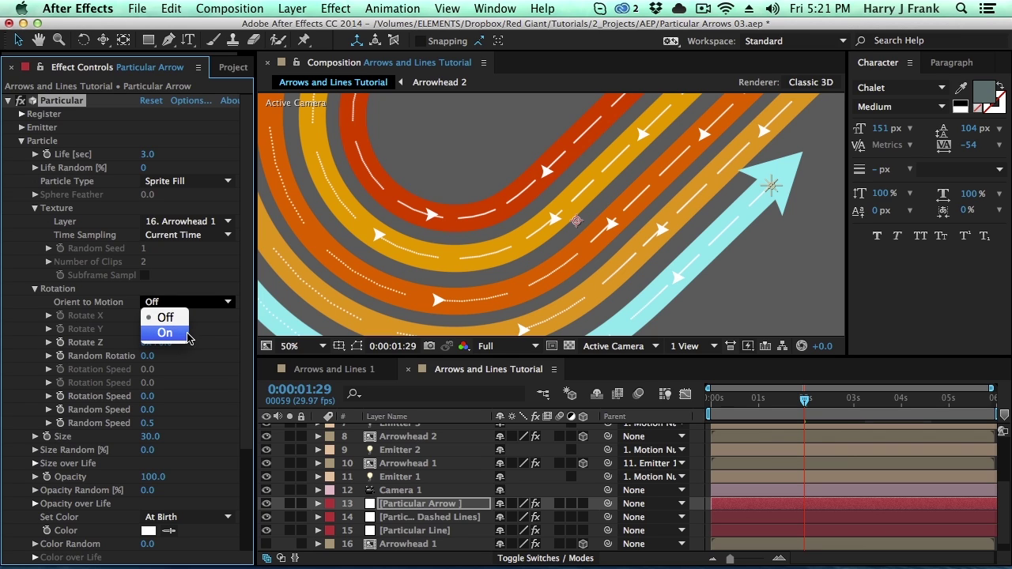
left_click(164, 333)
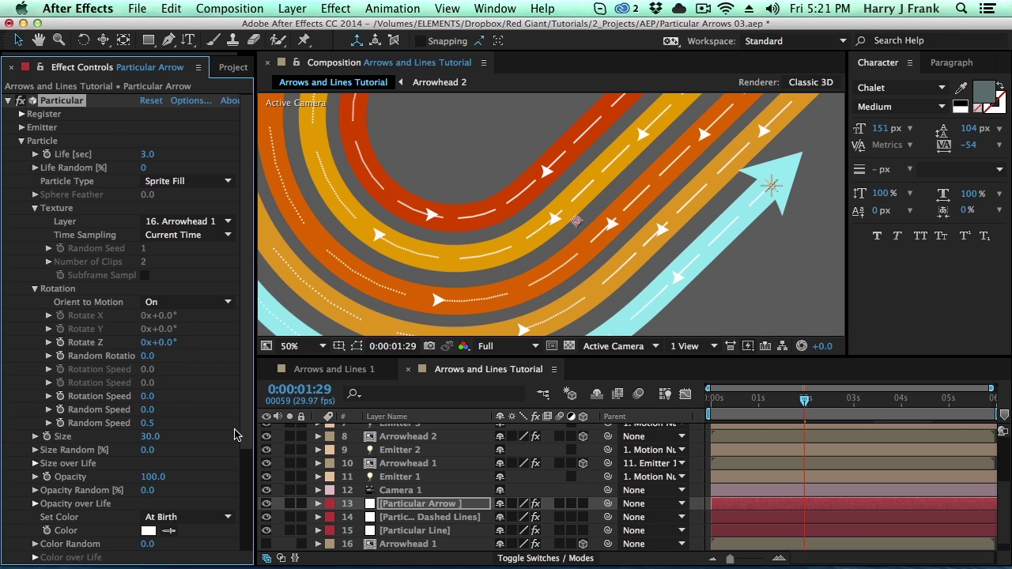
scroll(241, 431, "down", 5)
scroll(143, 148, "up", 5)
left_click(21, 141)
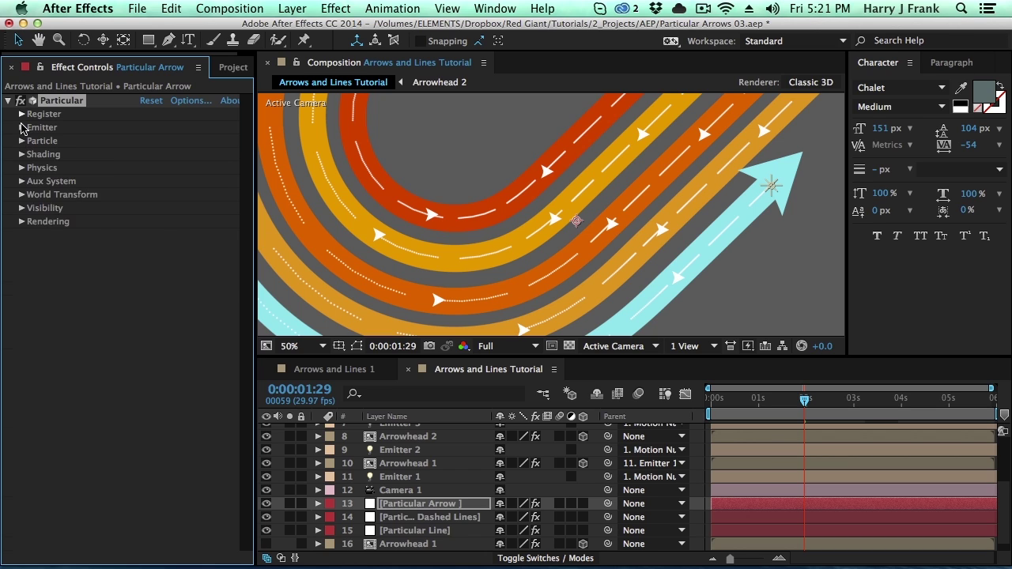
- Revert emitter Velocity to 0, set Velocity from Motion to 0.1, and zoom to 25%
left_click(21, 127)
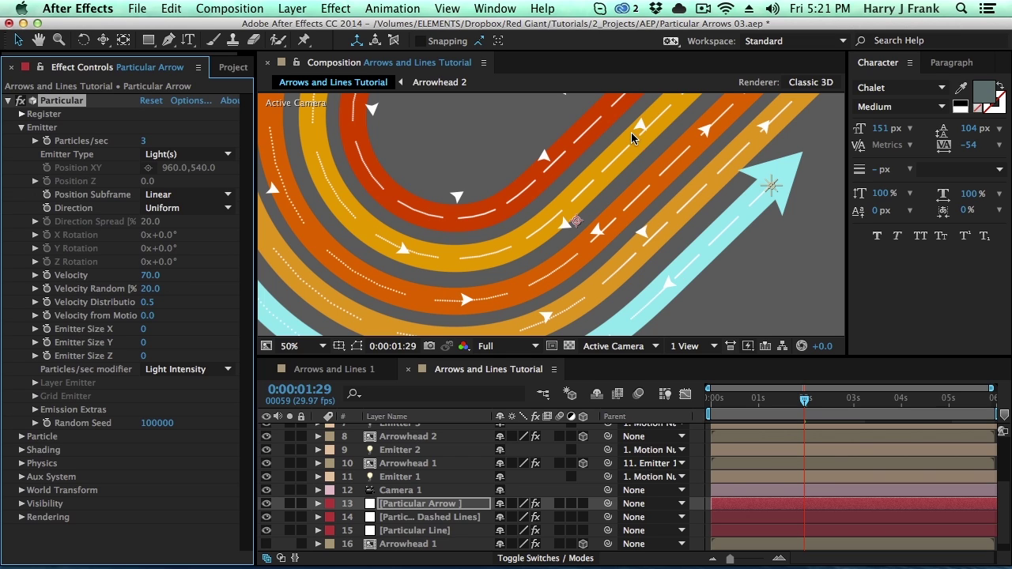
key("super+z")
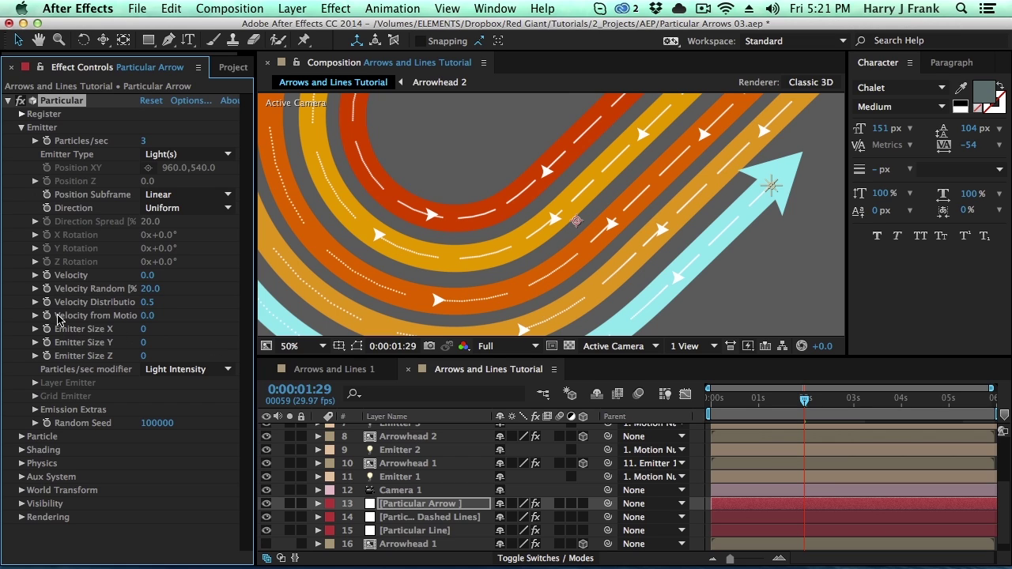
left_click(161, 315)
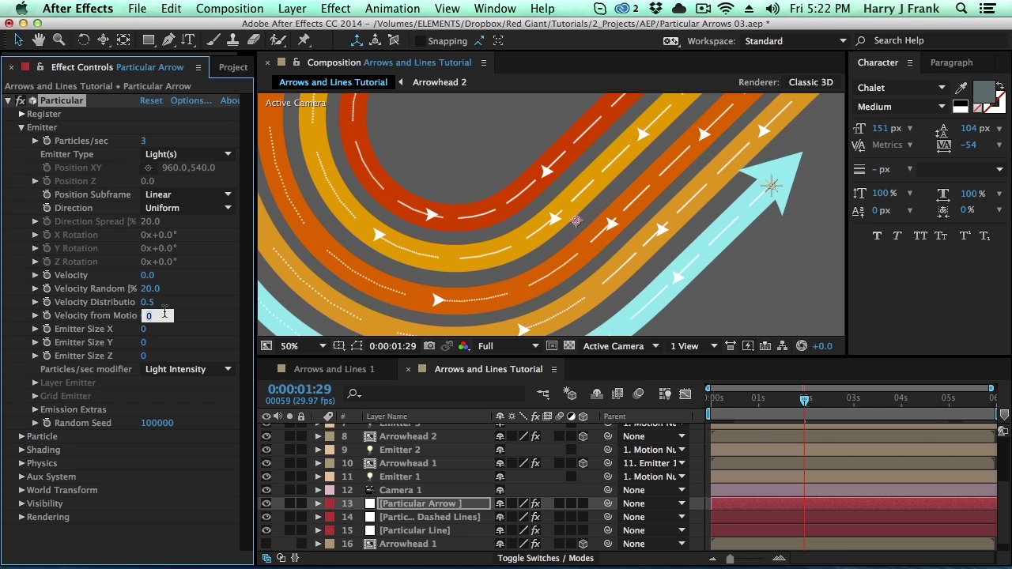
type("0.1")
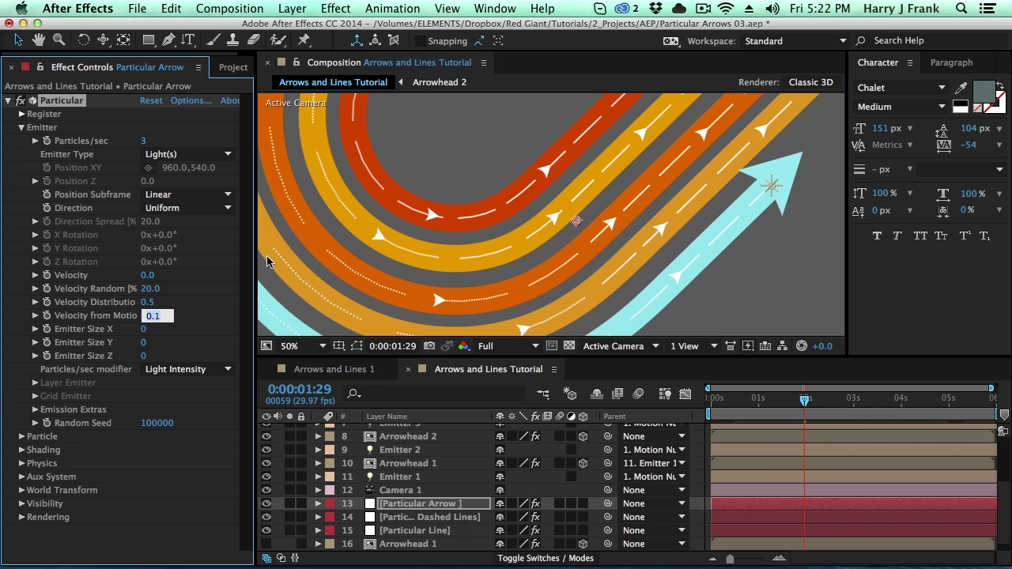
left_click(245, 291)
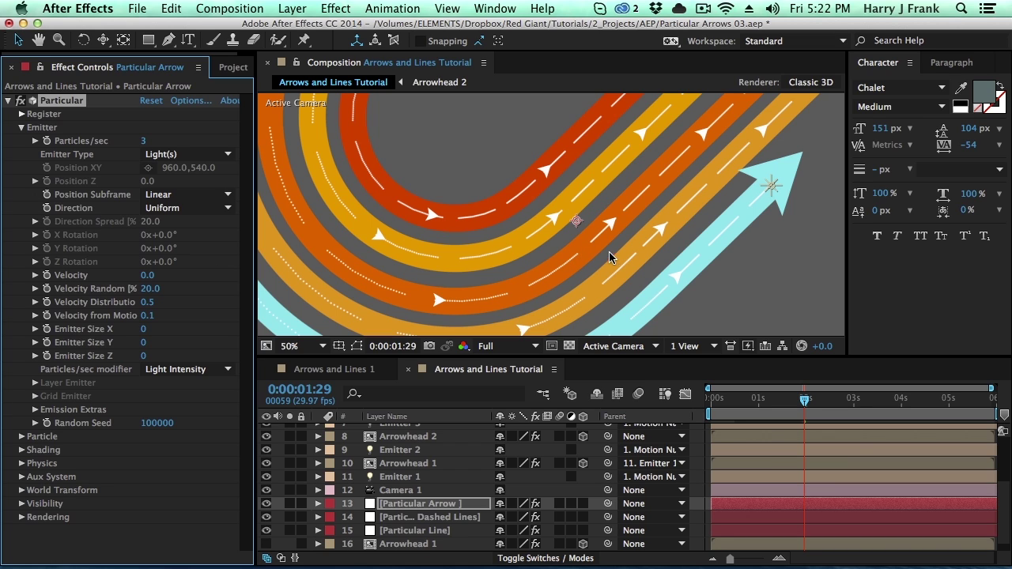
key("comma")
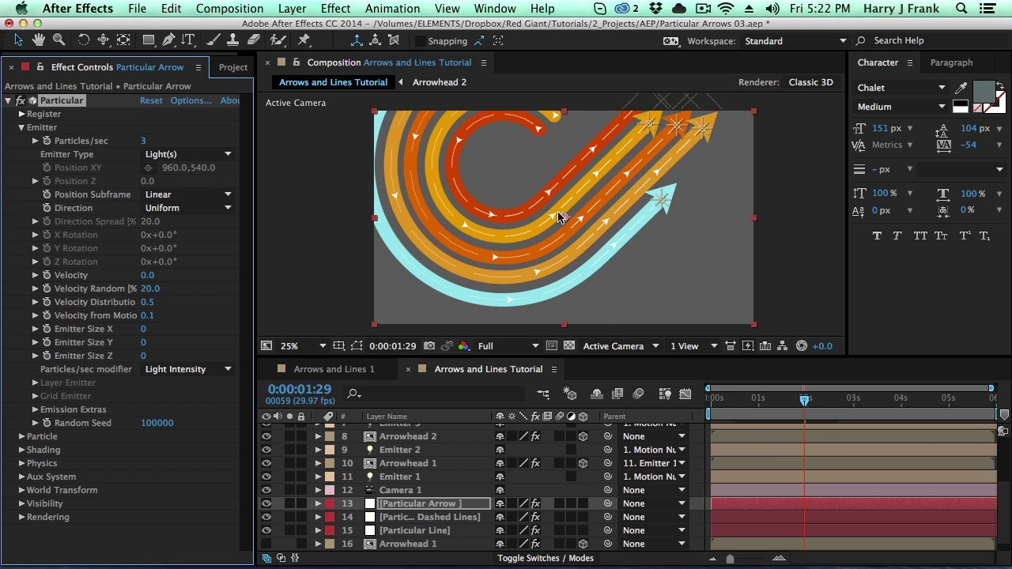
- Bring the Arrows &Lines title layer from Arrows and Lines 1 into Arrows and Lines Tutorial, then scrub the timeline
scroll(542, 237, "right", 2)
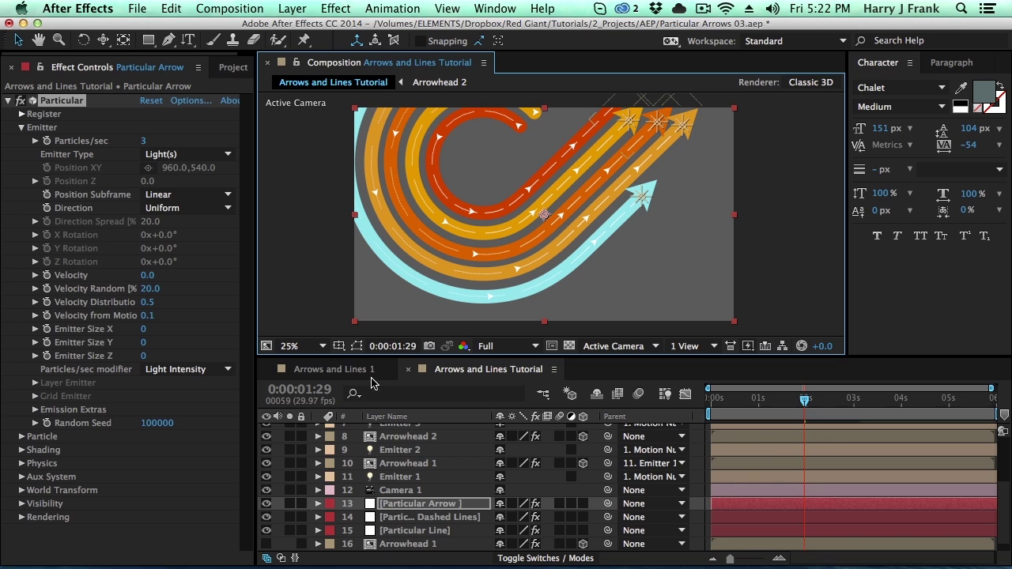
left_click(348, 372)
left_click(411, 430)
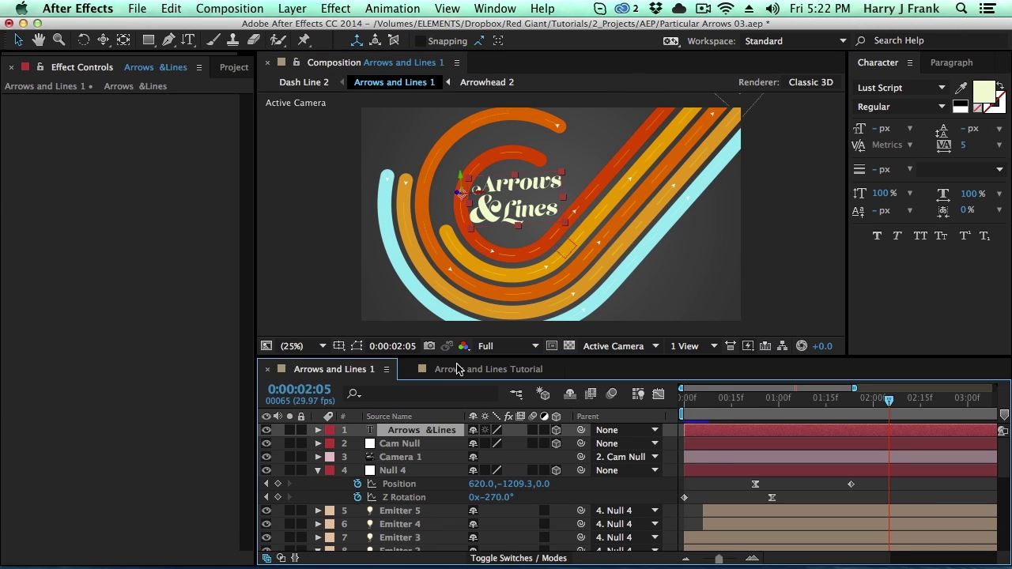
left_click(457, 370)
left_click(474, 214)
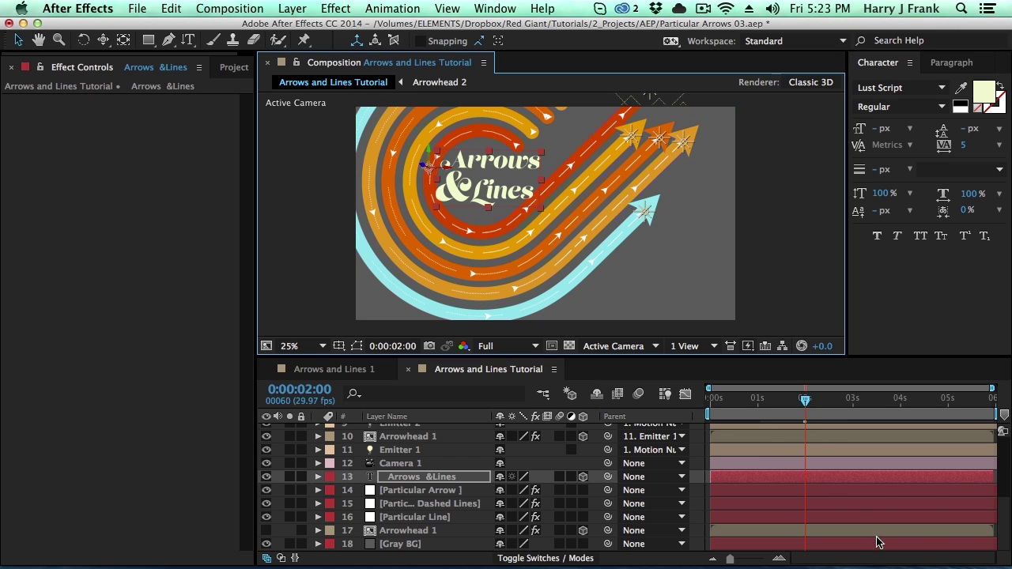
left_click_drag(761, 397, 813, 422)
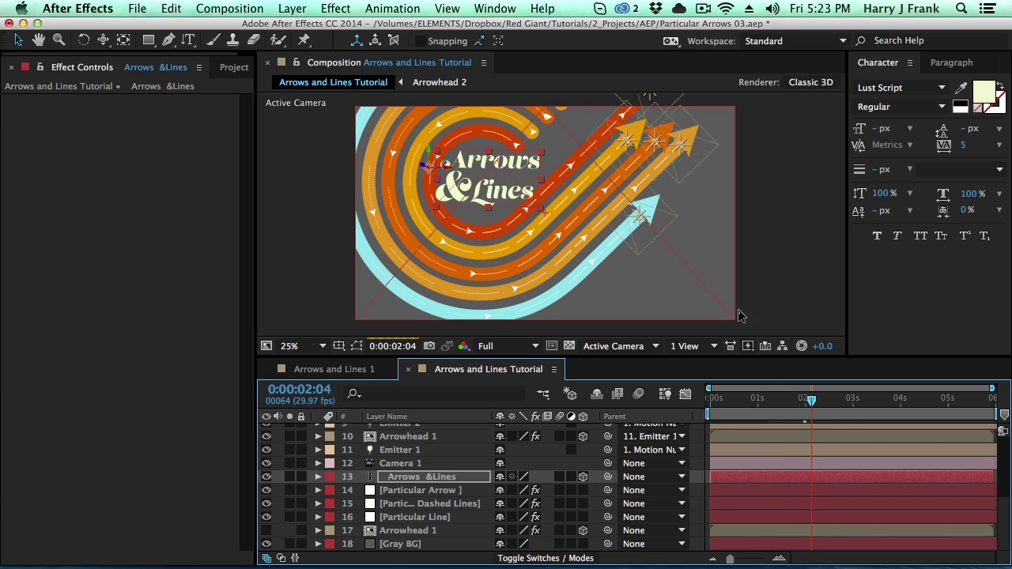